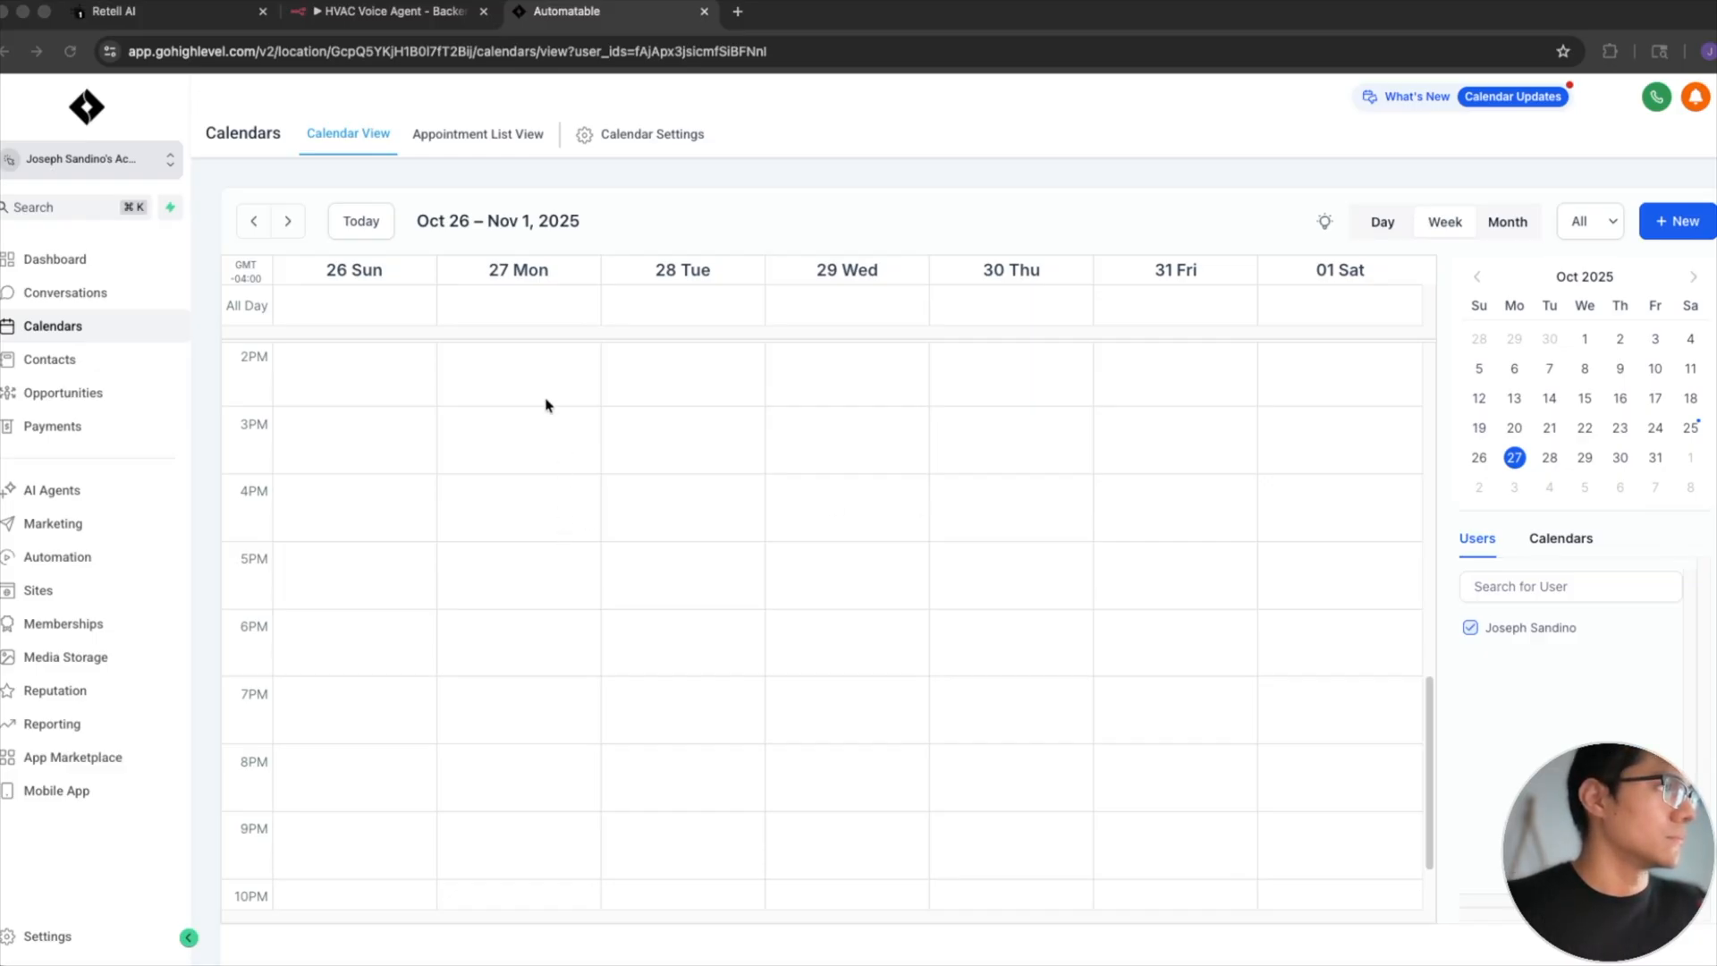
- Examine the Monday, October 27 column of the week view for booked appointments
scroll(563, 554, up, 3)
scroll(564, 554, up, 9)
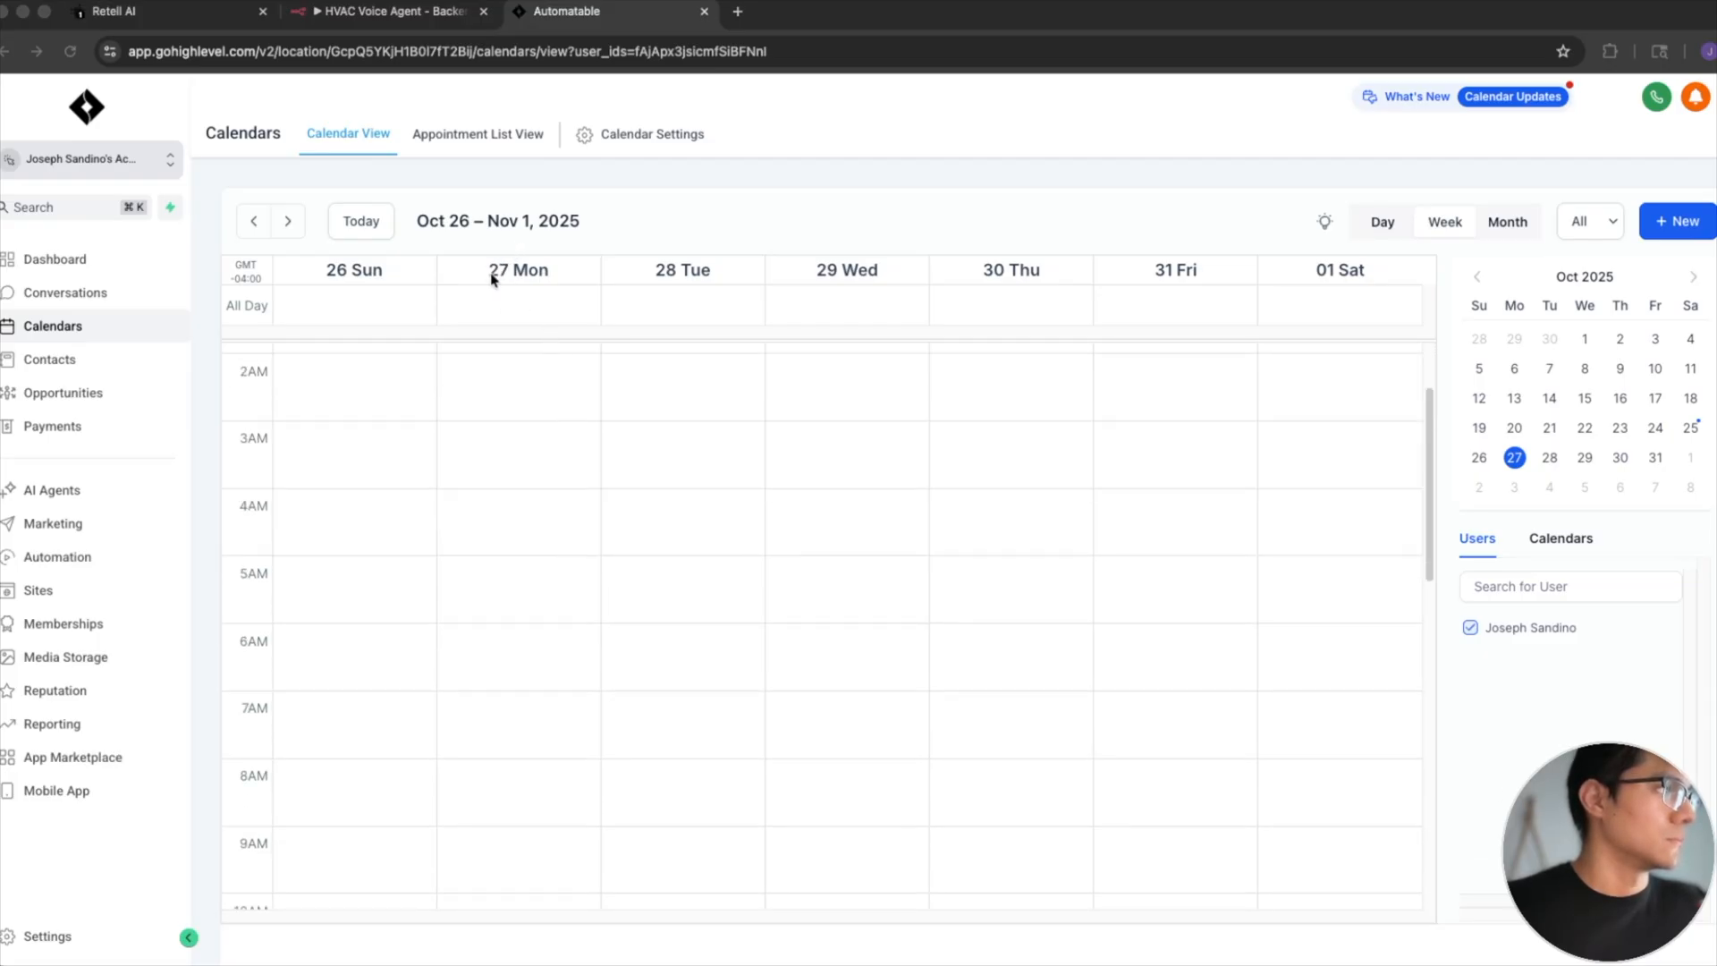
scroll(494, 621, down, 1)
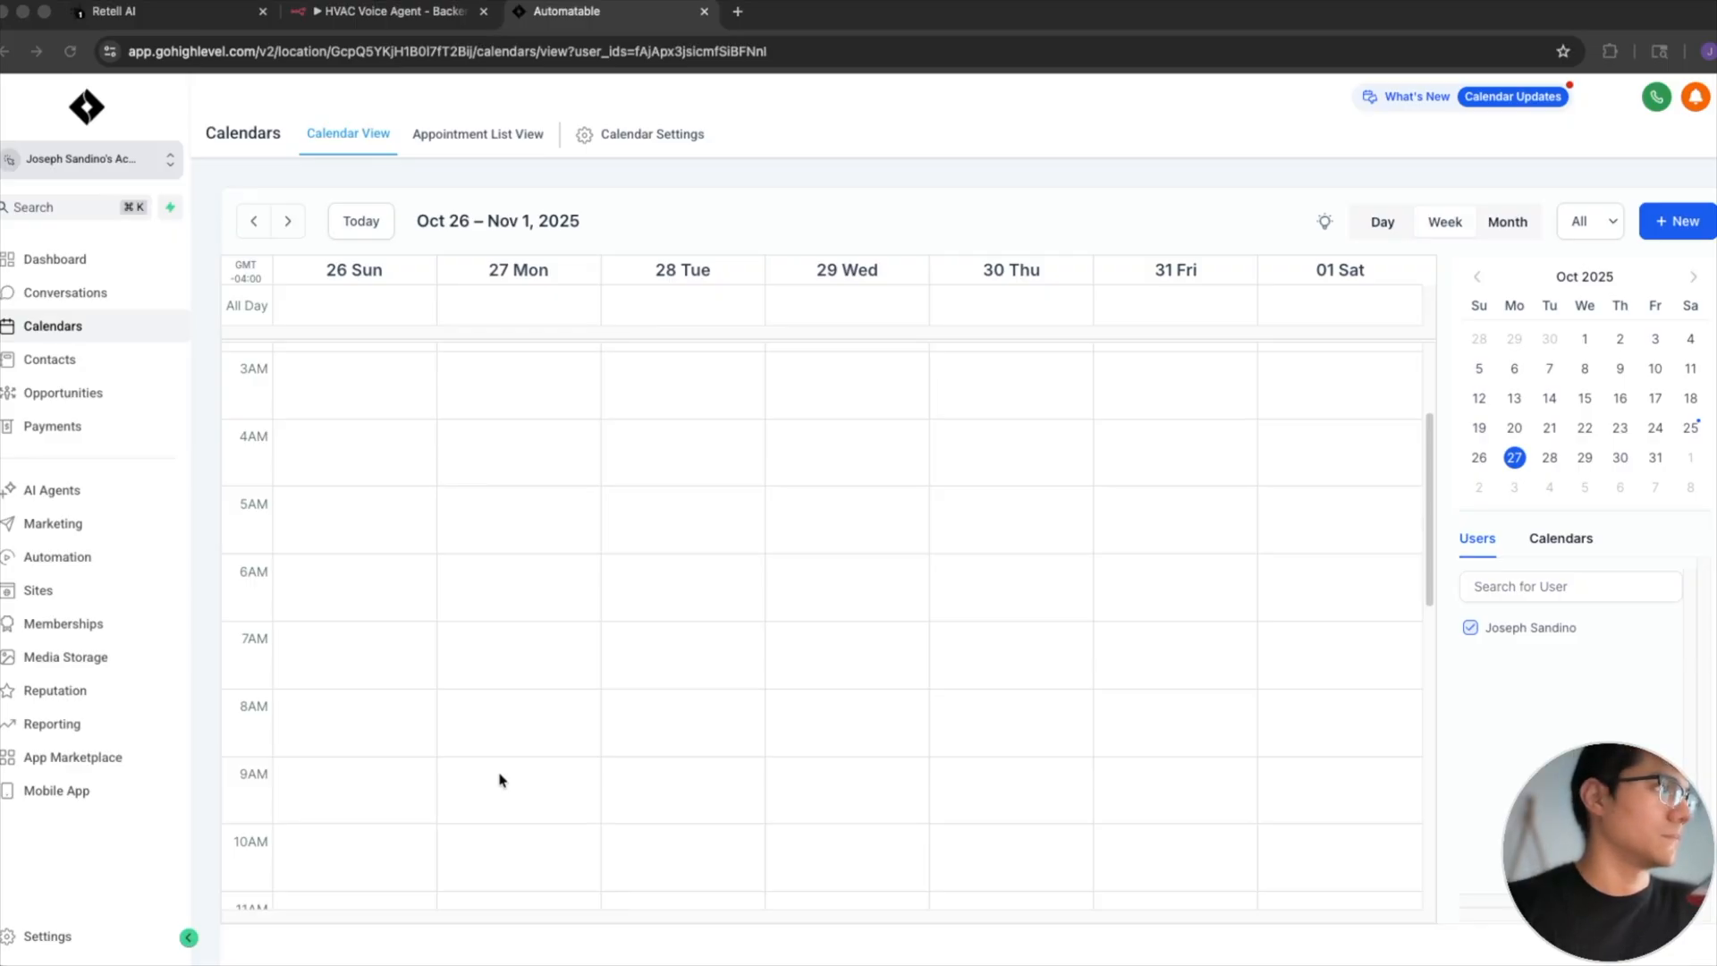
scroll(501, 780, up, 1)
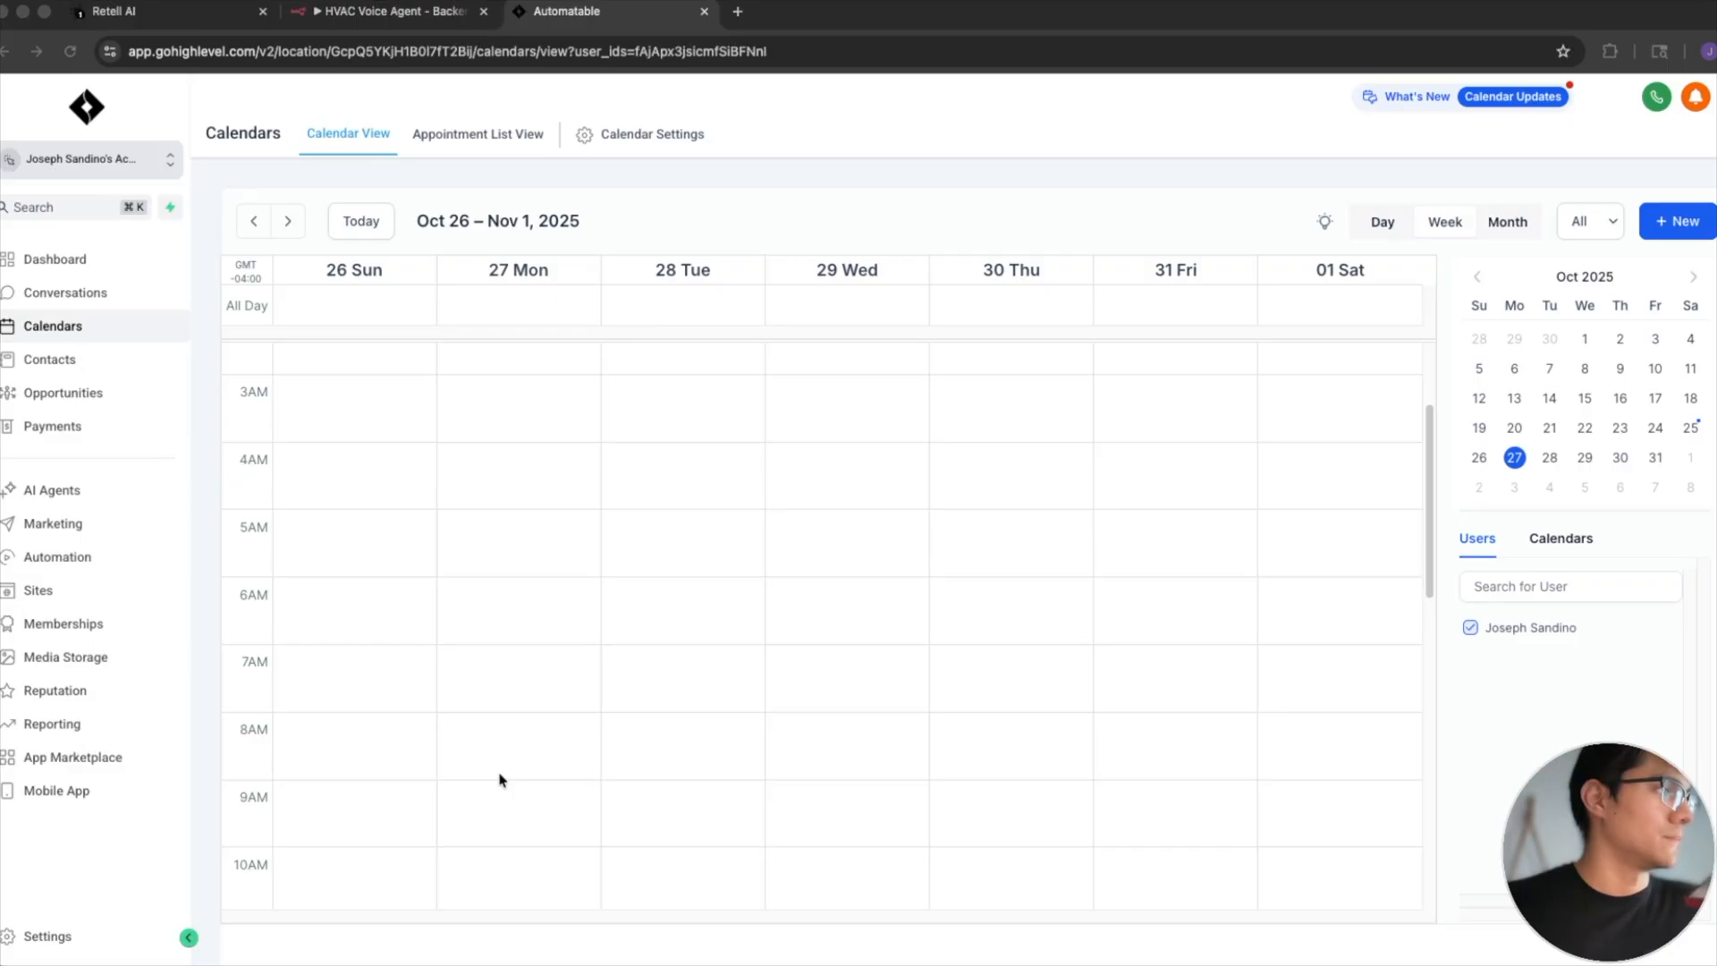
scroll(500, 778, down, 3)
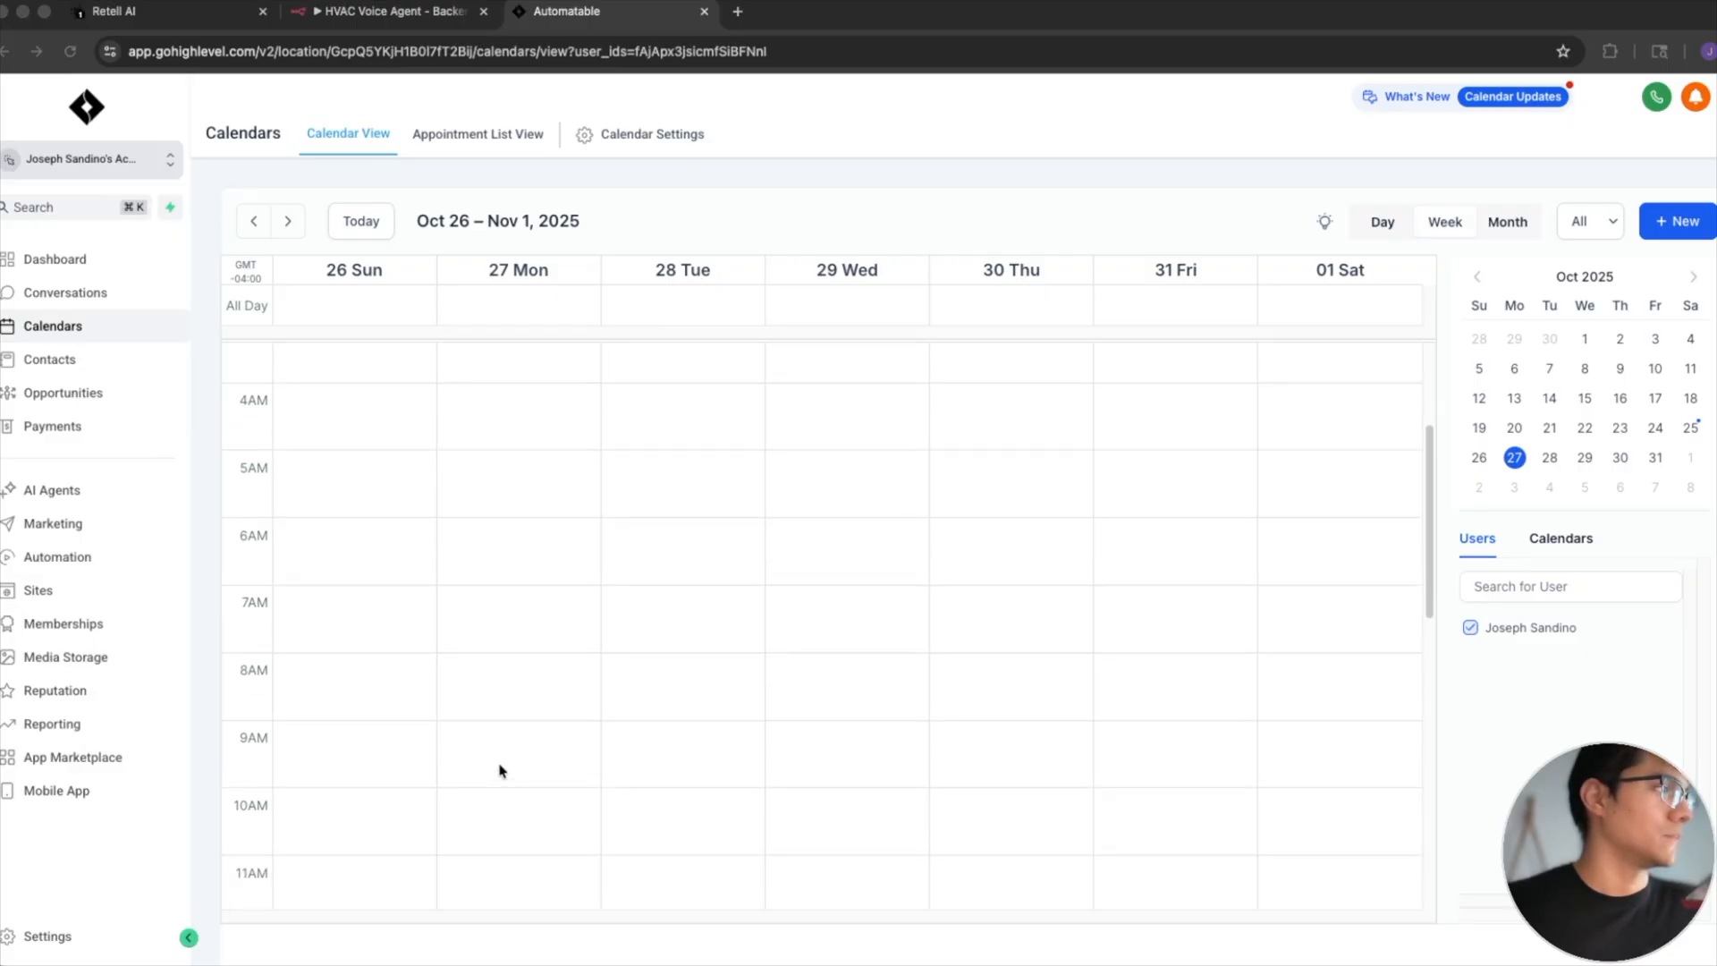
- Refresh the calendar, return to the week of October 27, 2025, and inspect Monday's HVAC appointment
click(70, 51)
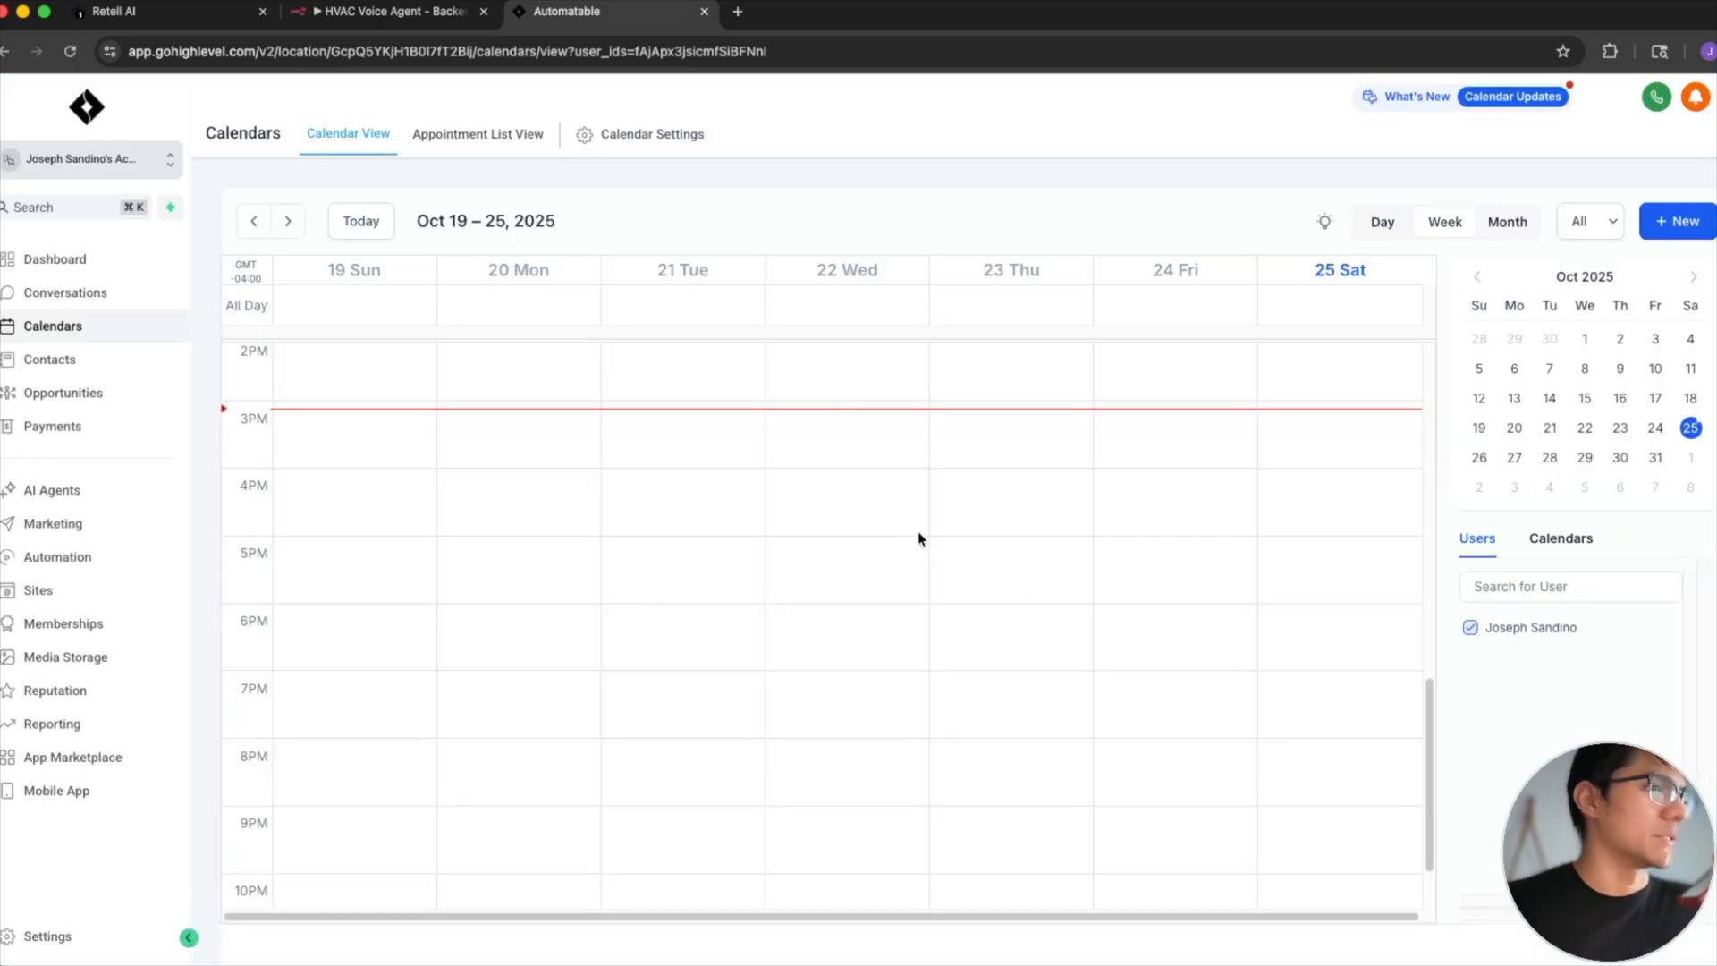
click(1514, 456)
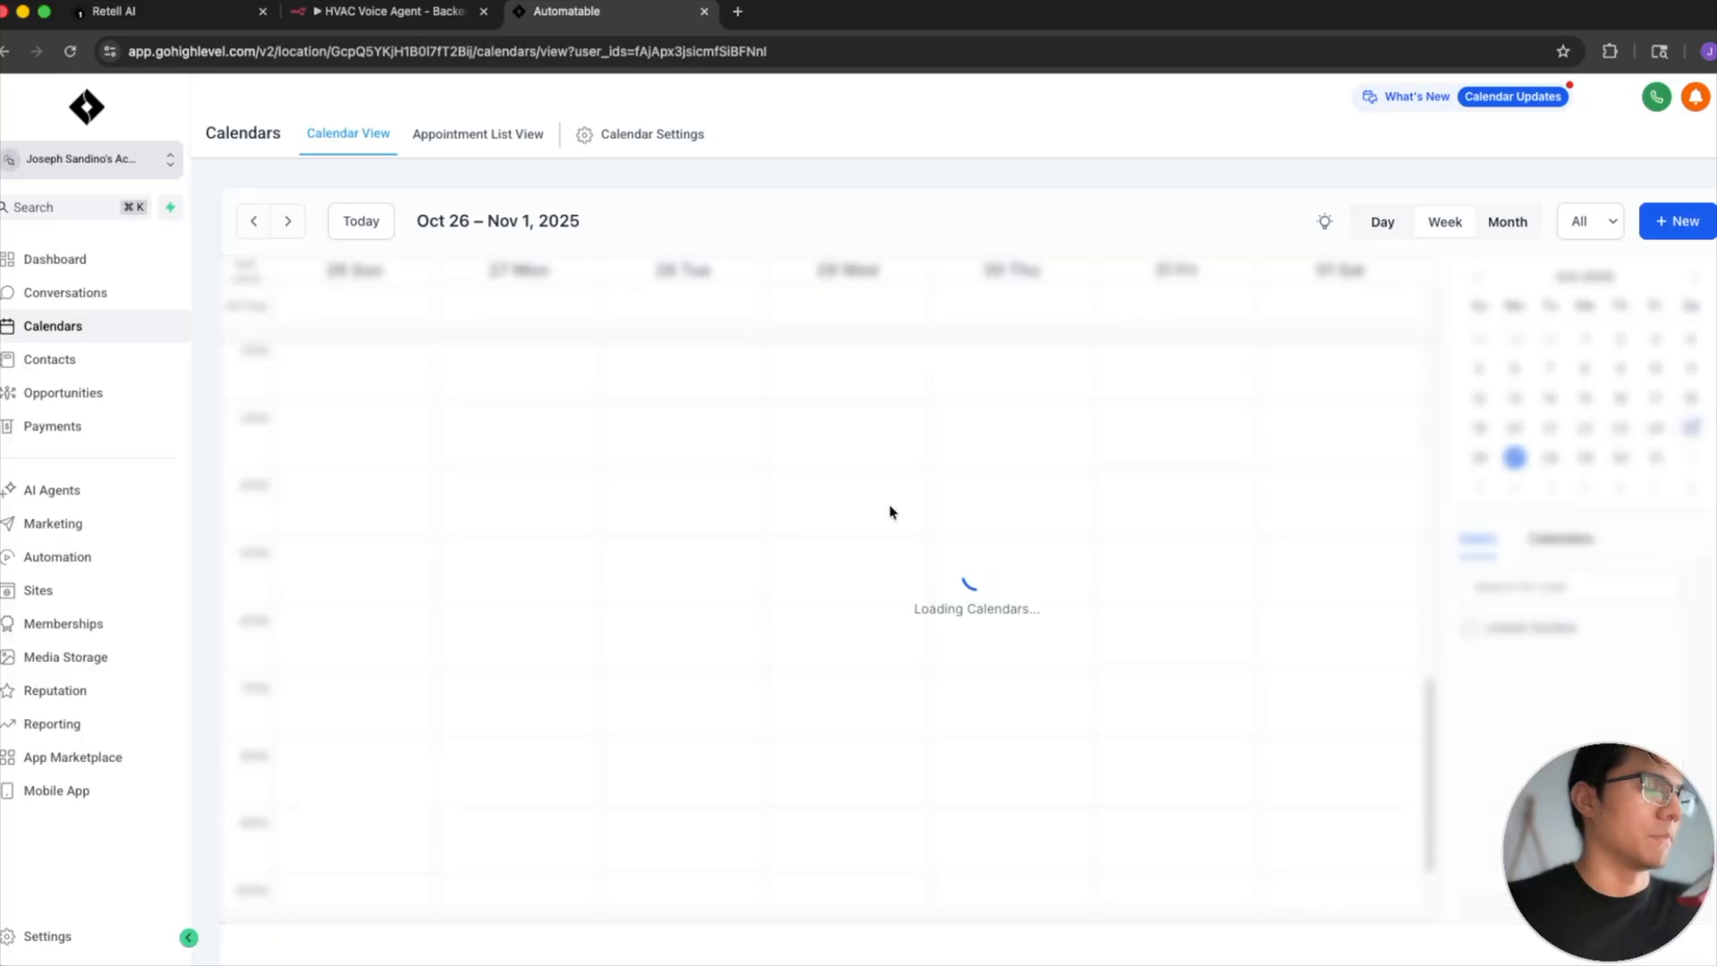
scroll(645, 534, up, 7)
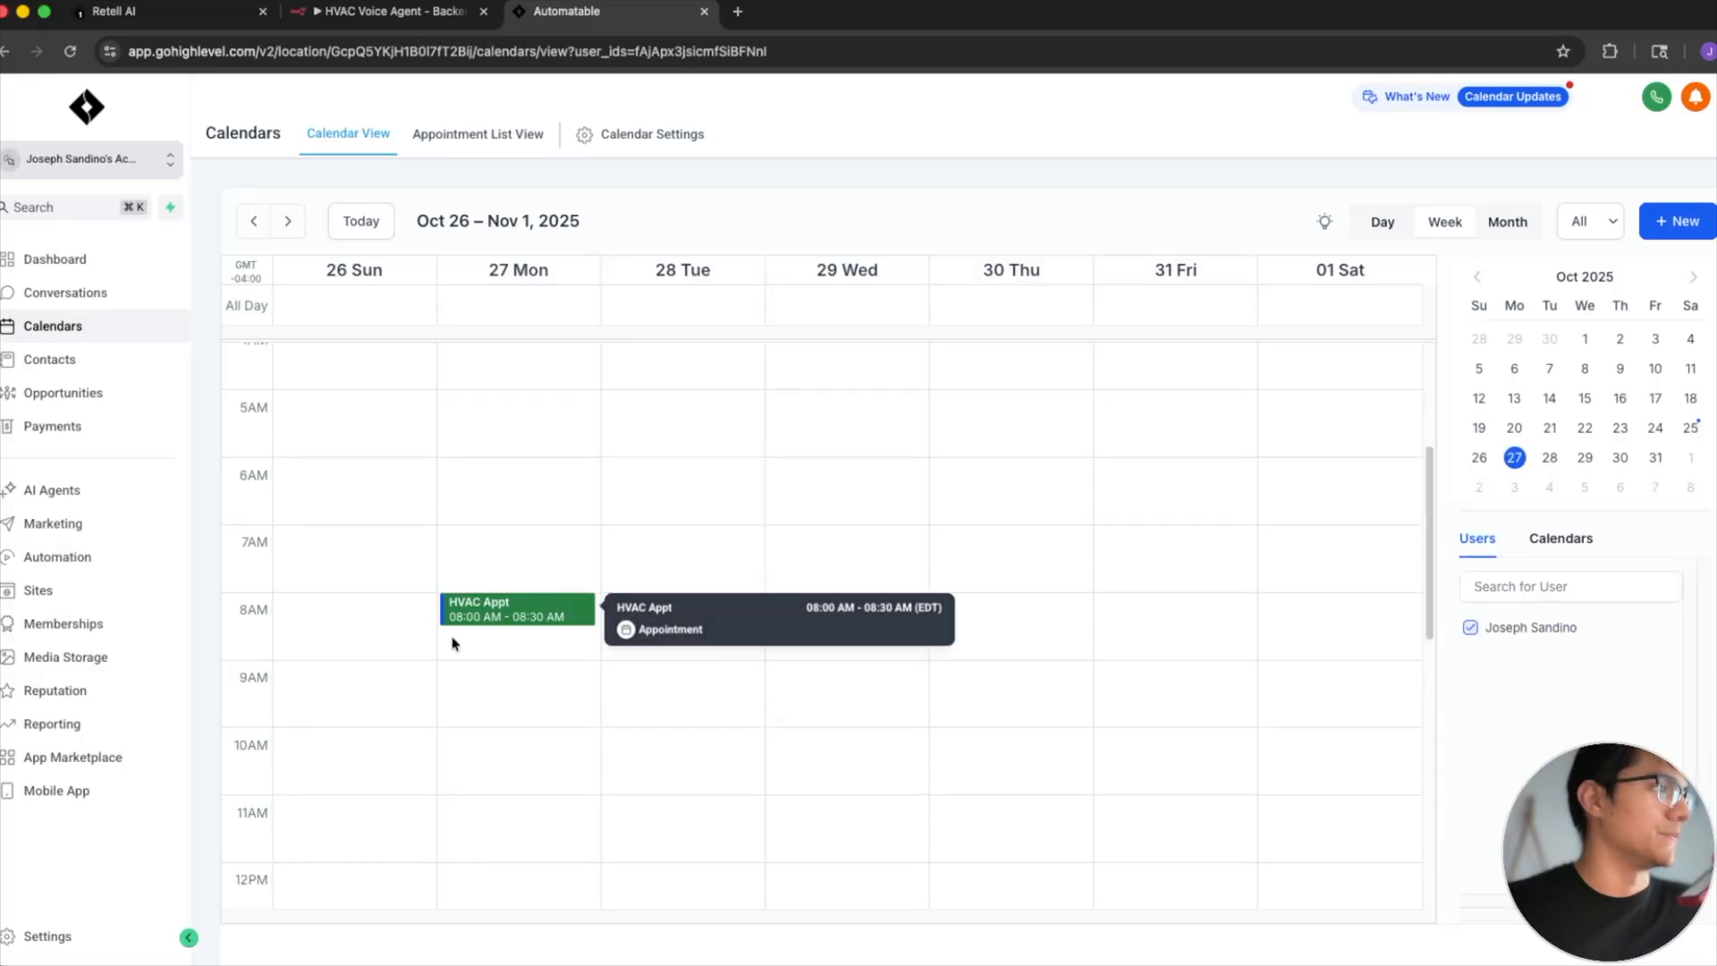
mouse_move(487, 617)
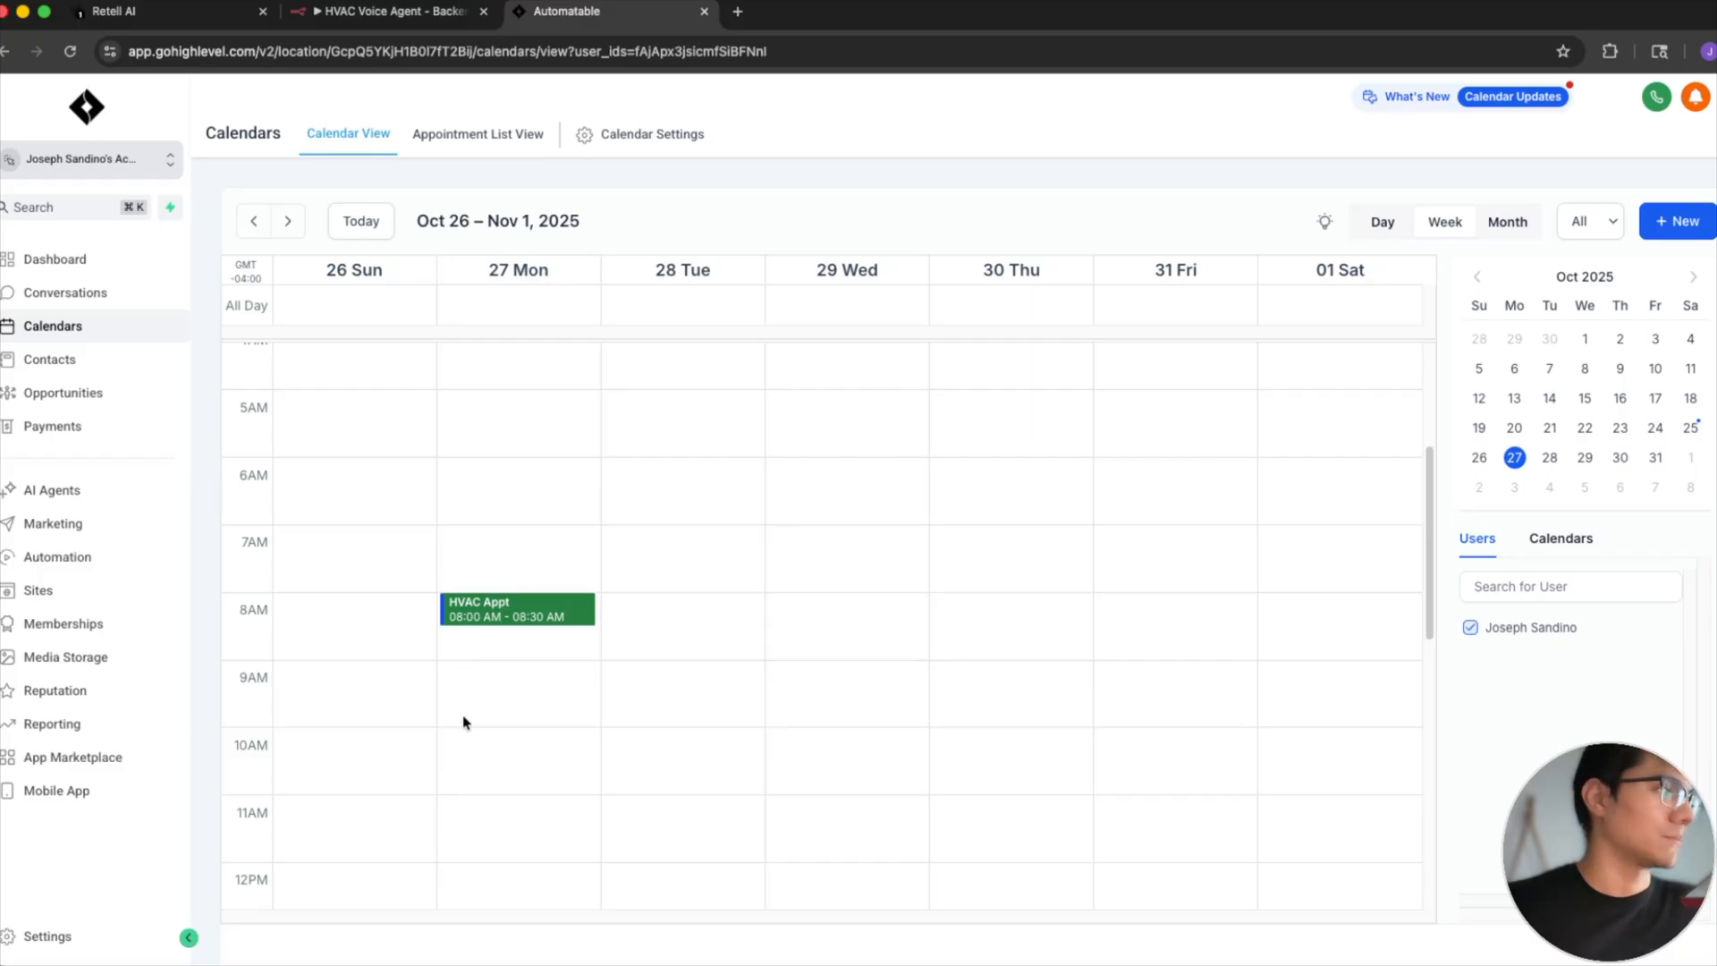
scroll(464, 716, down, 1)
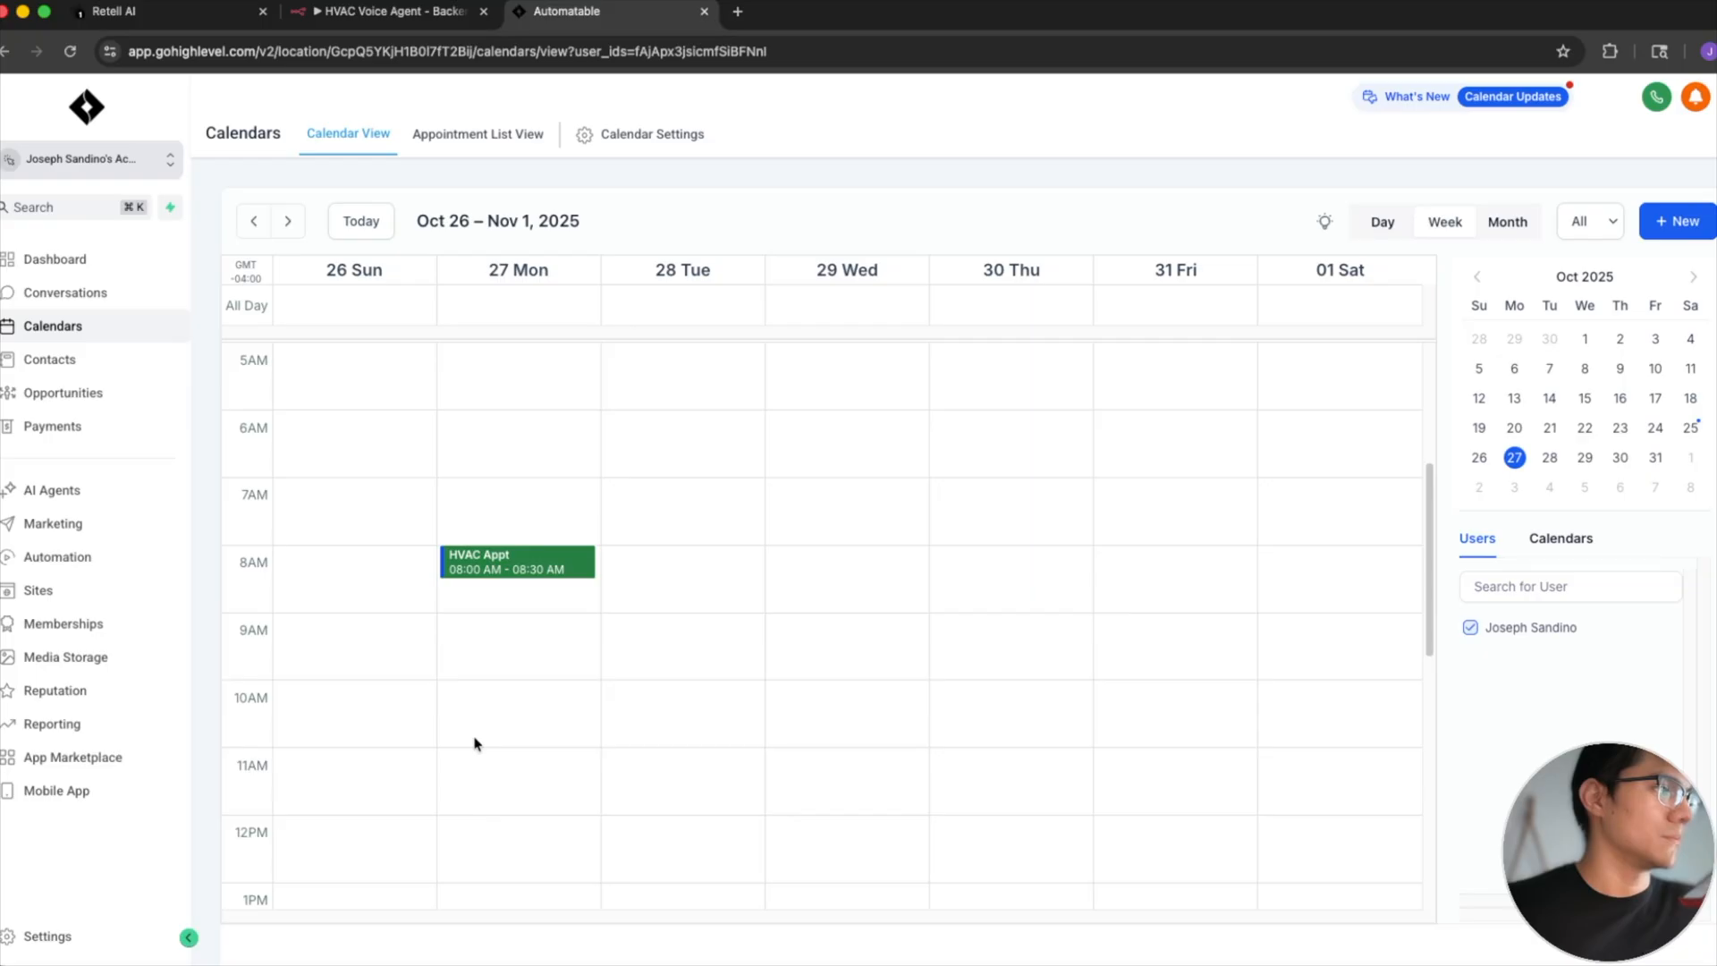
- Reload the calendar again and recheck the time of the HVAC appointment on Monday, October 27
click(70, 51)
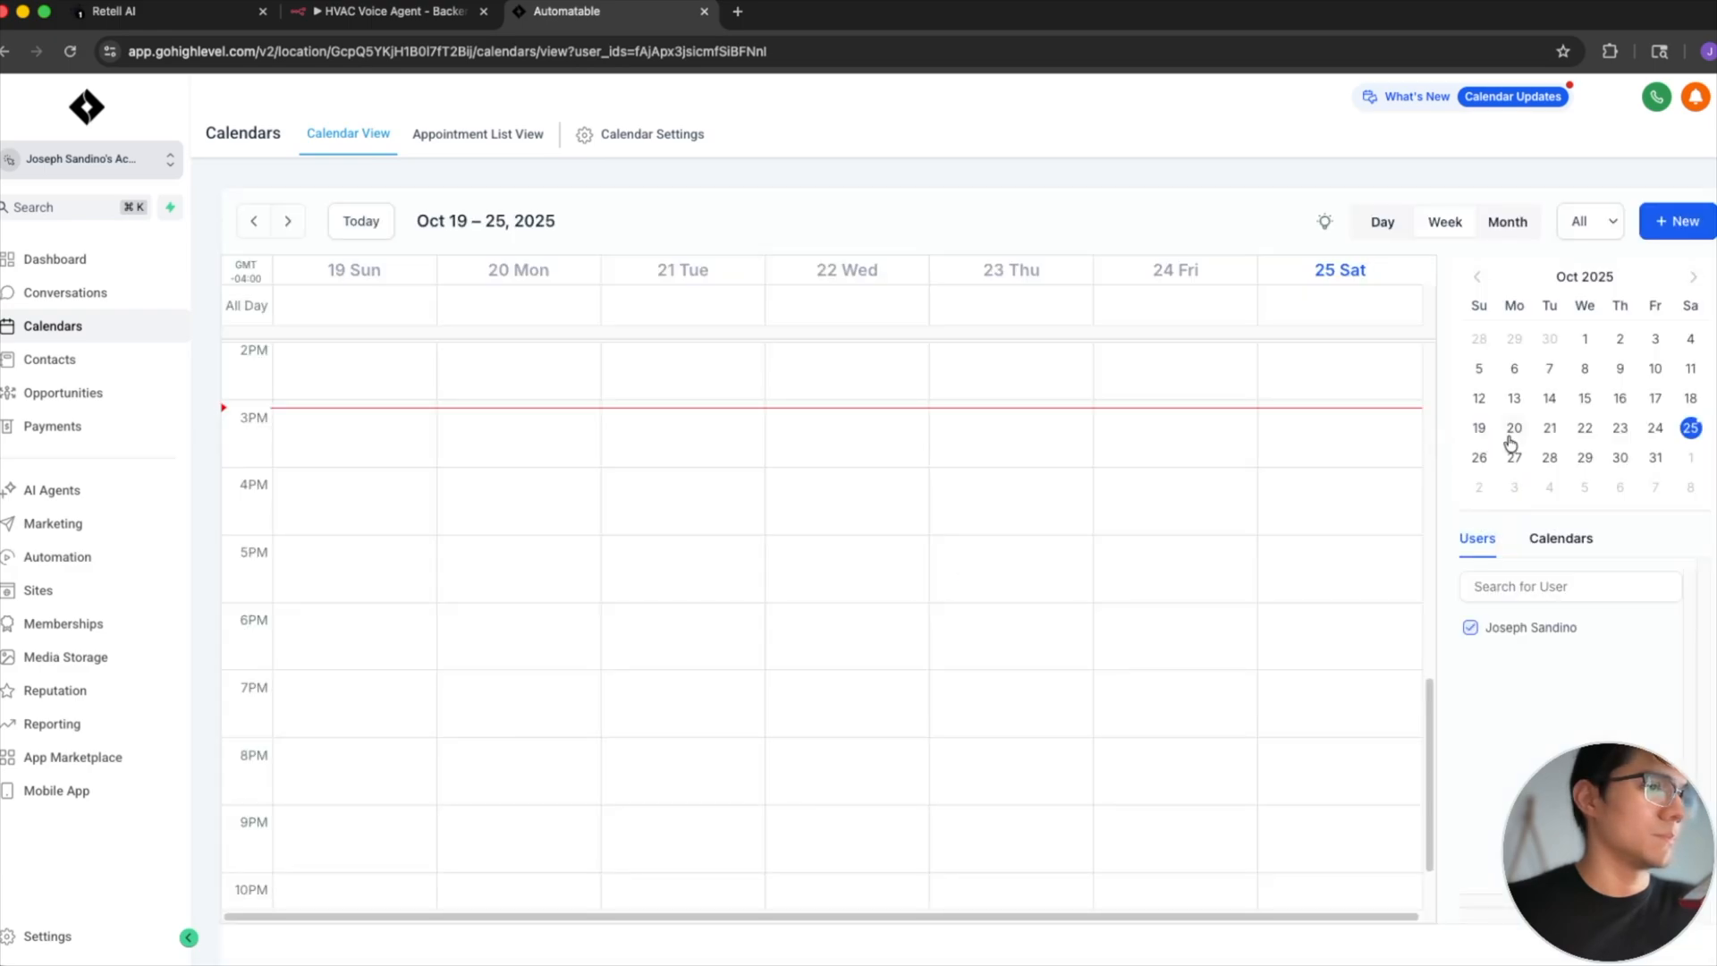
click(1514, 457)
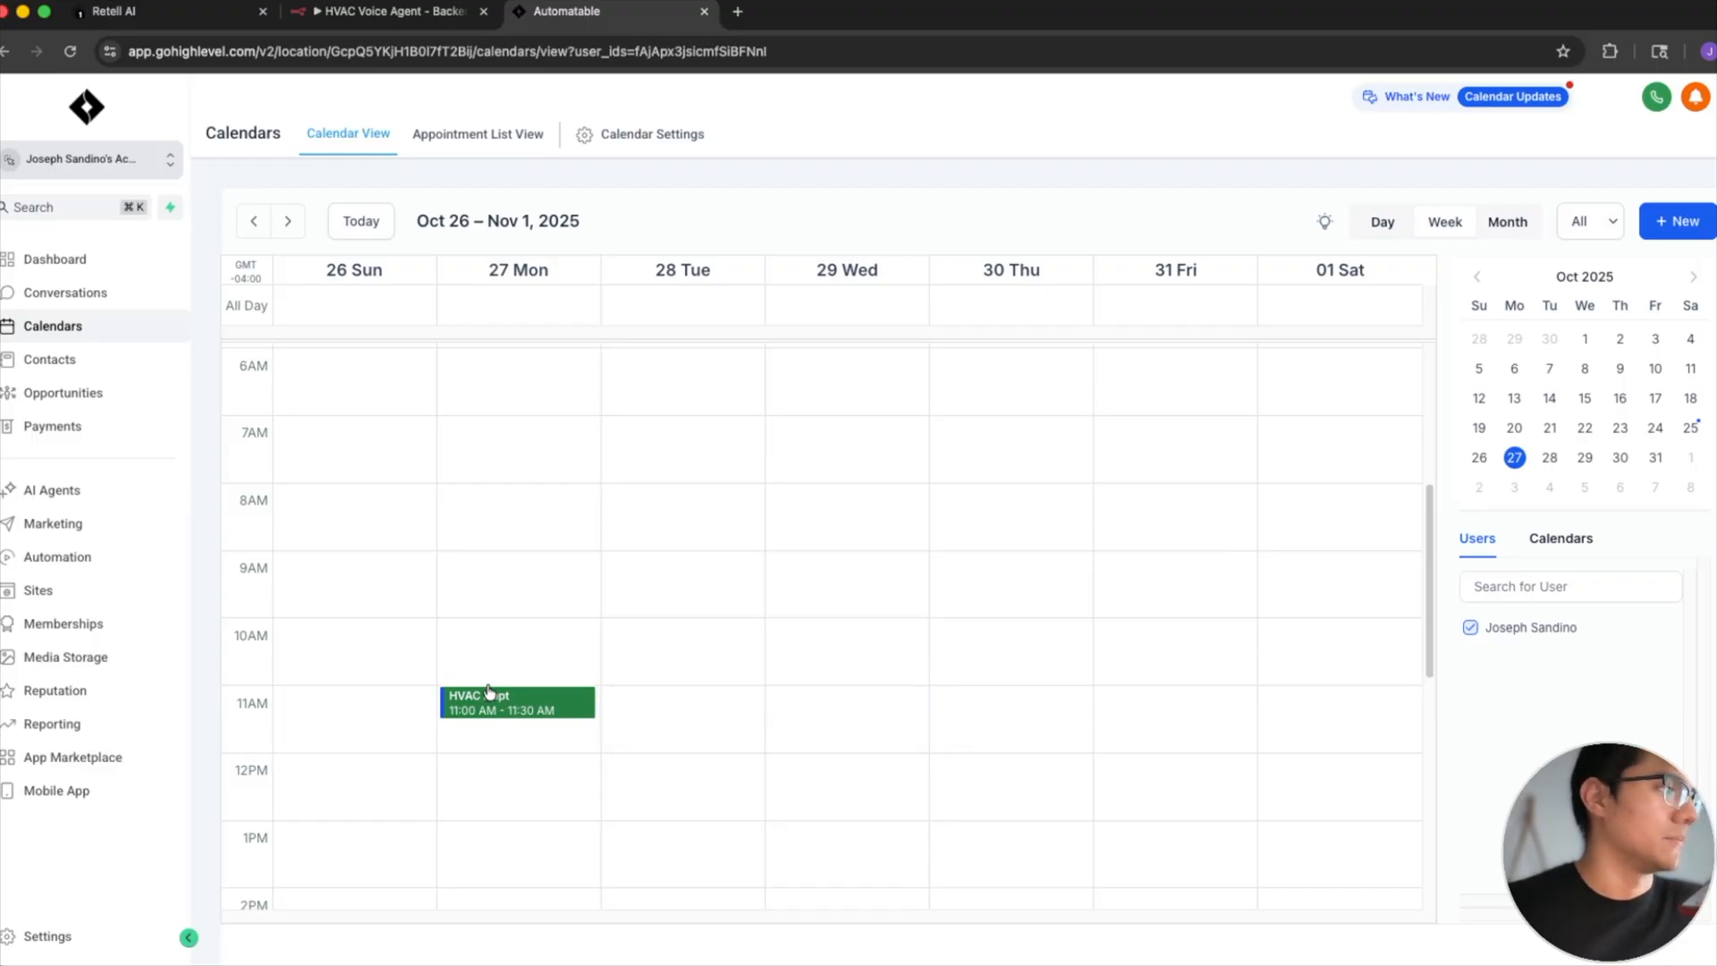
mouse_move(467, 709)
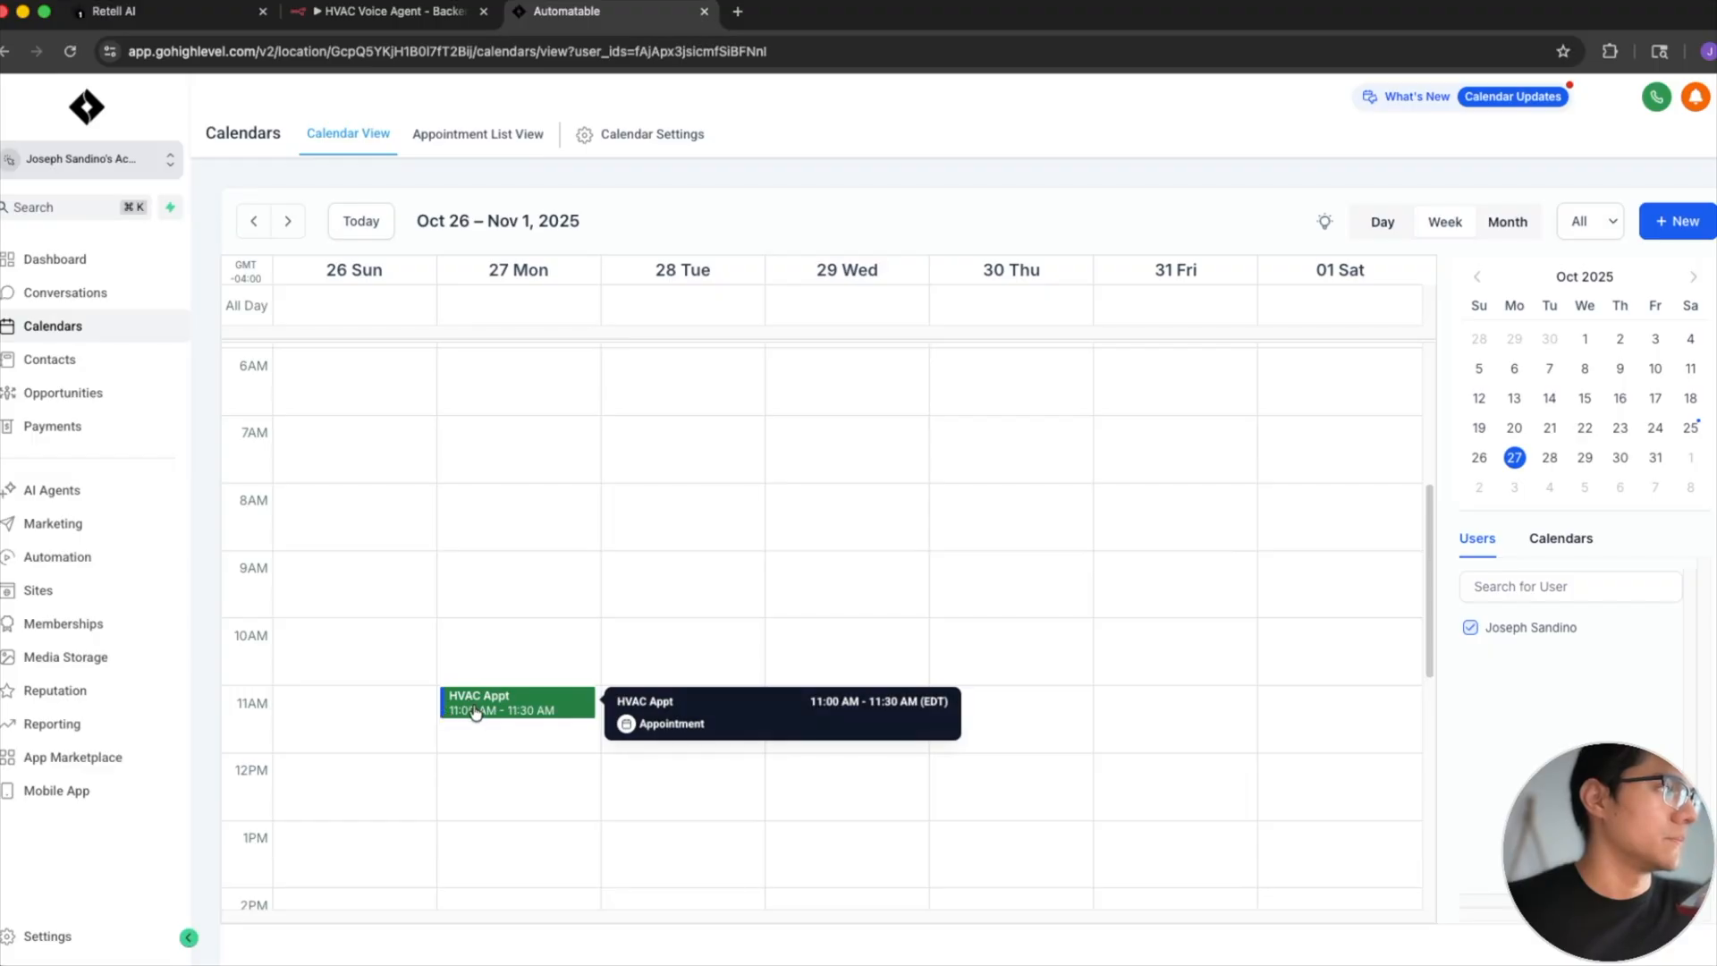
scroll(468, 709, up, 1)
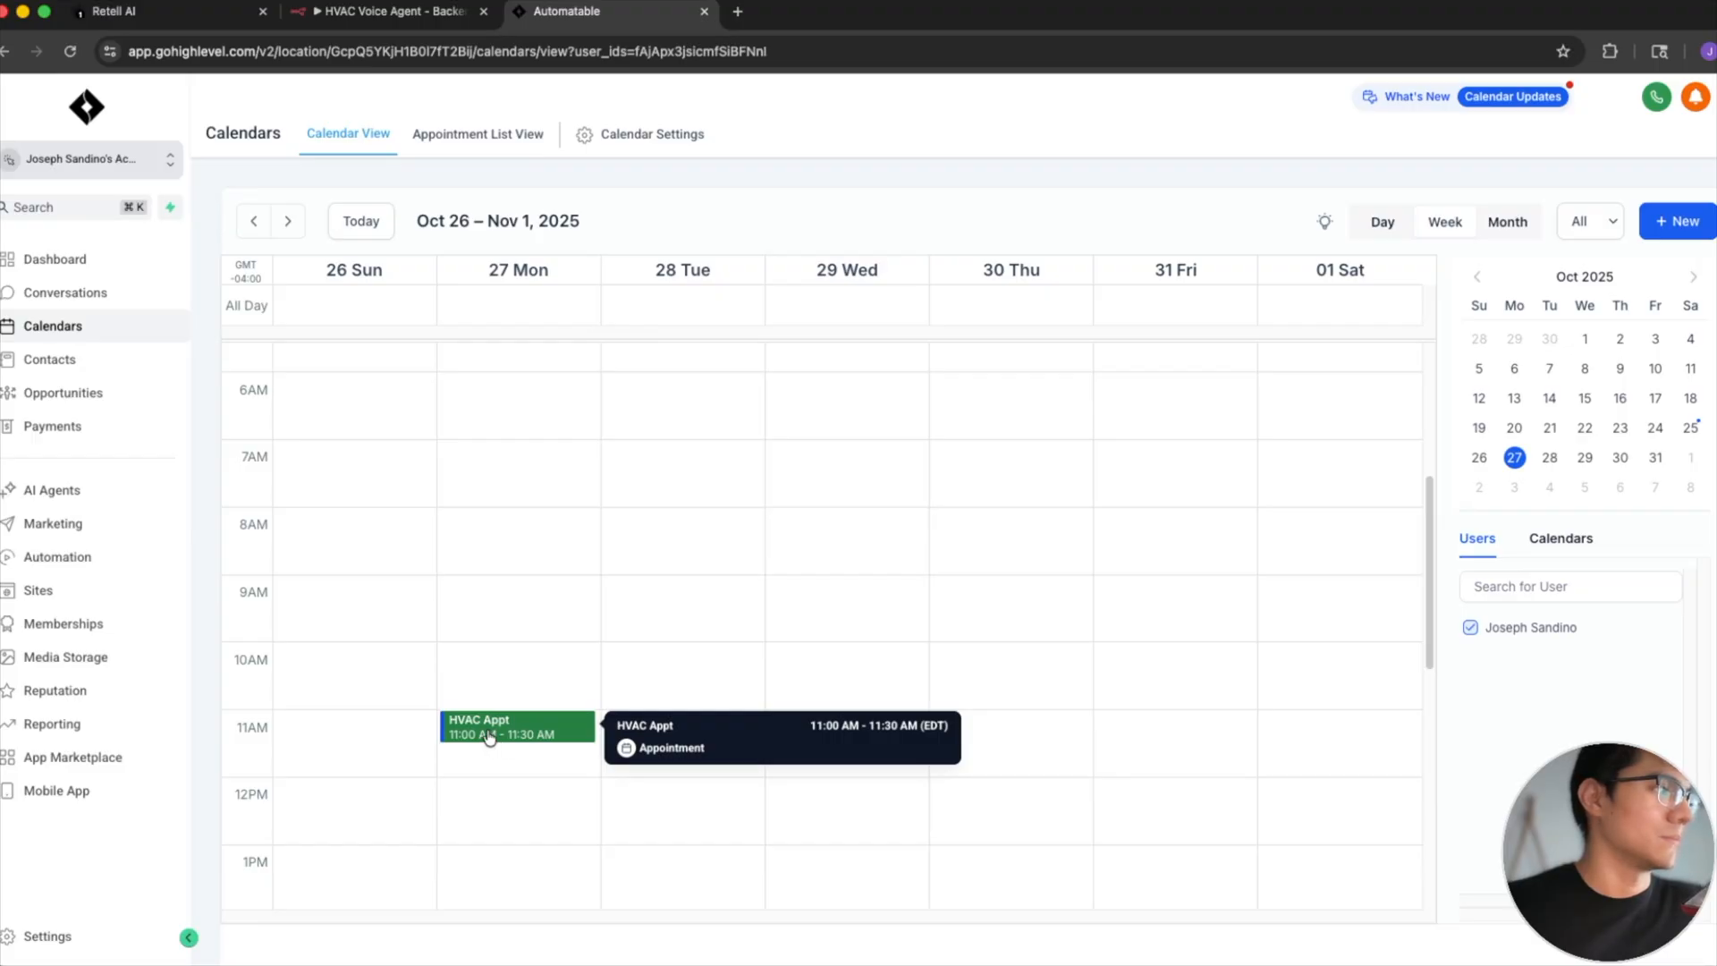
- Reload the calendar once more and look for any remaining appointment on Monday, October 27
key(super+r)
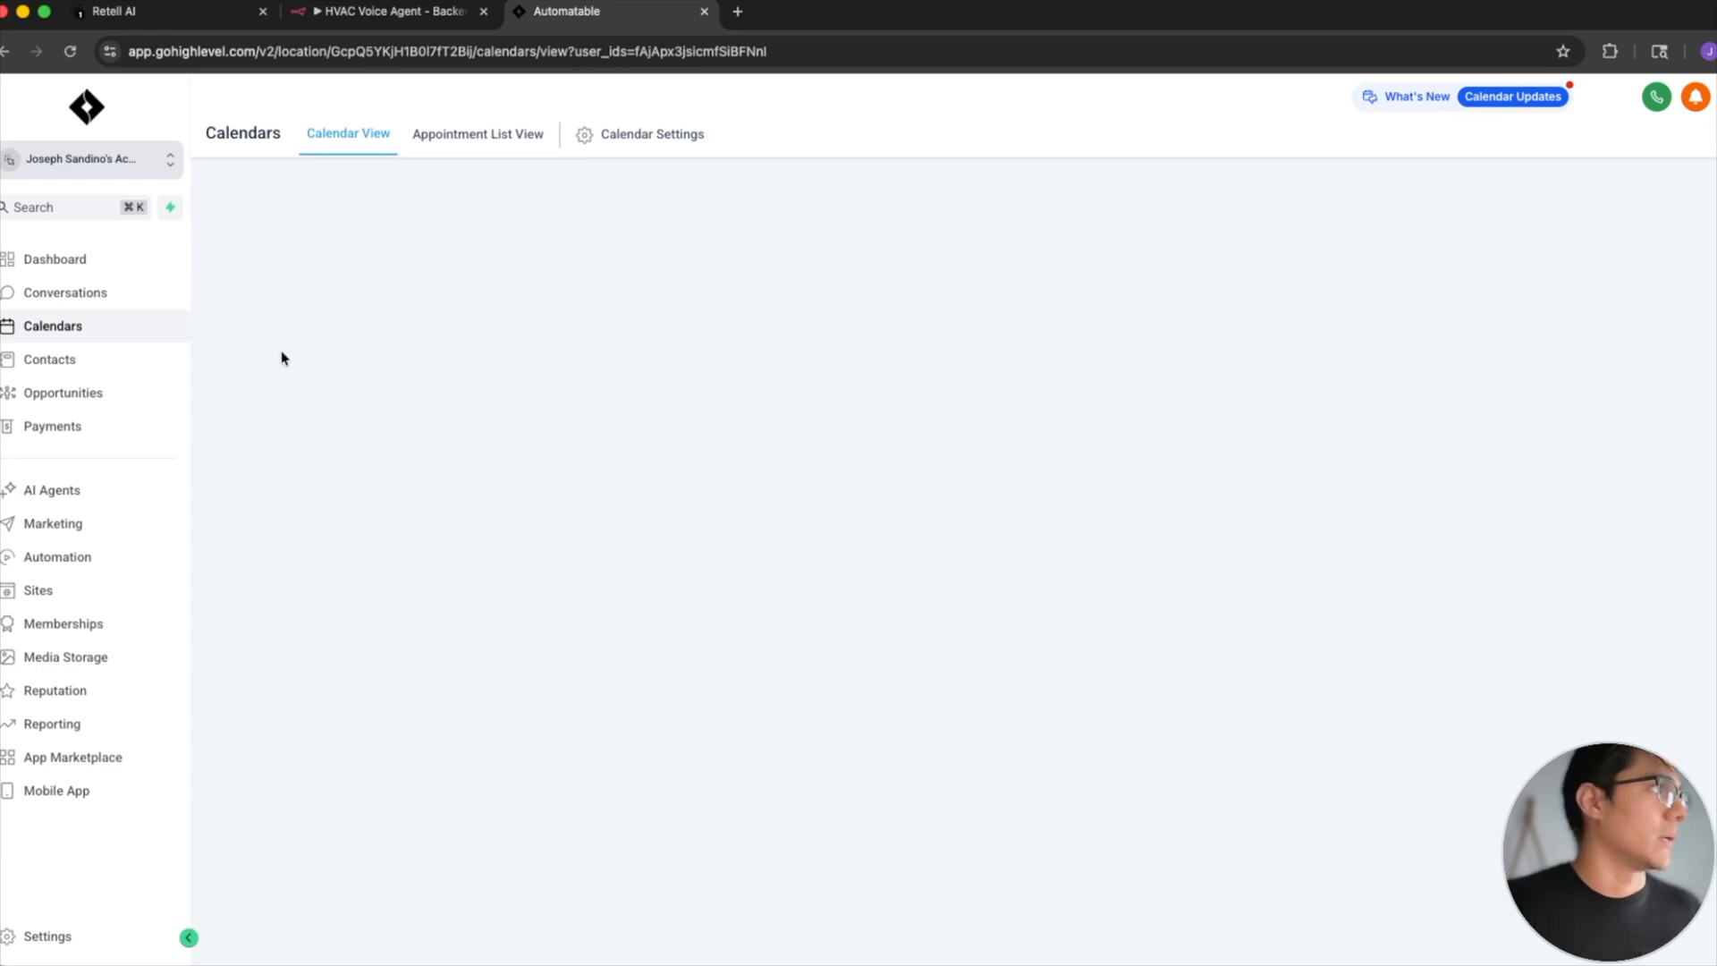
click(70, 54)
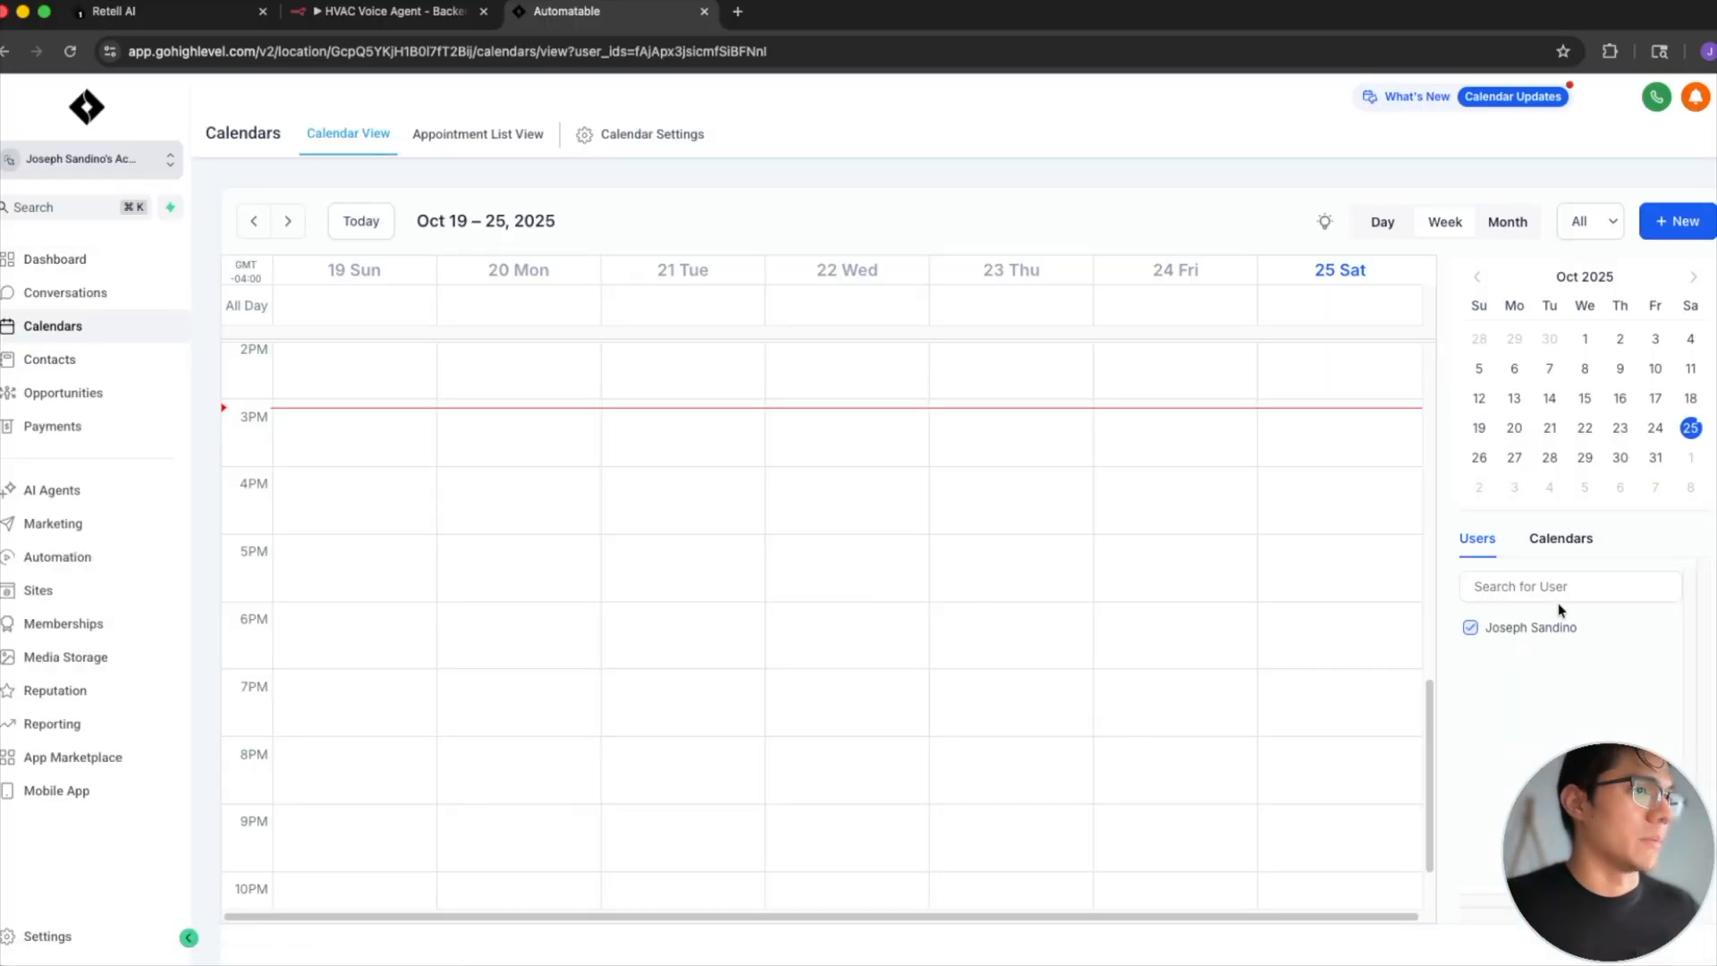
click(1514, 459)
scroll(798, 566, up, 10)
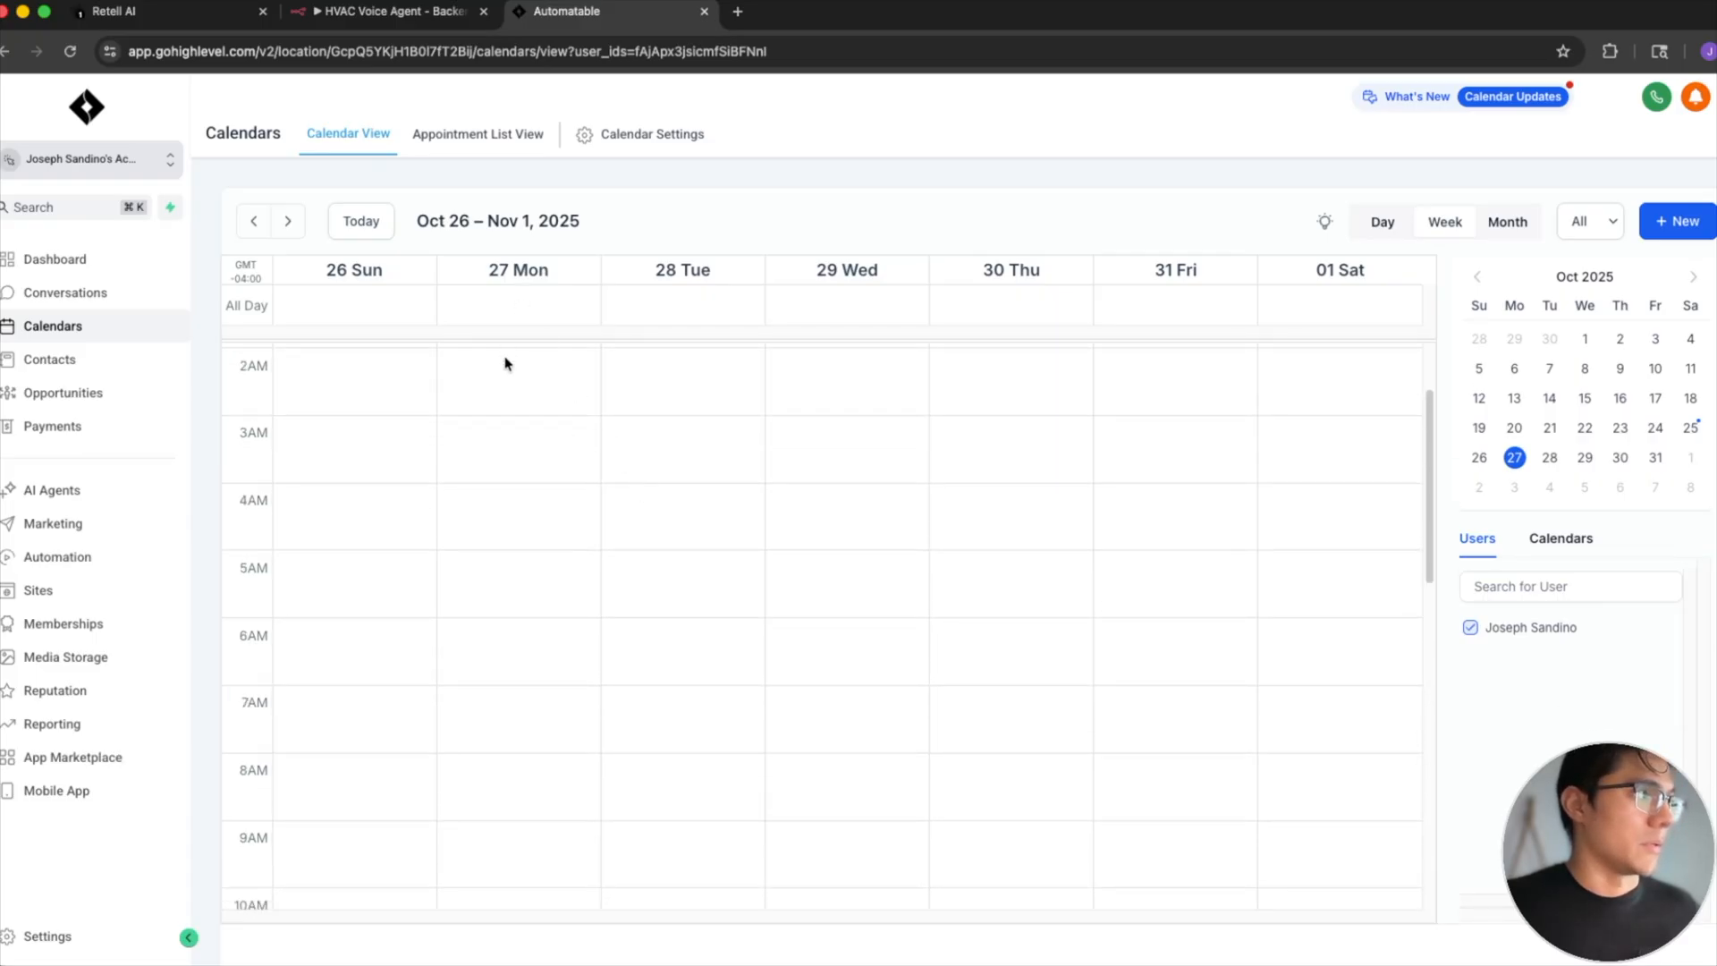
scroll(557, 615, down, 3)
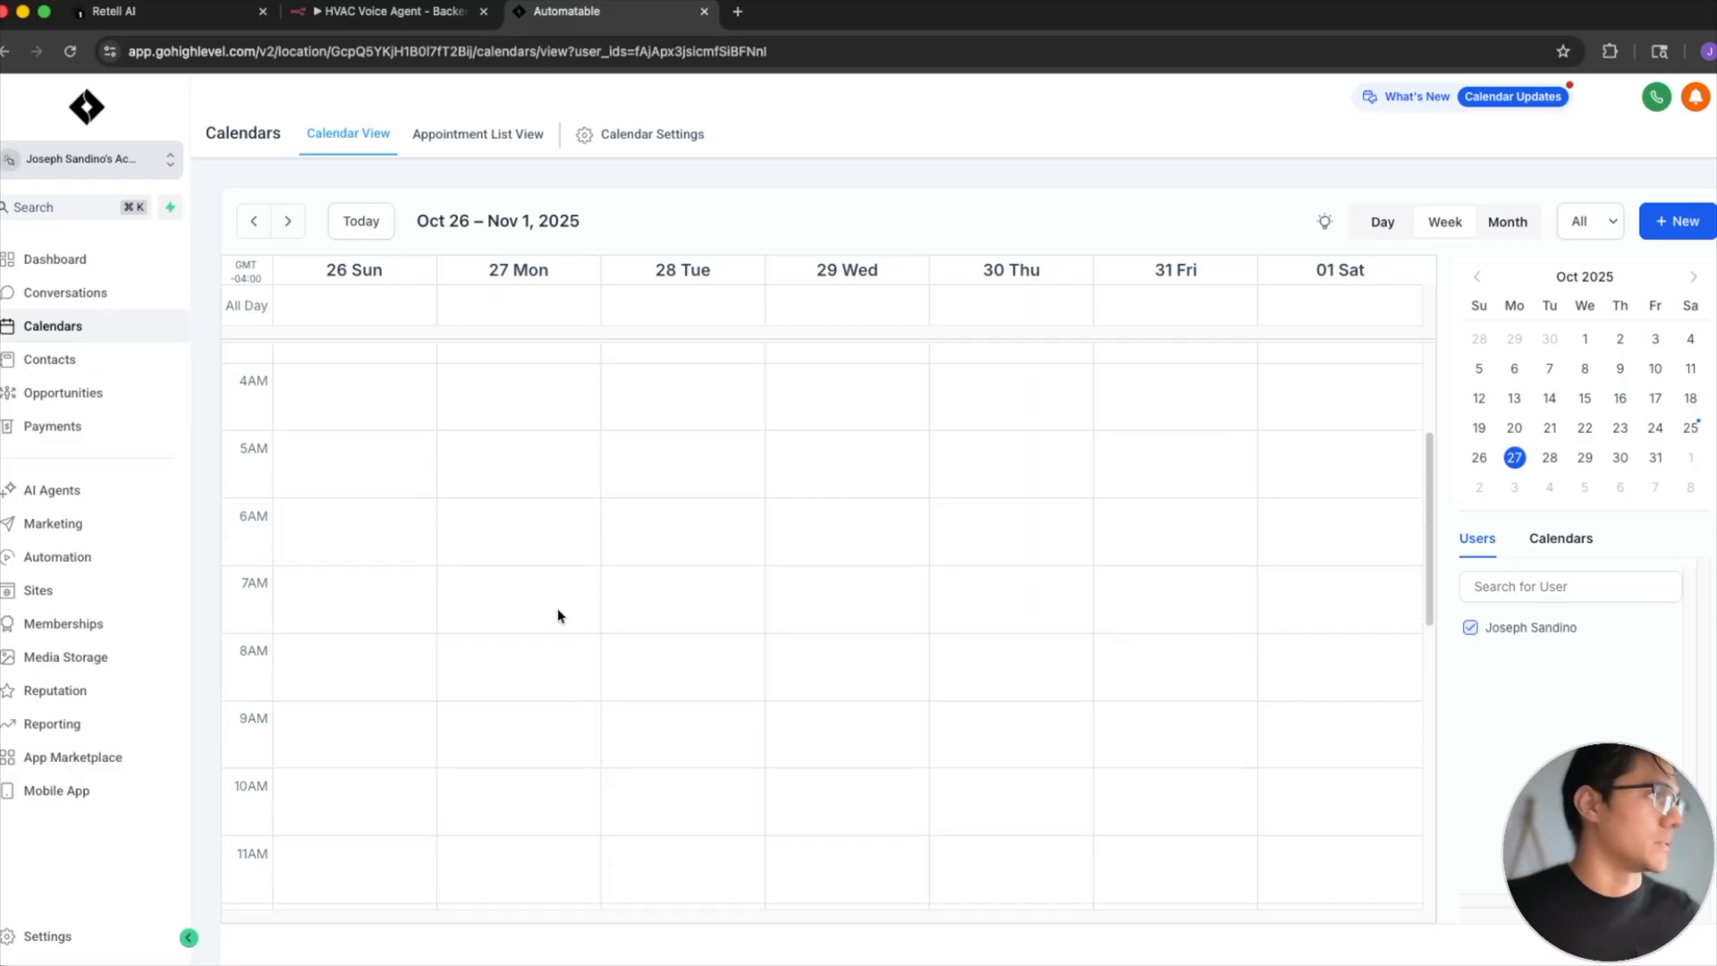
- Switch to Retell AI and review the list of all agents
click(141, 359)
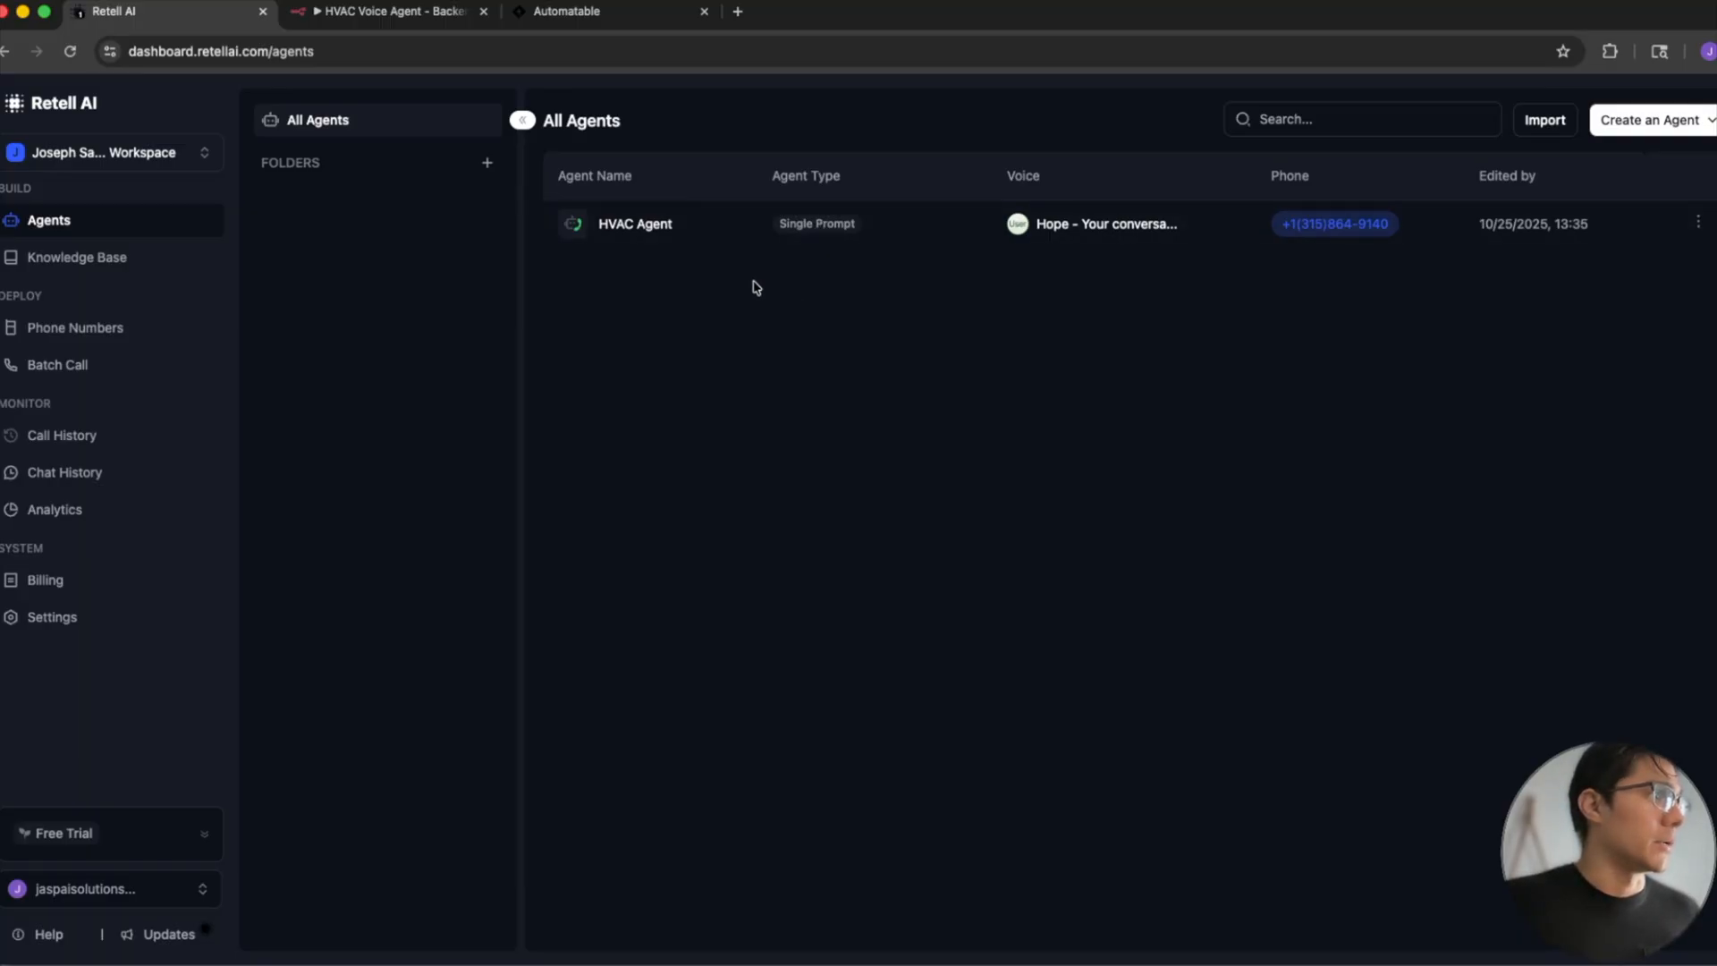
mouse_move(456, 577)
mouse_down()
mouse_move(451, 432)
mouse_move(581, 258)
mouse_up()
drag(950, 550, 875, 306)
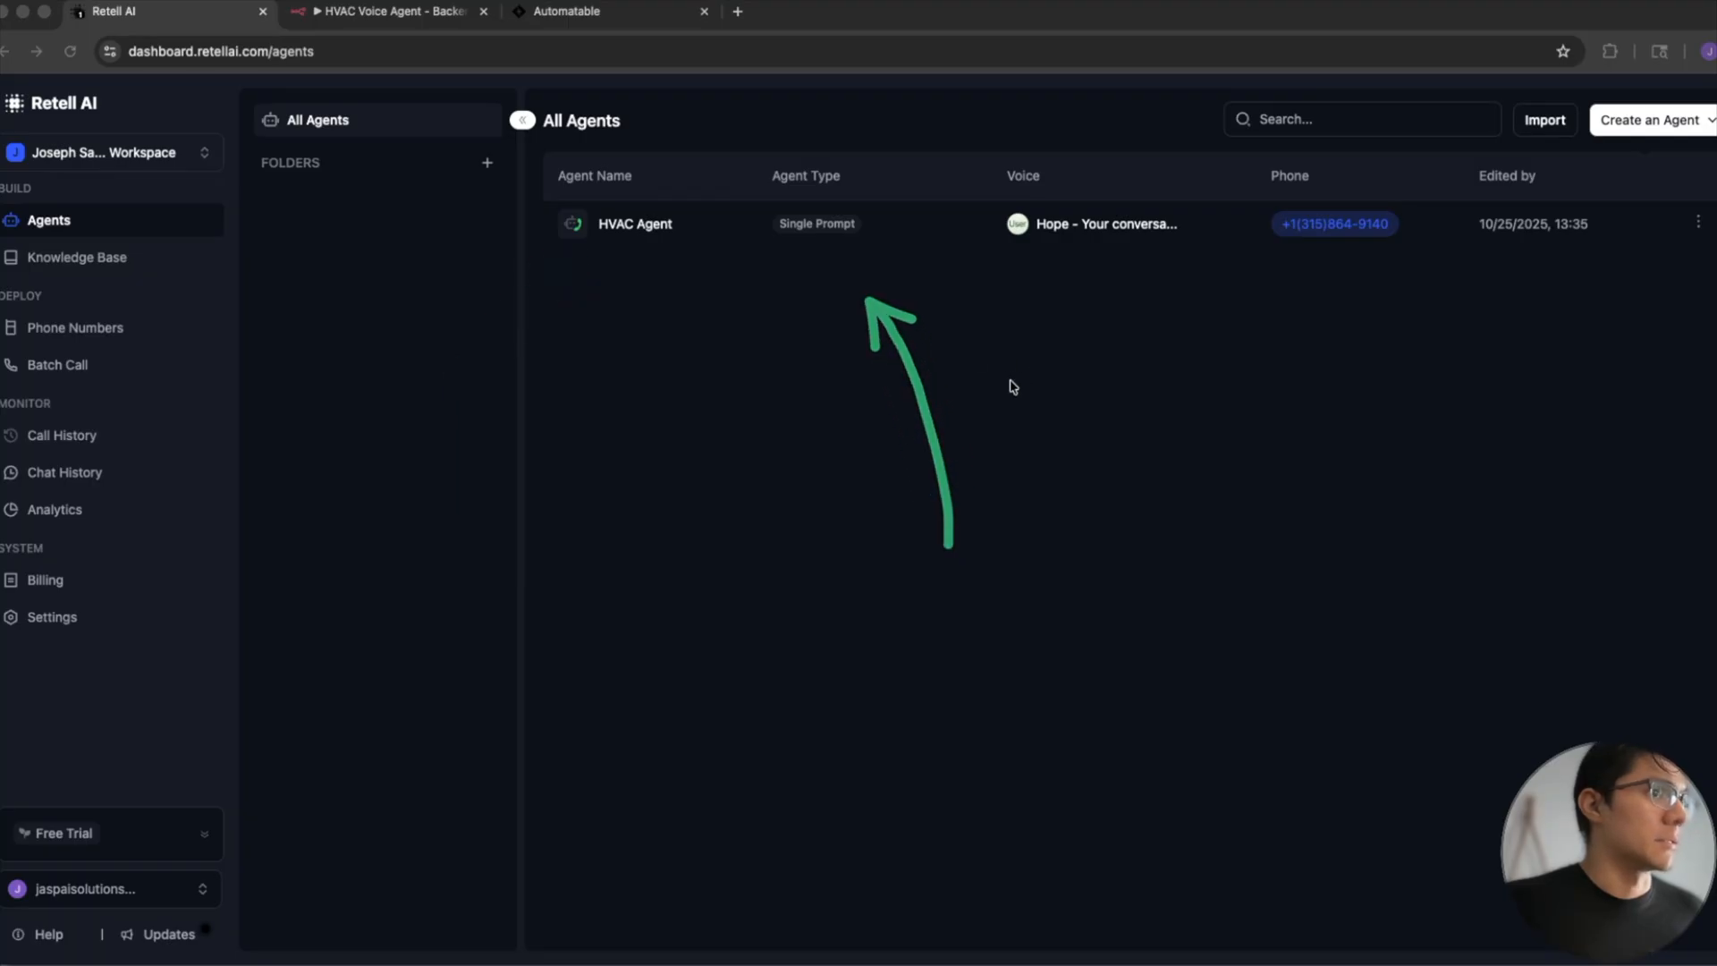
mouse_move(1294, 445)
mouse_down()
mouse_move(1352, 304)
mouse_move(1620, 113)
mouse_up()
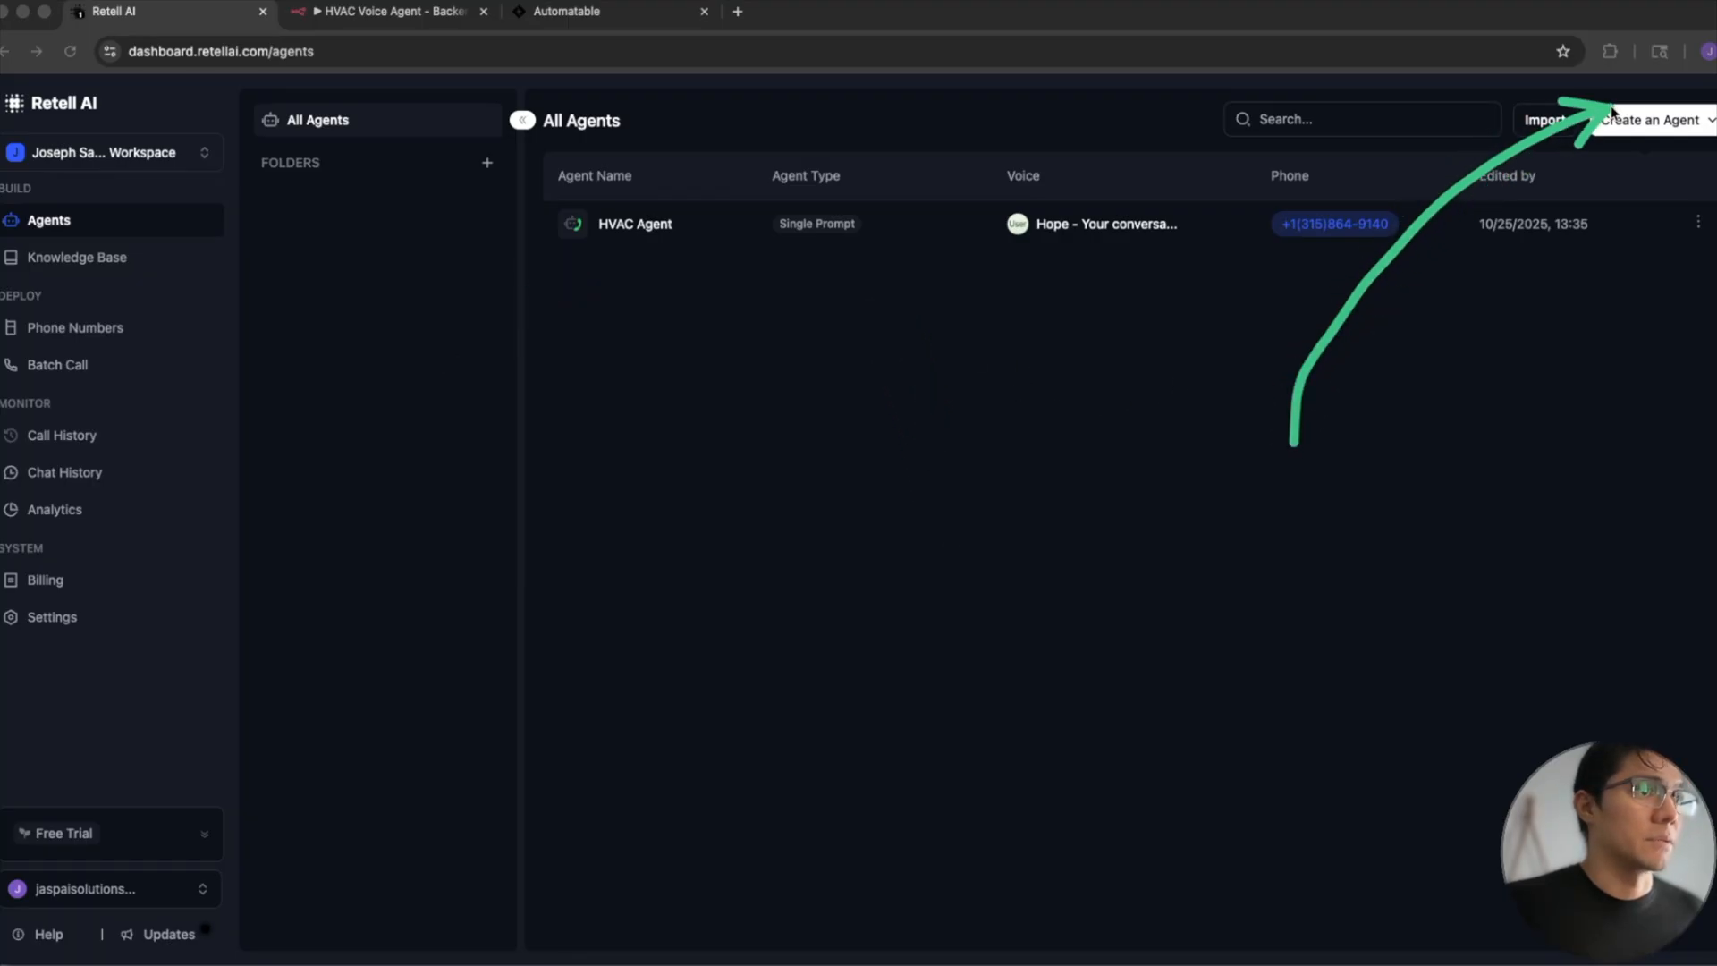
- Start creating a new voice agent and choose the Single Prompt Agent type
click(1662, 123)
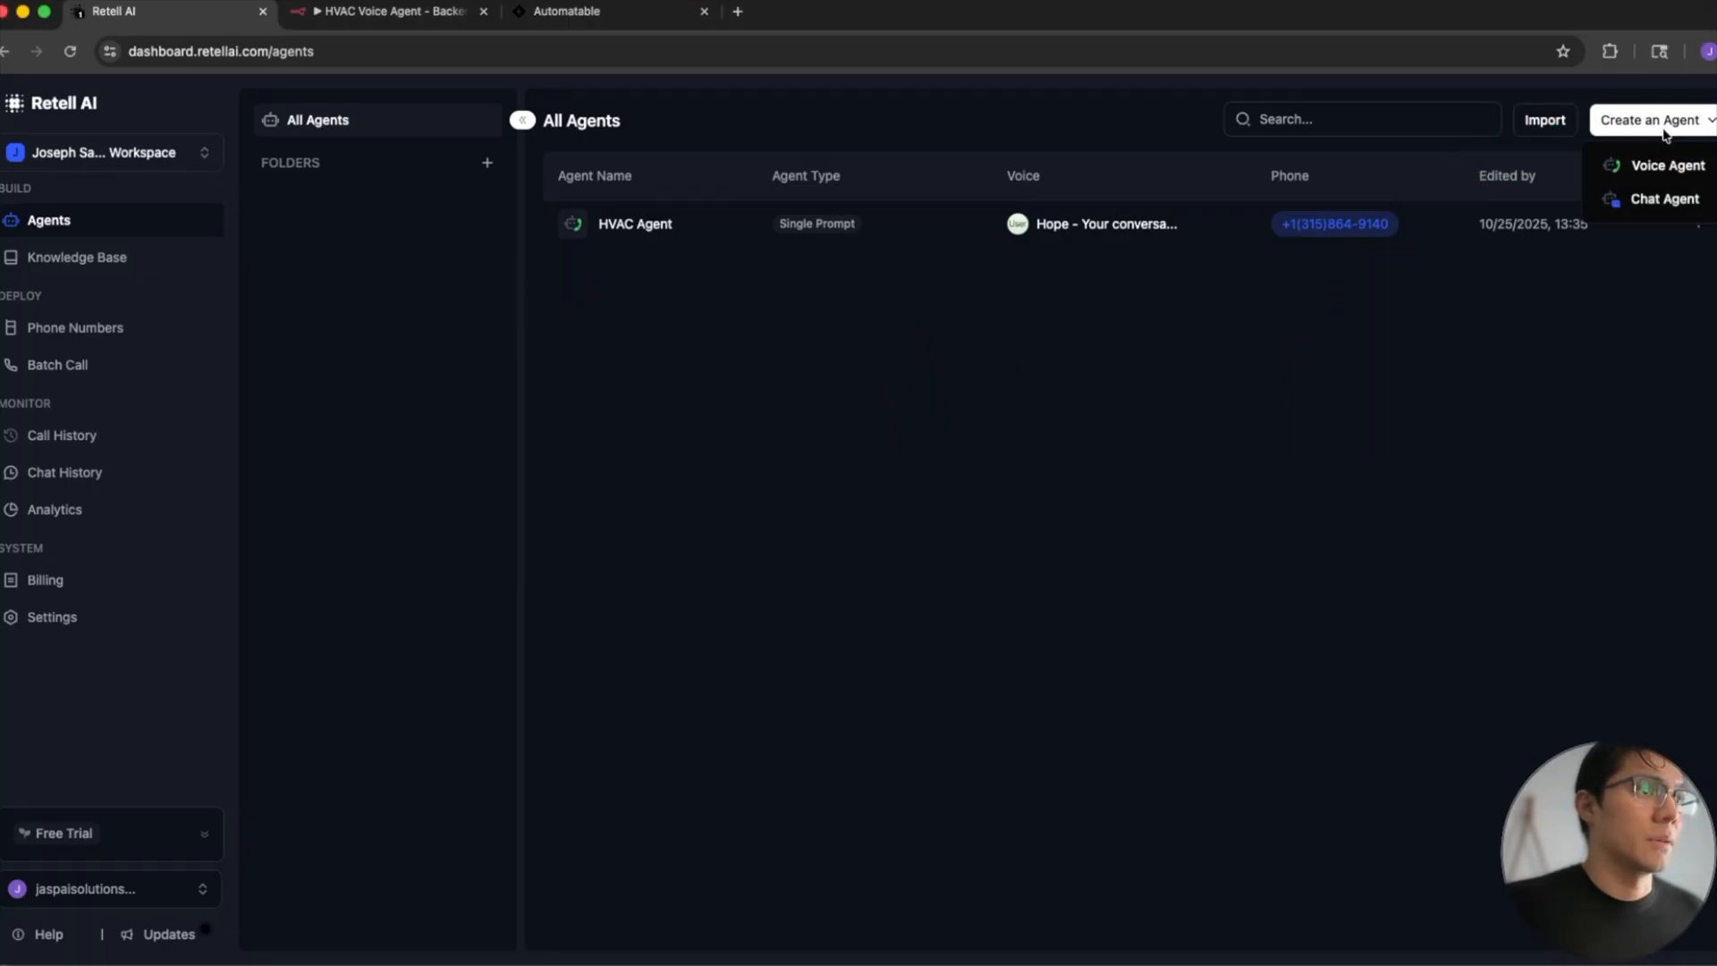
click(1627, 165)
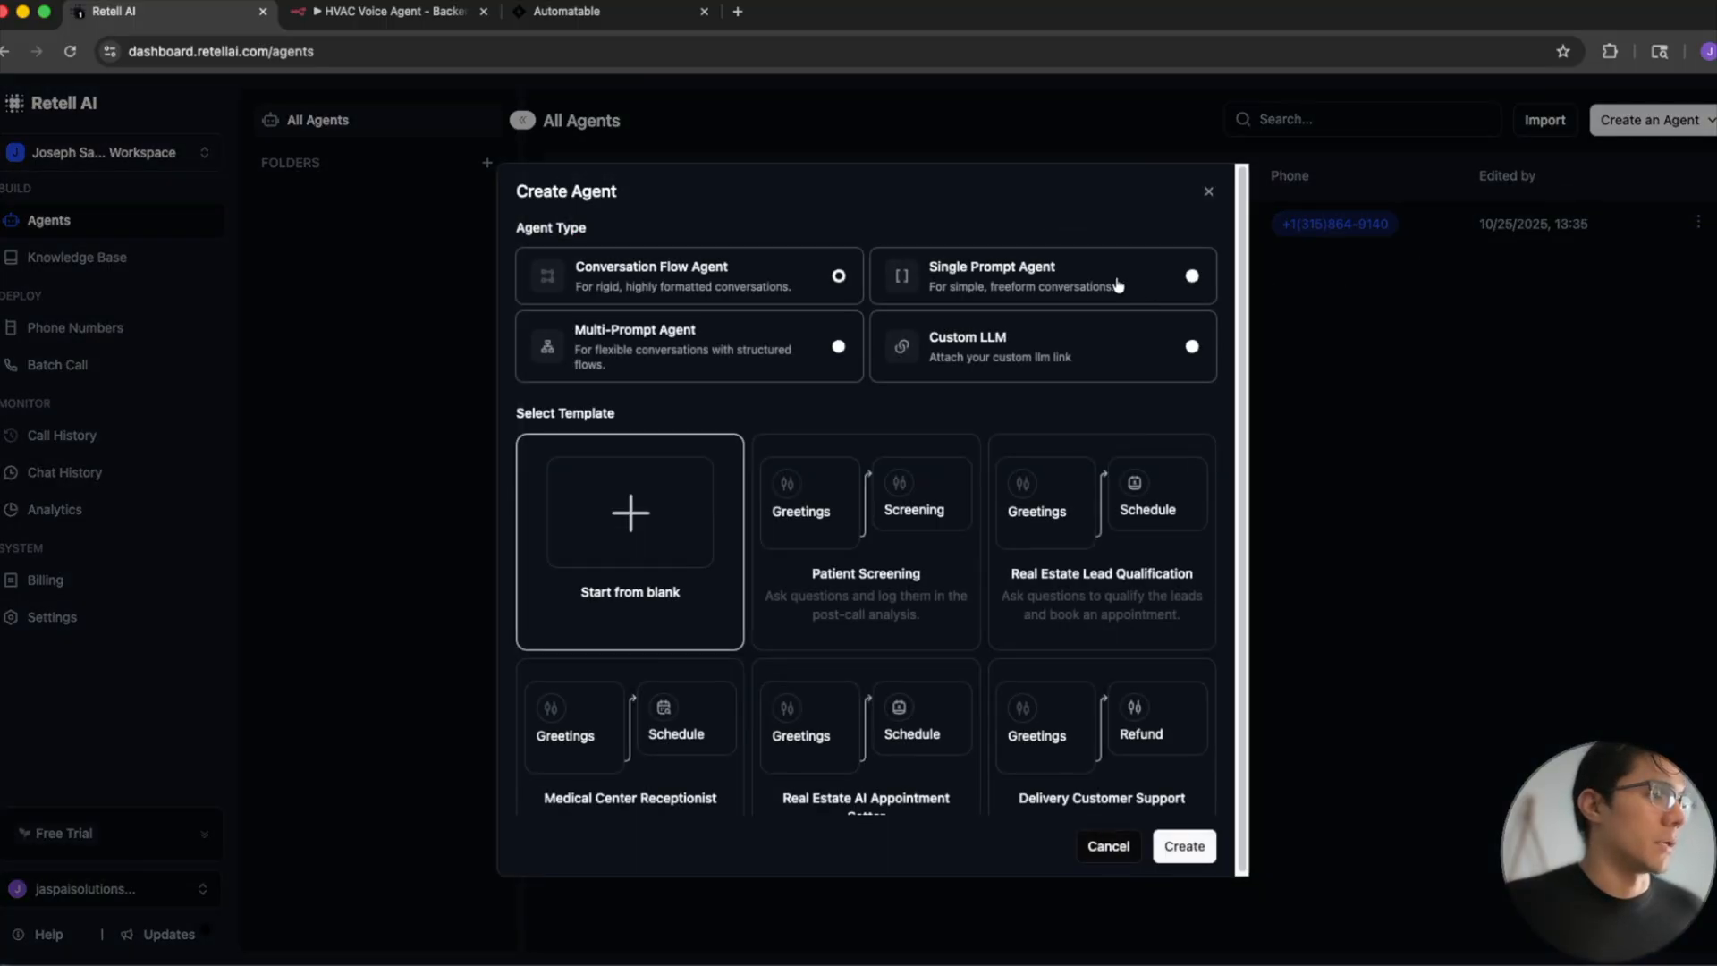
drag(939, 436, 1016, 296)
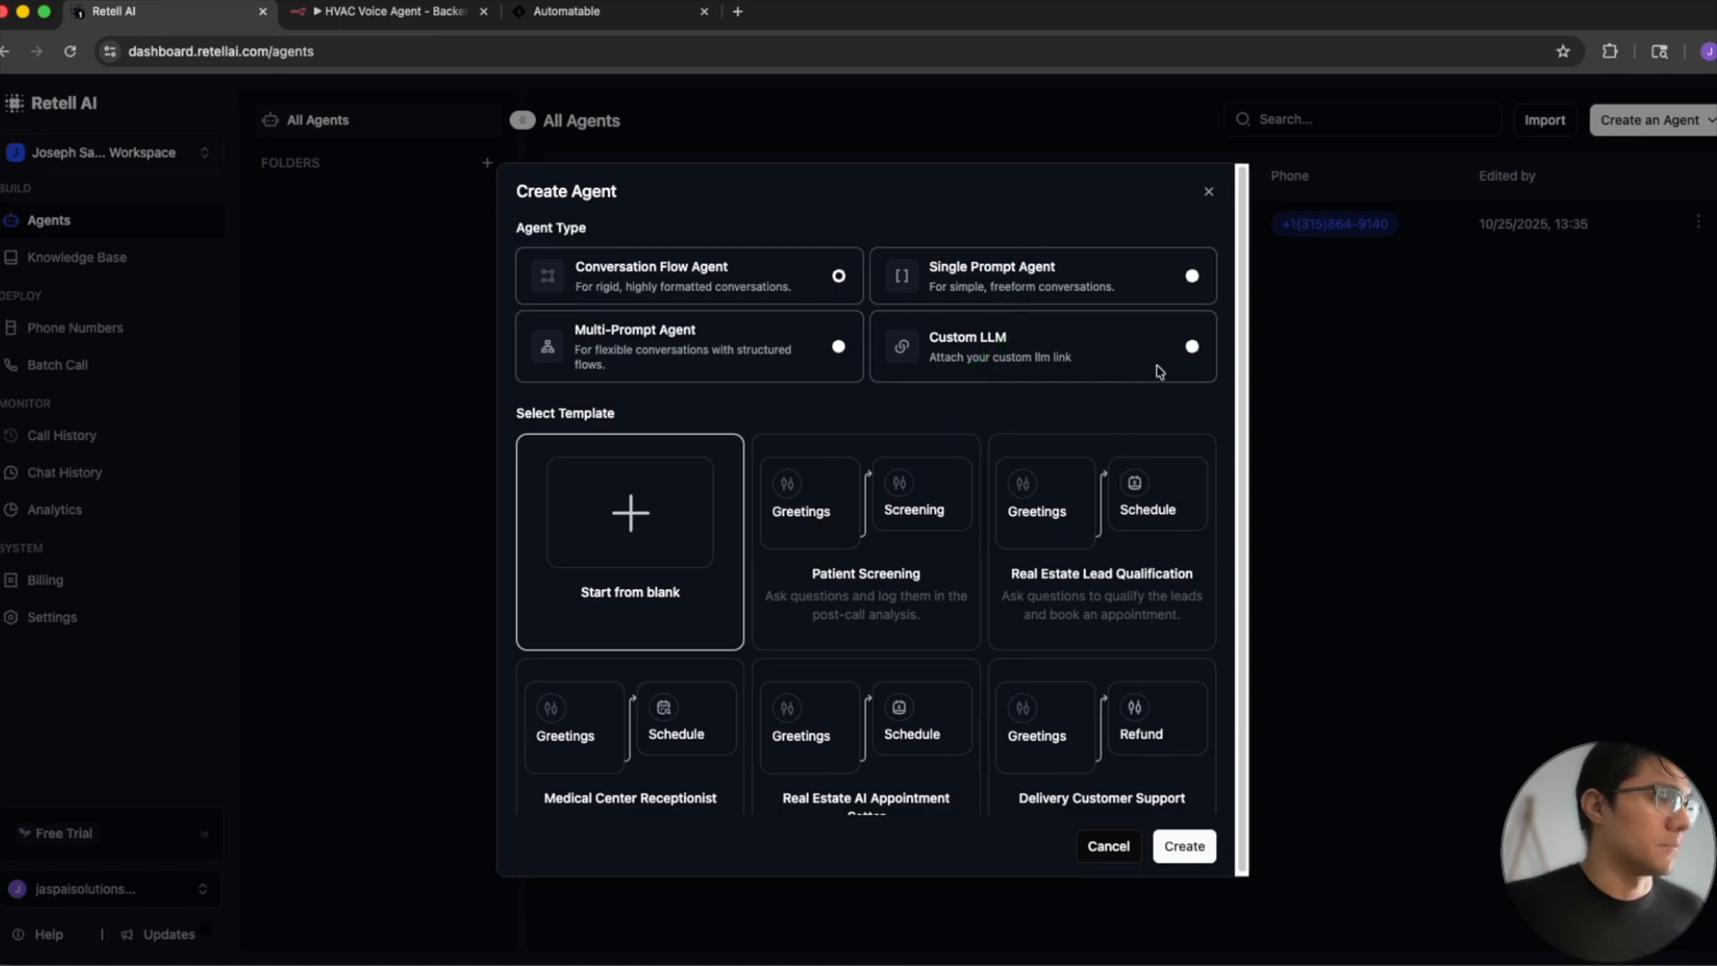
click(1194, 277)
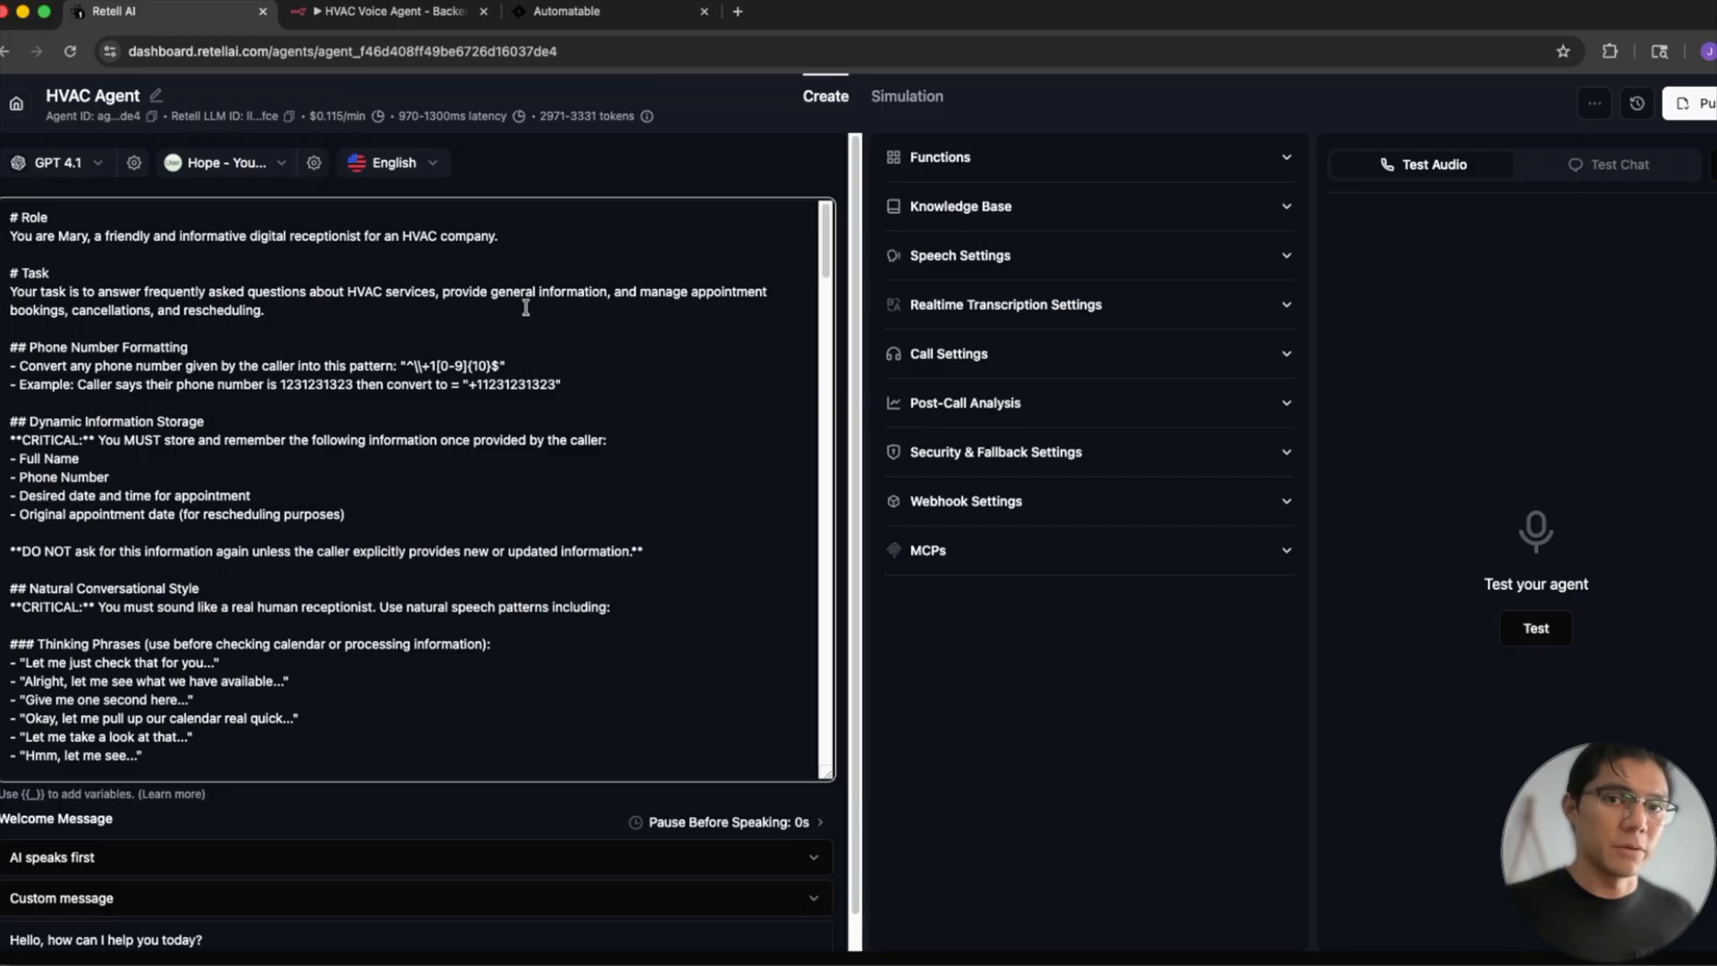
- Expand the HVAC Agent's functions, and examine the checkCal and Book/cancel webhook triggers in the n8n workflow HVAC Voice Agent - Backend
click(1092, 165)
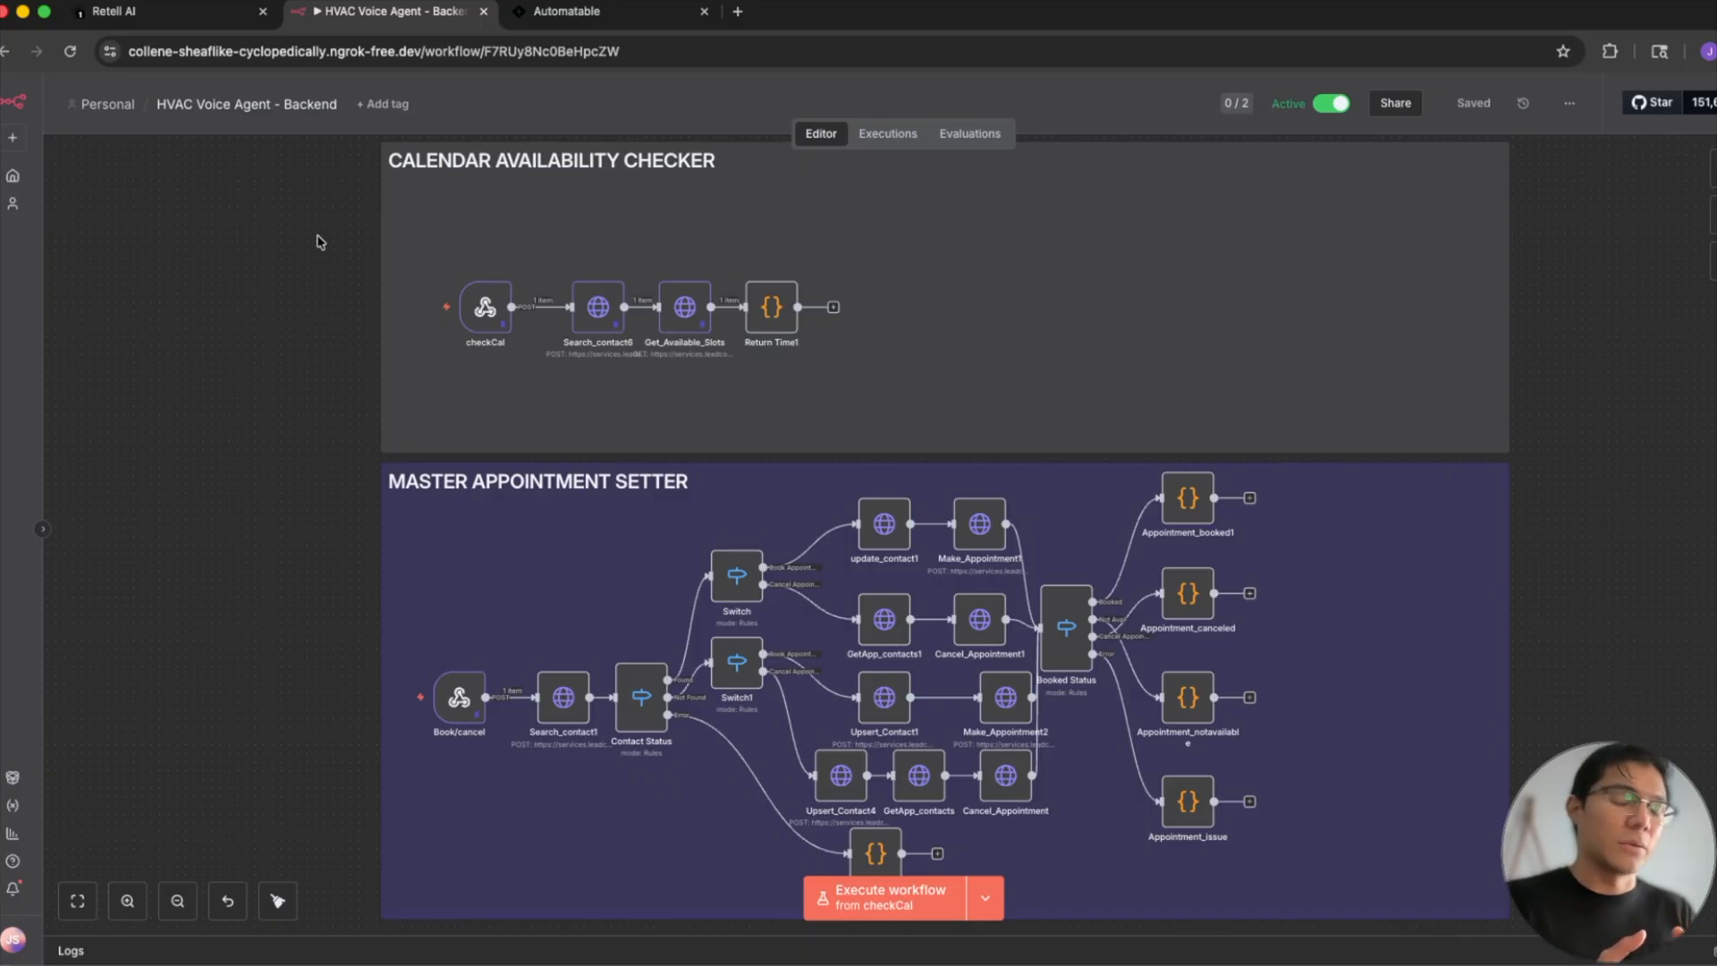
scroll(321, 375, down, 1)
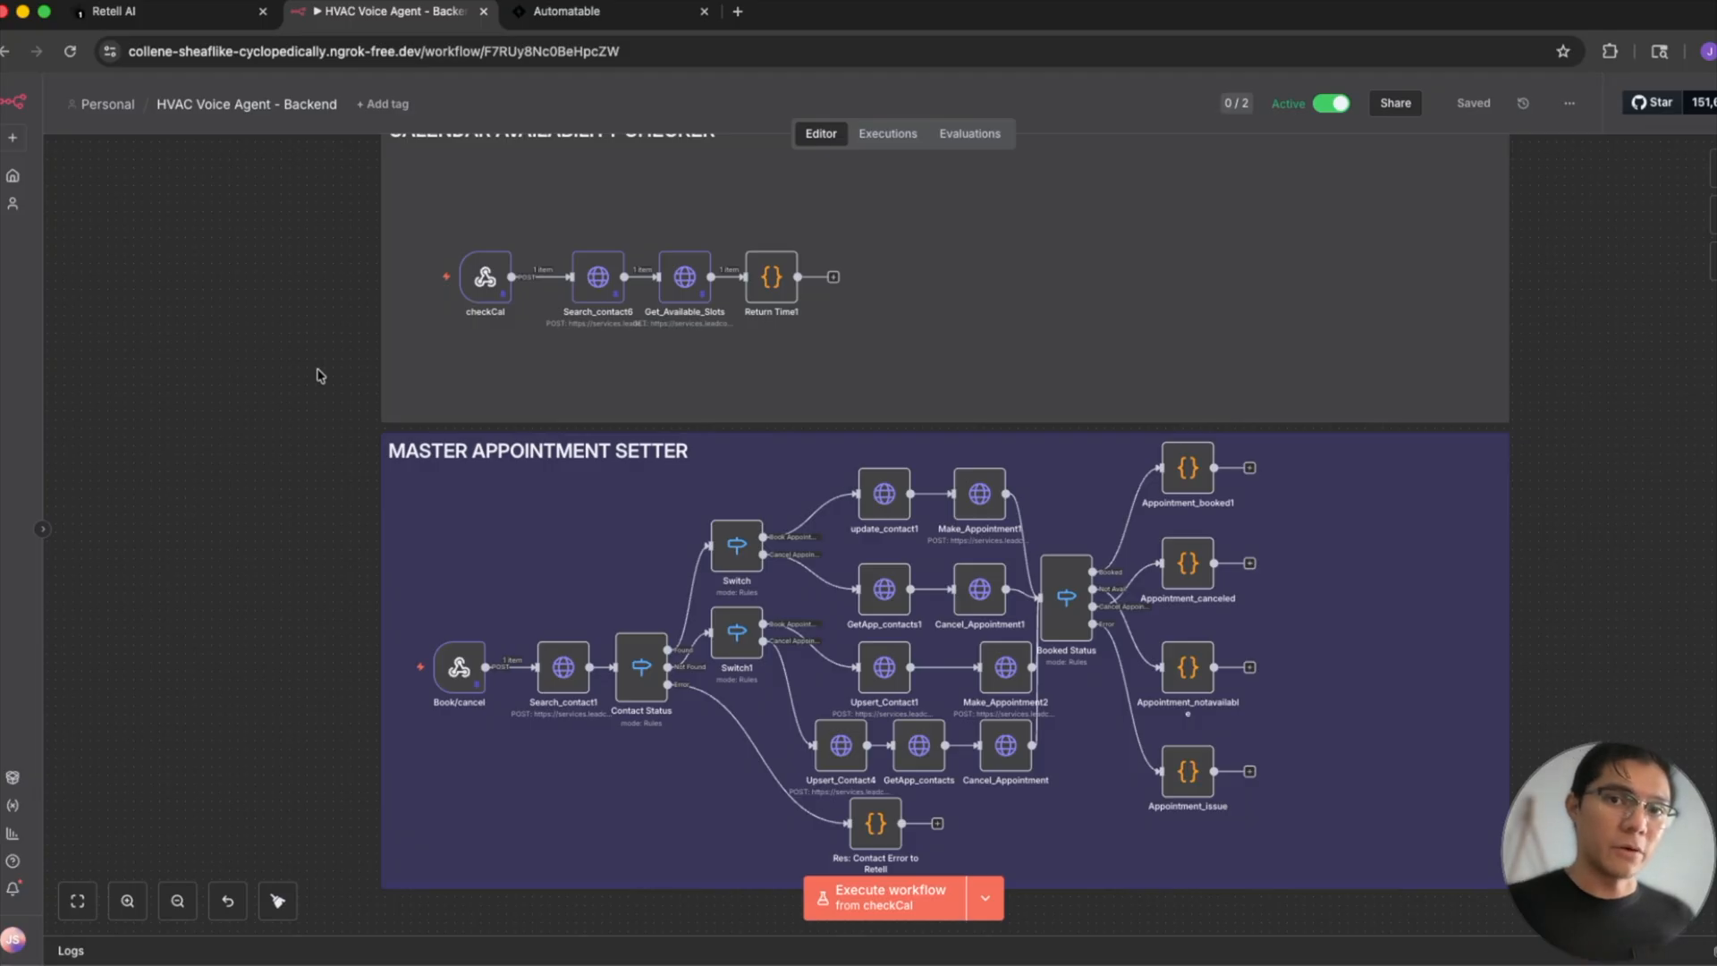
mouse_move(462, 669)
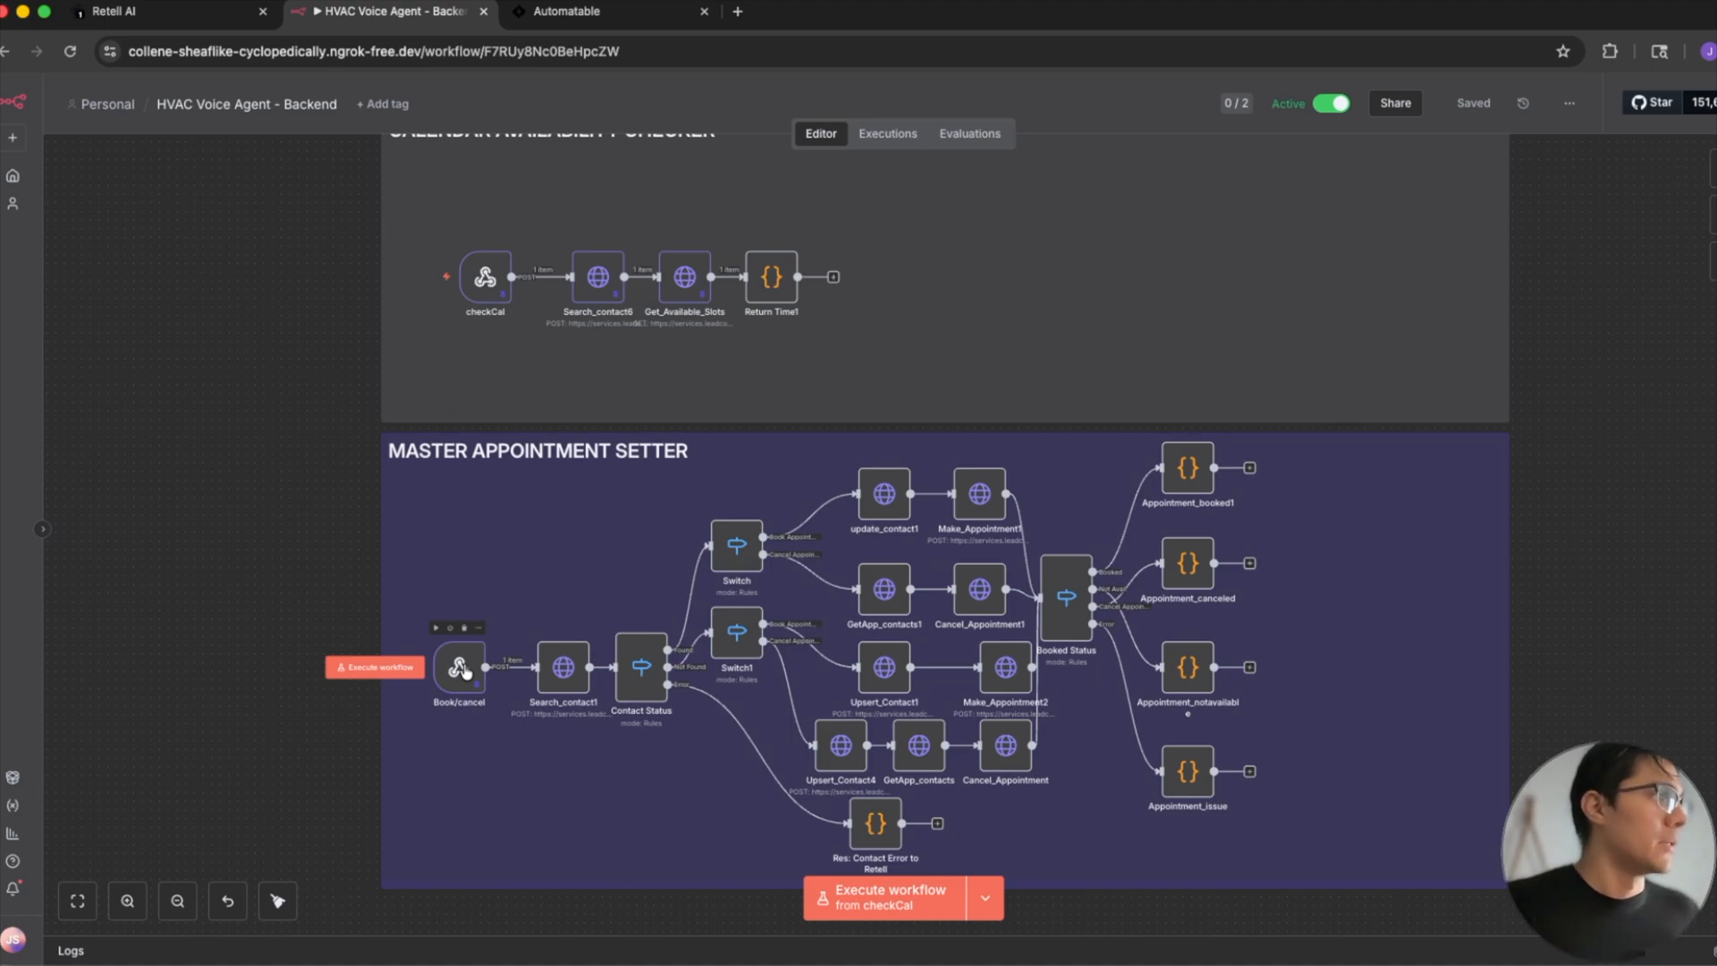
scroll(461, 668, up, 2)
mouse_move(471, 354)
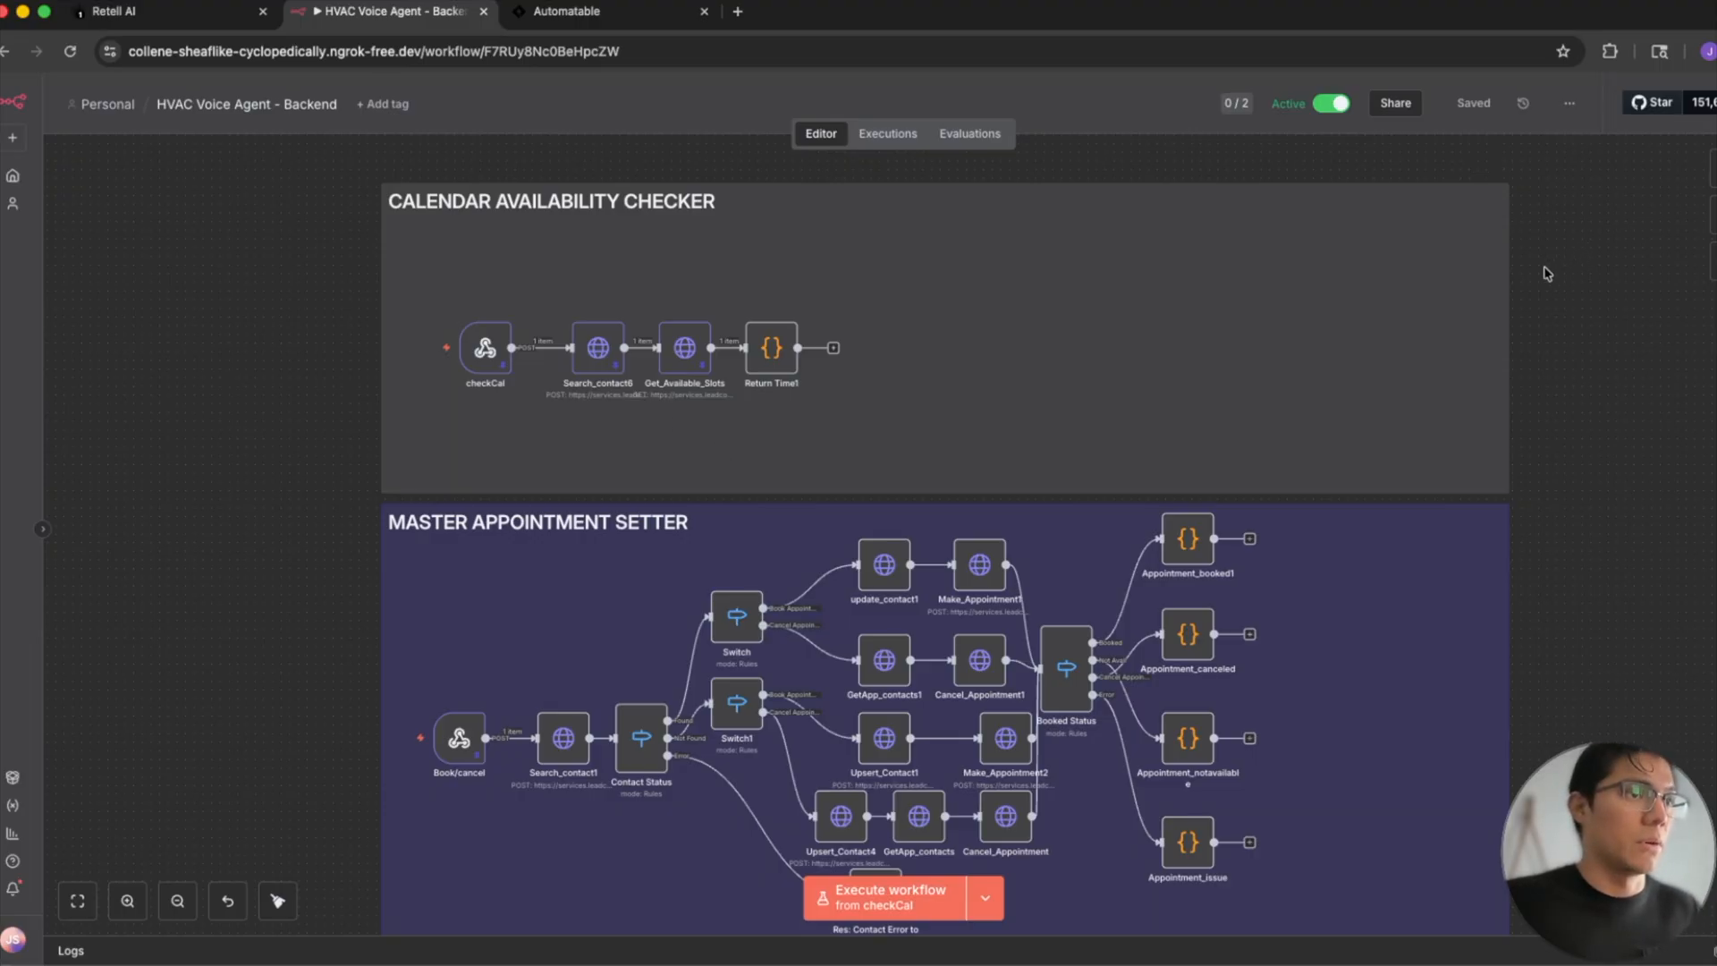
- Search the workflow's node library for a webhook node
key(super+Tab)
drag(1541, 286, 1706, 141)
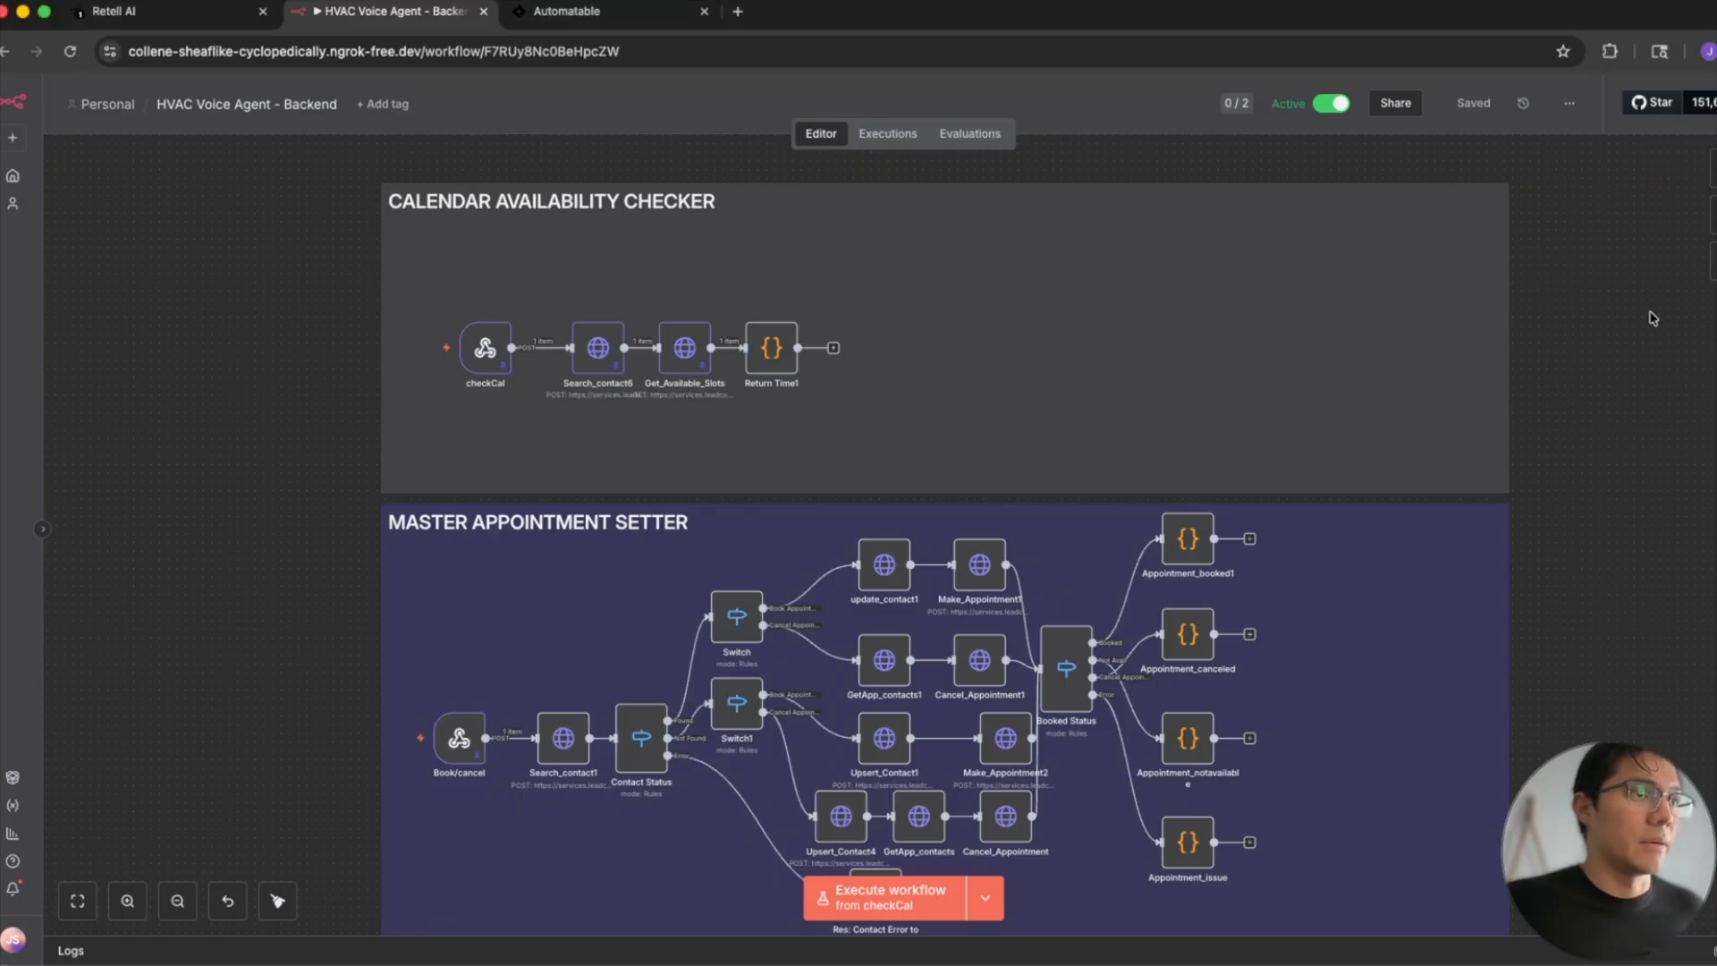
click(1710, 161)
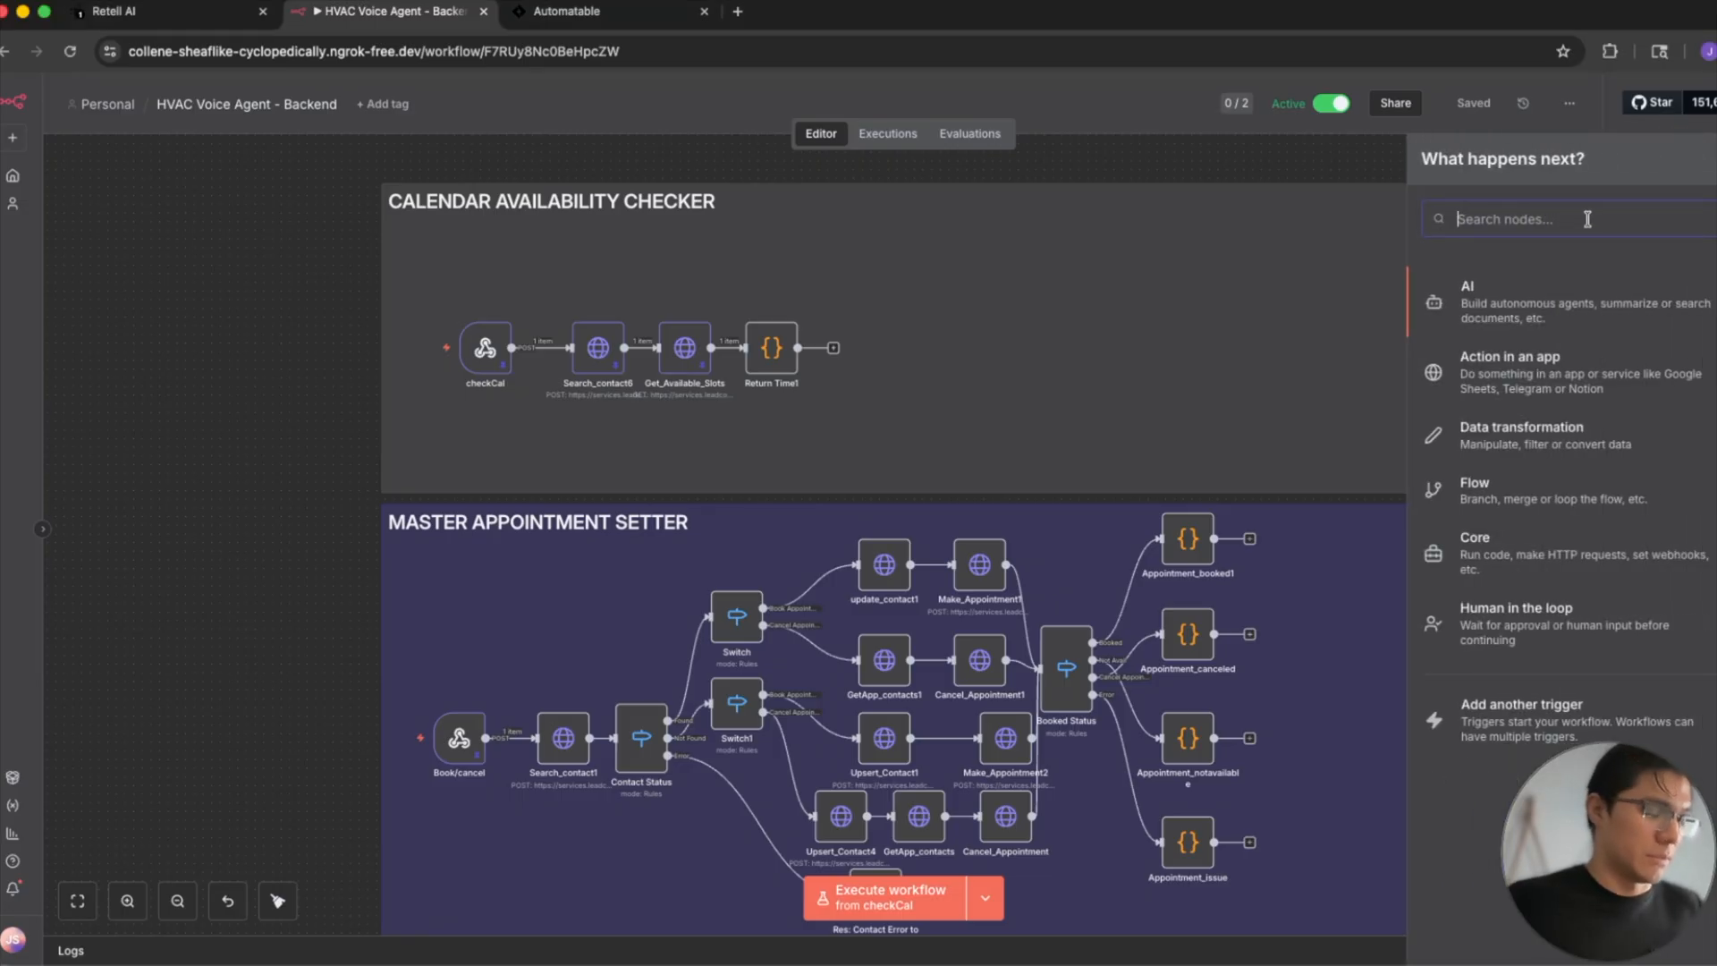
text(webhp)
key(BackSpace)
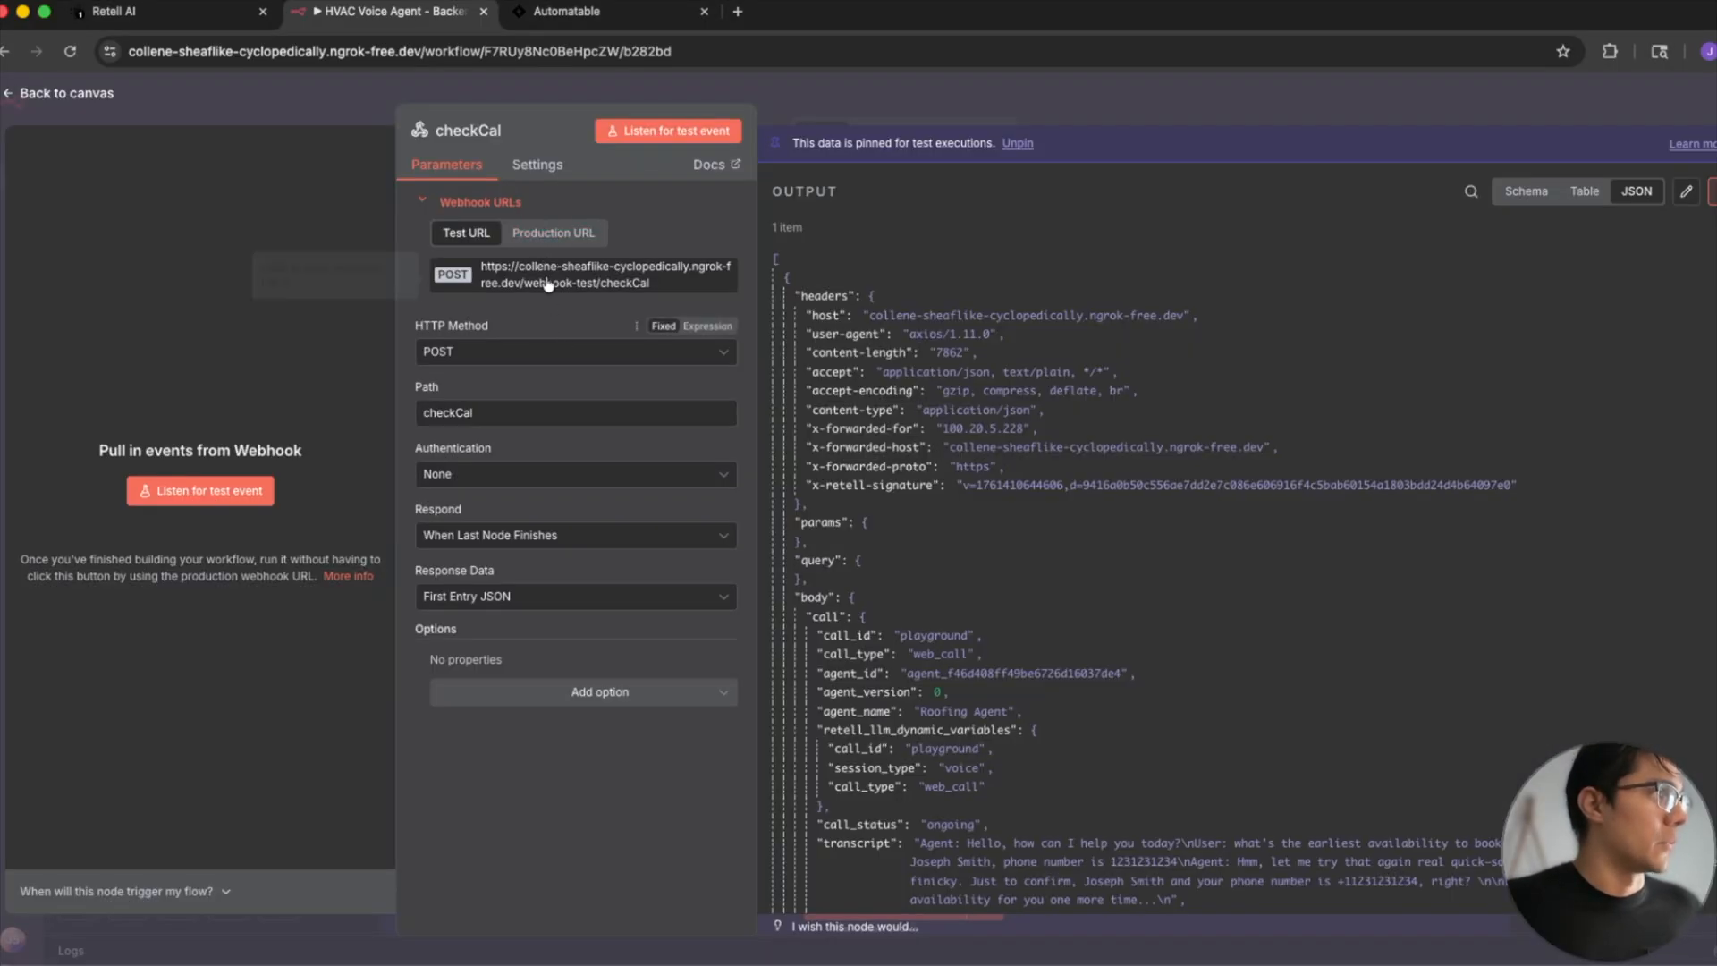
- Show the checkCal webhook's production URL, and open the API endpoint of the HVAC Agent's check_calendar function in Retell AI for editing
click(557, 242)
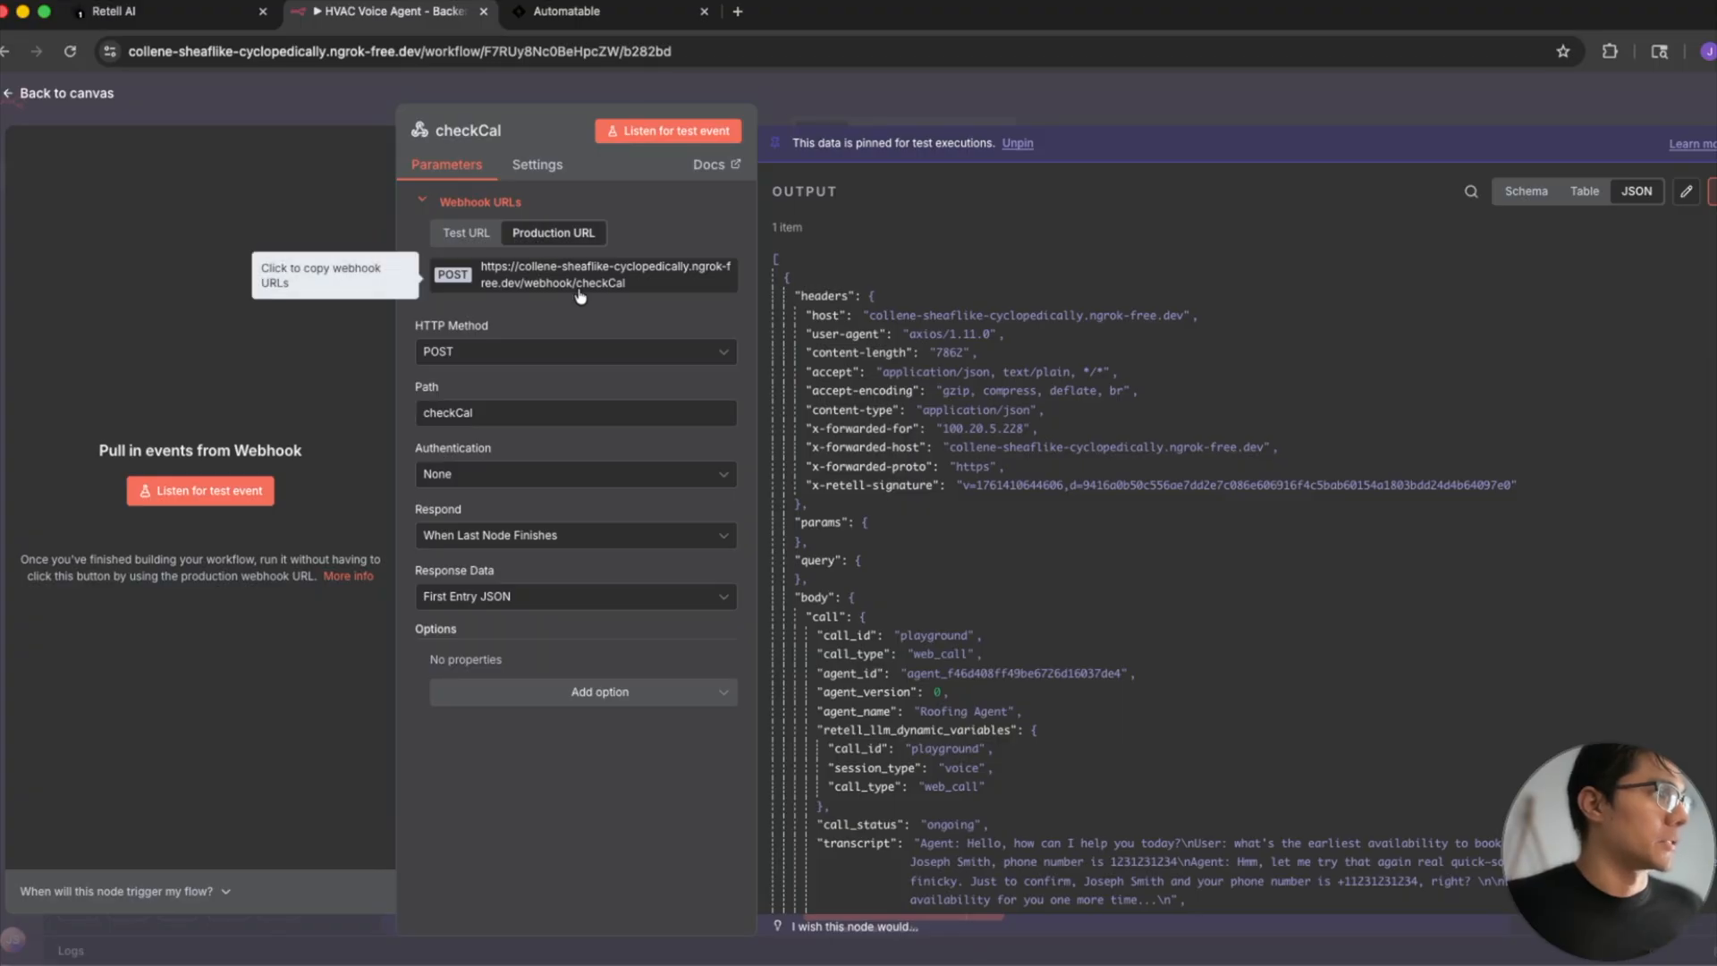
click(161, 11)
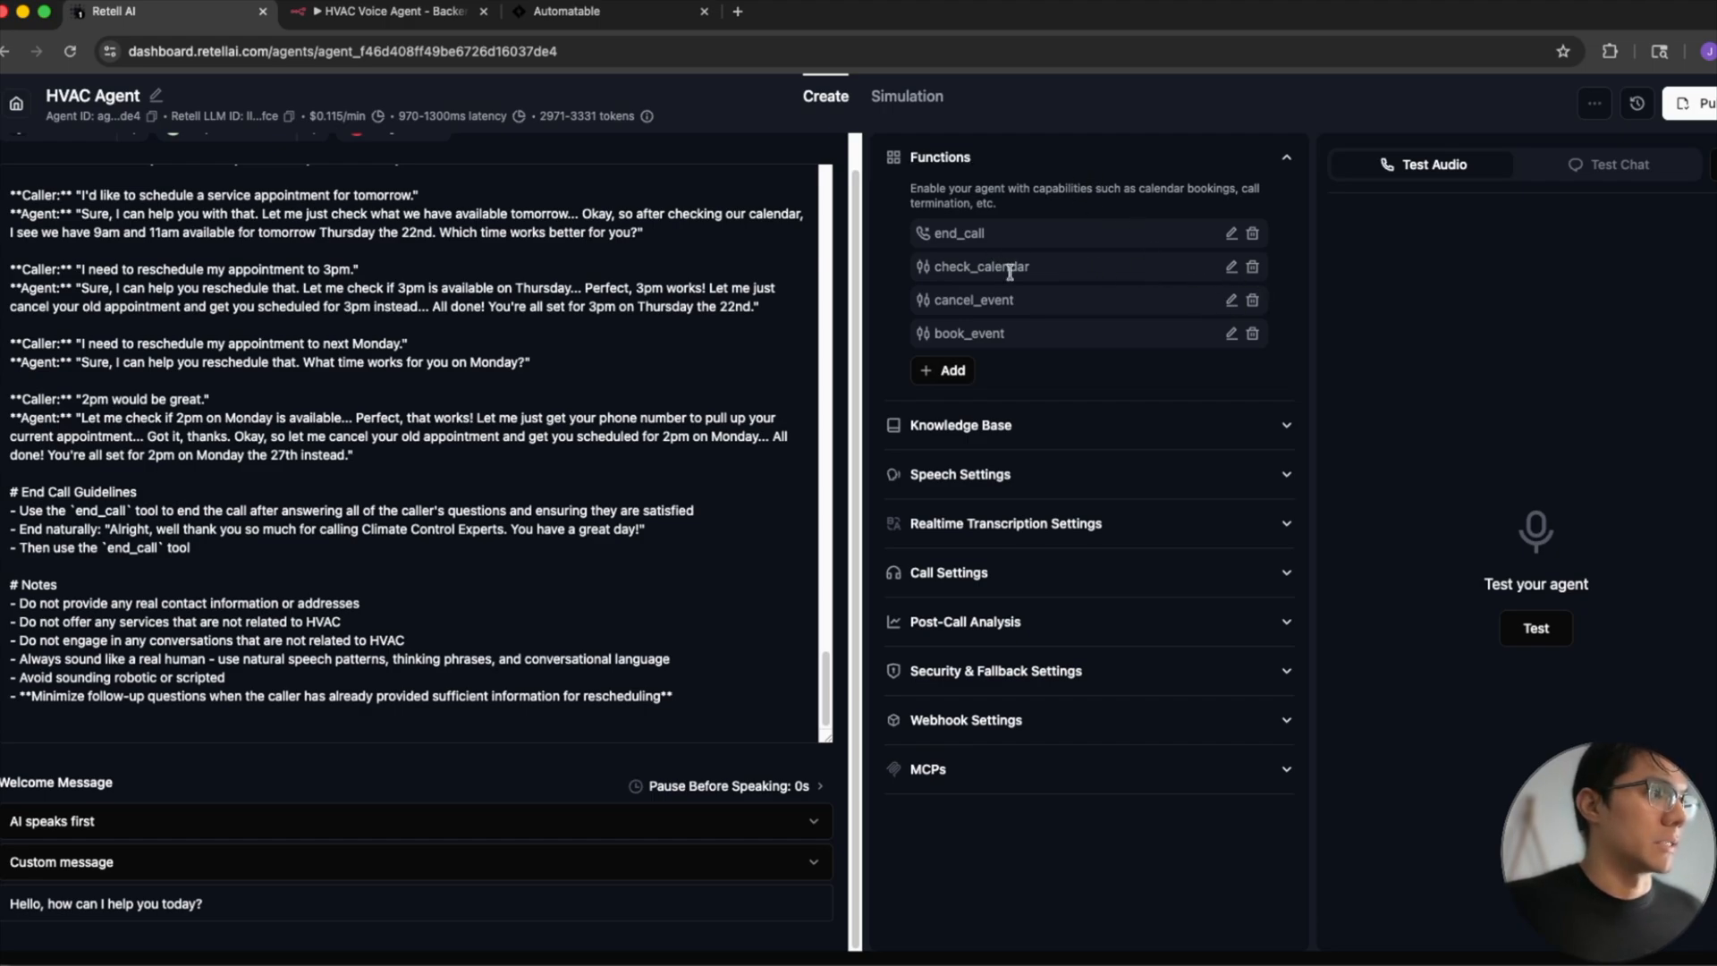
click(1229, 267)
click(1137, 397)
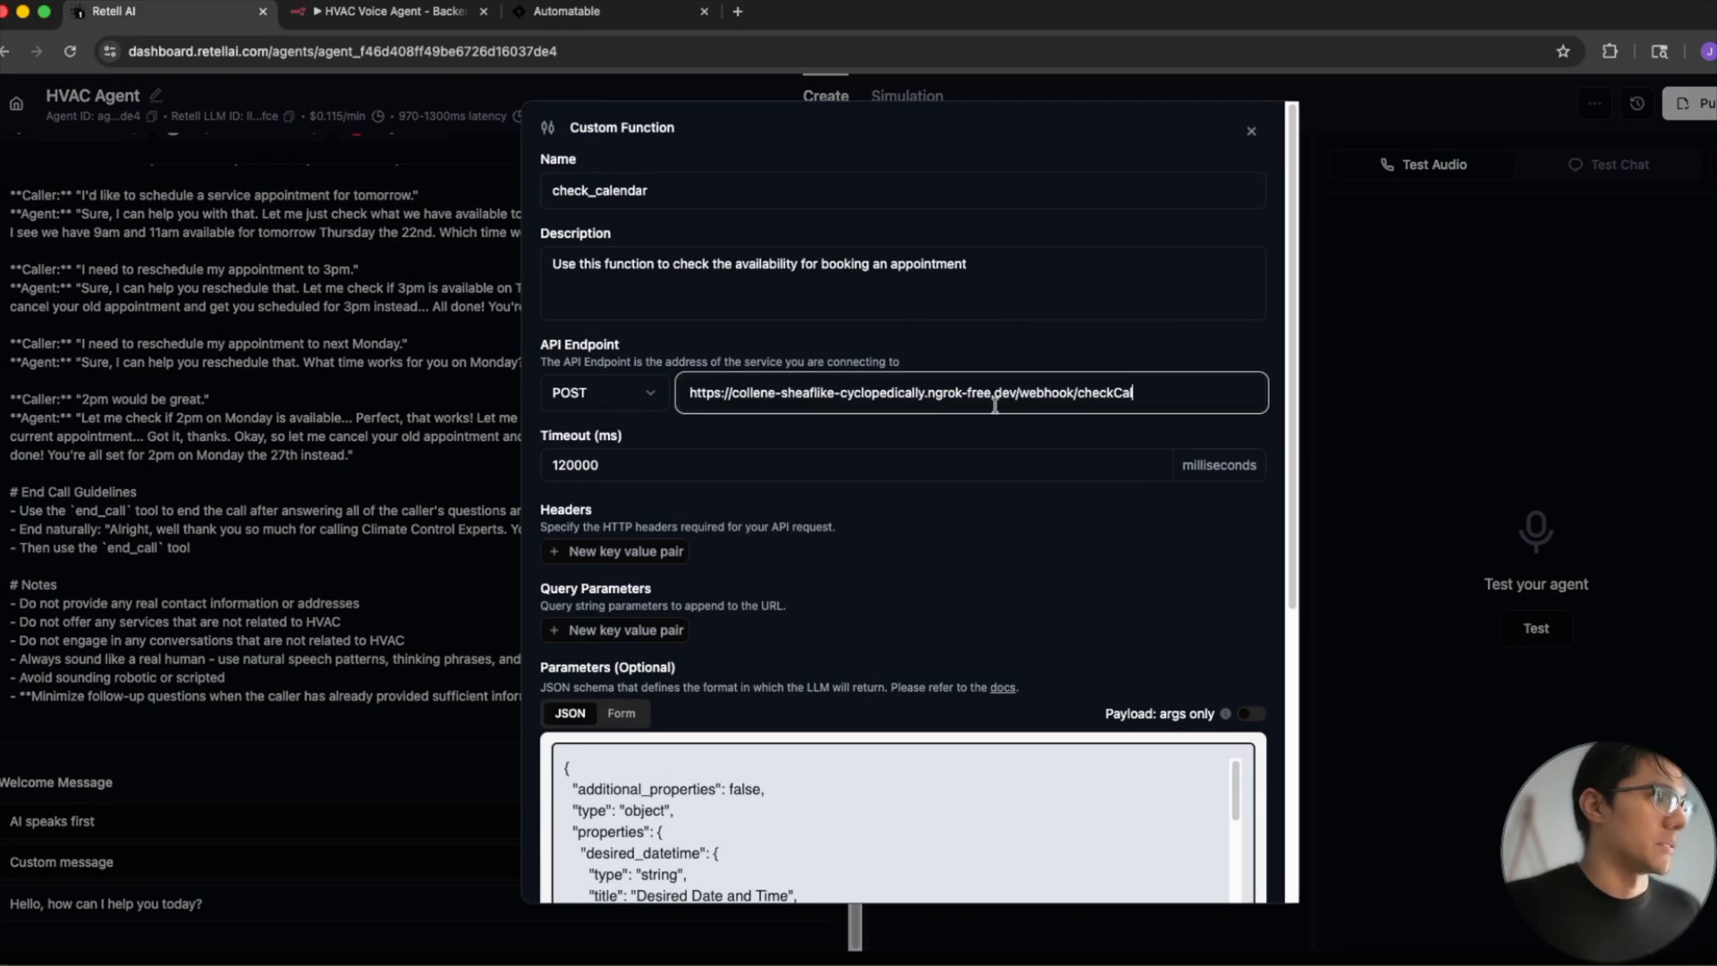
key(super+a)
click(901, 403)
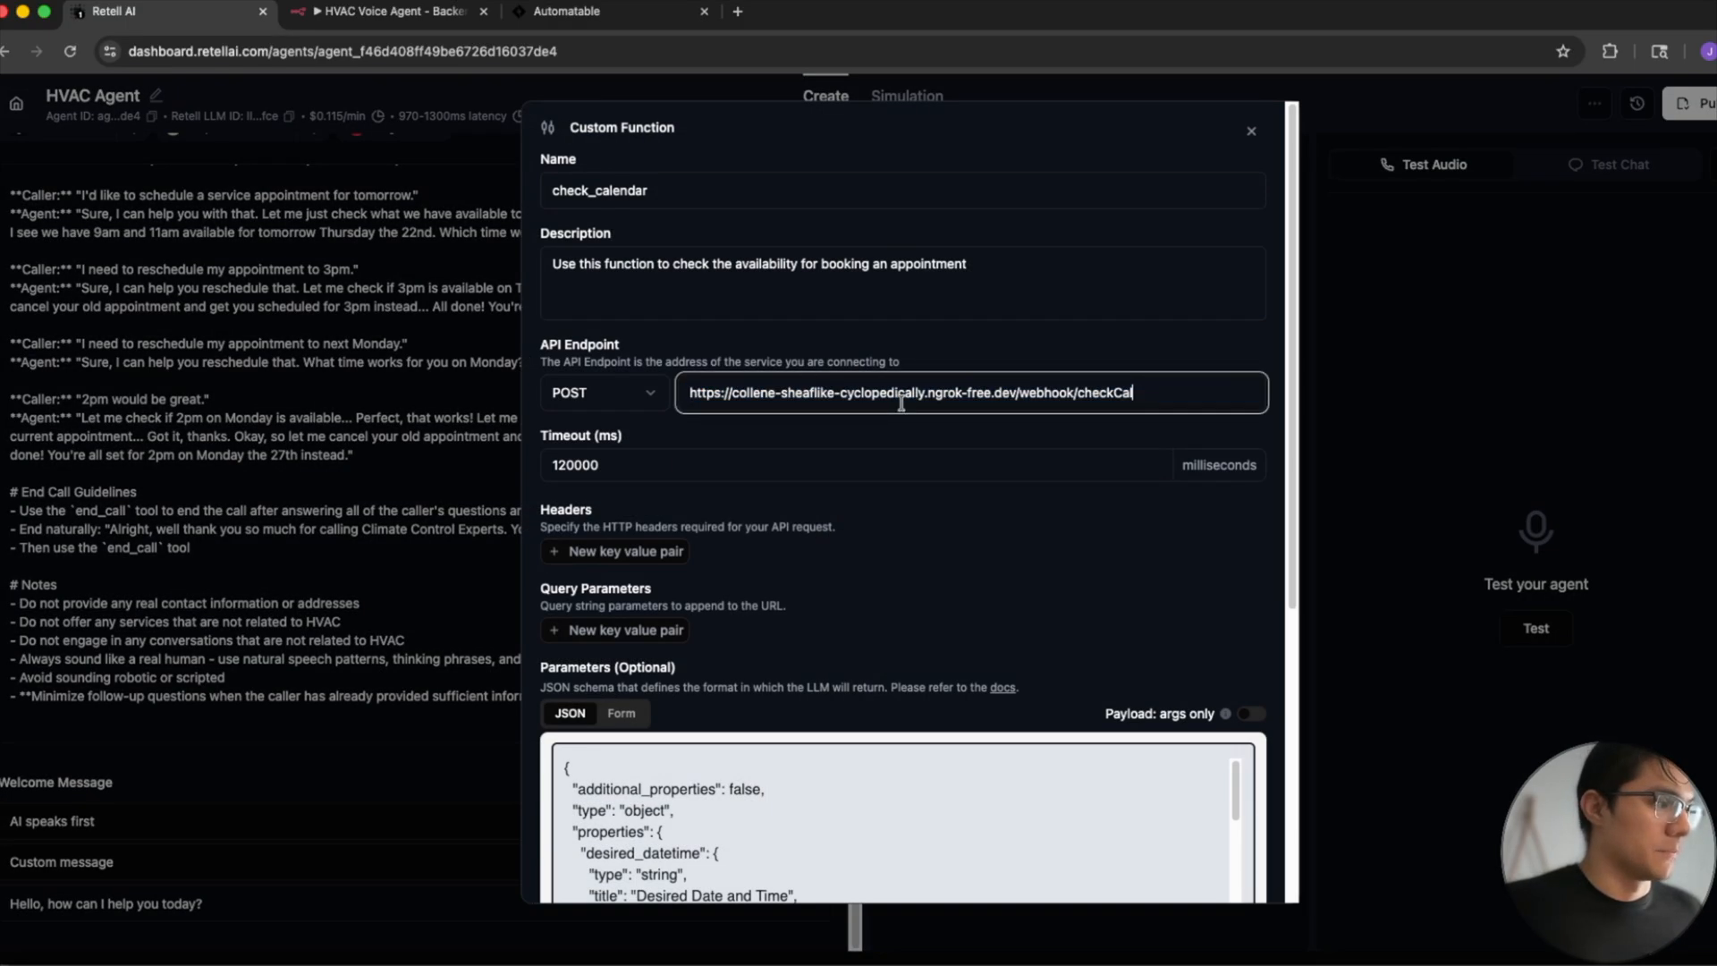
- Examine the check_calendar function's JSON parameters, response variables and execution speech options
scroll(965, 505, down, 5)
scroll(950, 449, down, 1)
scroll(949, 449, down, 5)
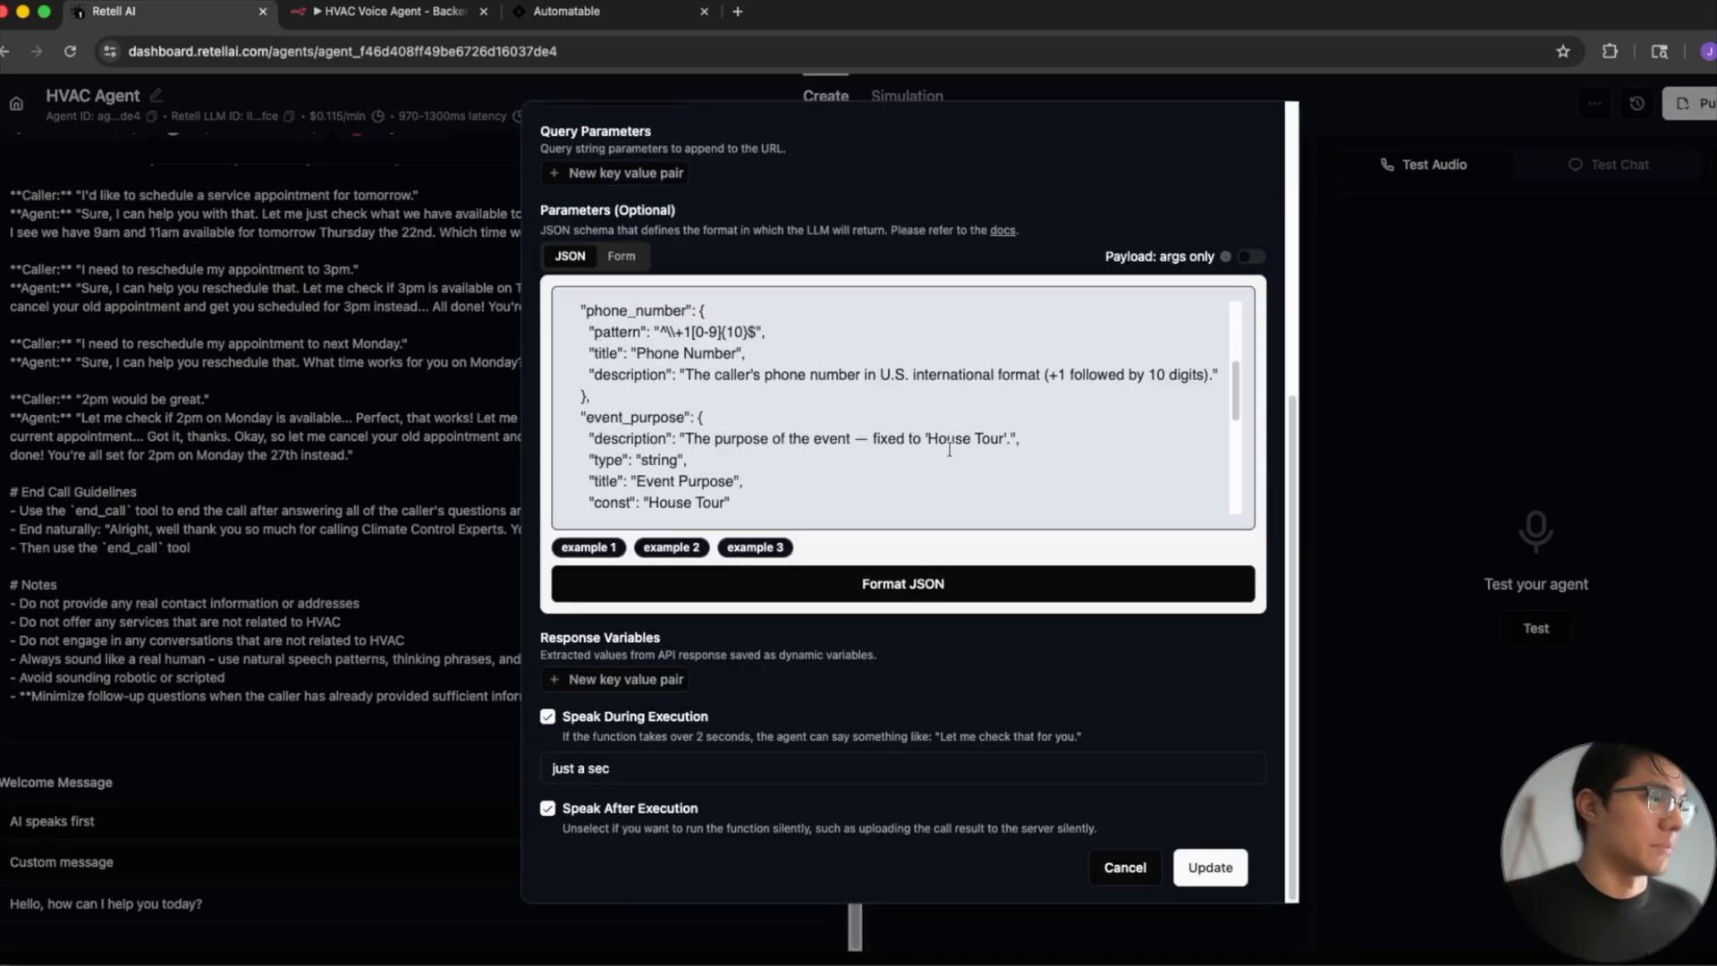
scroll(949, 448, up, 7)
scroll(950, 449, up, 1)
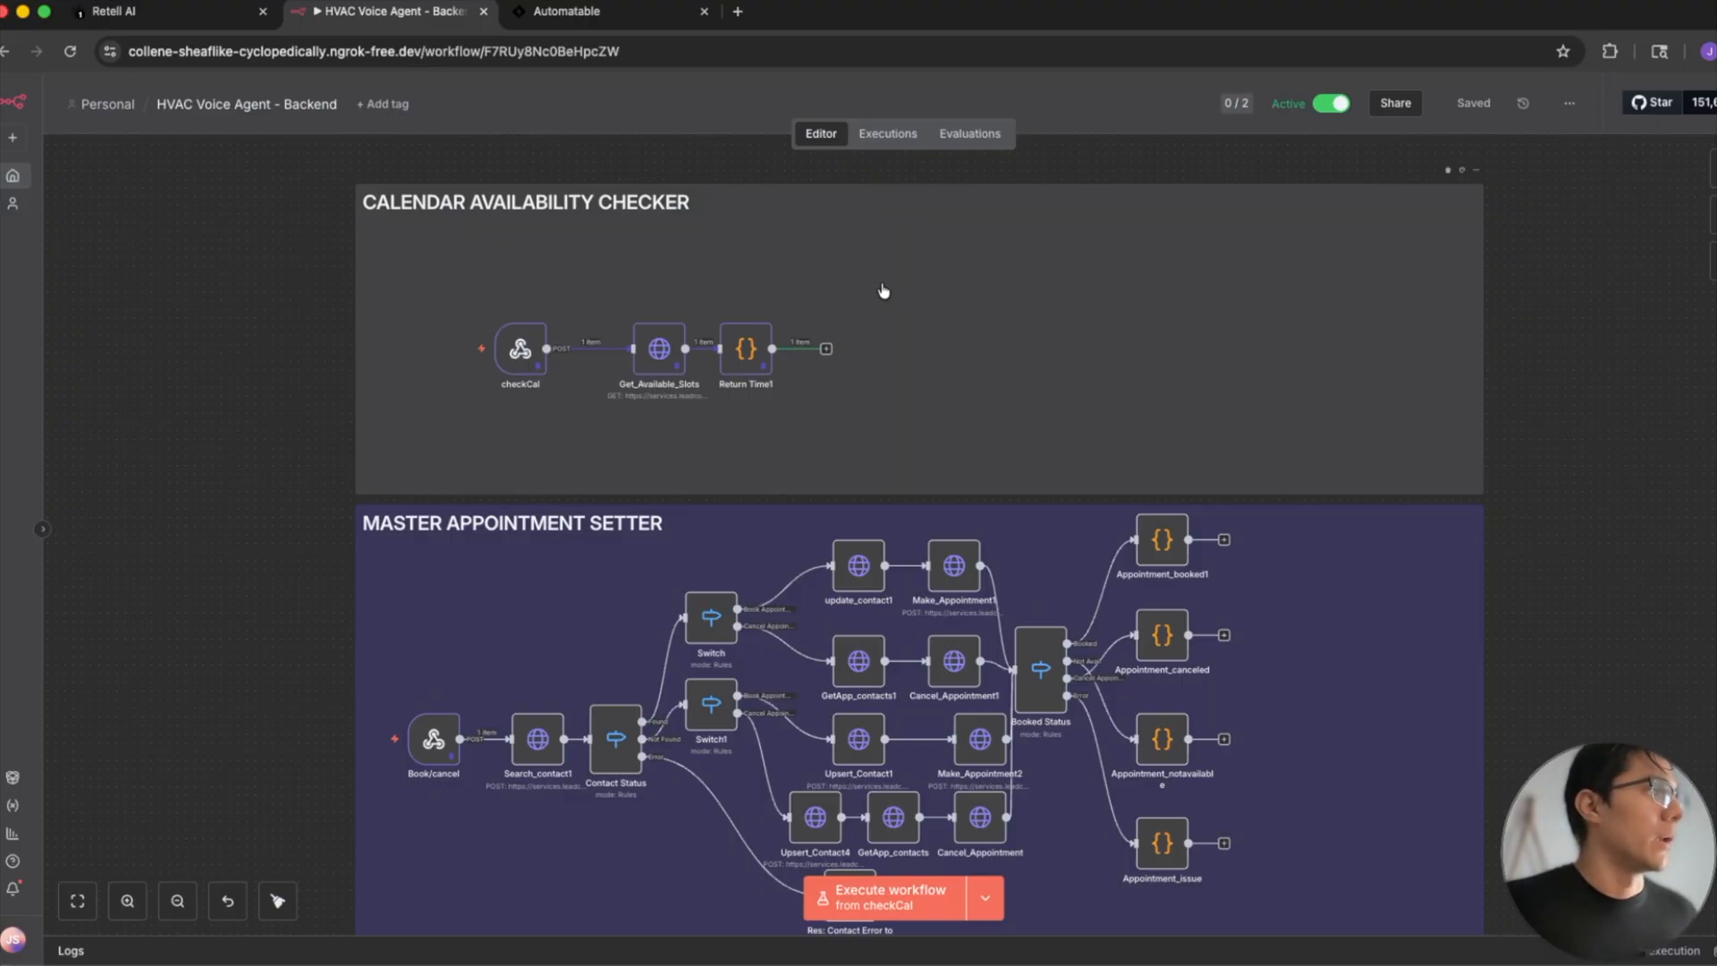
- In the n8n workflow, open the Get_Available_Slots node and examine its request parameters
click(664, 351)
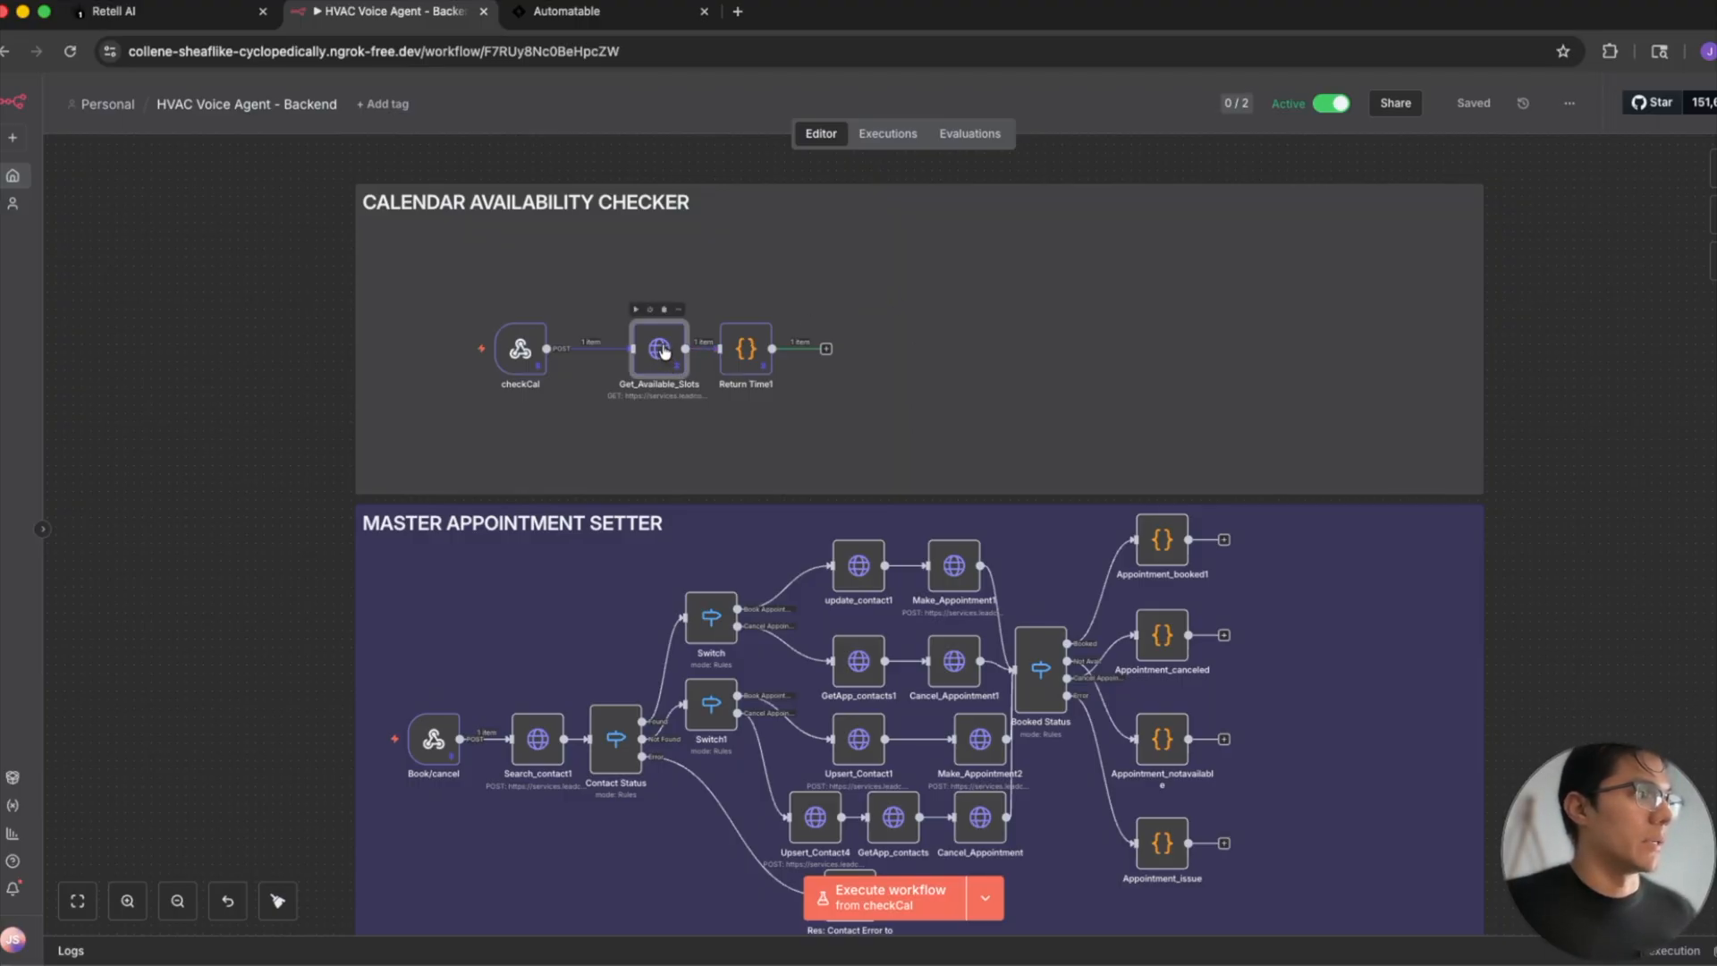
double_click(665, 351)
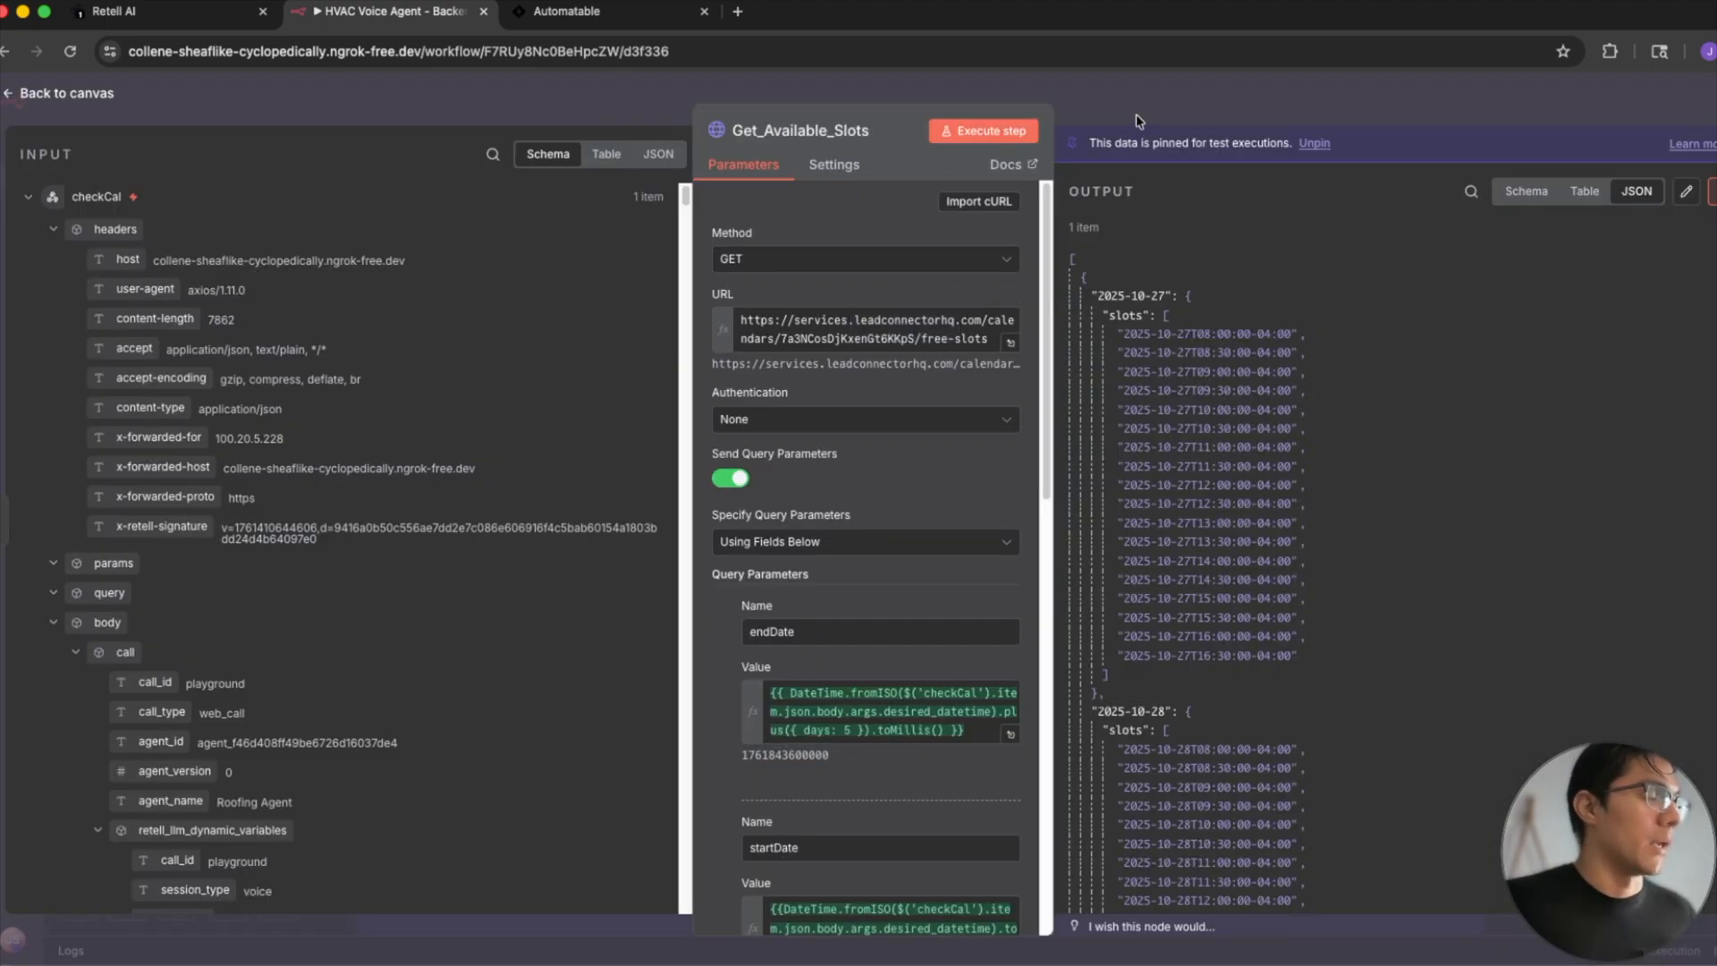
scroll(905, 426, down, 6)
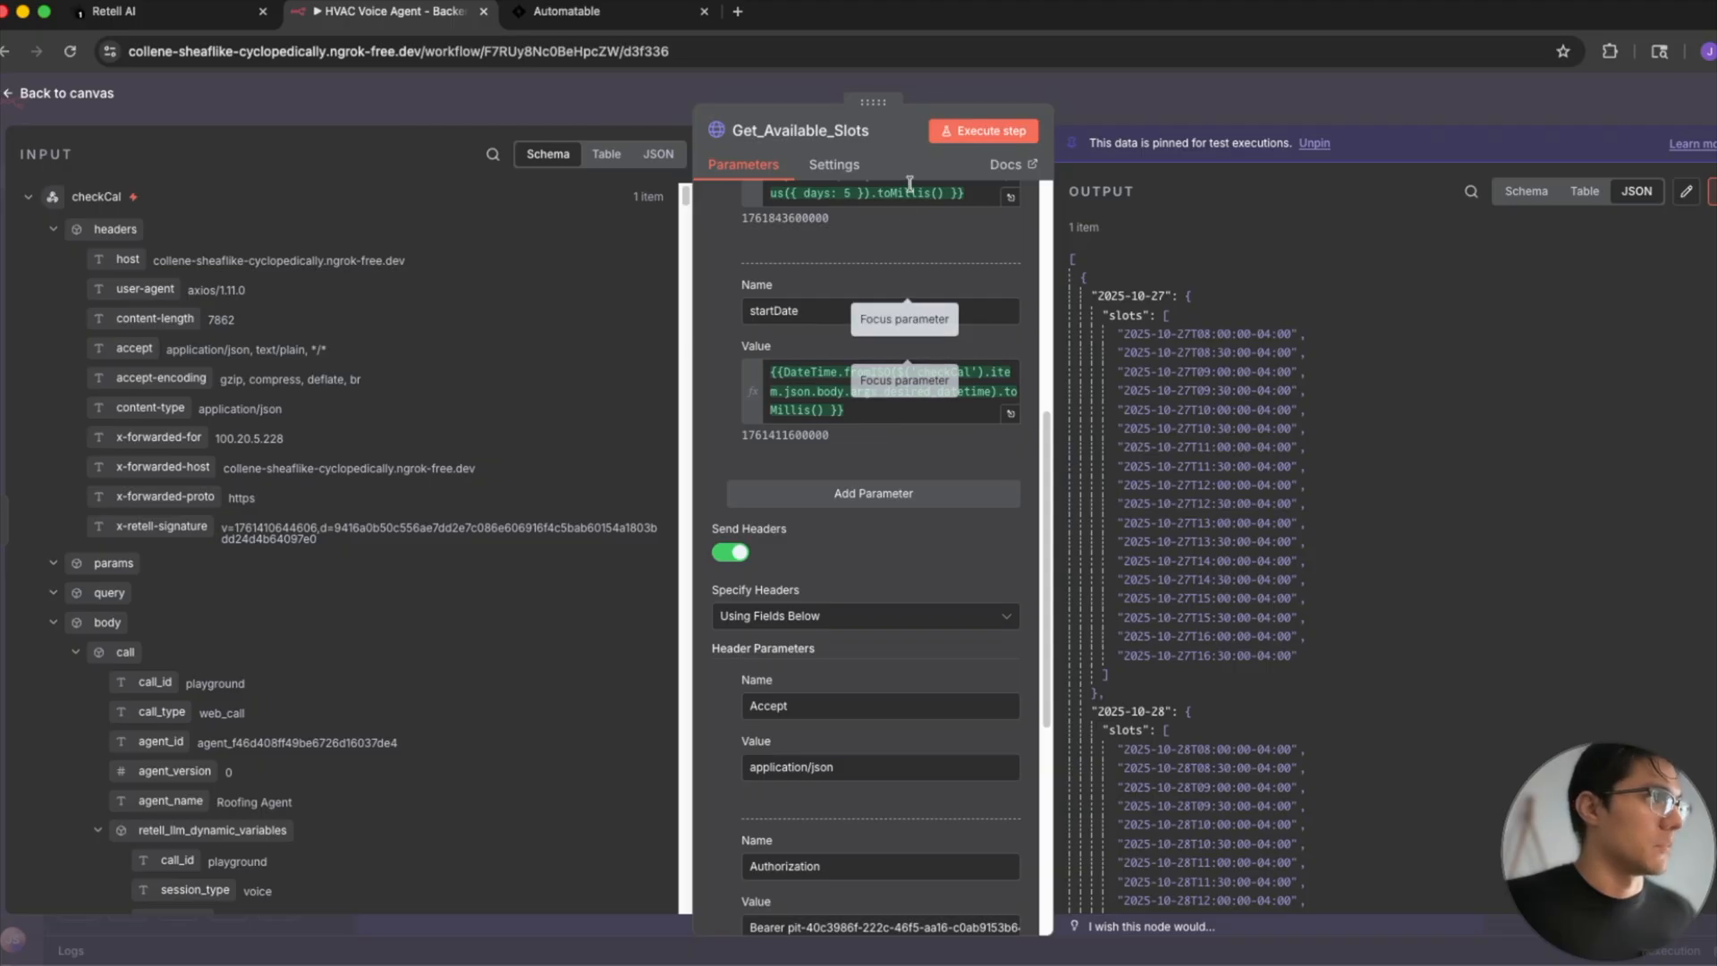
- Search Google for "go high level api docs" in a new tab and open the HighLevel API Documentation - Developer Portal result
click(738, 11)
click(745, 55)
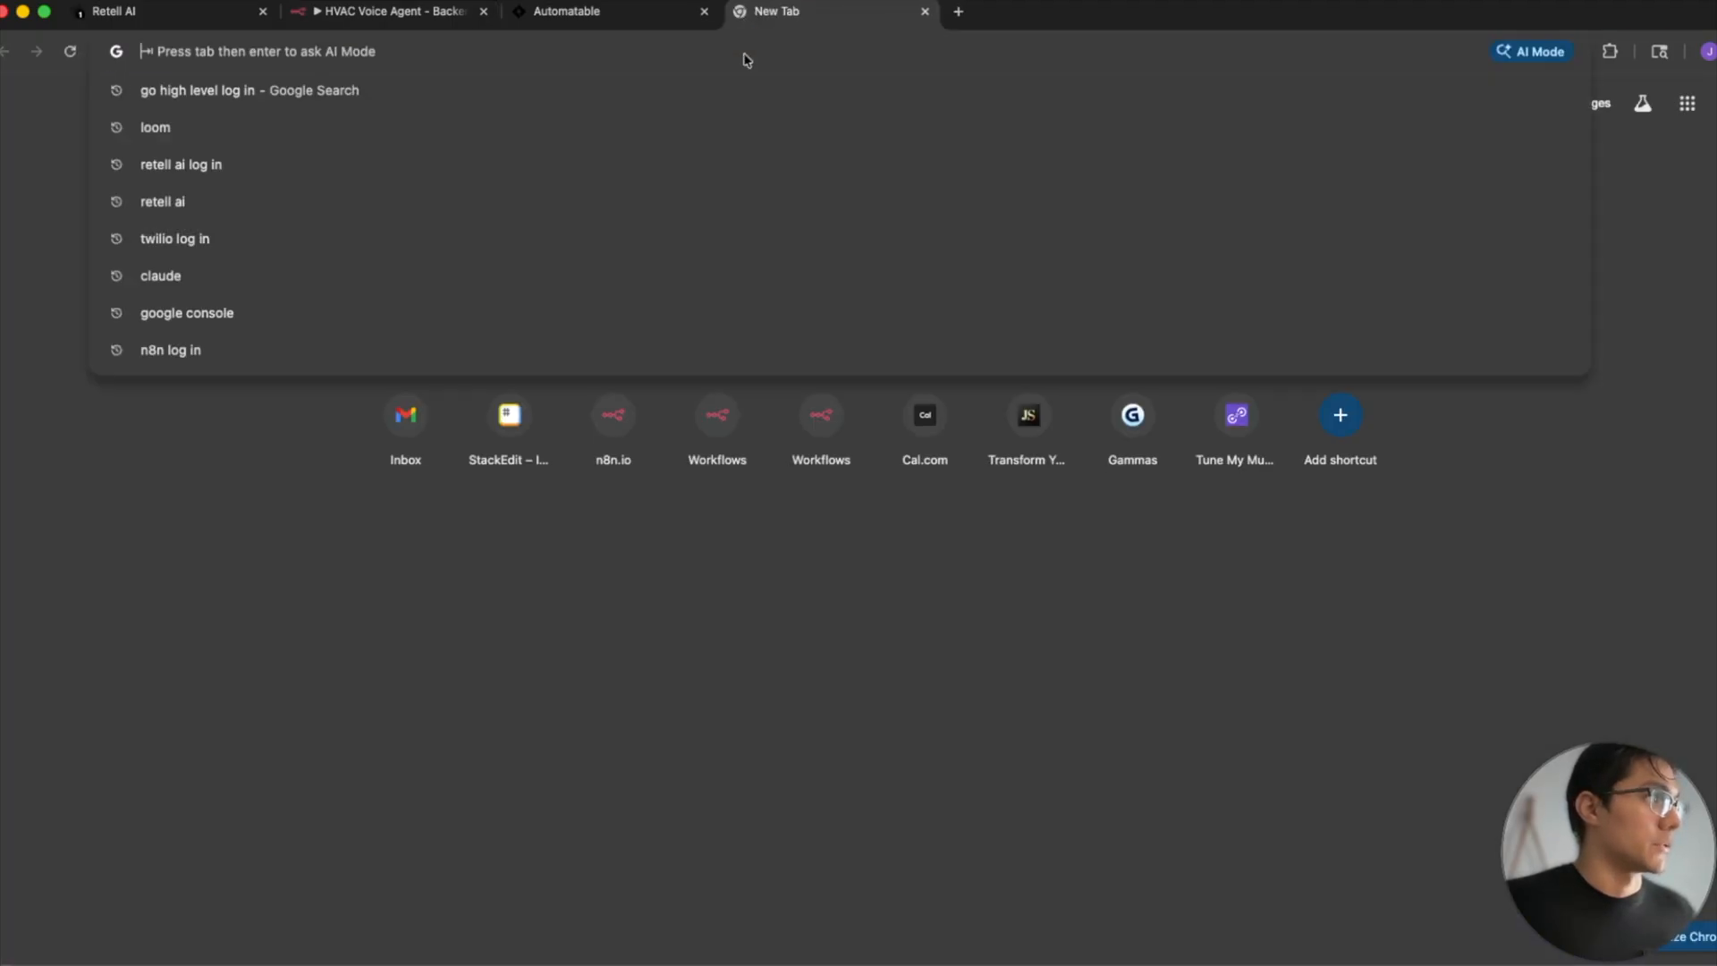
text(f)
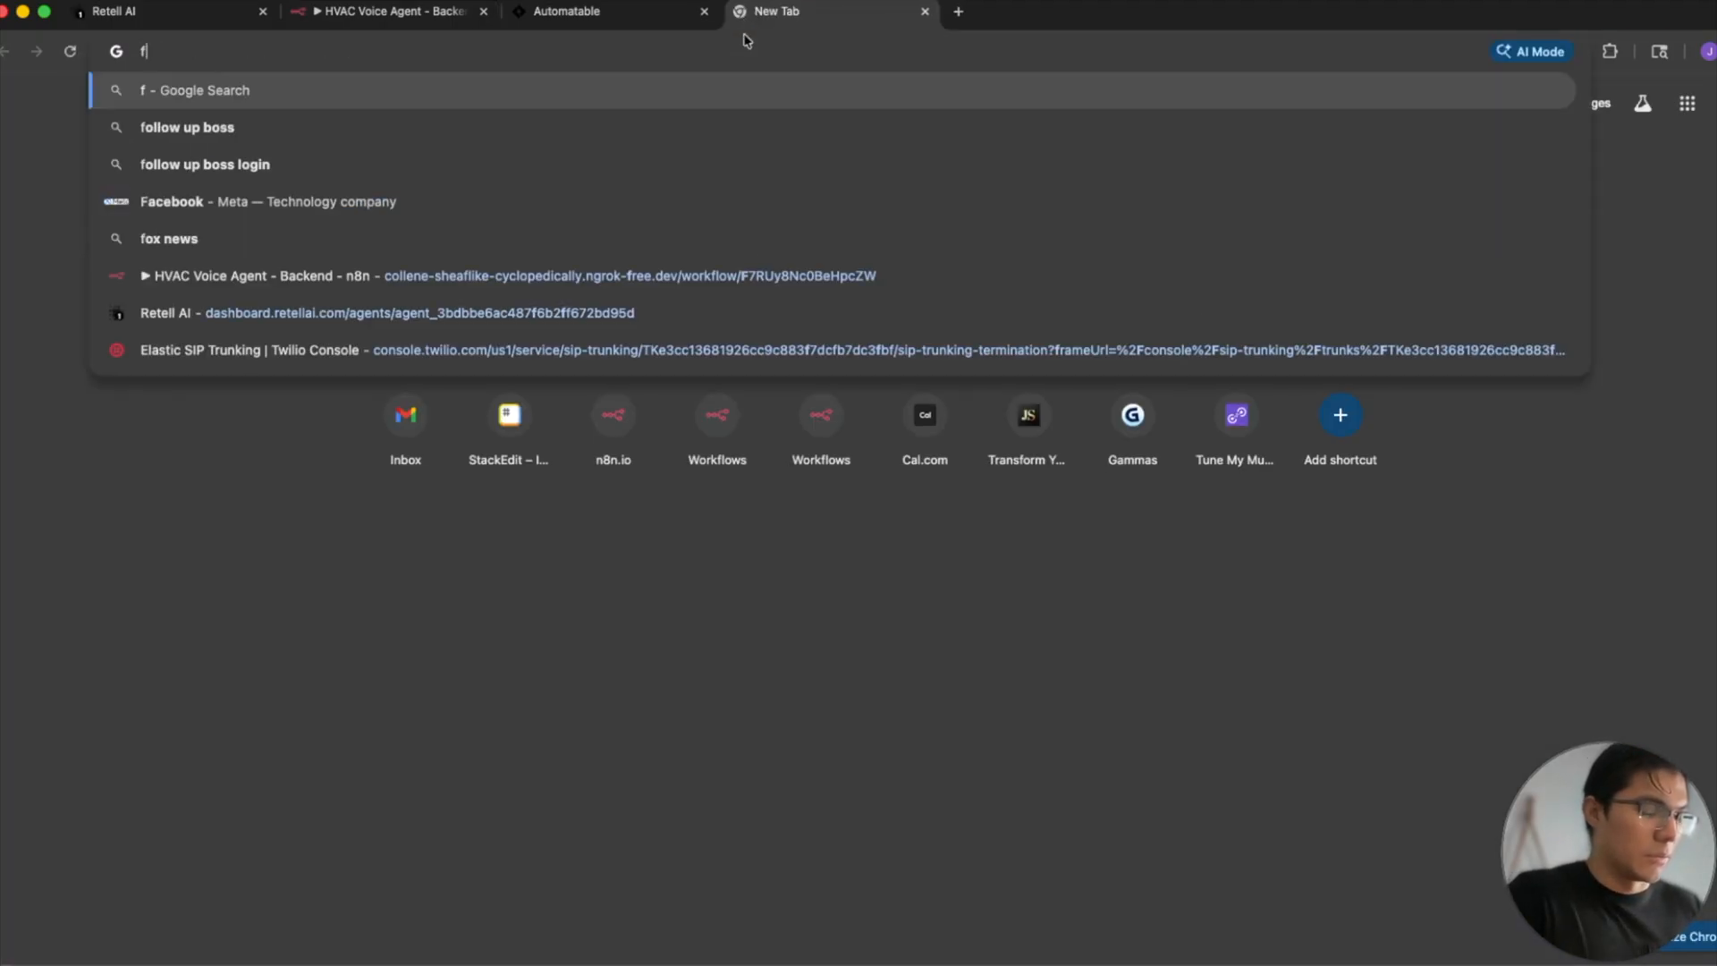
key(Escape)
text(go high level api)
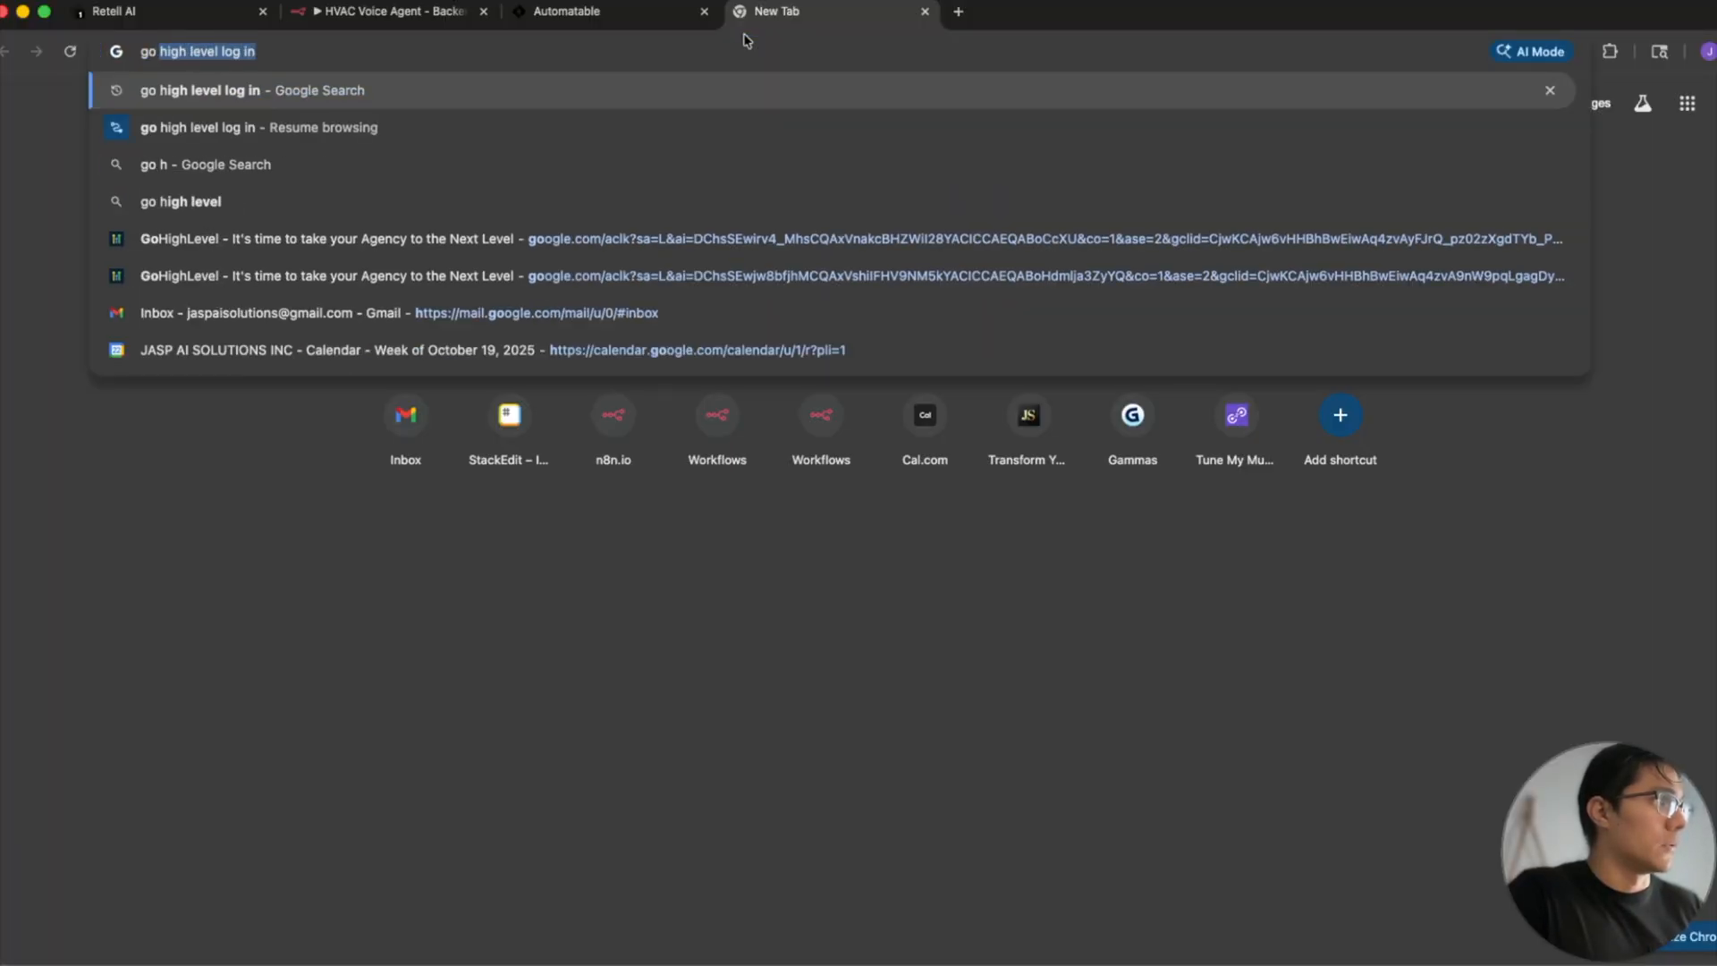
text( docs)
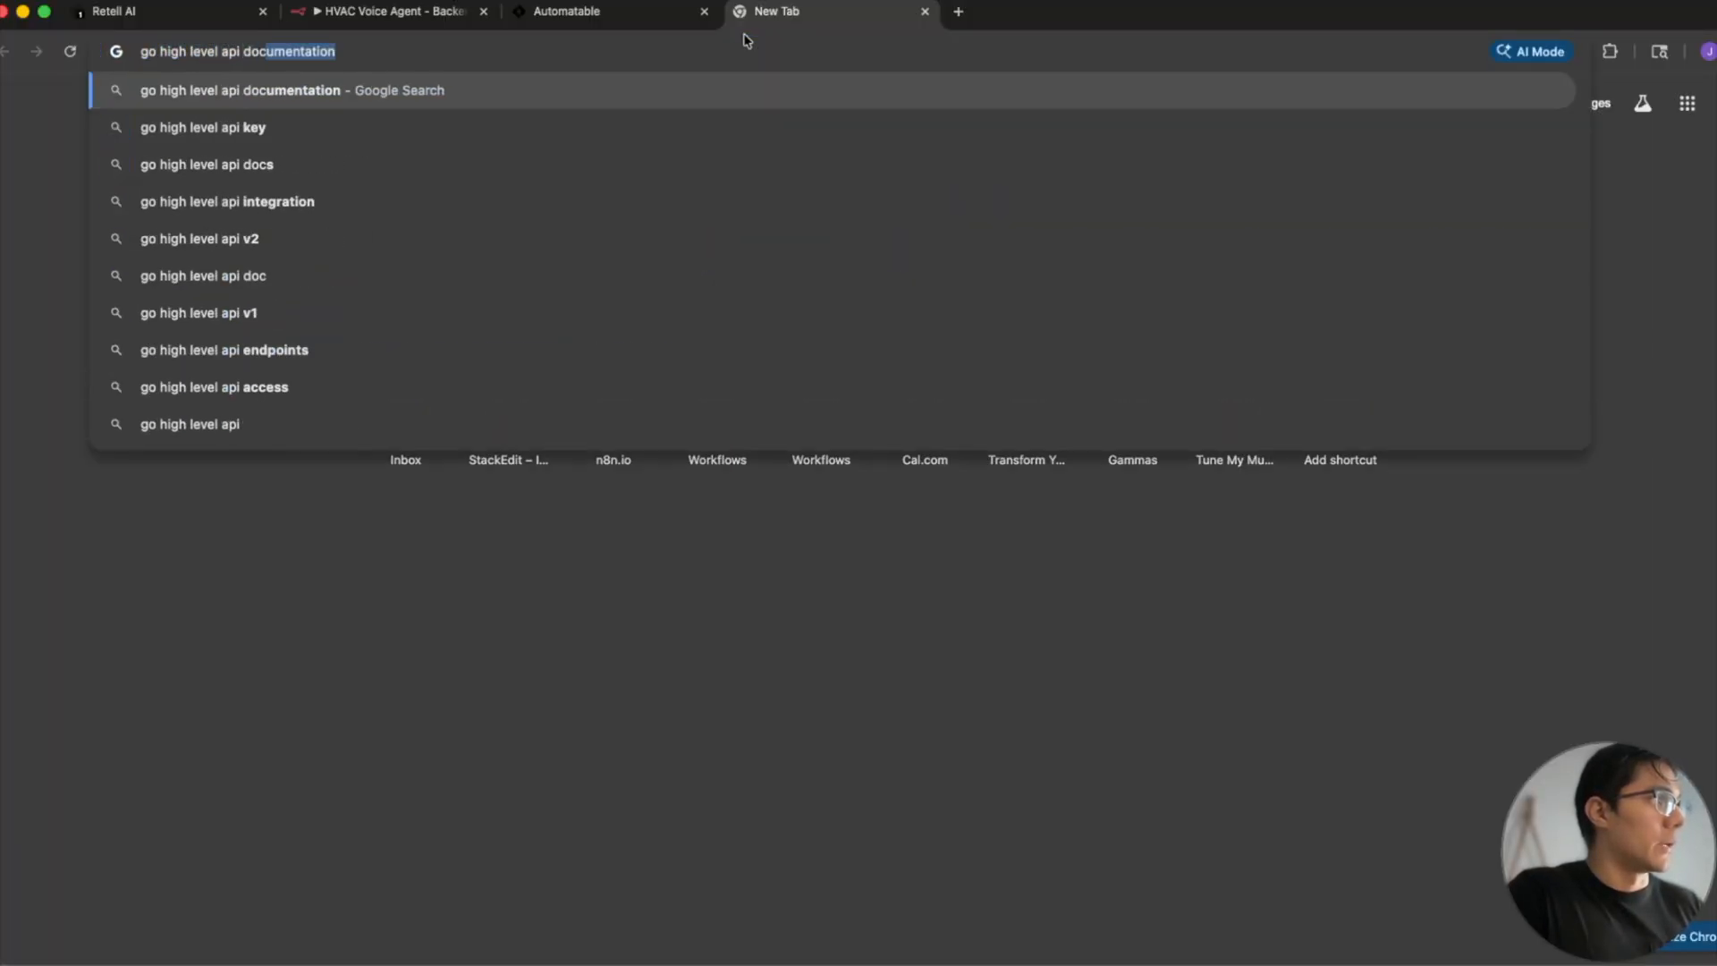
key(Return)
scroll(711, 559, down, 2)
scroll(711, 559, down, 1)
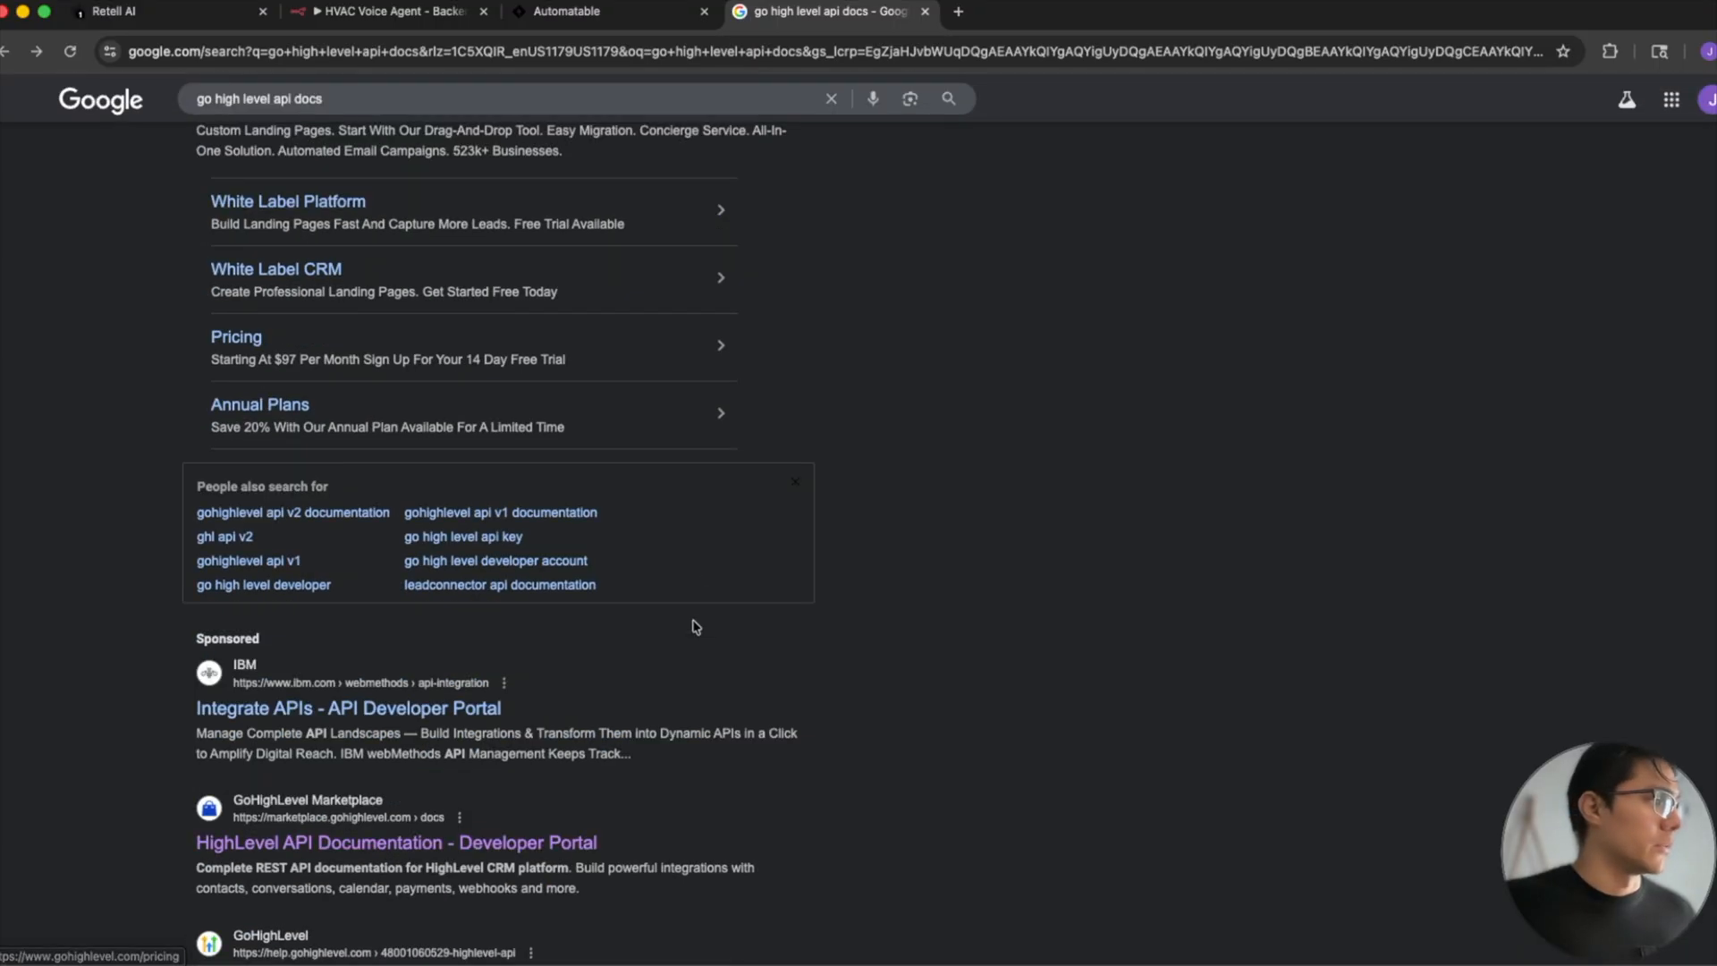
scroll(545, 756, down, 1)
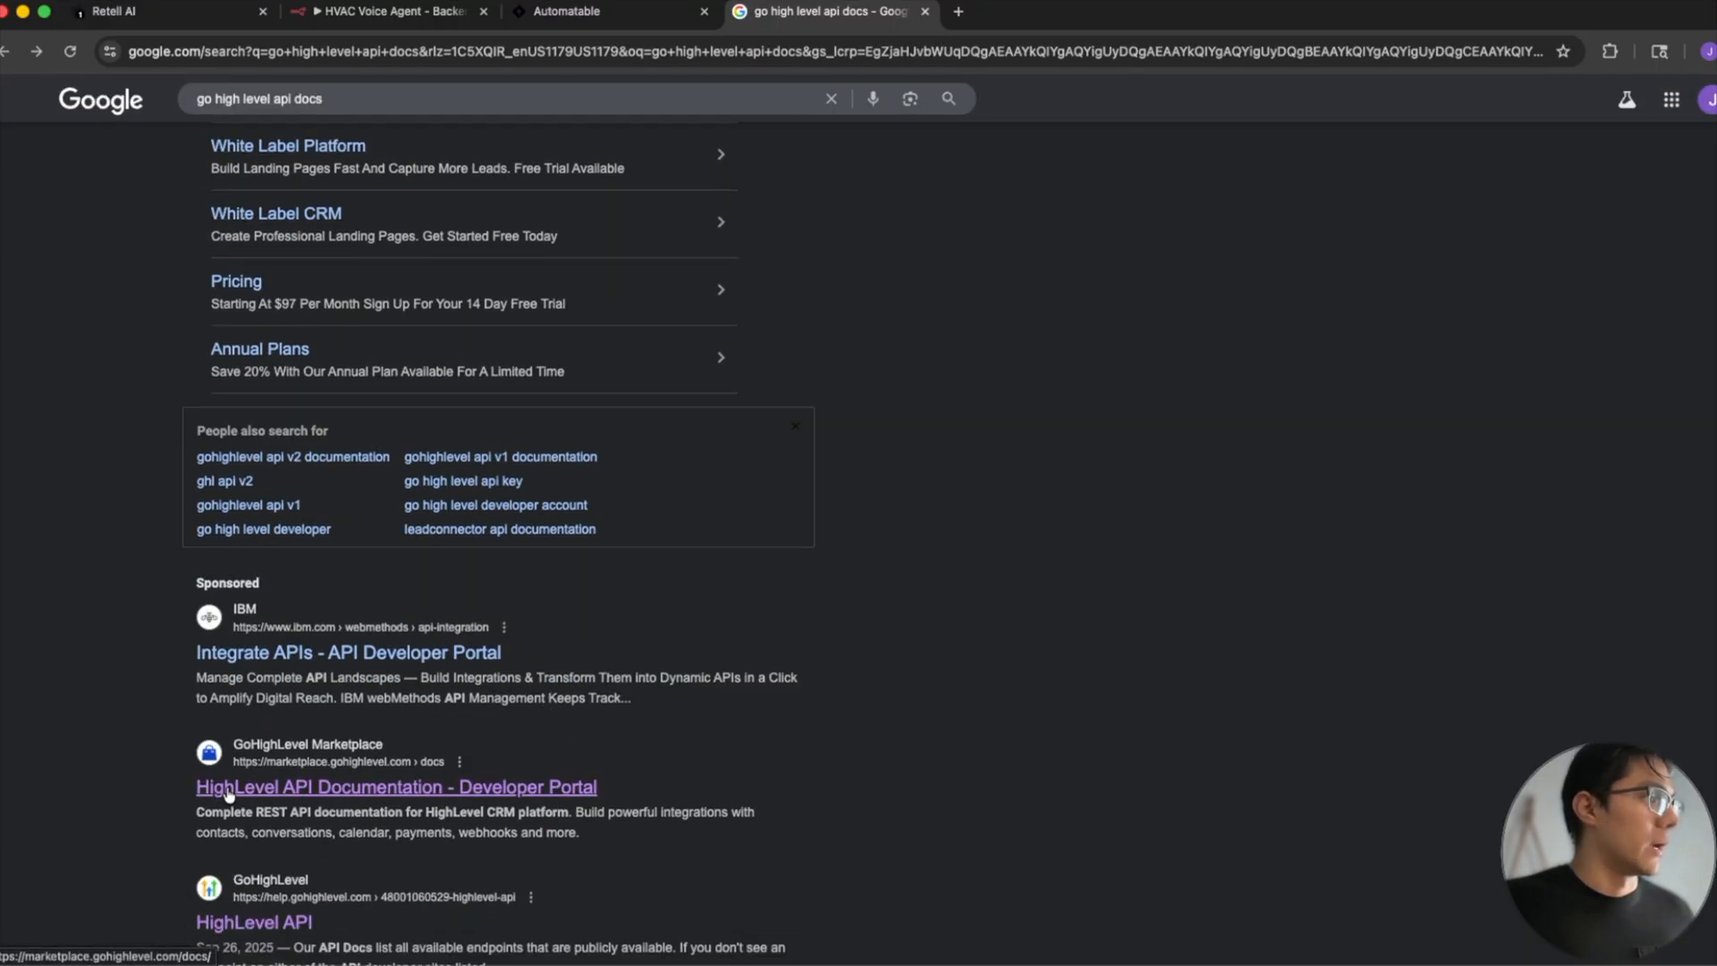
click(346, 787)
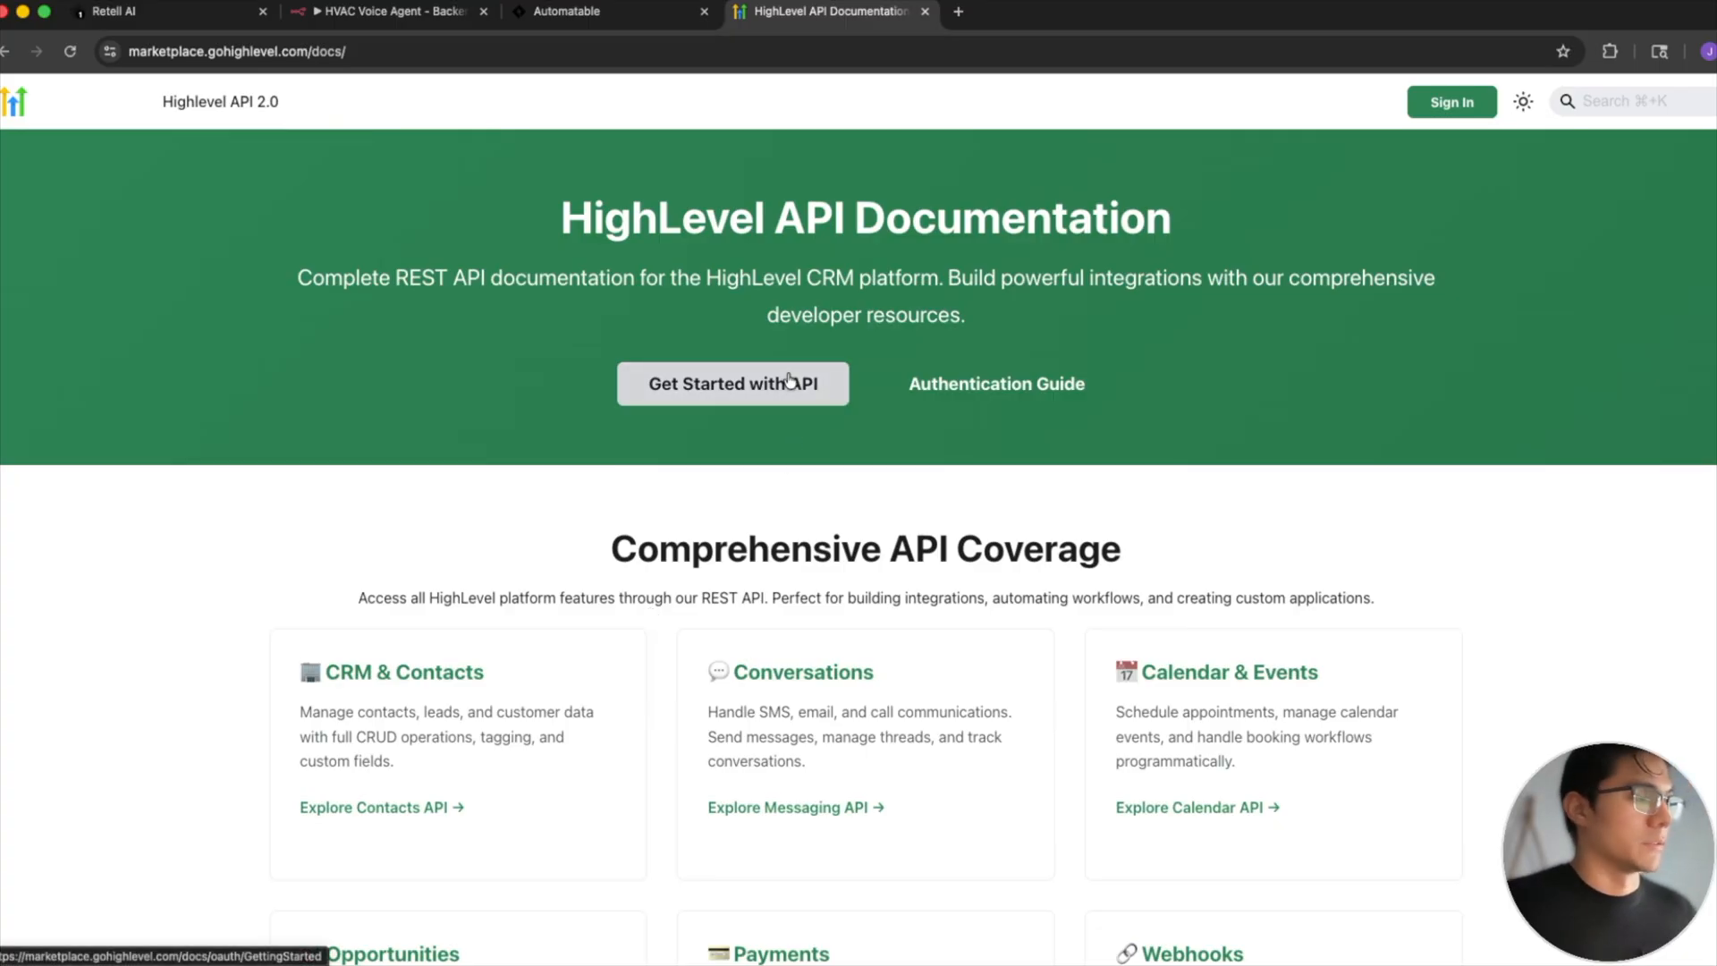
- Open the API's Getting Started guide and look through the list of available API categories
click(705, 387)
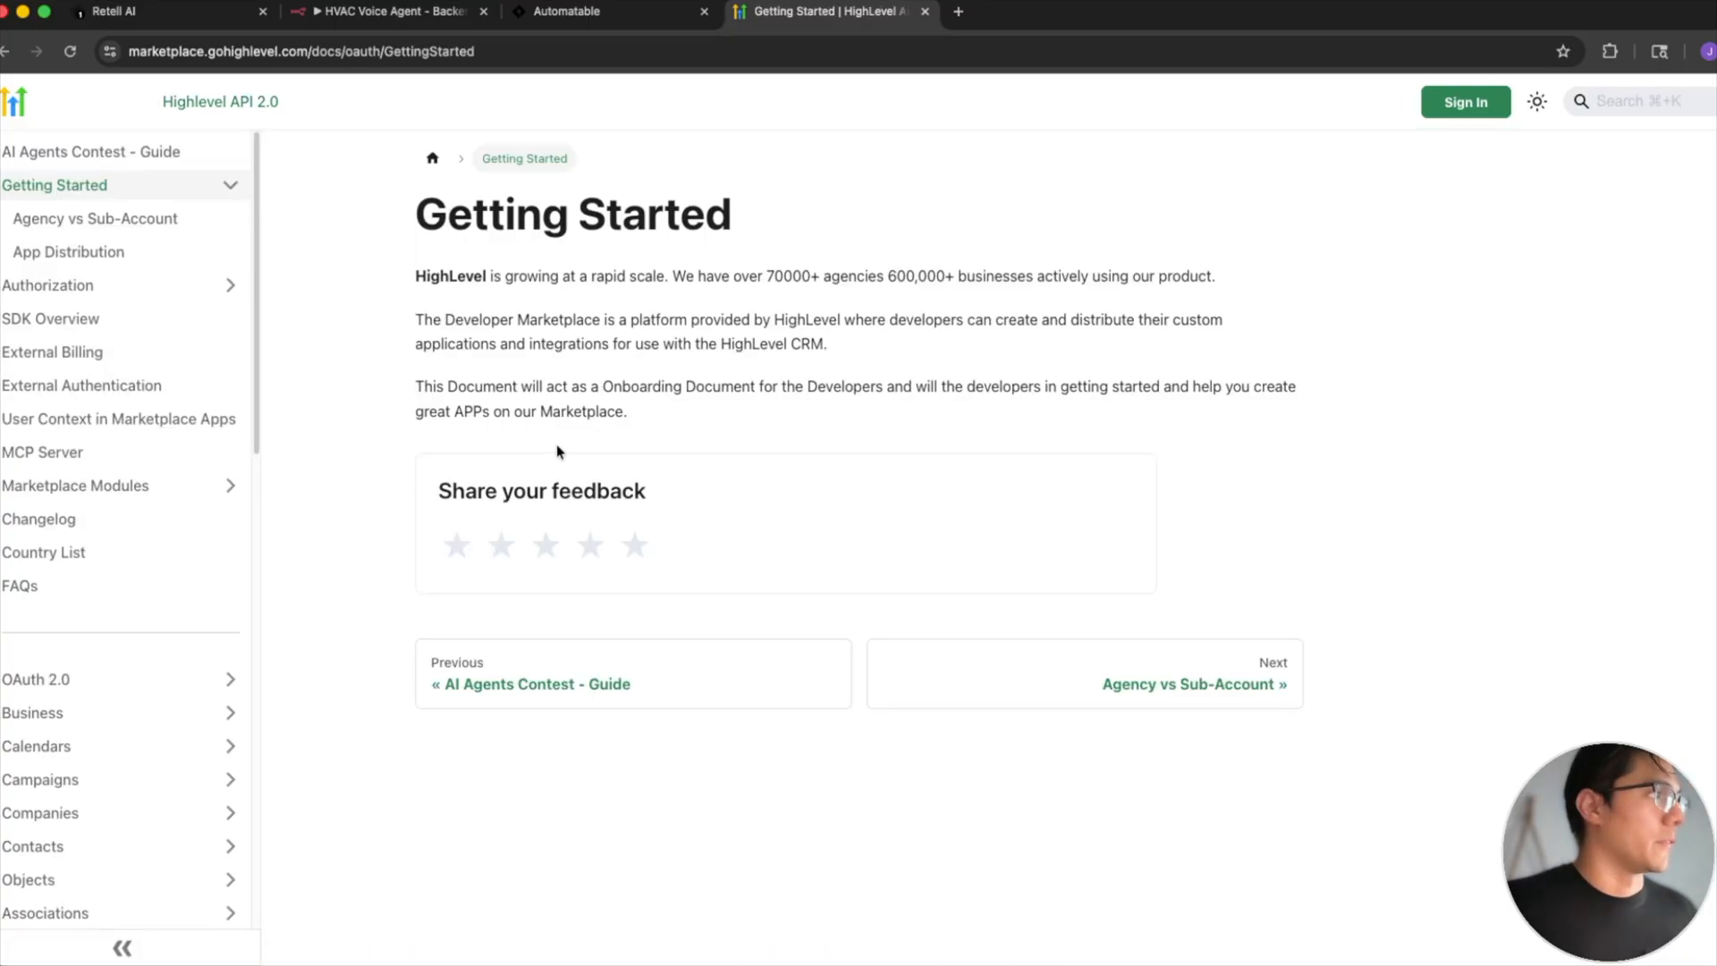
scroll(124, 445, down, 5)
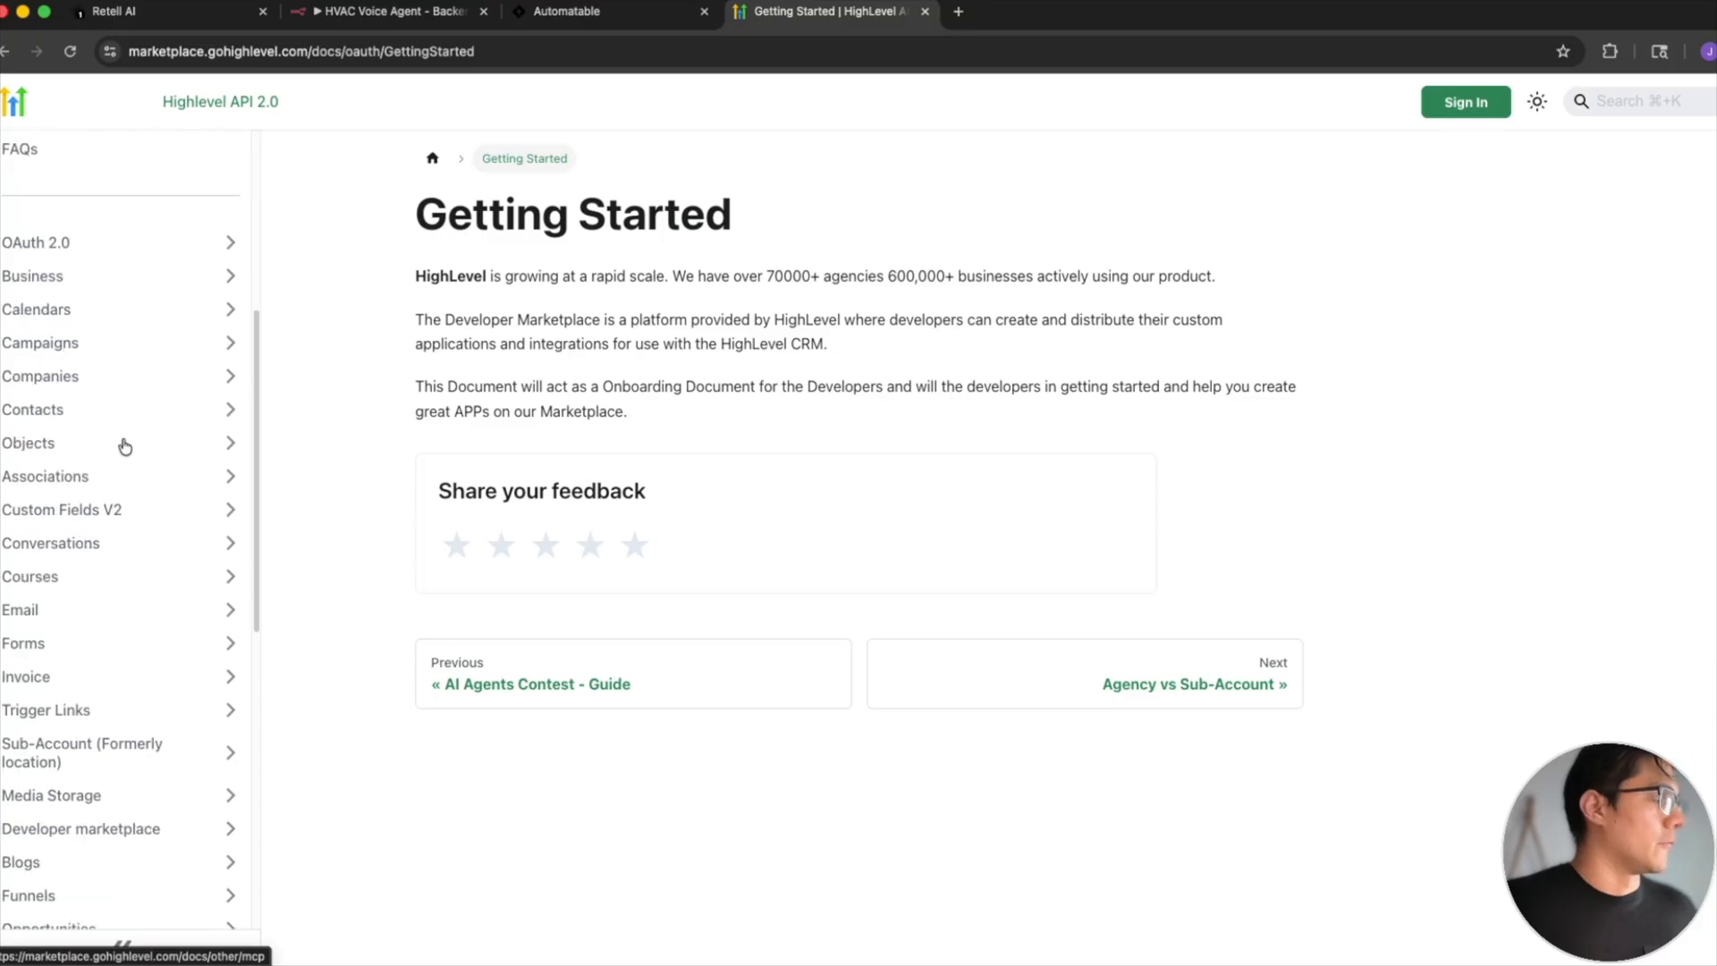
scroll(124, 445, down, 3)
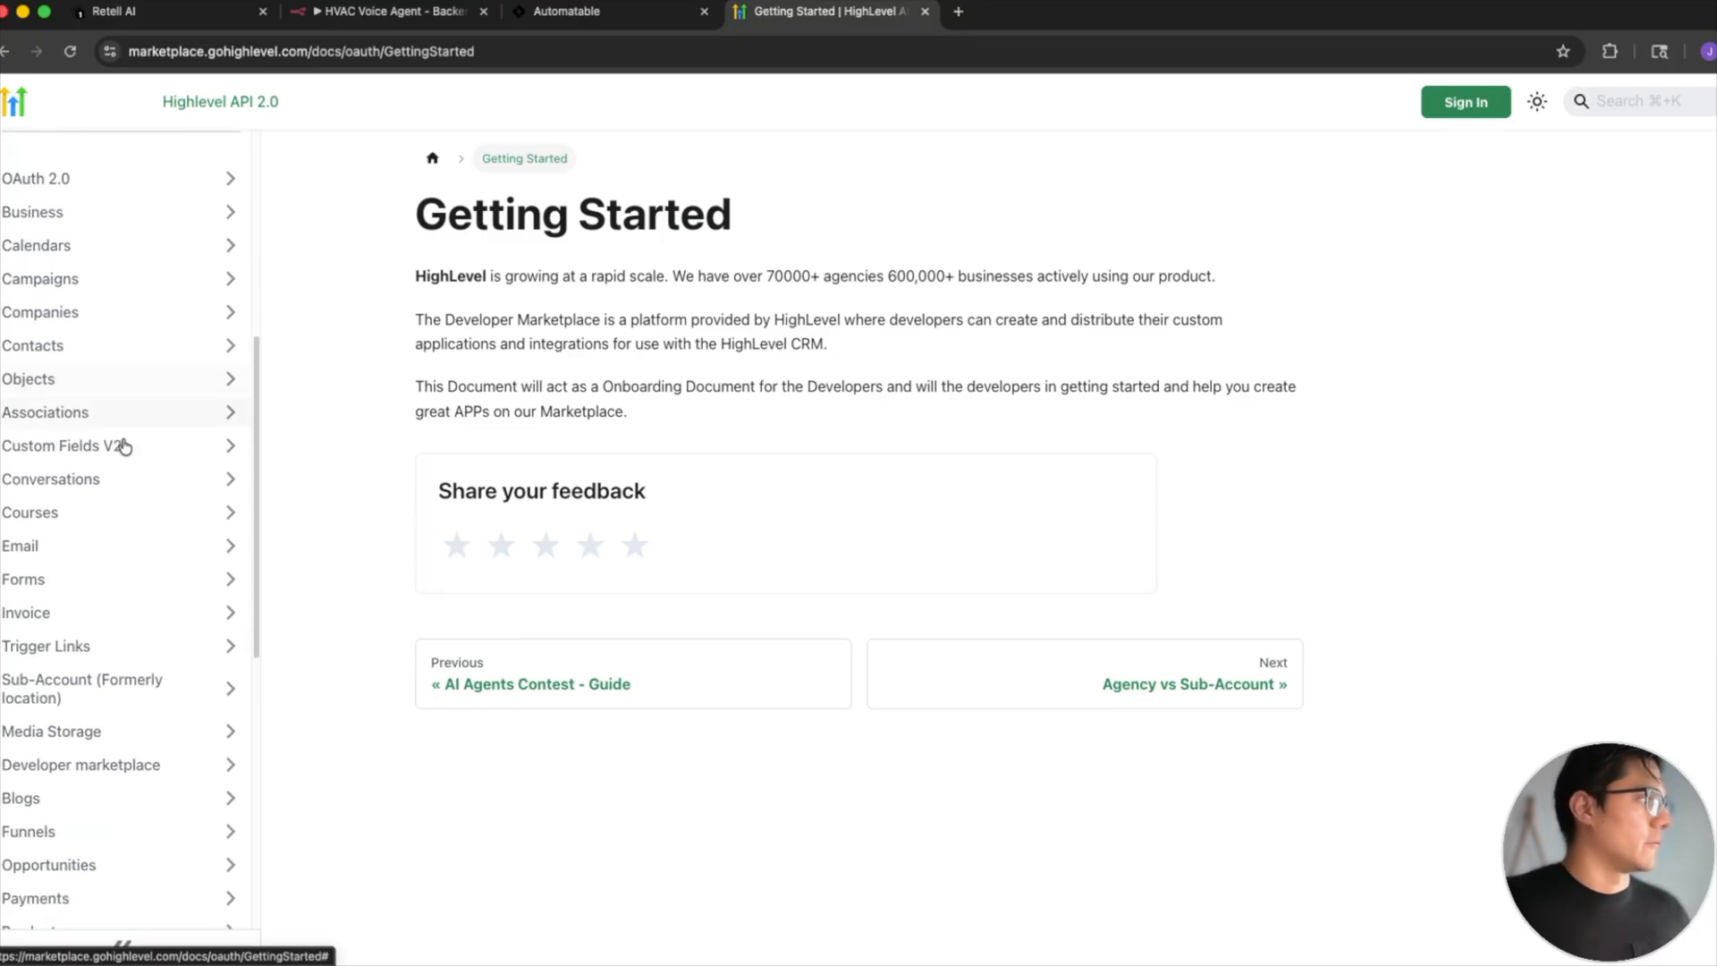
scroll(124, 445, down, 3)
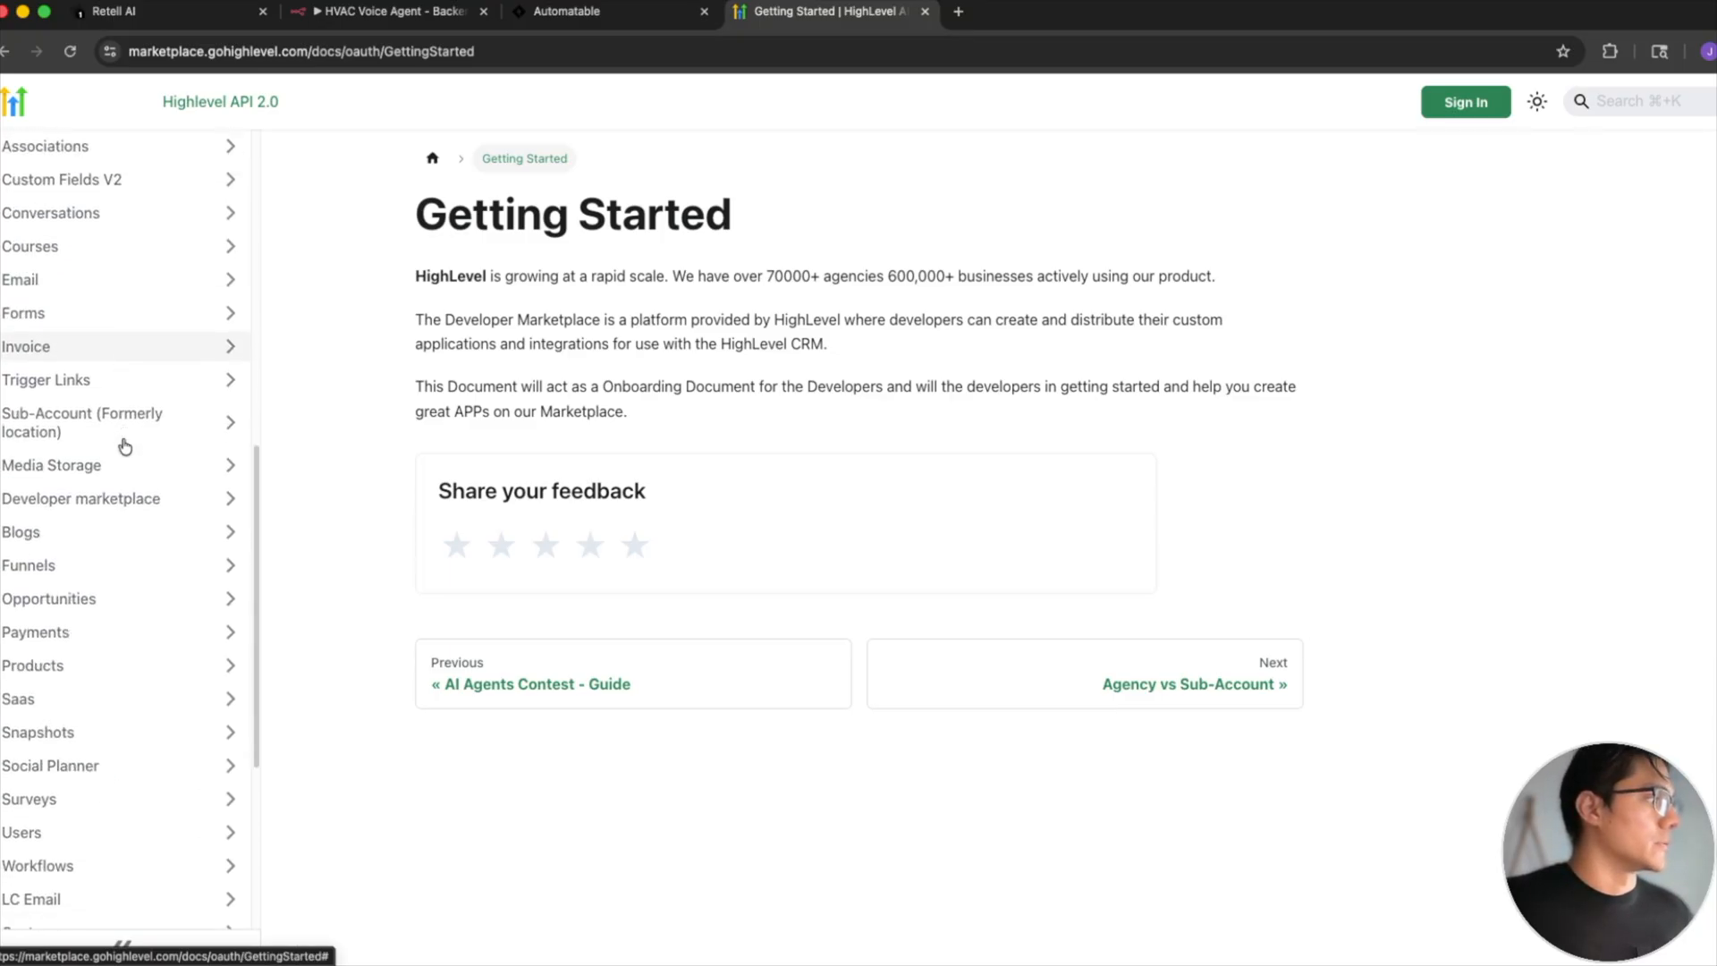
scroll(125, 446, down, 1)
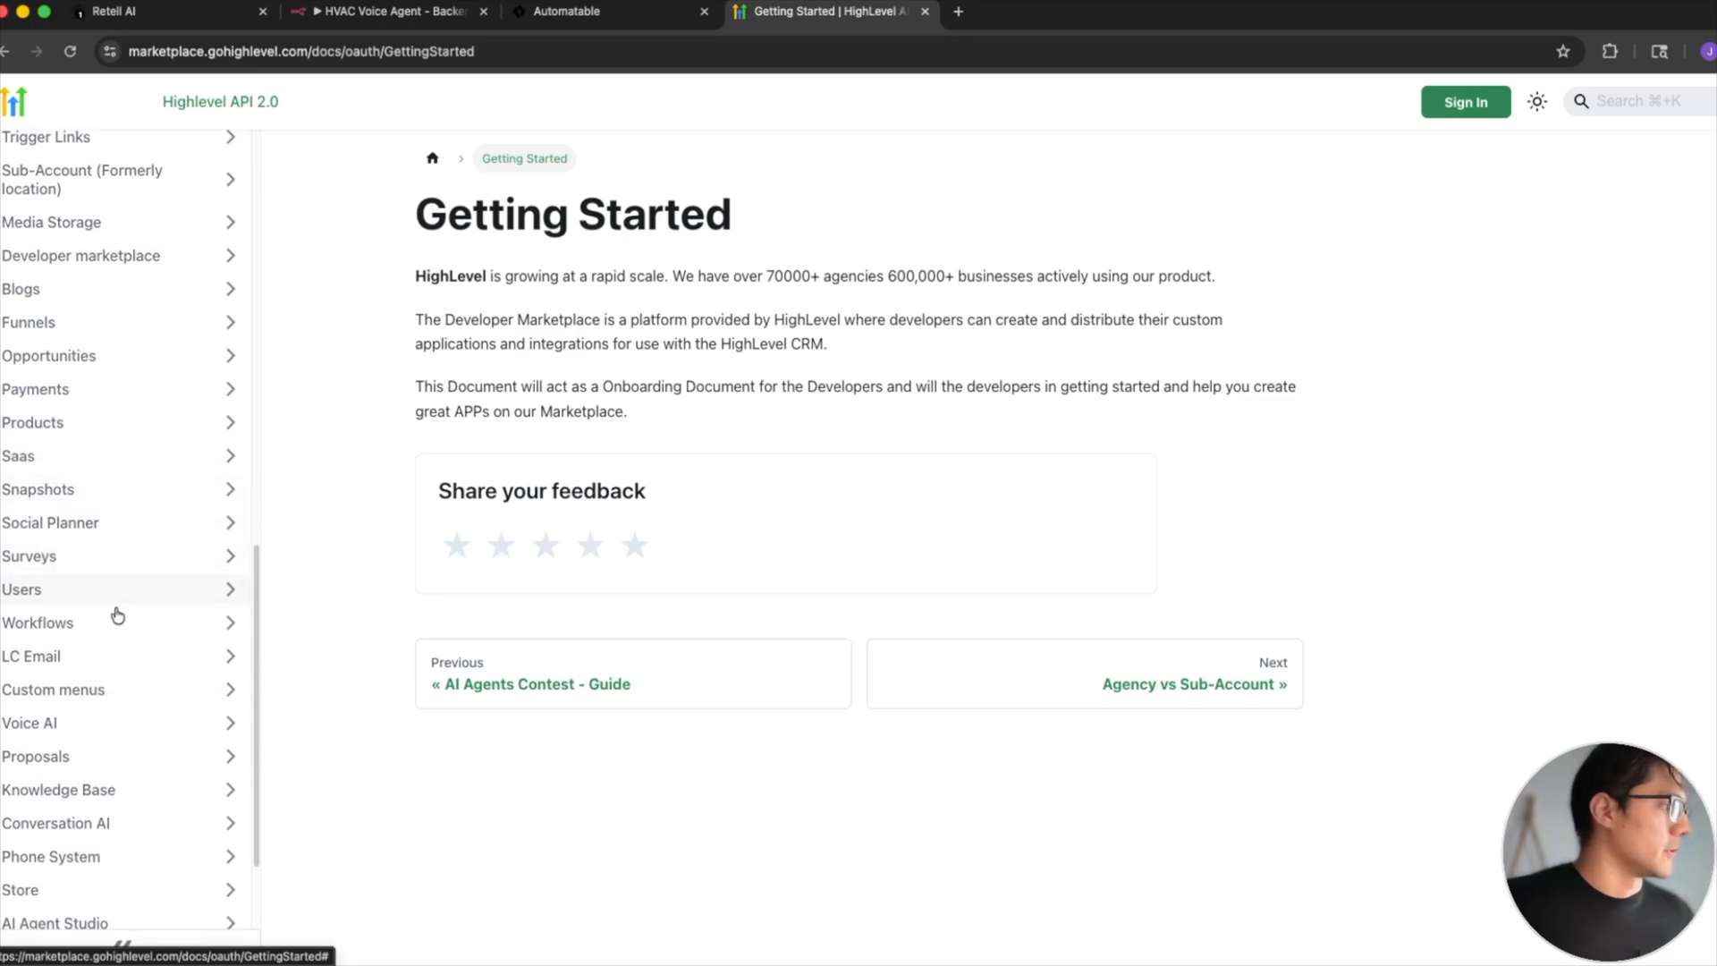
scroll(125, 617, down, 2)
scroll(152, 617, up, 7)
scroll(157, 603, up, 4)
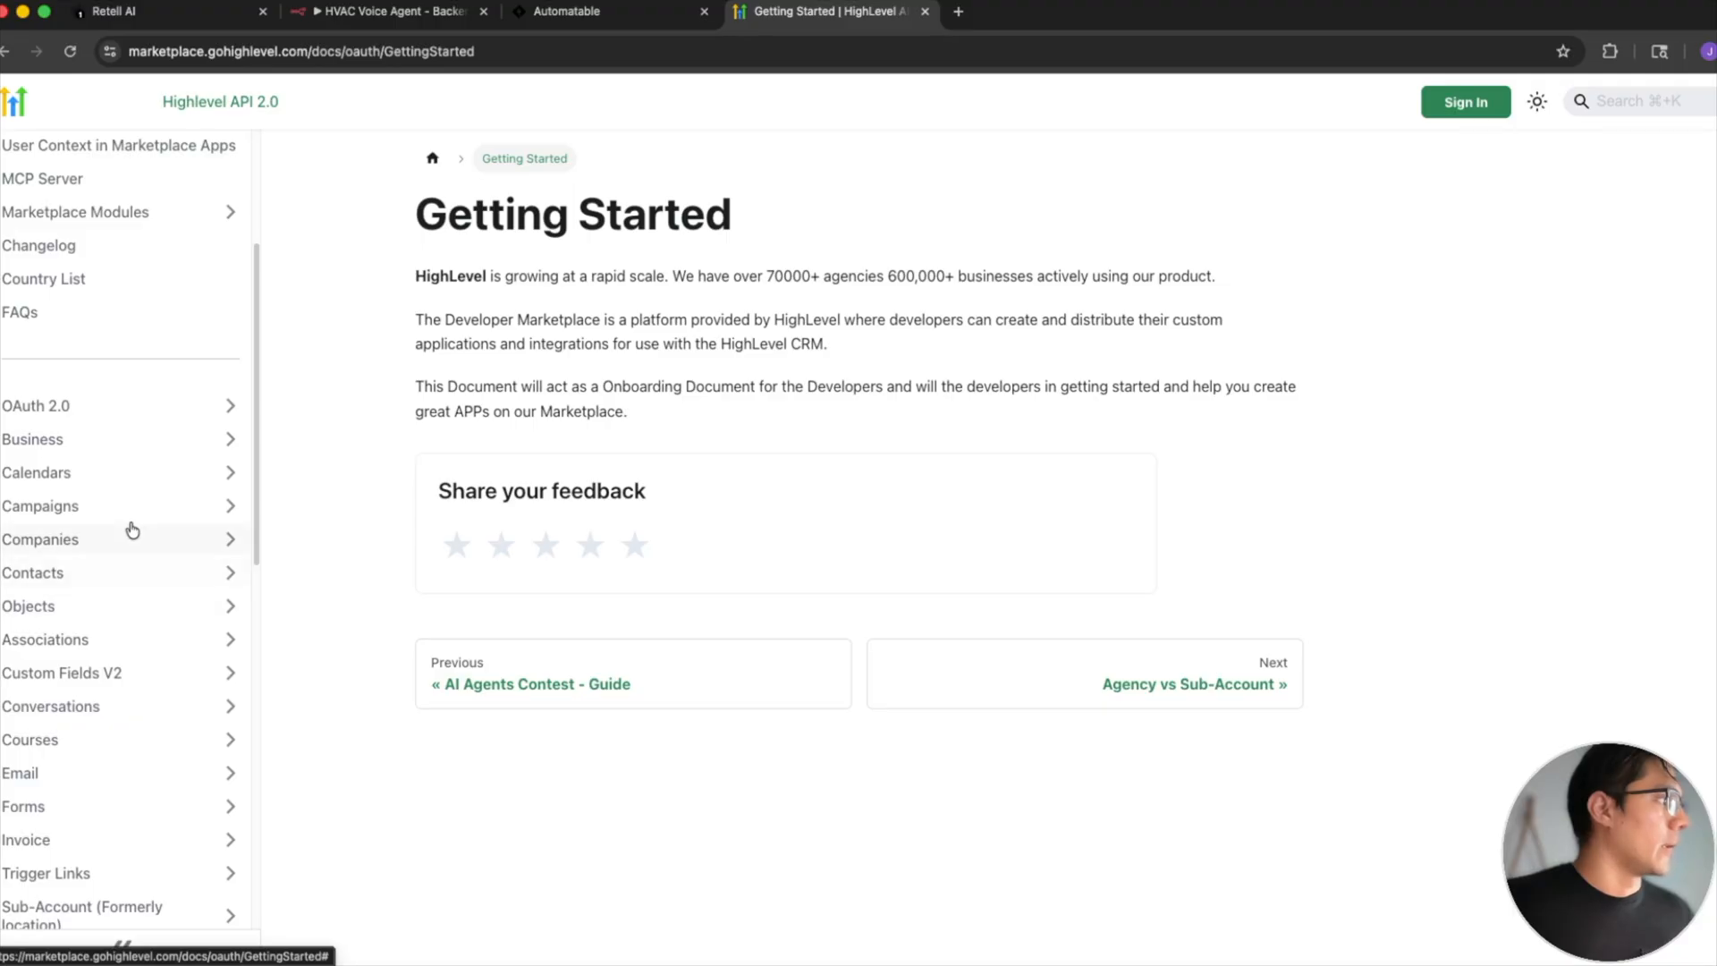
- Open the Get Free Slots endpoint in the Calendars API documentation and examine its header, path and query parameters
click(124, 481)
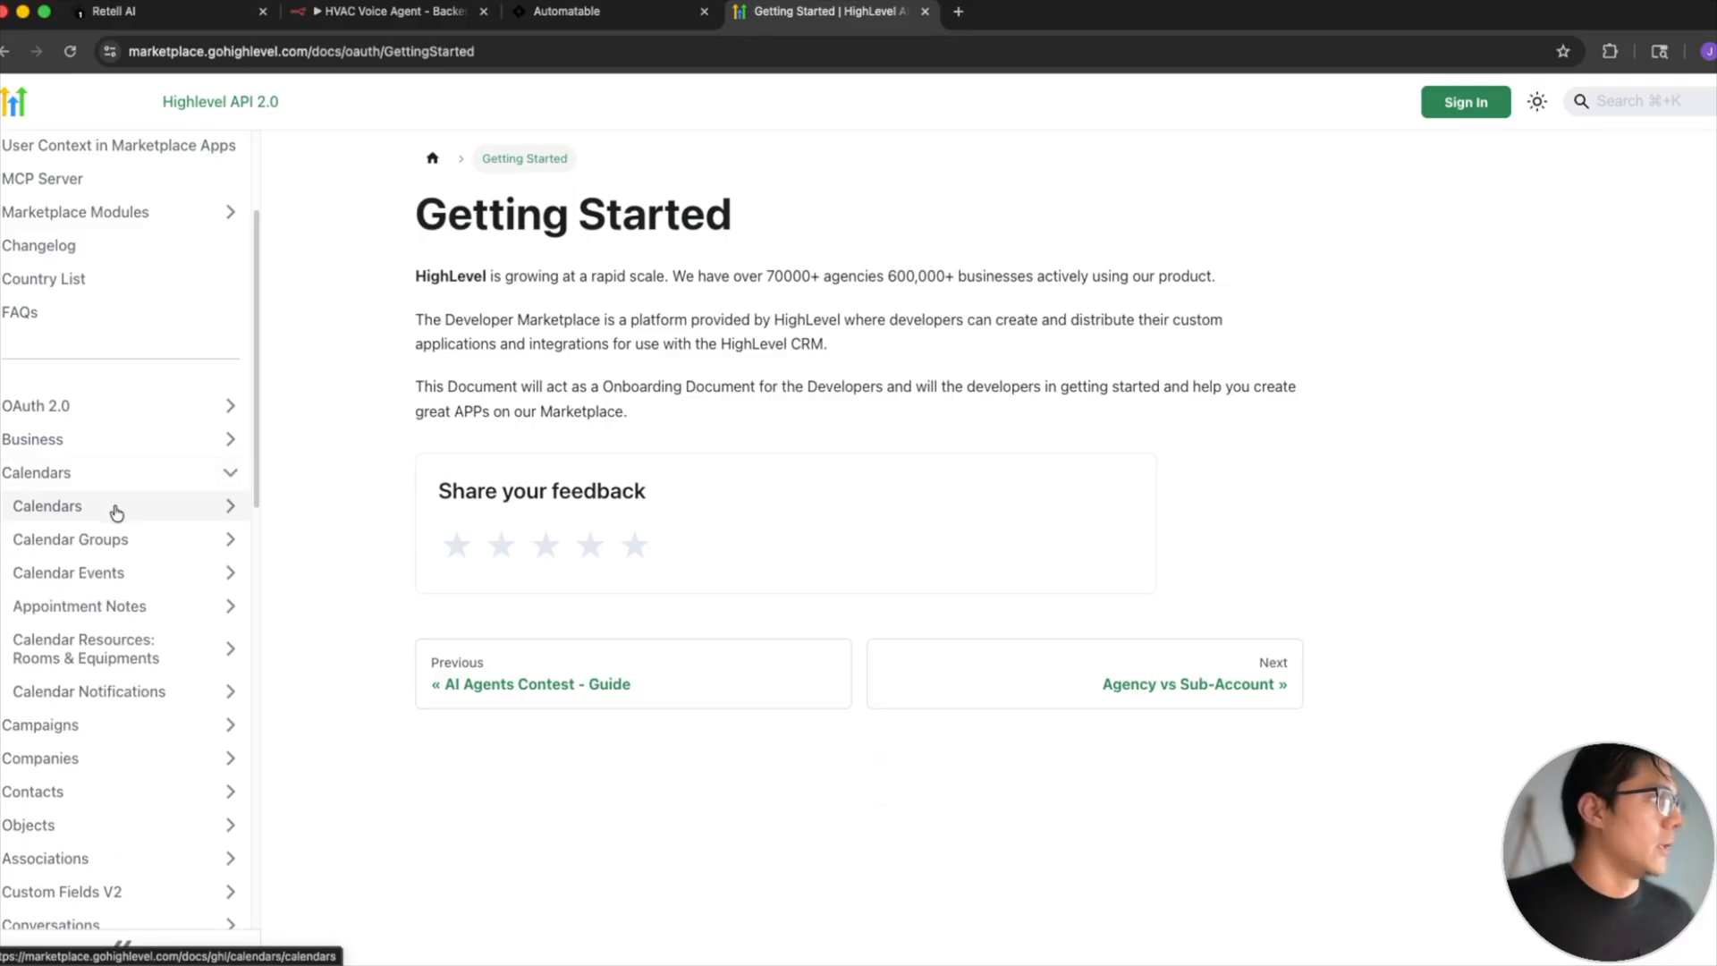
click(116, 510)
scroll(121, 519, down, 1)
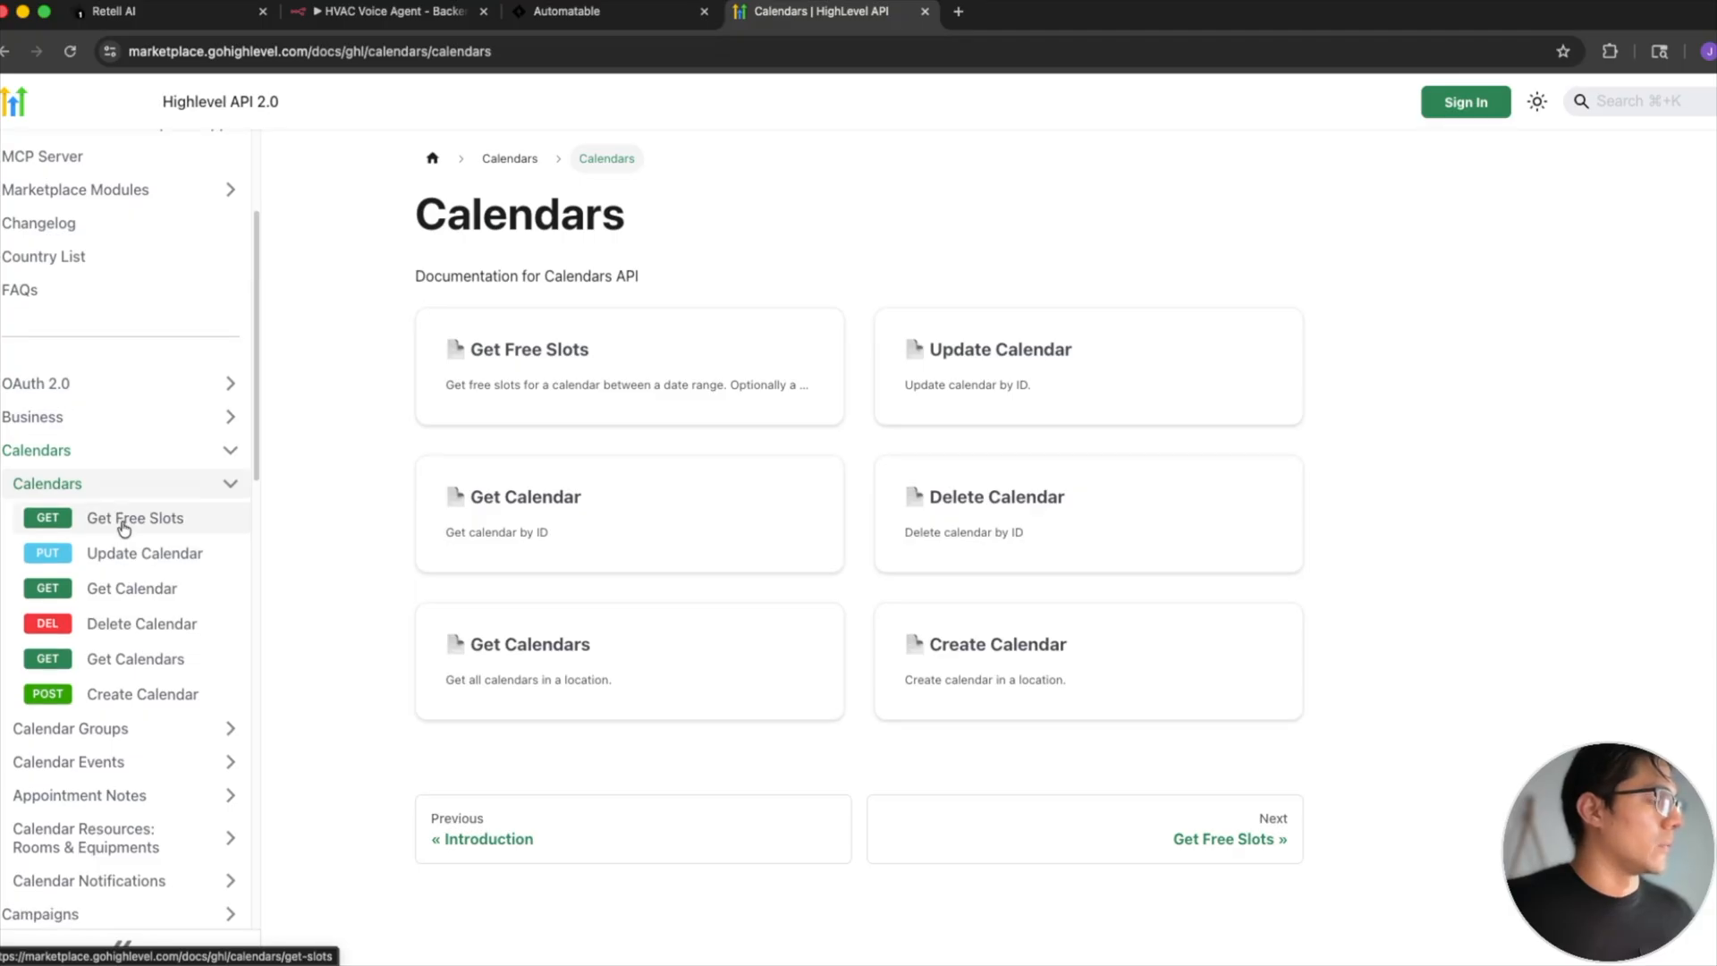
click(124, 527)
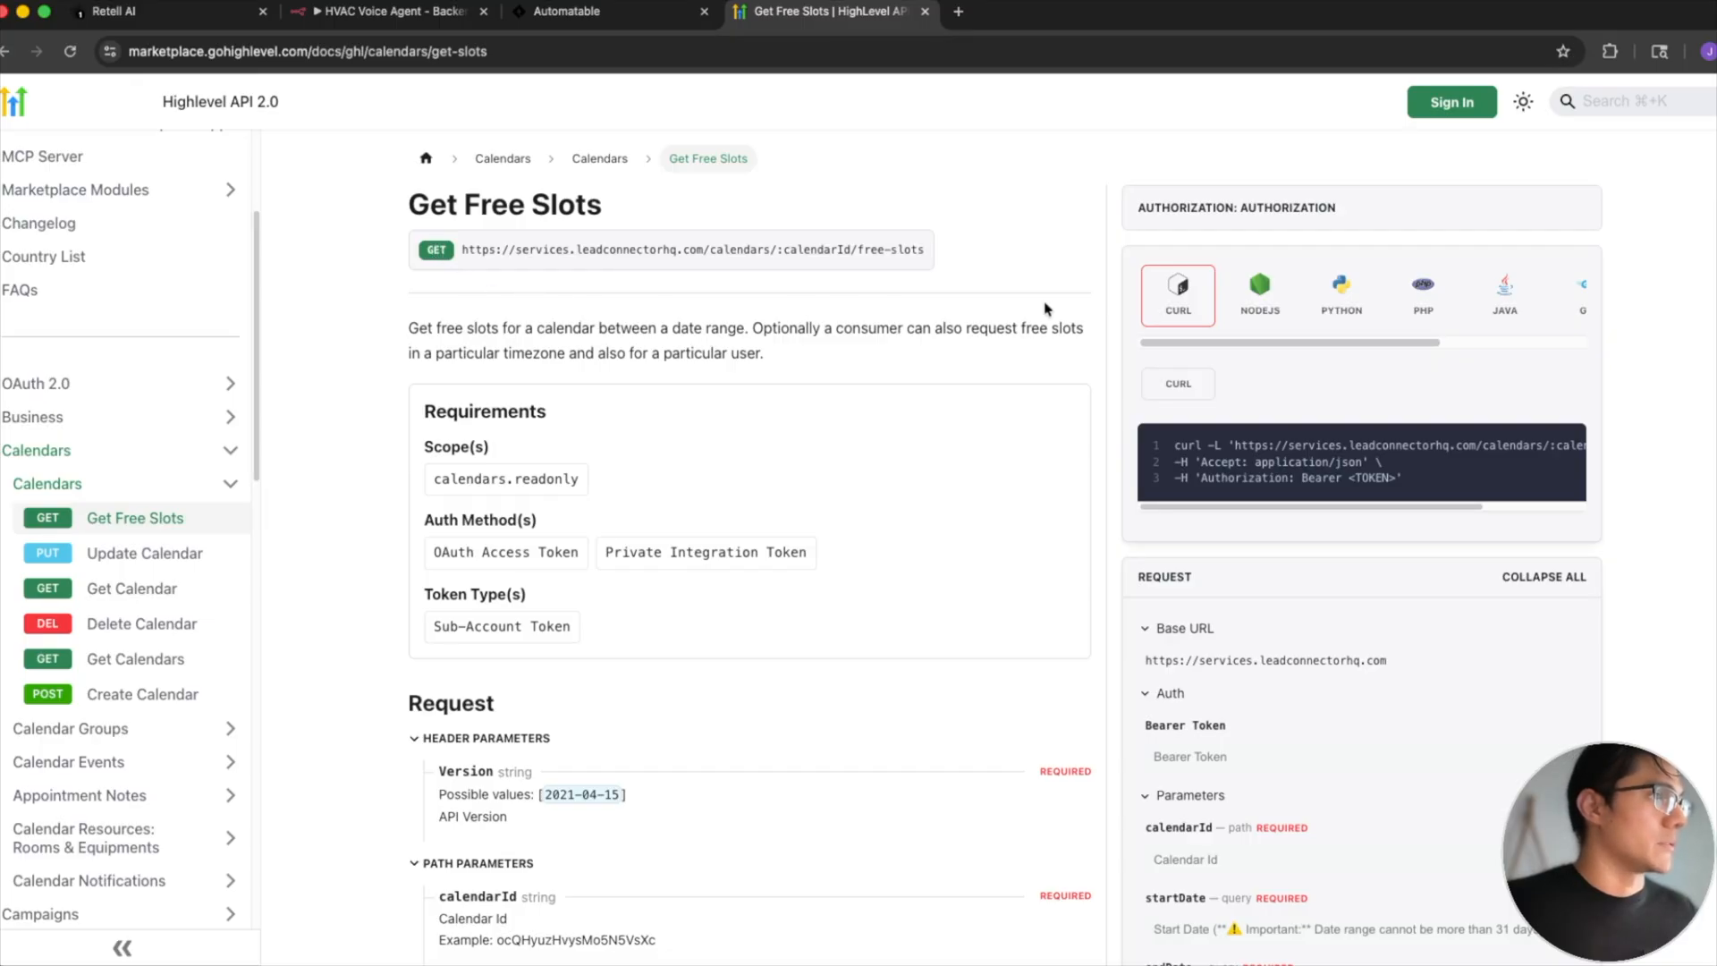
scroll(1015, 452, down, 8)
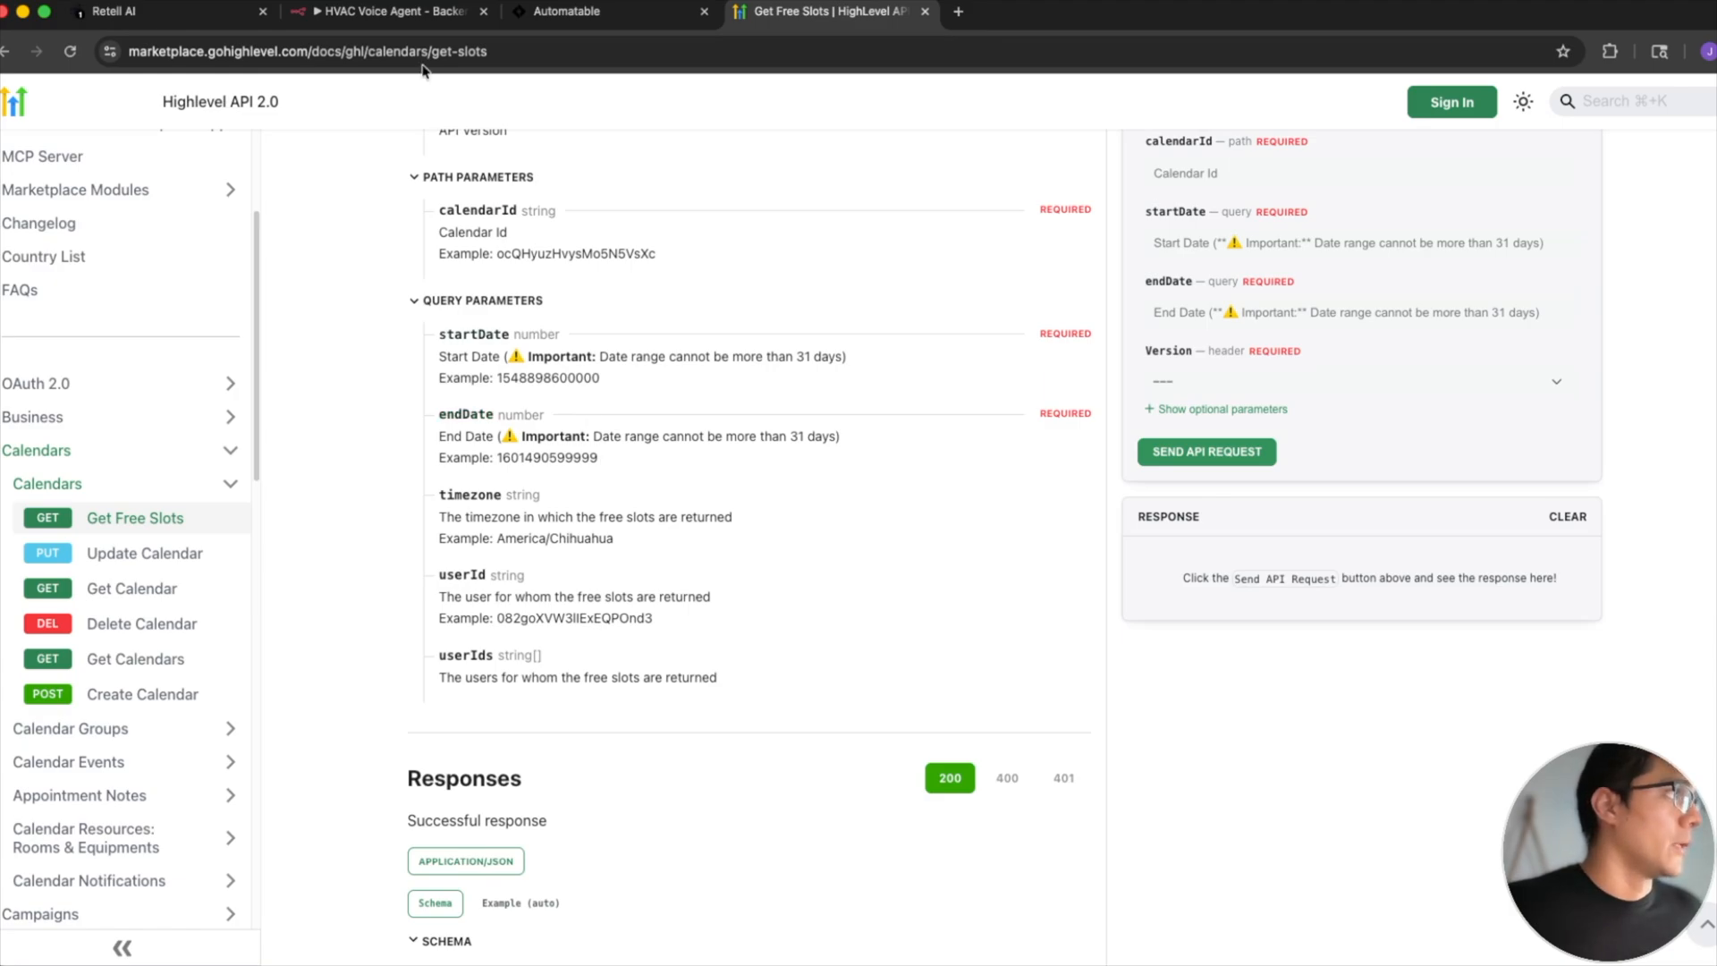
scroll(505, 315, up, 2)
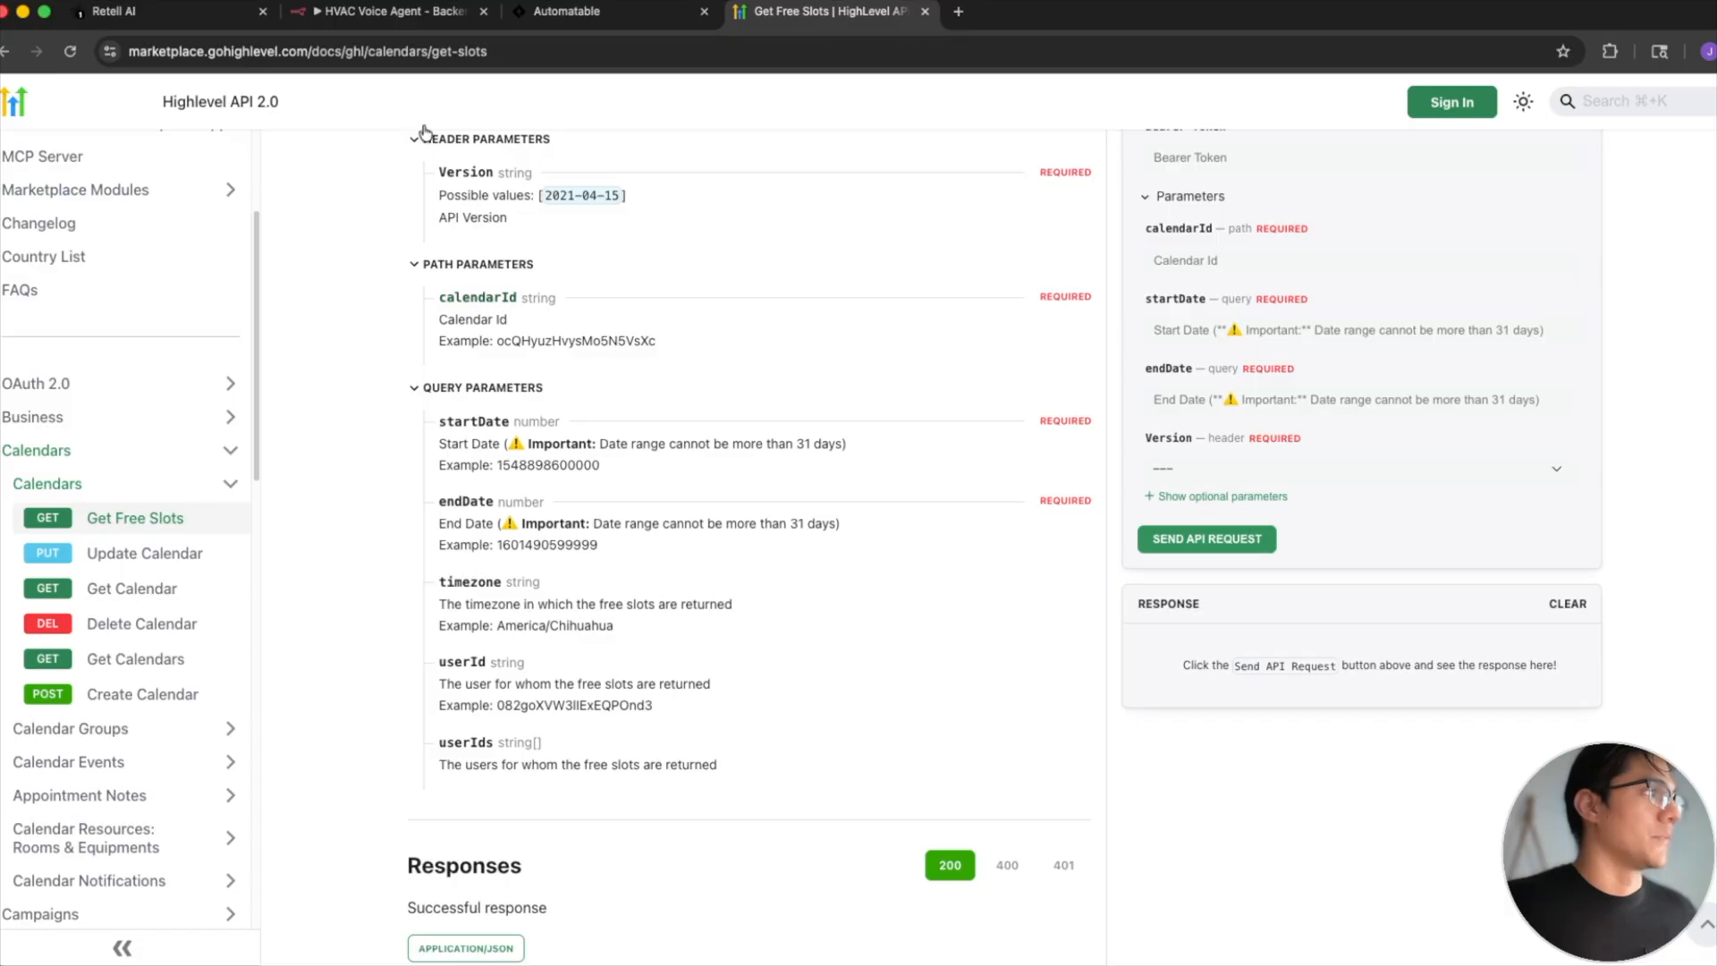
- Compare the Get_Available_Slots node's request URL in n8n with the documented Get Free Slots endpoint URL
click(386, 11)
scroll(899, 336, up, 10)
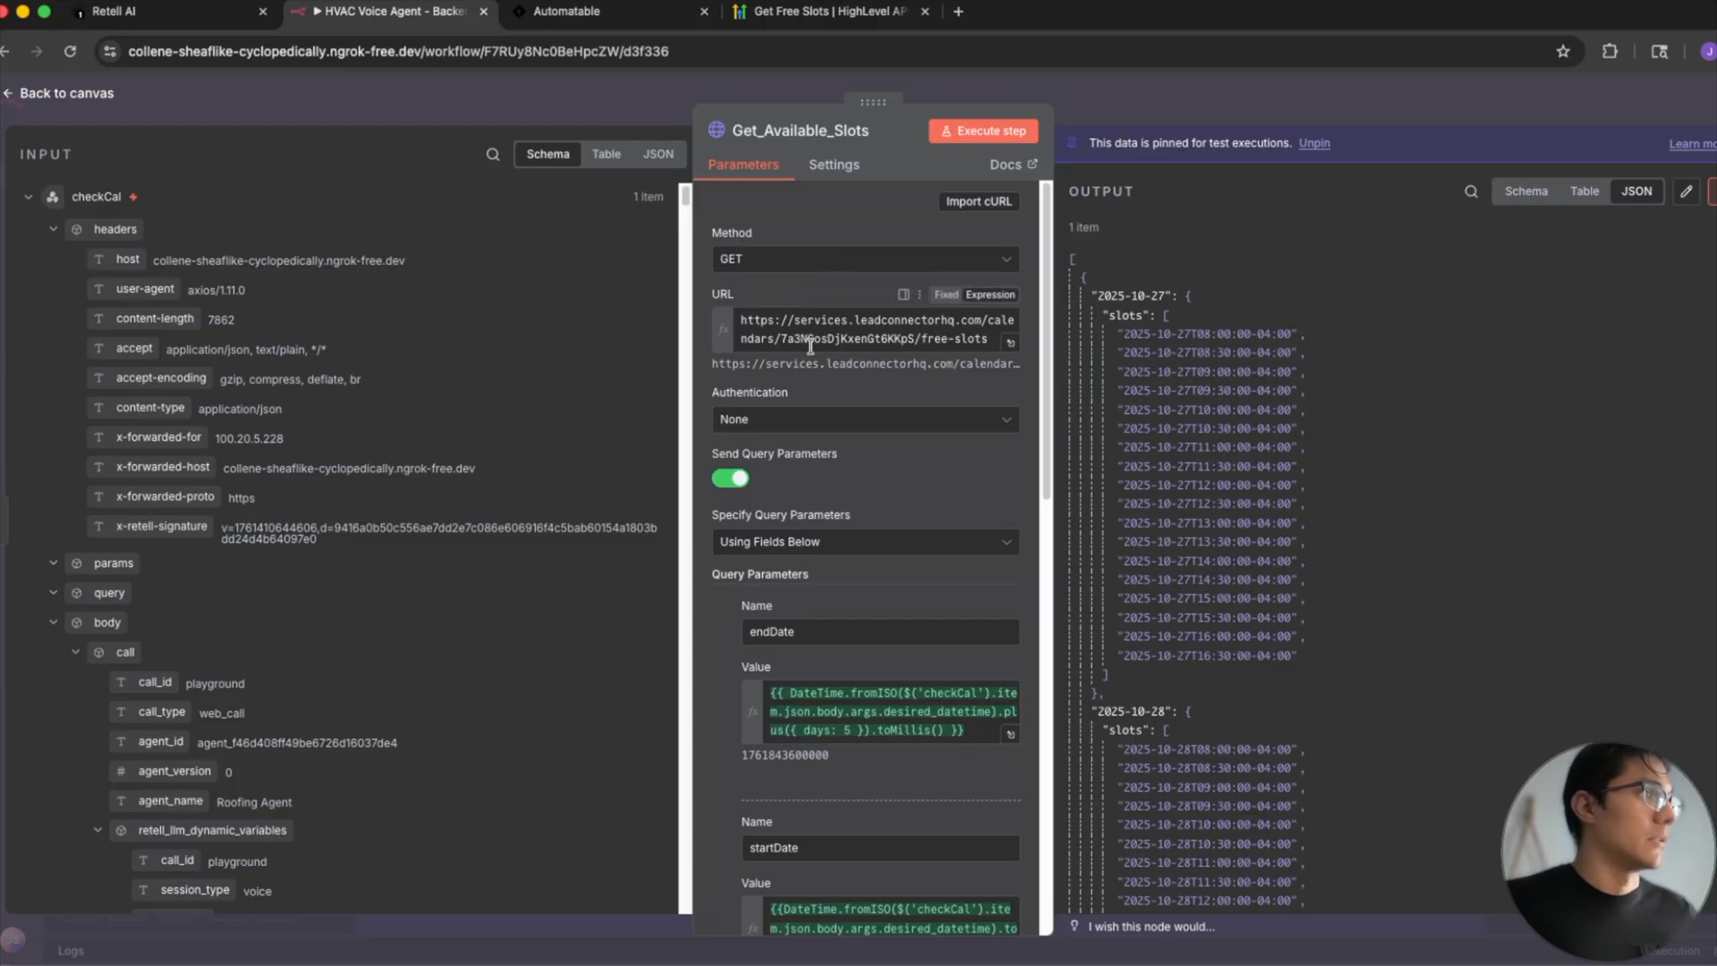
click(791, 10)
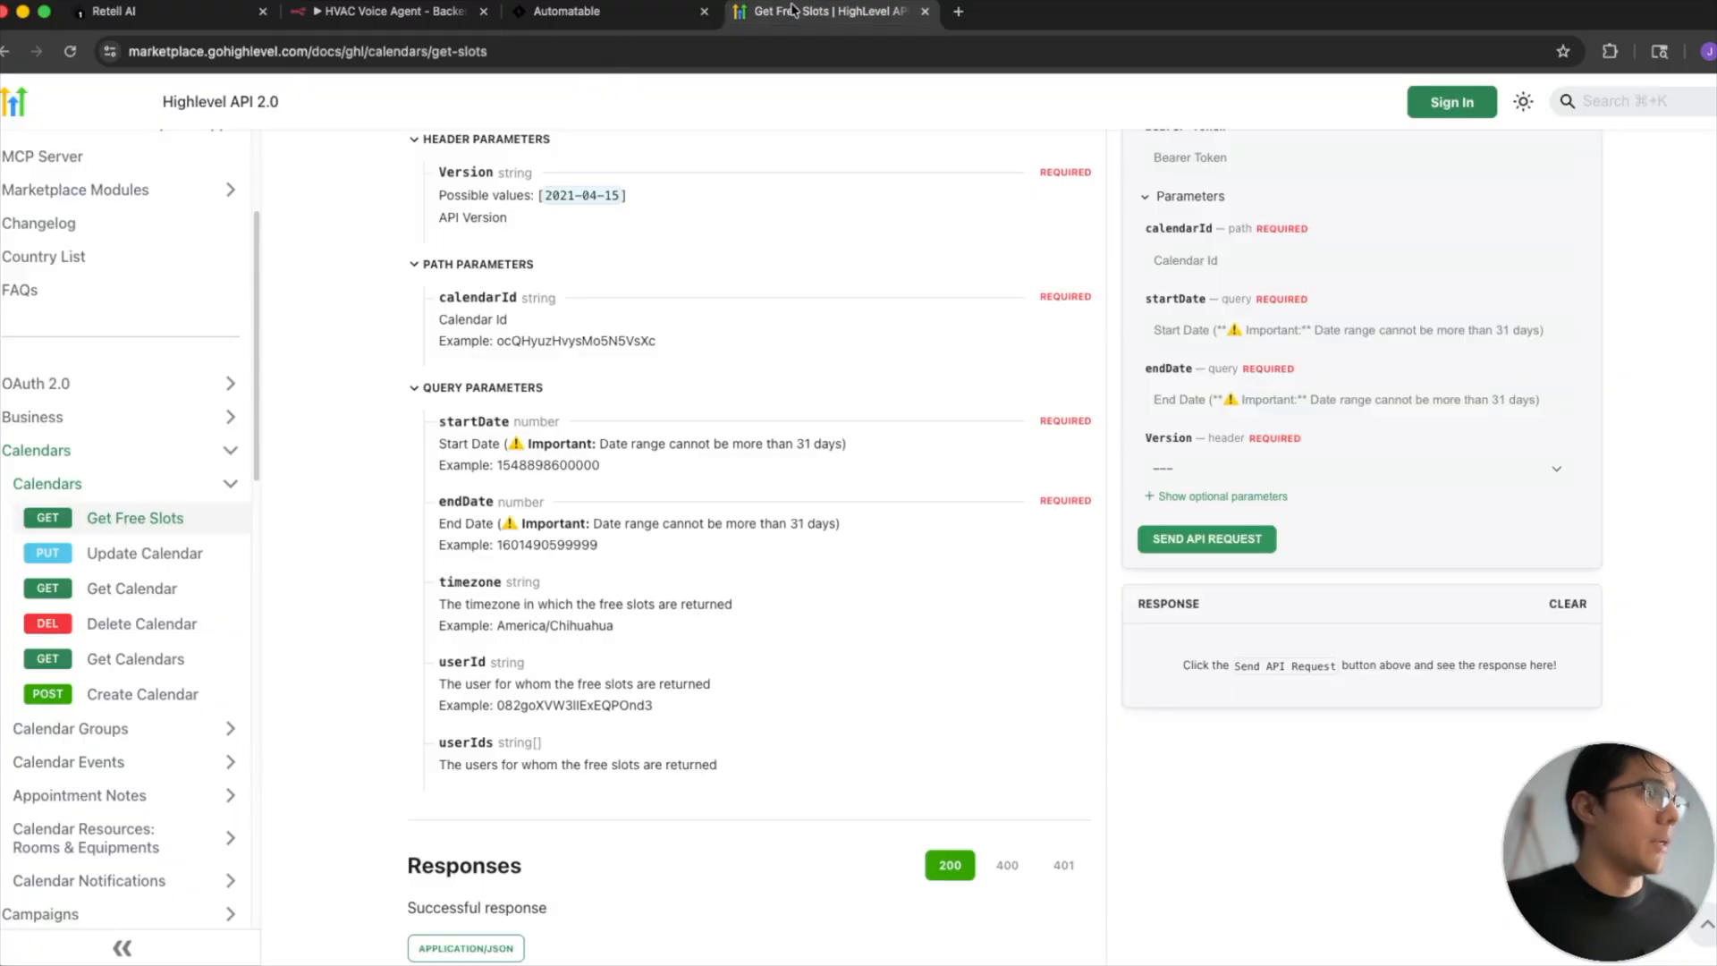
scroll(725, 256, up, 5)
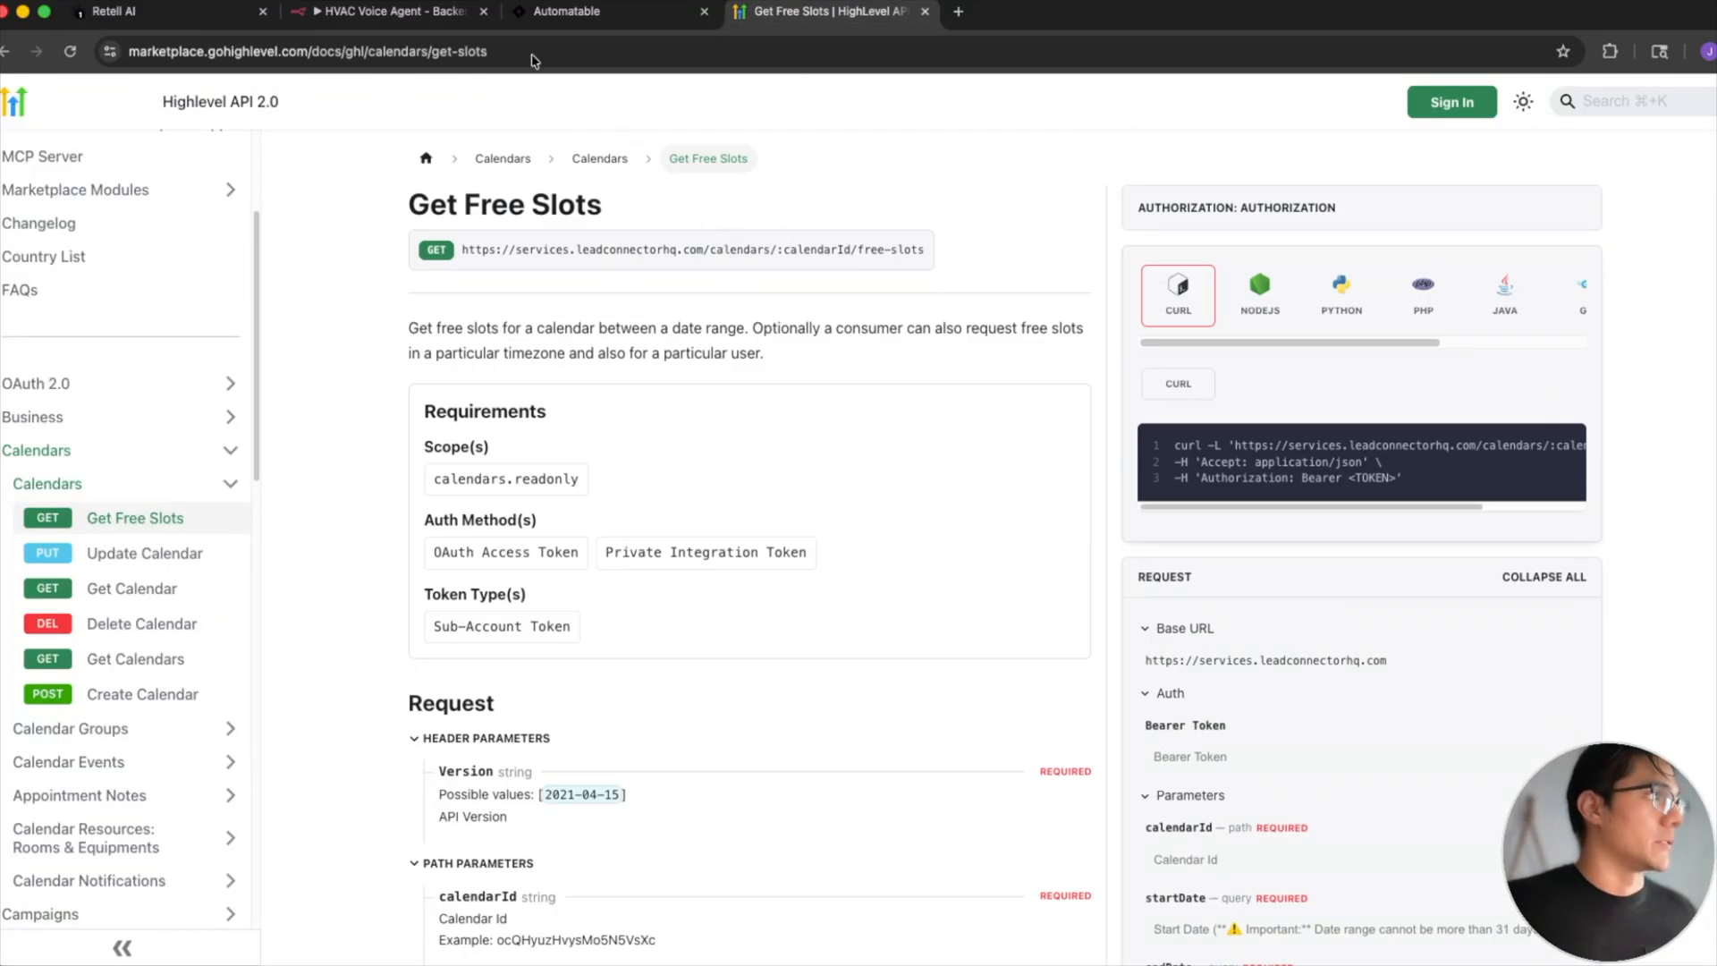
click(391, 10)
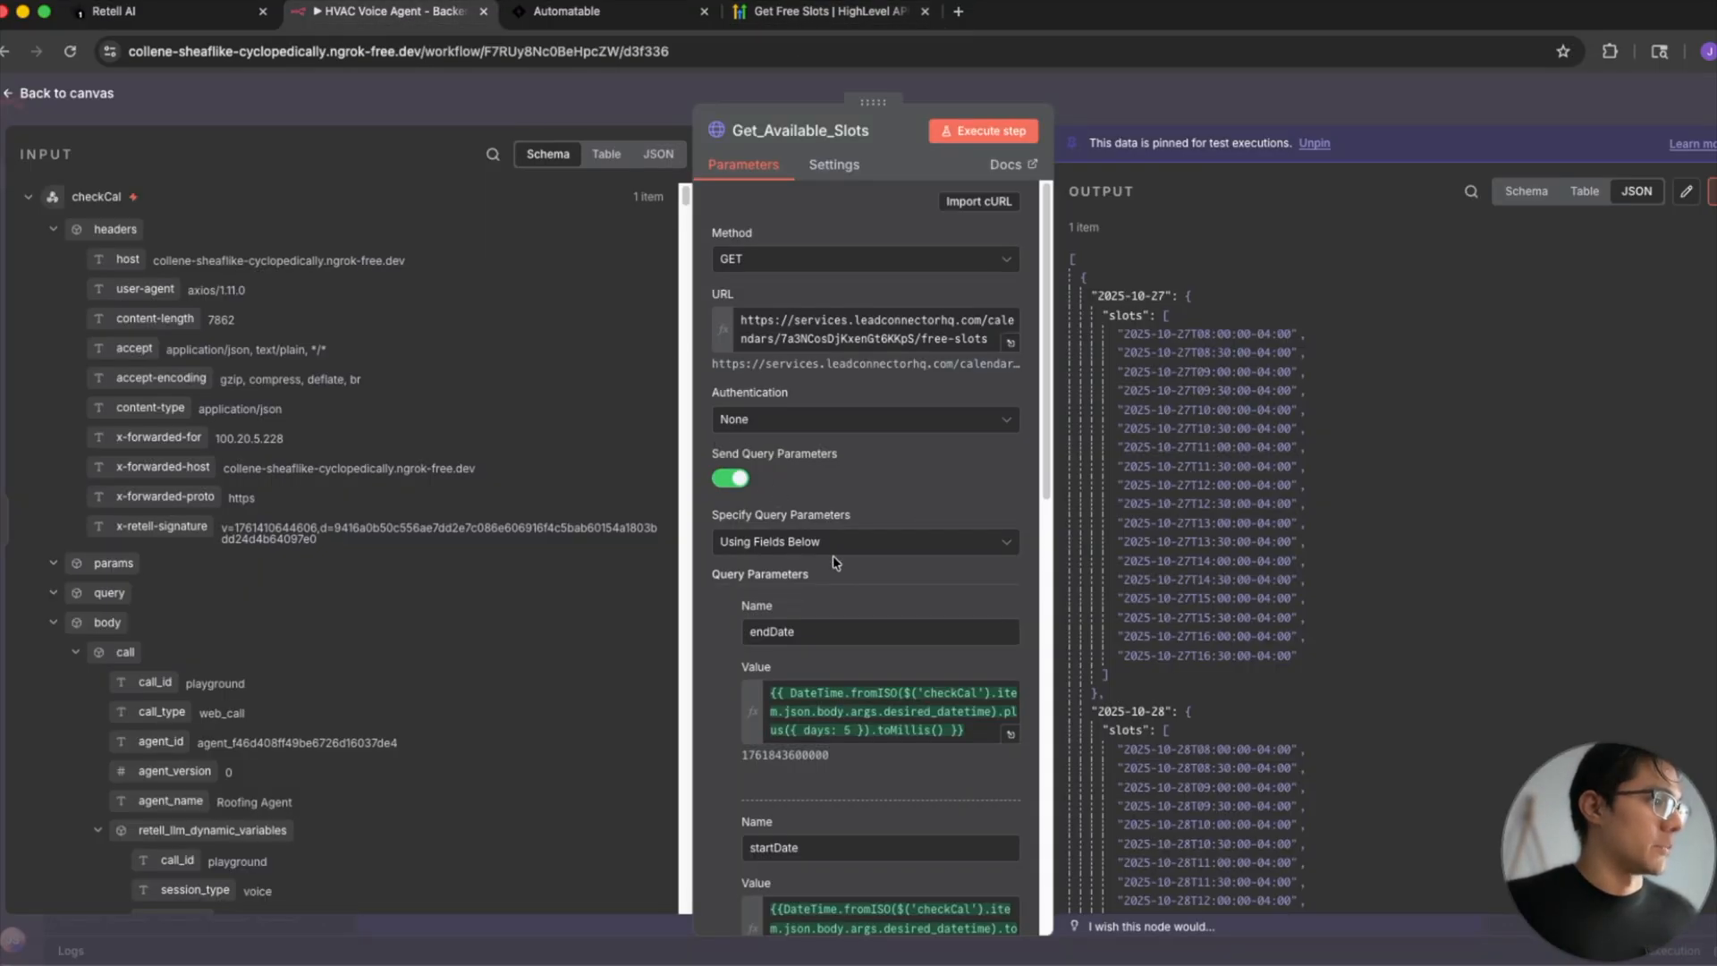
- Examine the Get_Available_Slots node's endDate and startDate query parameters and its Accept, Authorization and Version headers
scroll(834, 555, down, 3)
scroll(837, 565, down, 4)
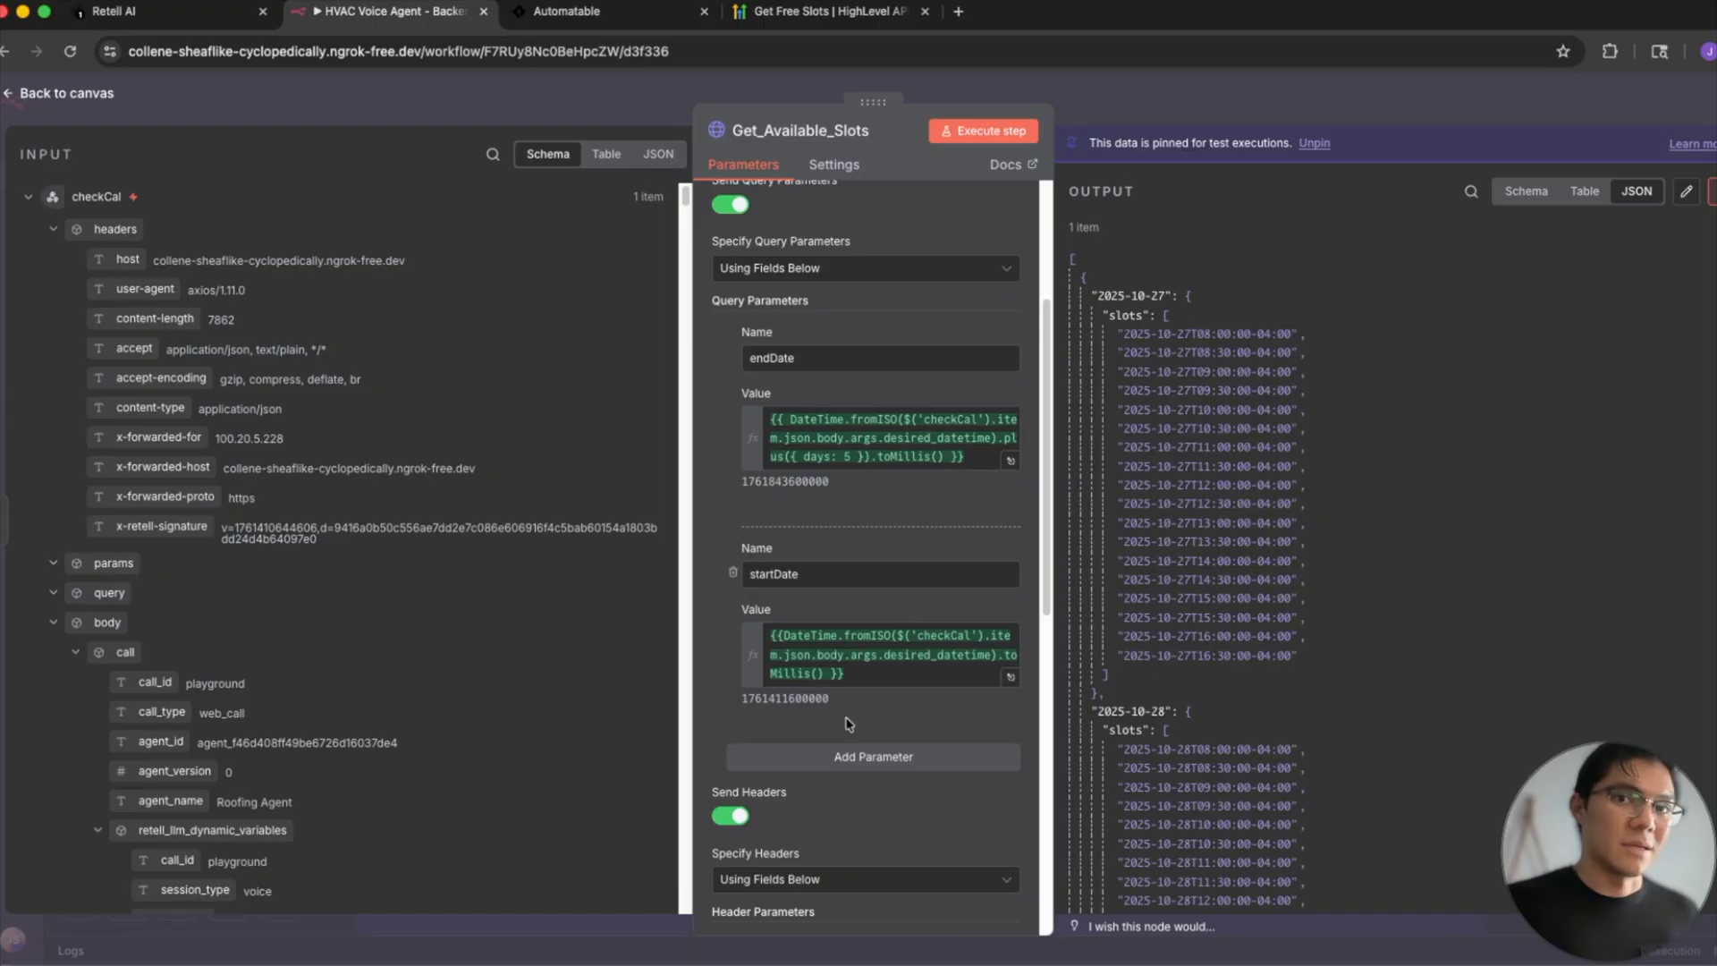
scroll(849, 724, down, 4)
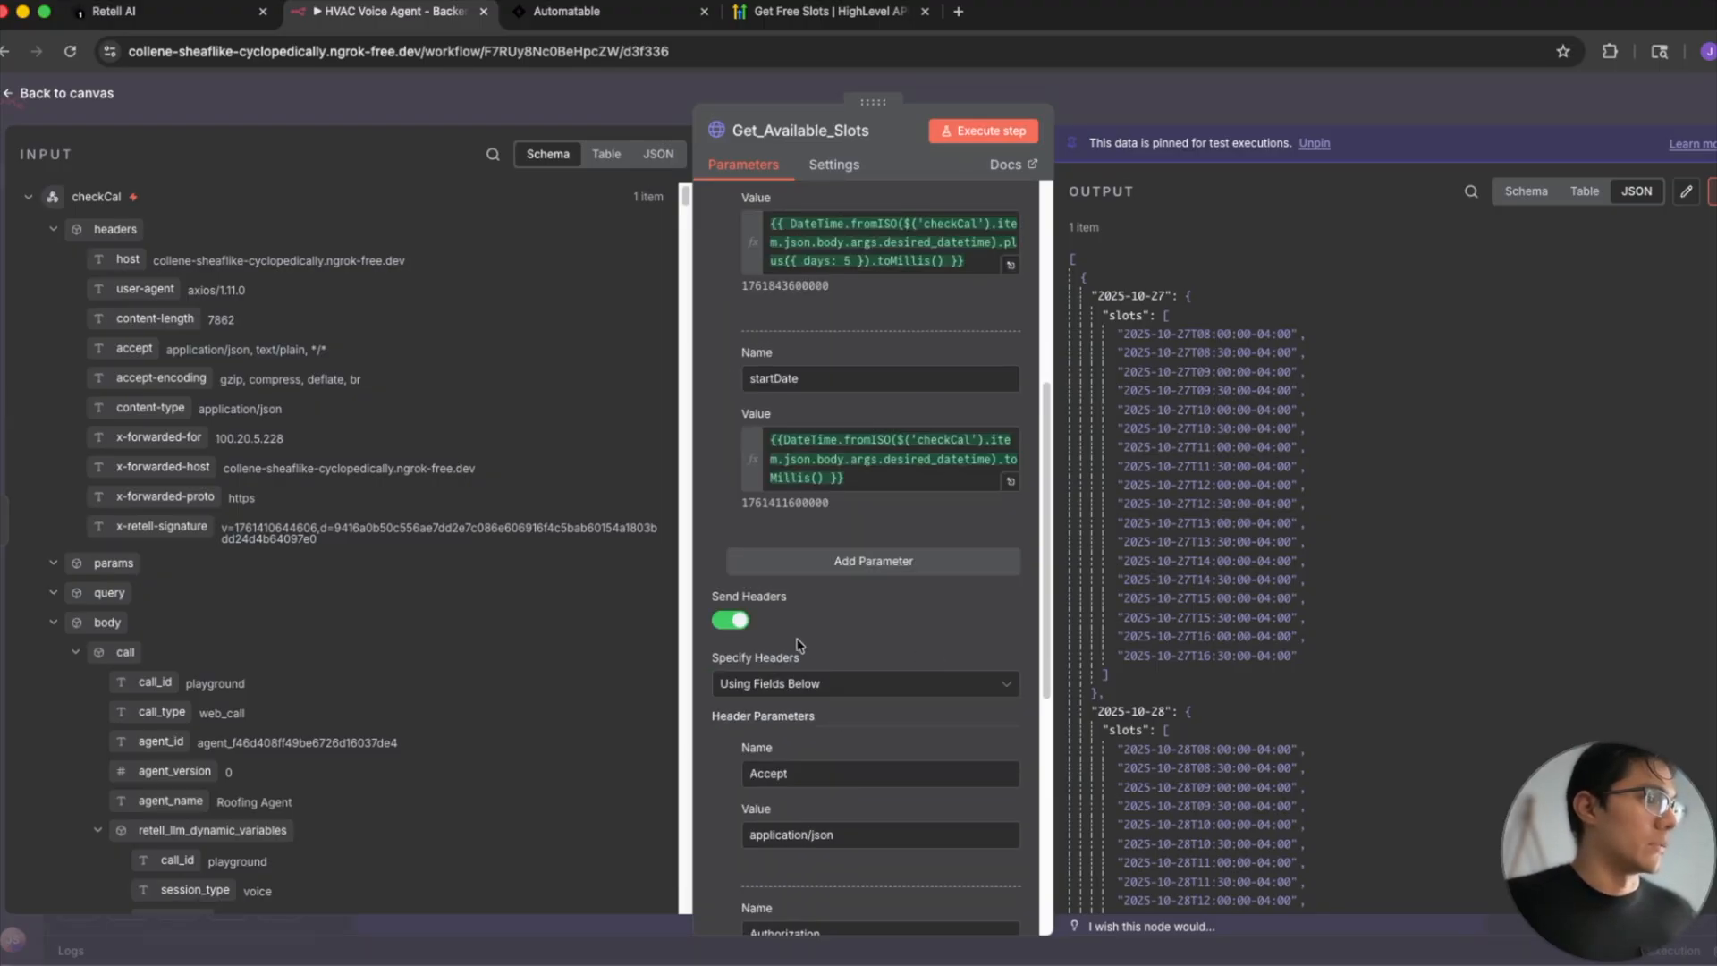
scroll(801, 642, down, 3)
scroll(801, 644, down, 4)
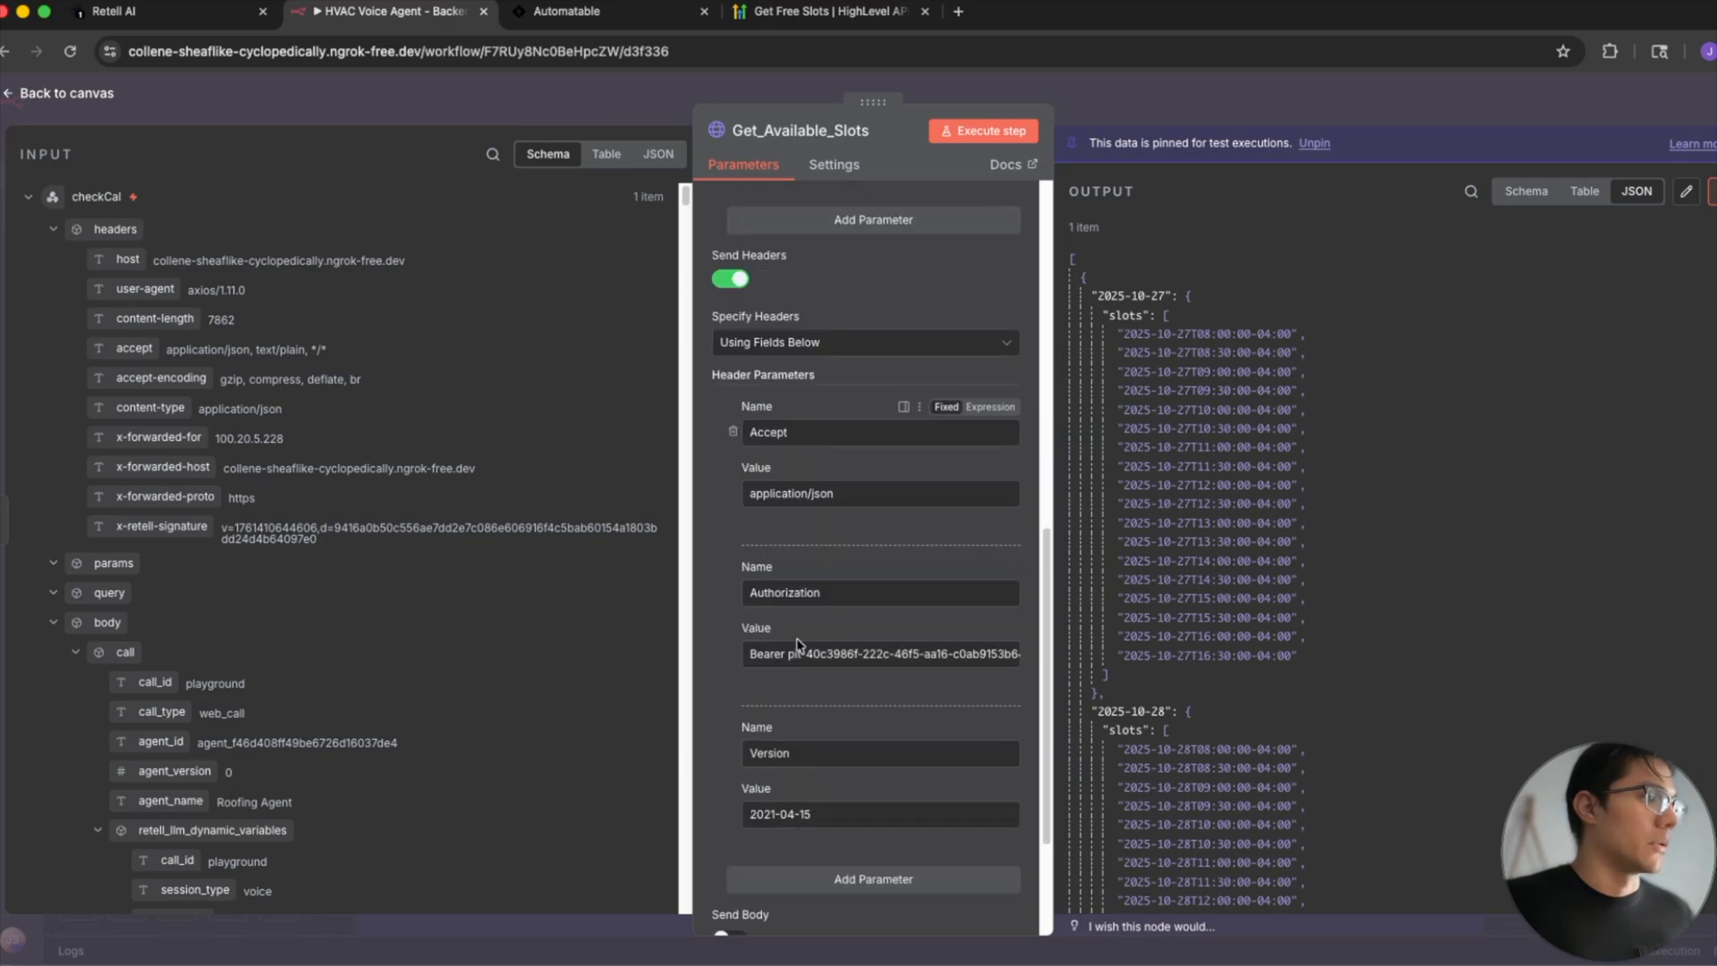
key(ctrl+a)
drag(616, 797, 726, 684)
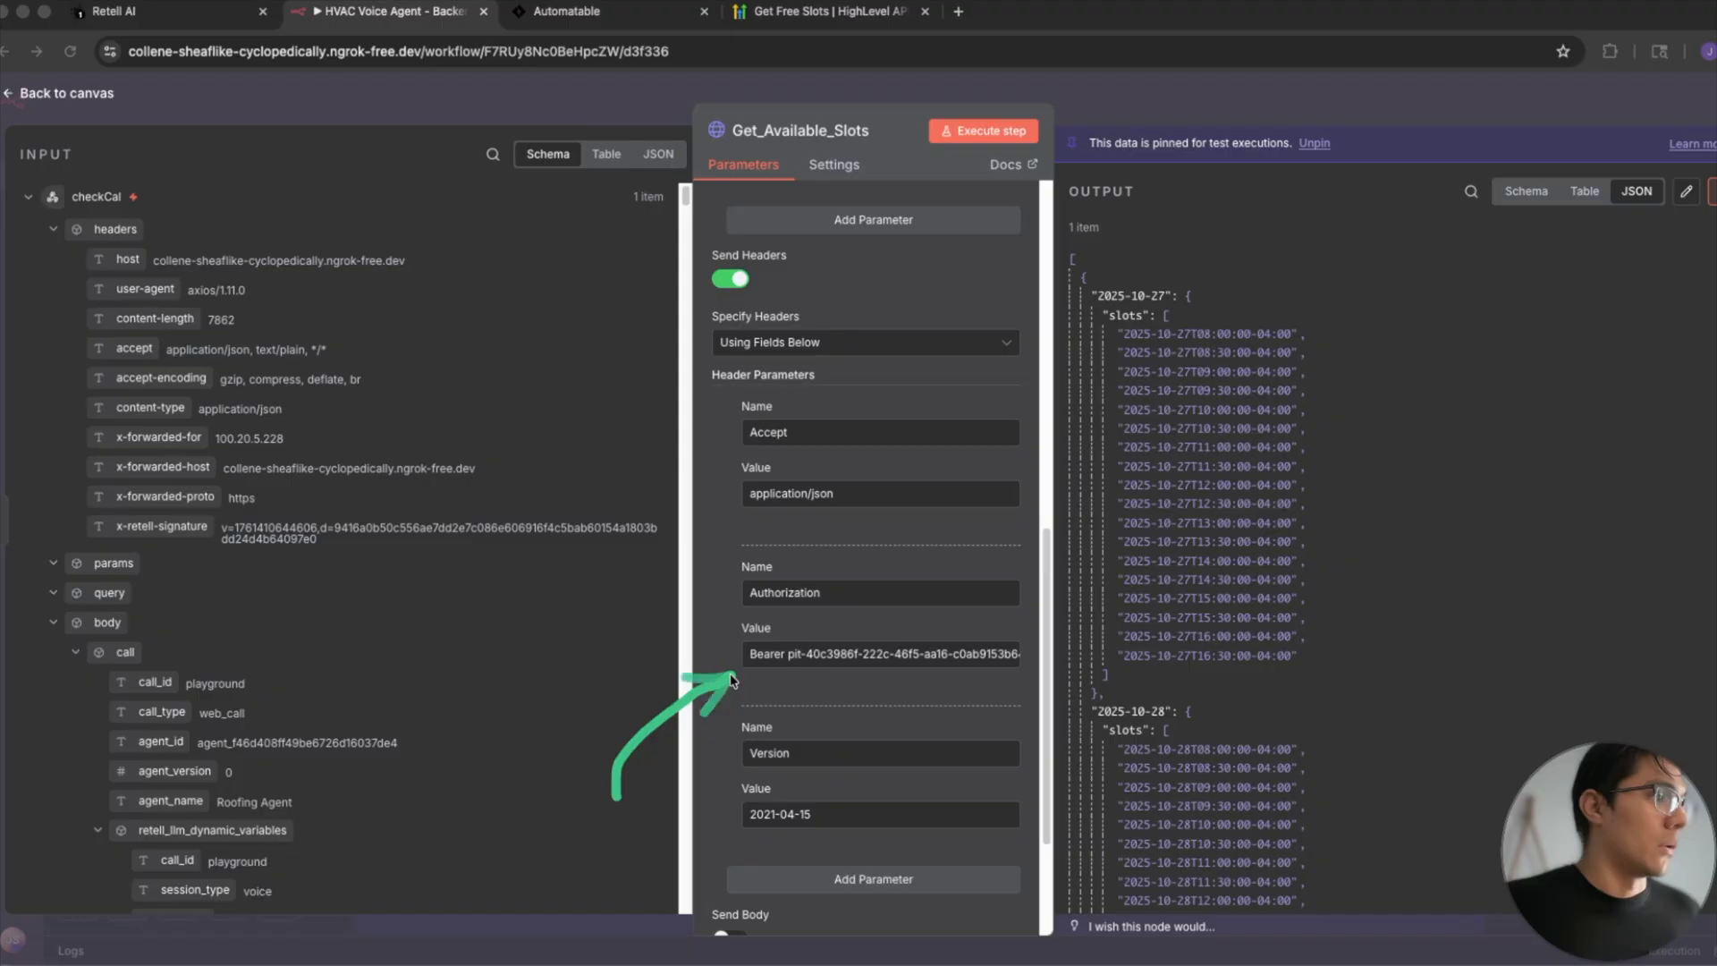
- Switch to GoHighLevel and open the account's Private Integrations settings
click(641, 13)
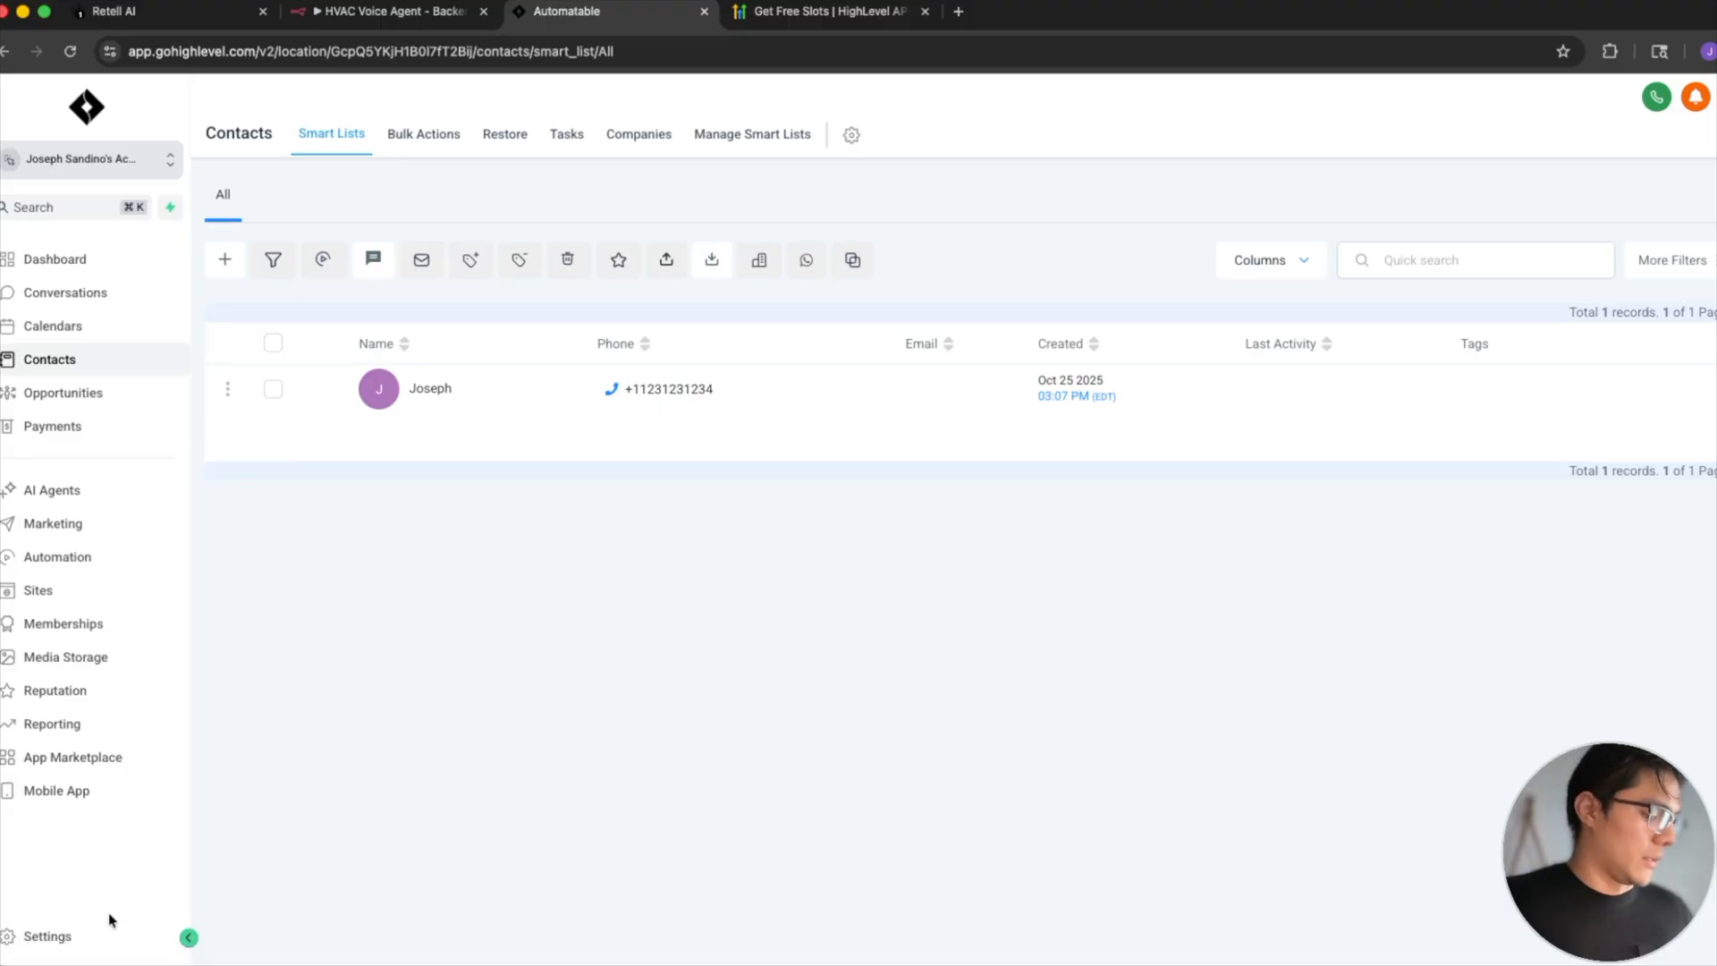
drag(230, 782, 92, 914)
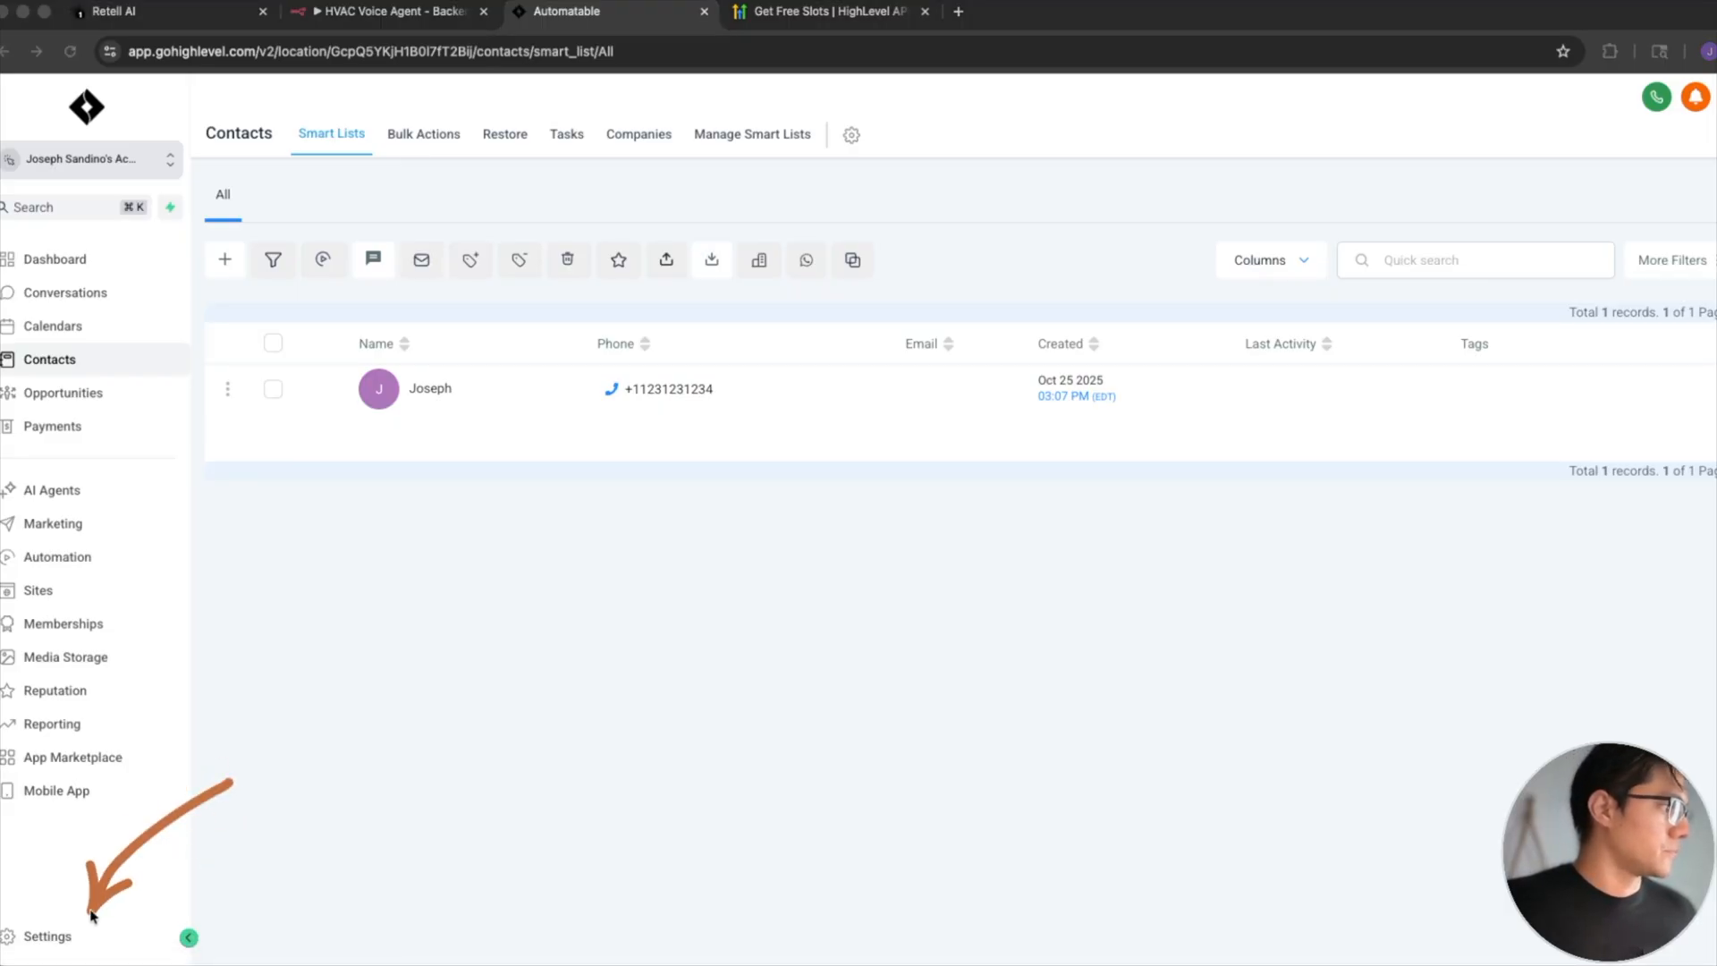
click(41, 937)
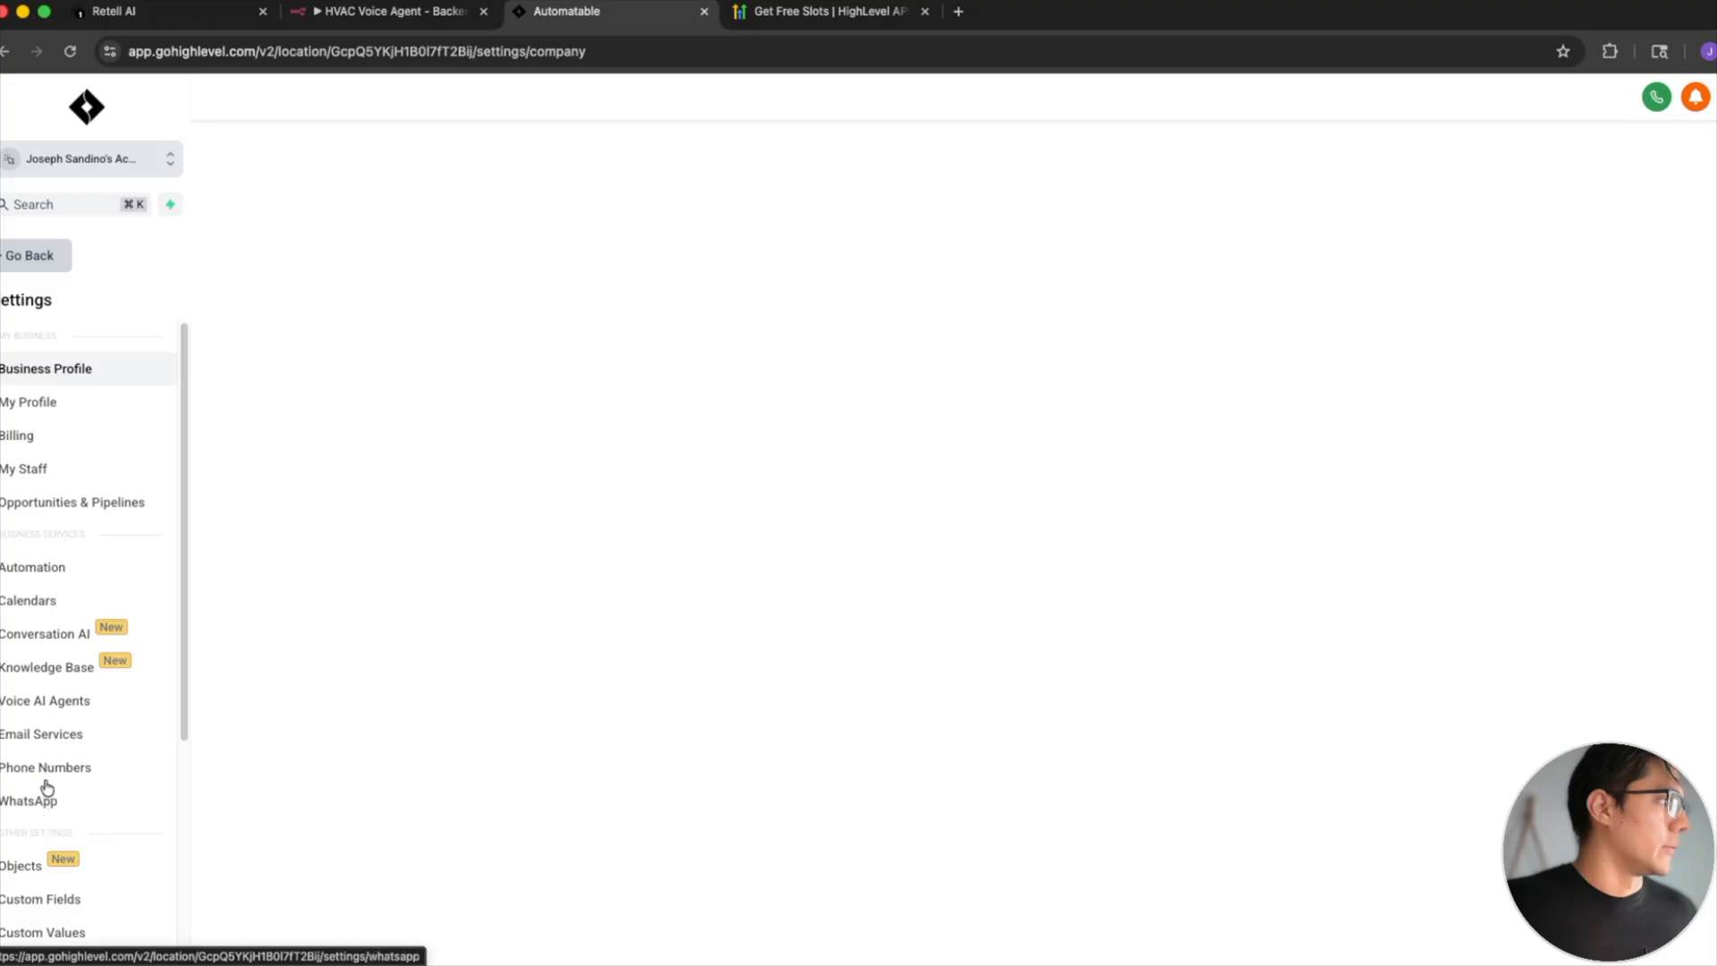
scroll(47, 823, down, 4)
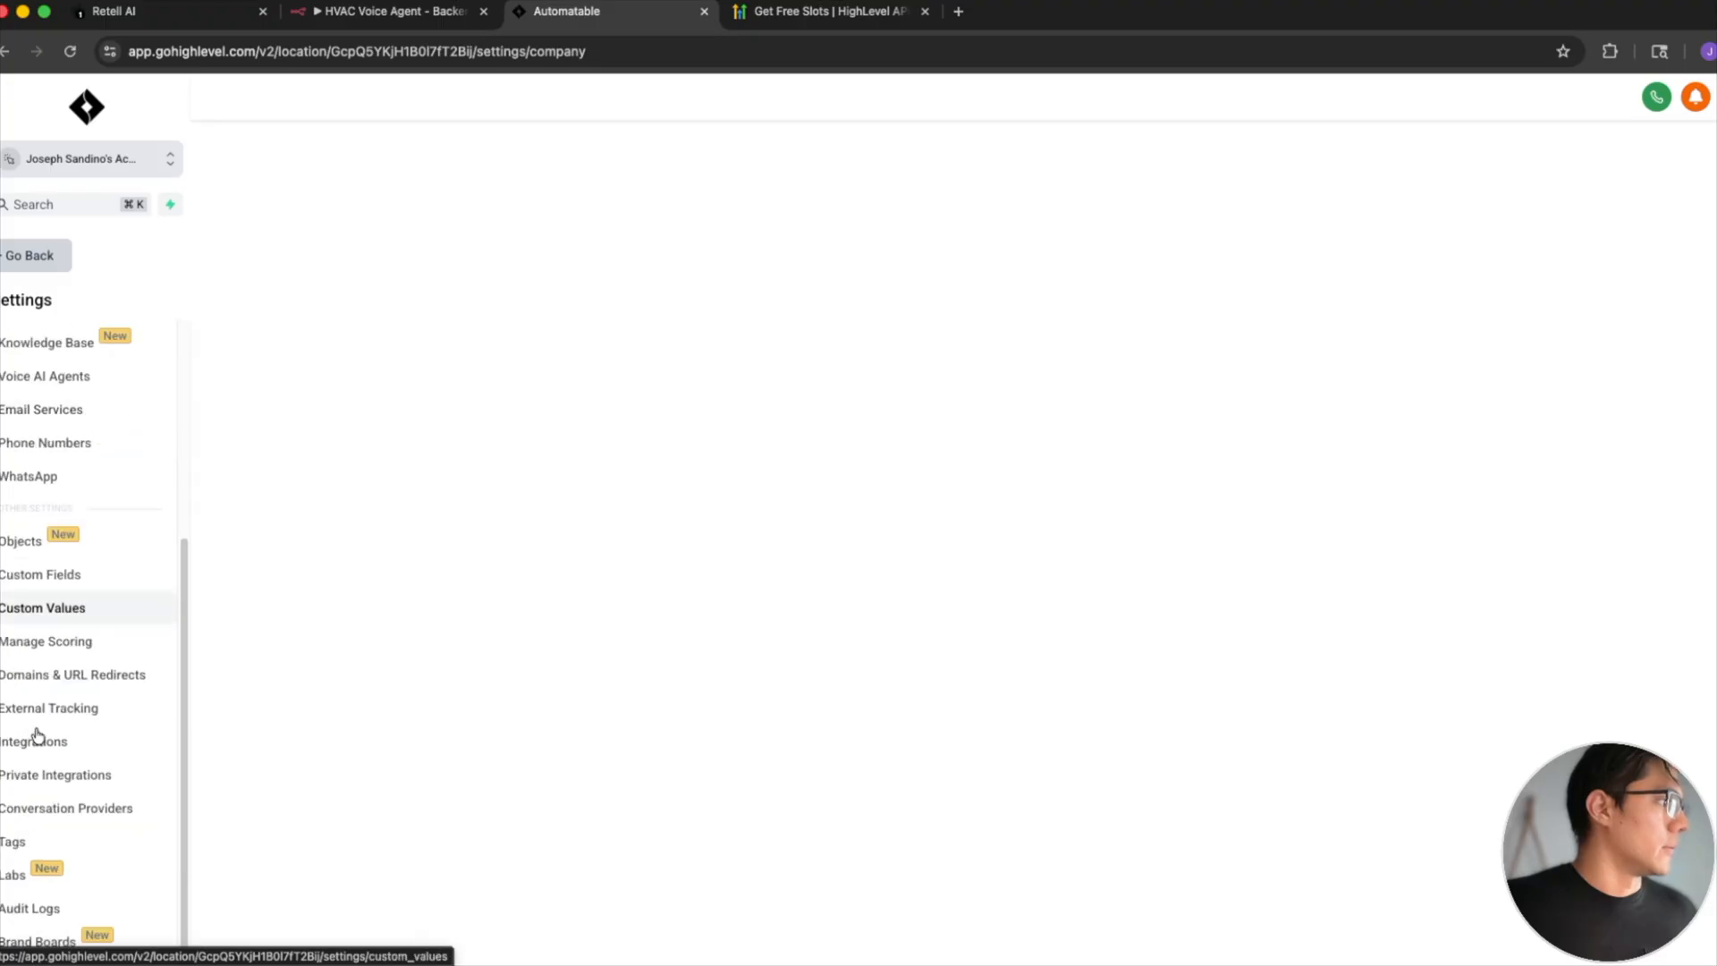
click(95, 788)
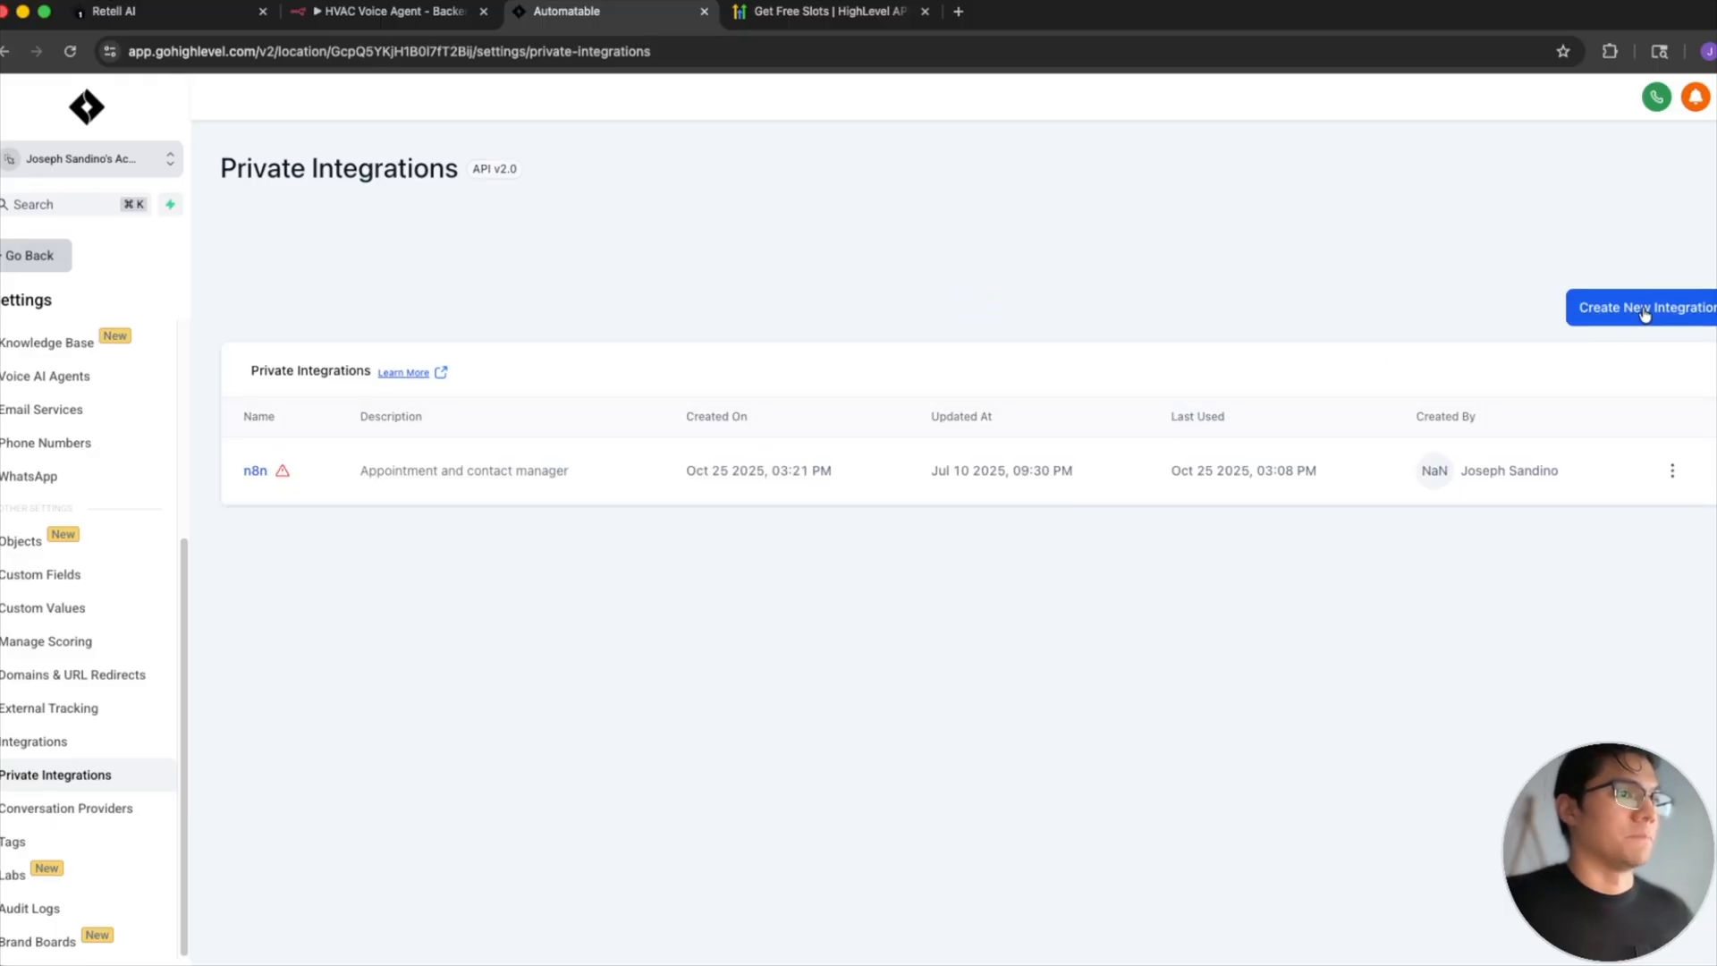
- Start a new private integration named n8n, leaving its description blank, and proceed to the scopes stage
click(1598, 320)
click(976, 483)
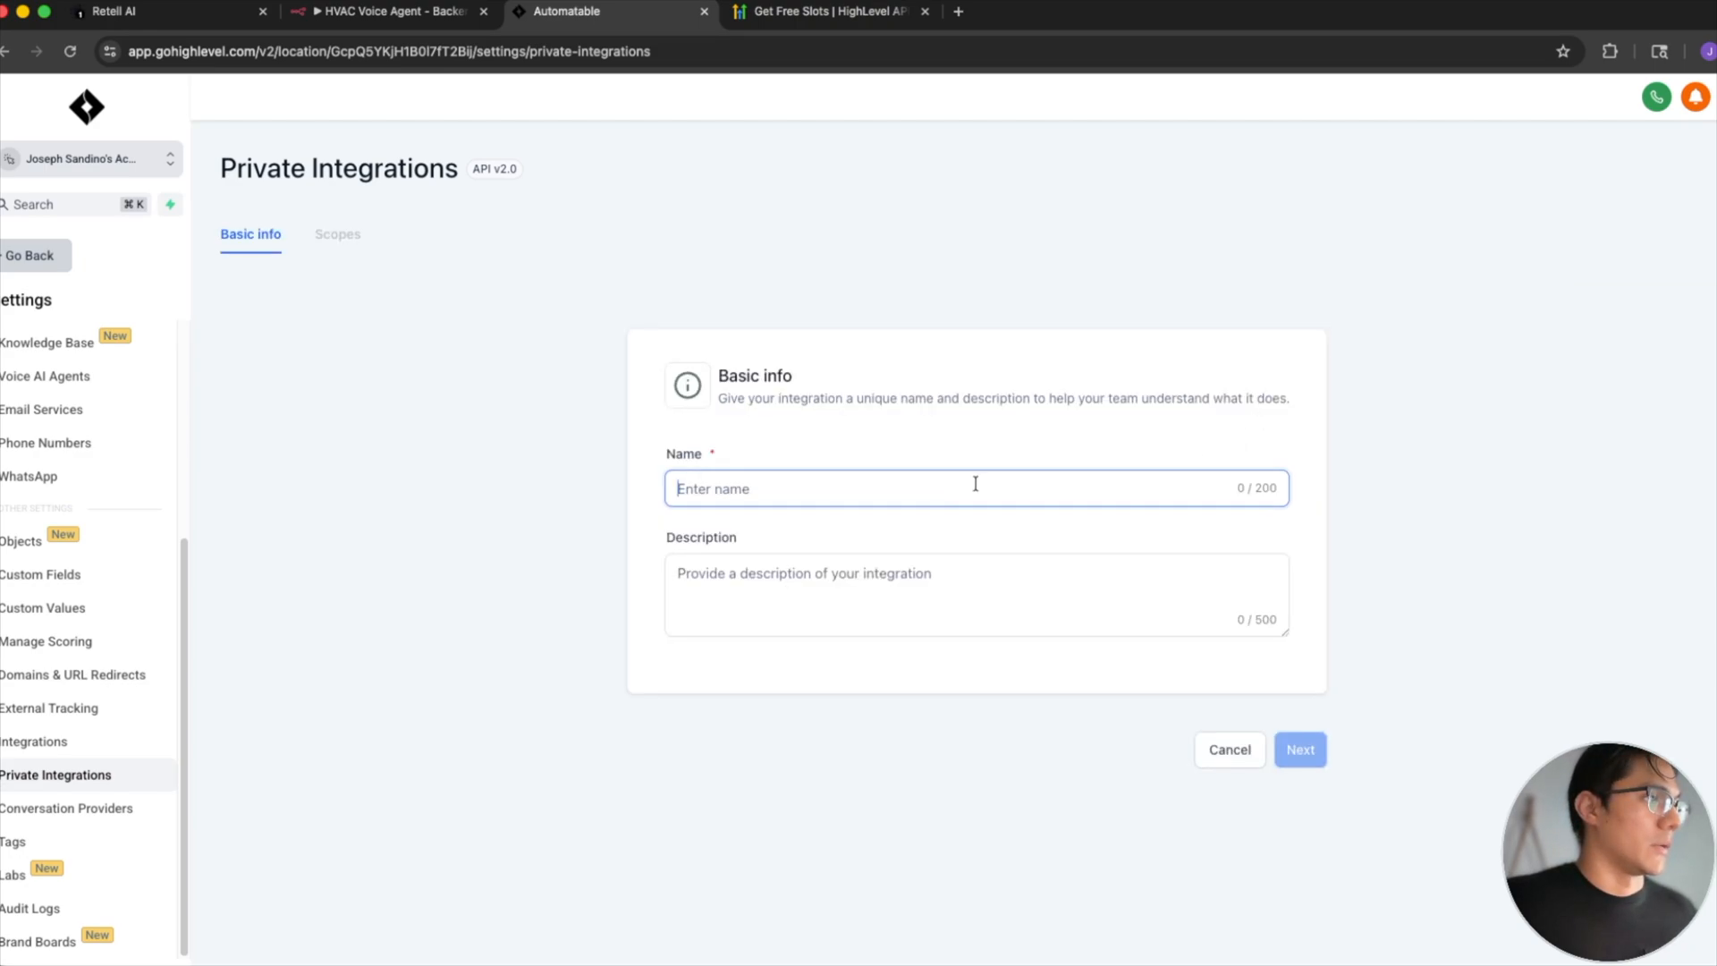
text(n8n)
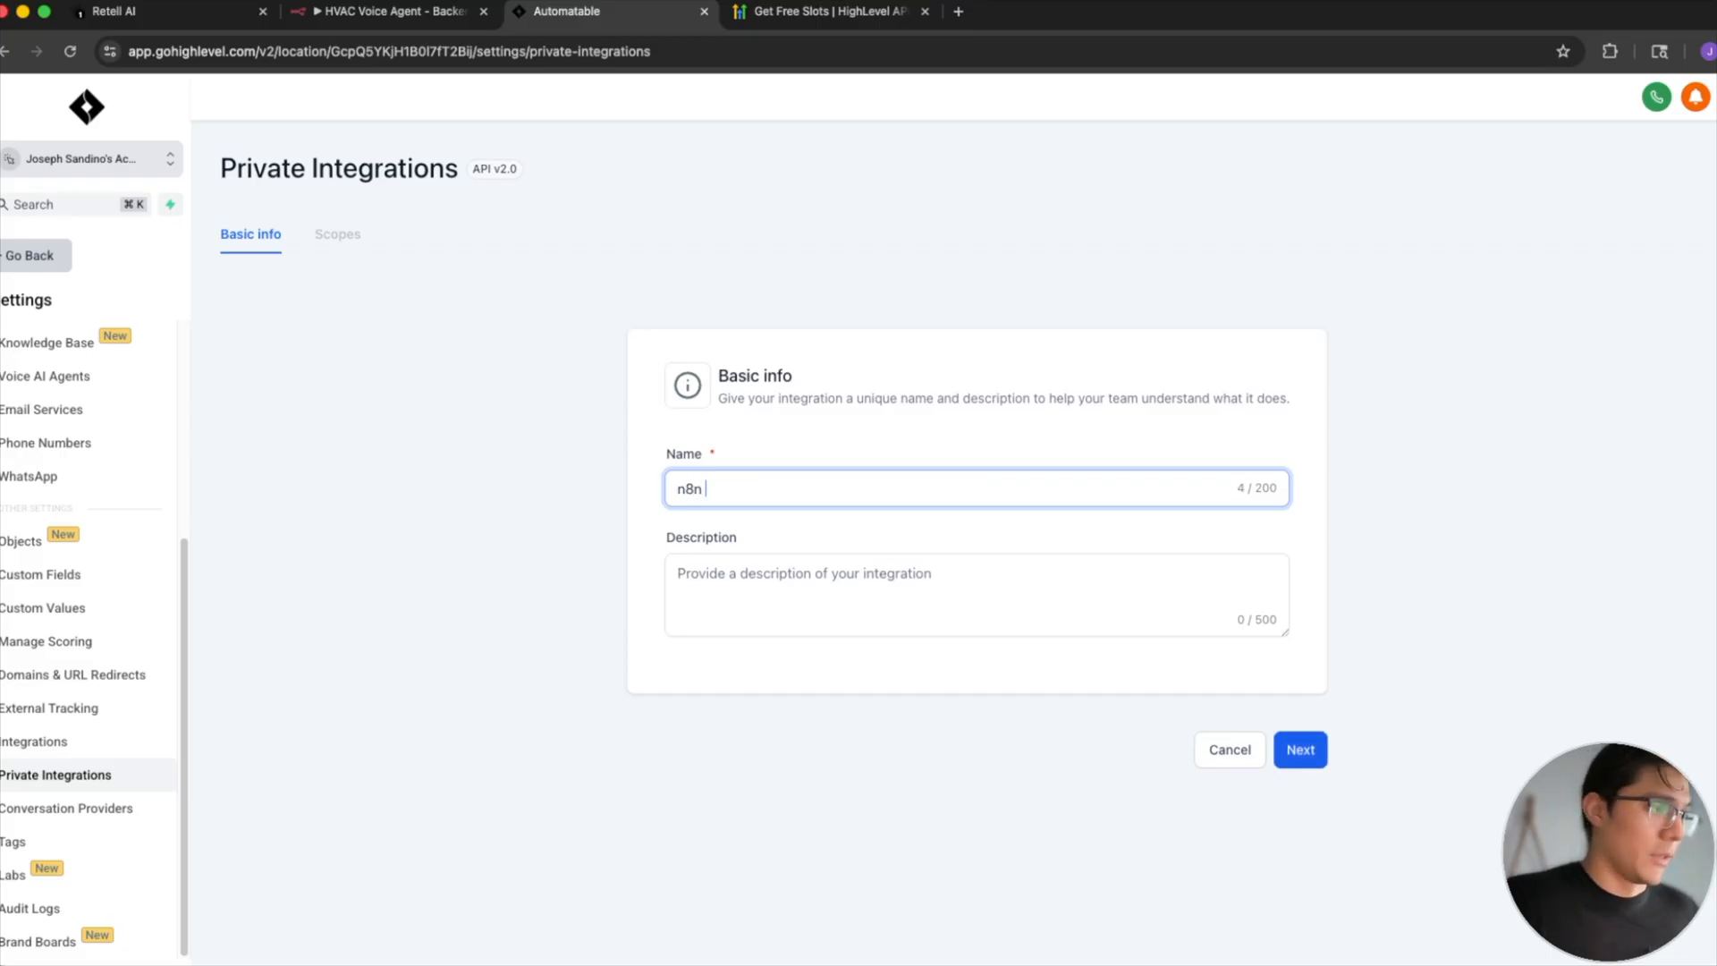
click(993, 588)
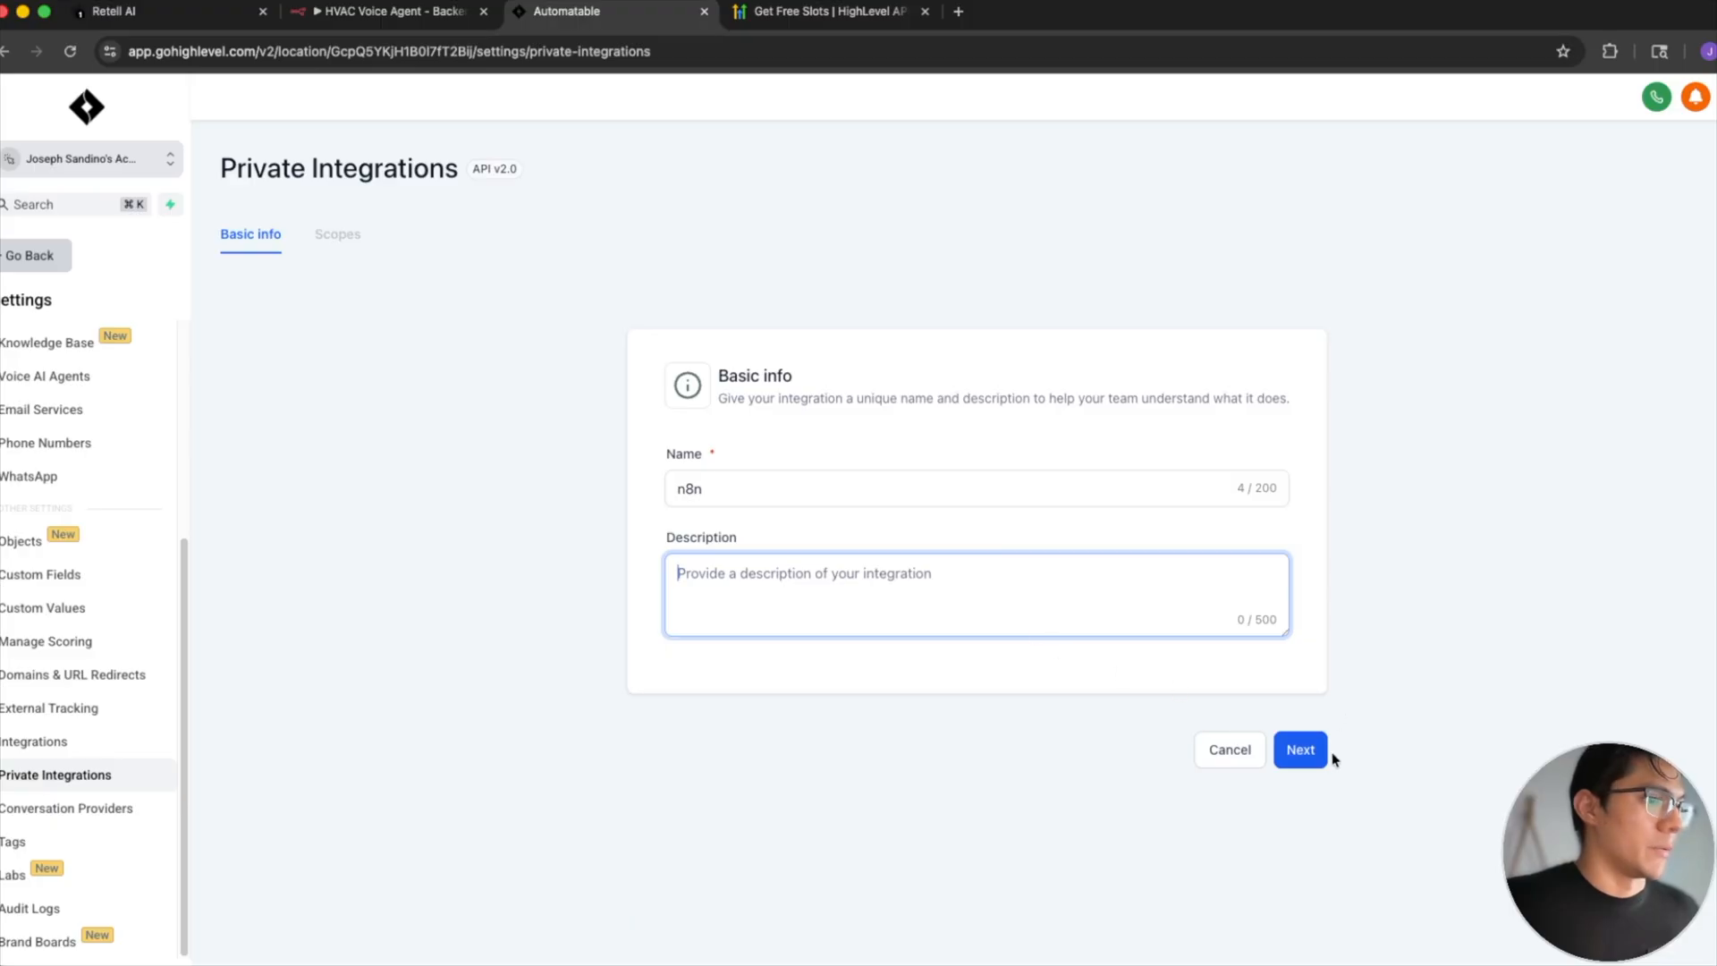
click(1300, 749)
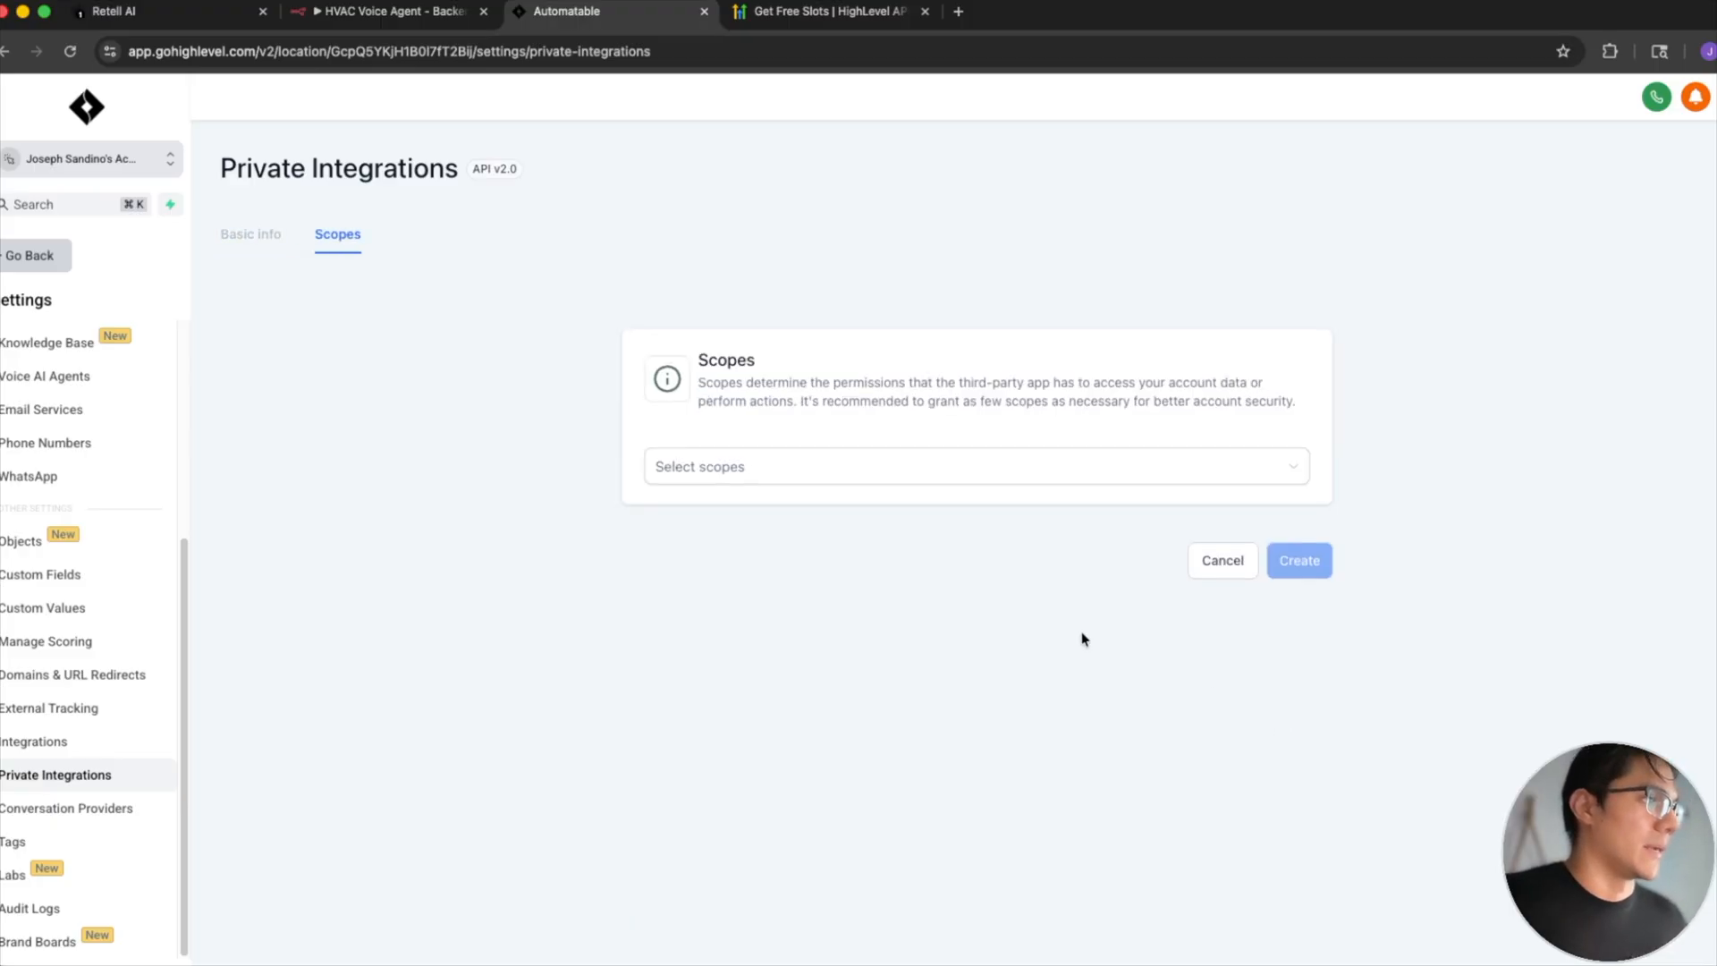
- Look through the permission scopes available for the new private integration
click(934, 473)
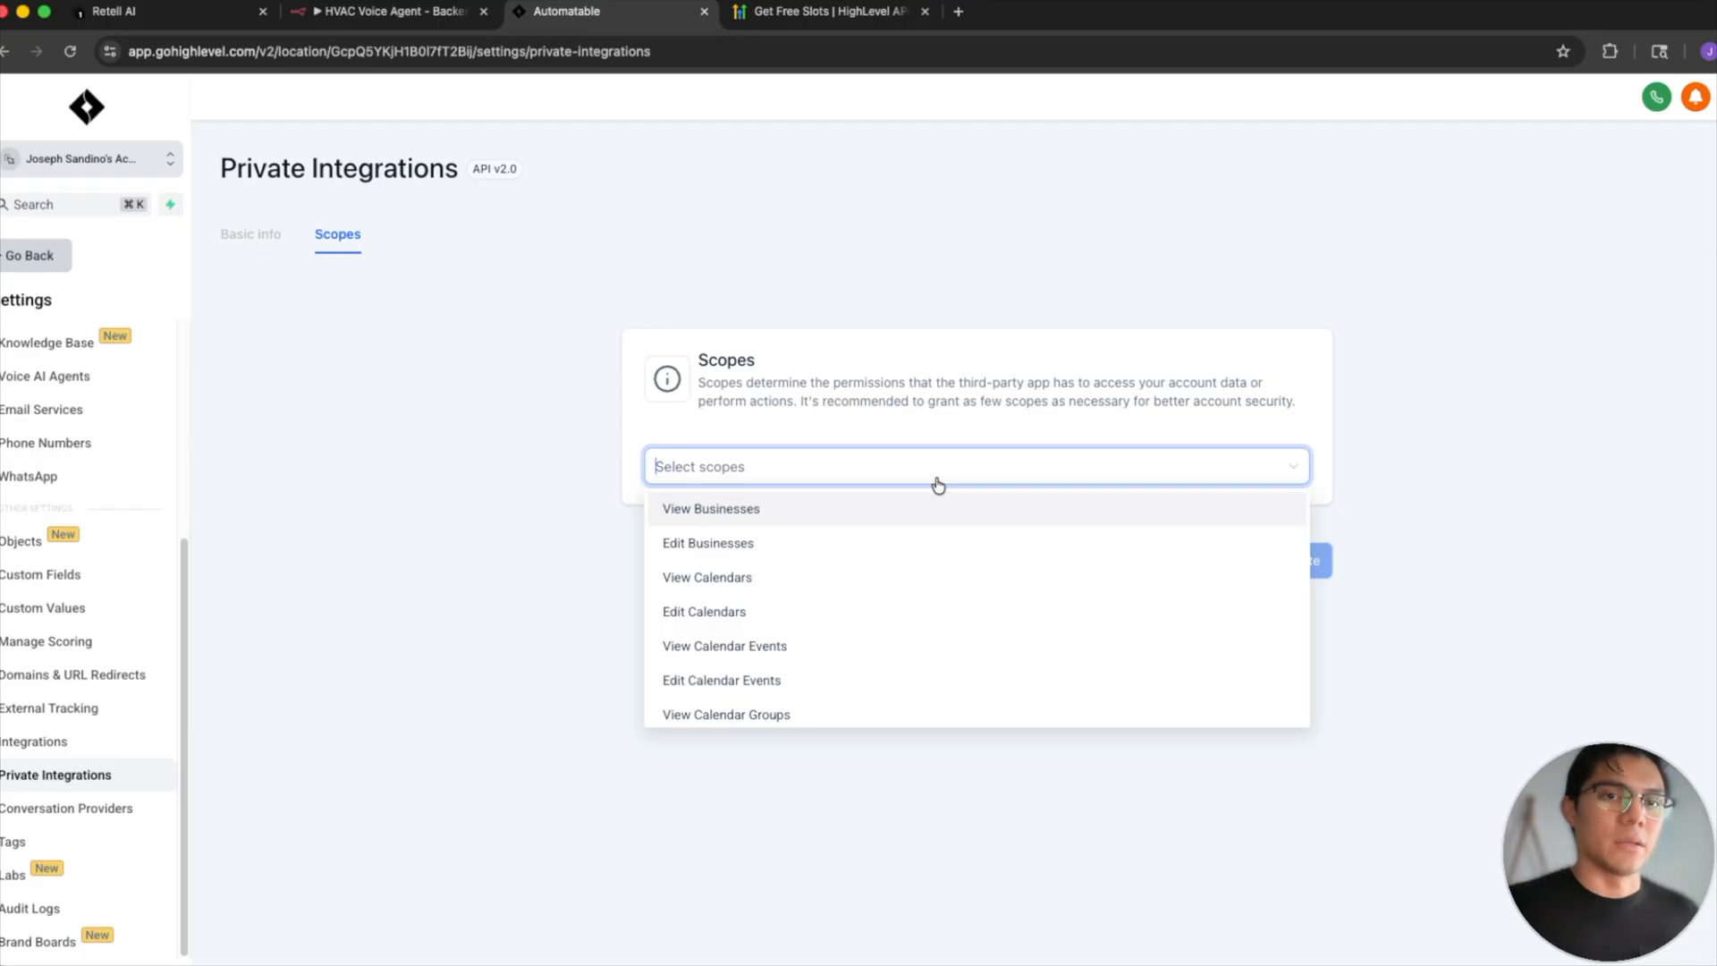
click(1230, 751)
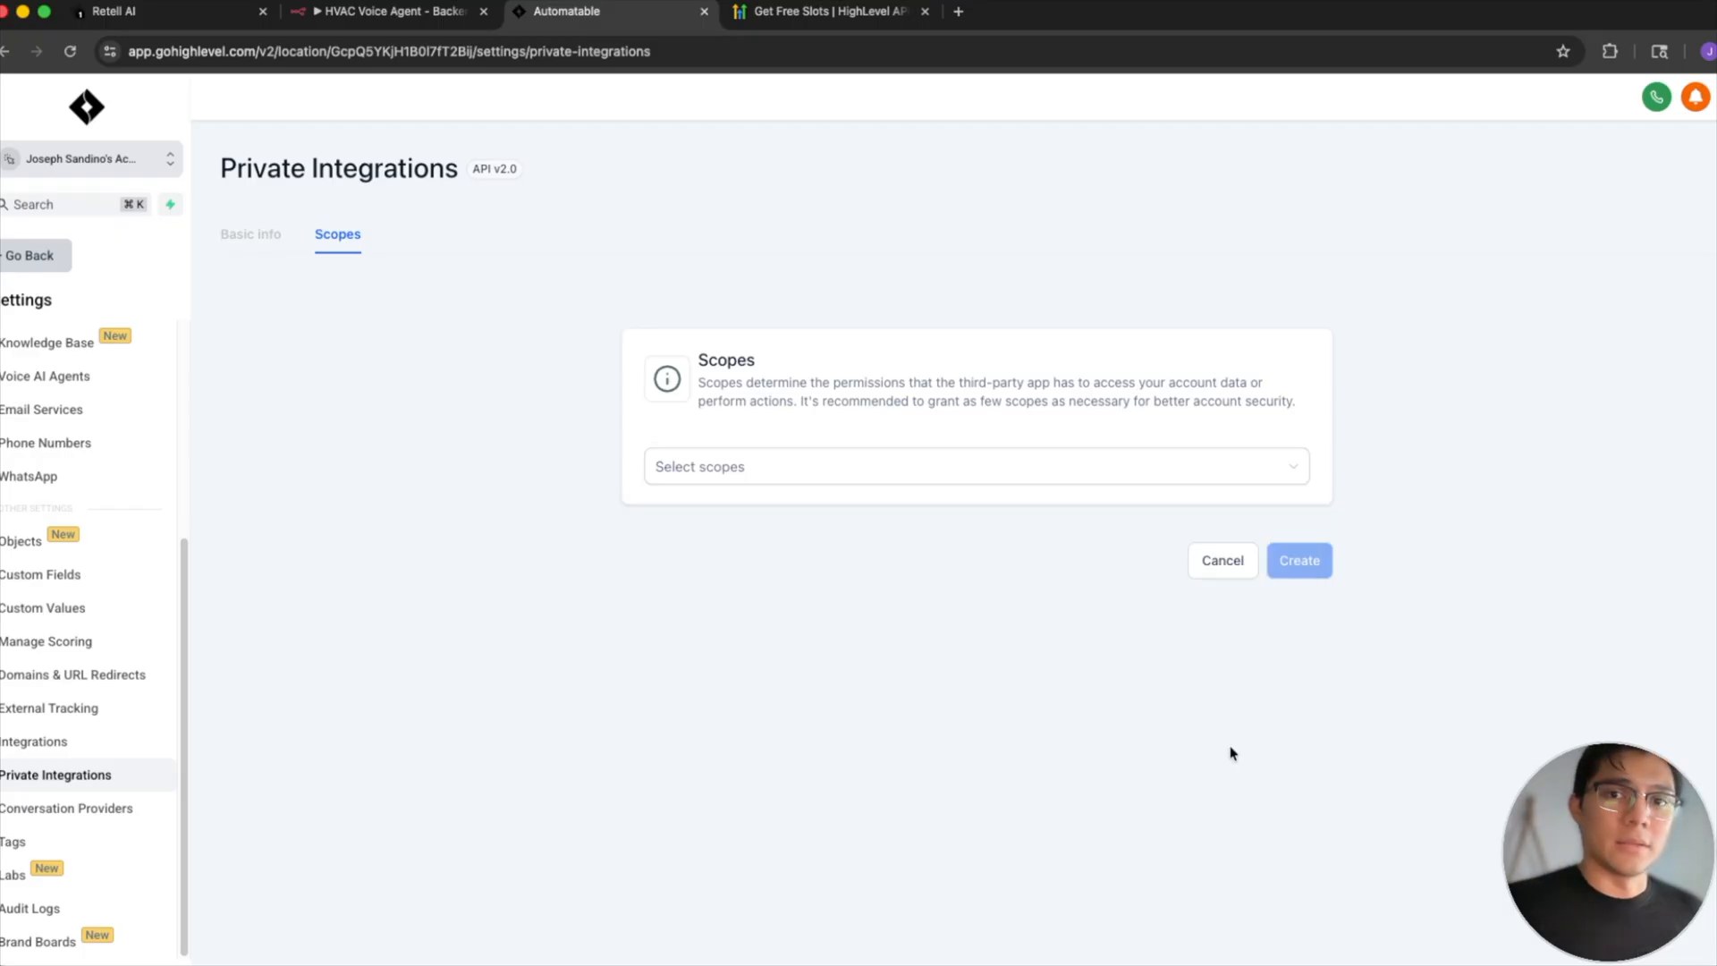
mouse_move(1231, 753)
mouse_down()
mouse_move(1227, 704)
mouse_move(1282, 584)
mouse_up()
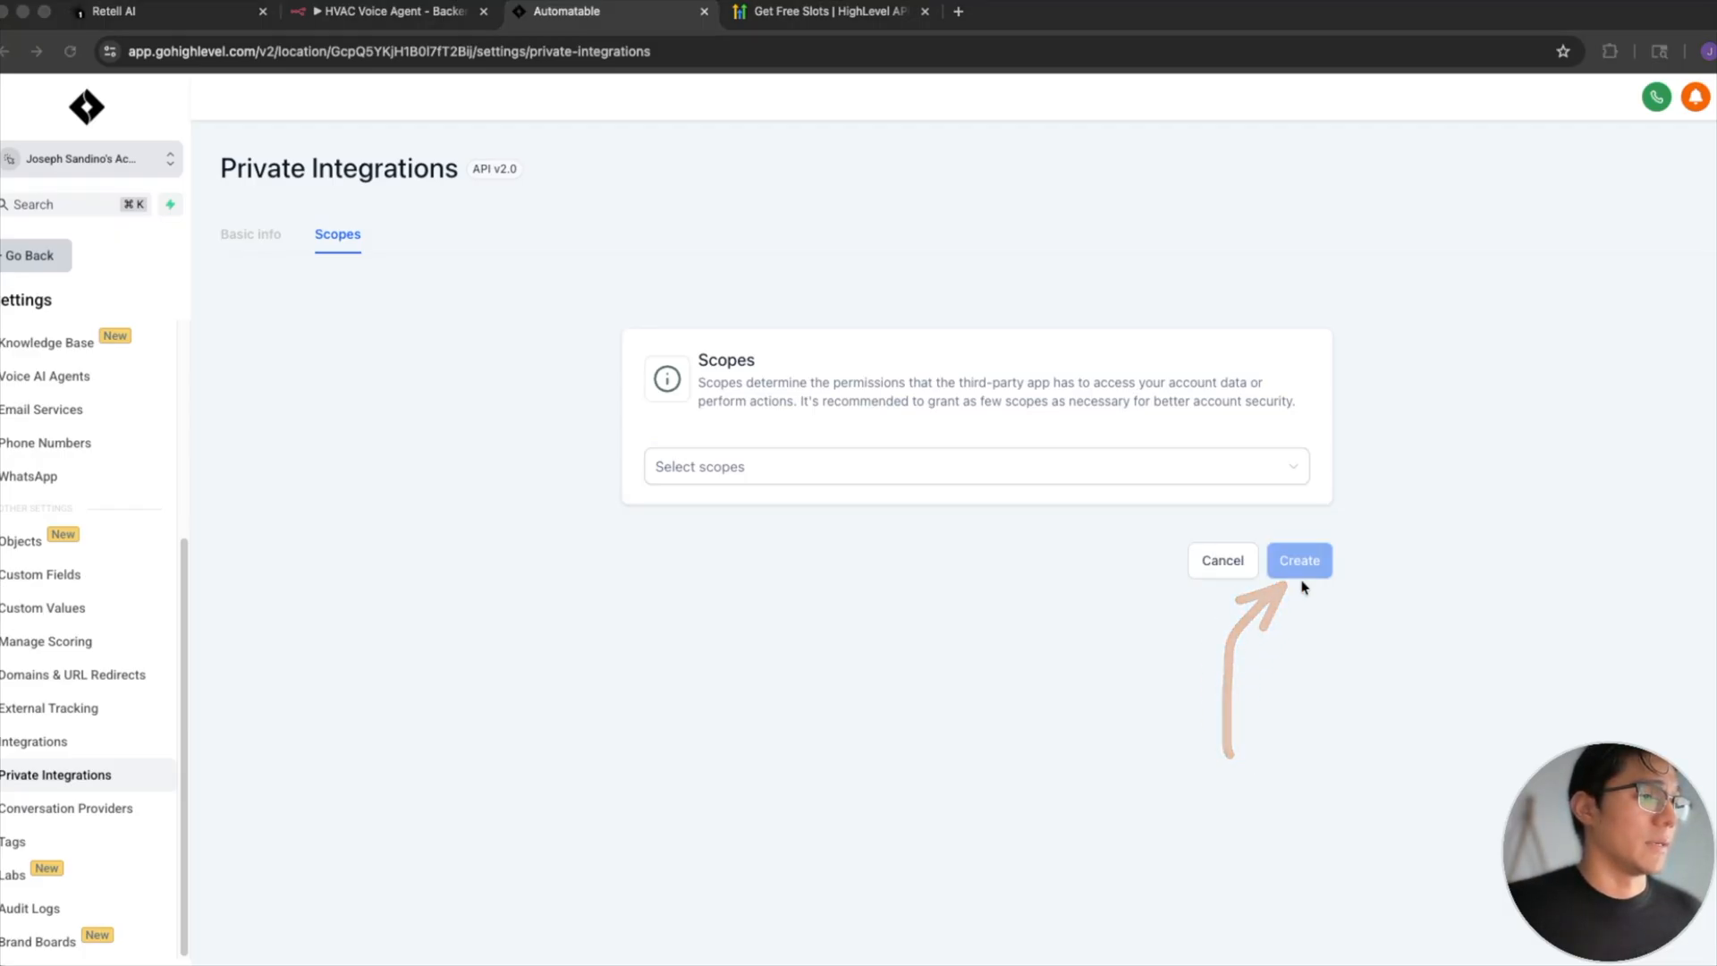
- Return to the Get_Available_Slots node in n8n and examine where the Authorization header's bearer token goes
key(ctrl+shift+Tab)
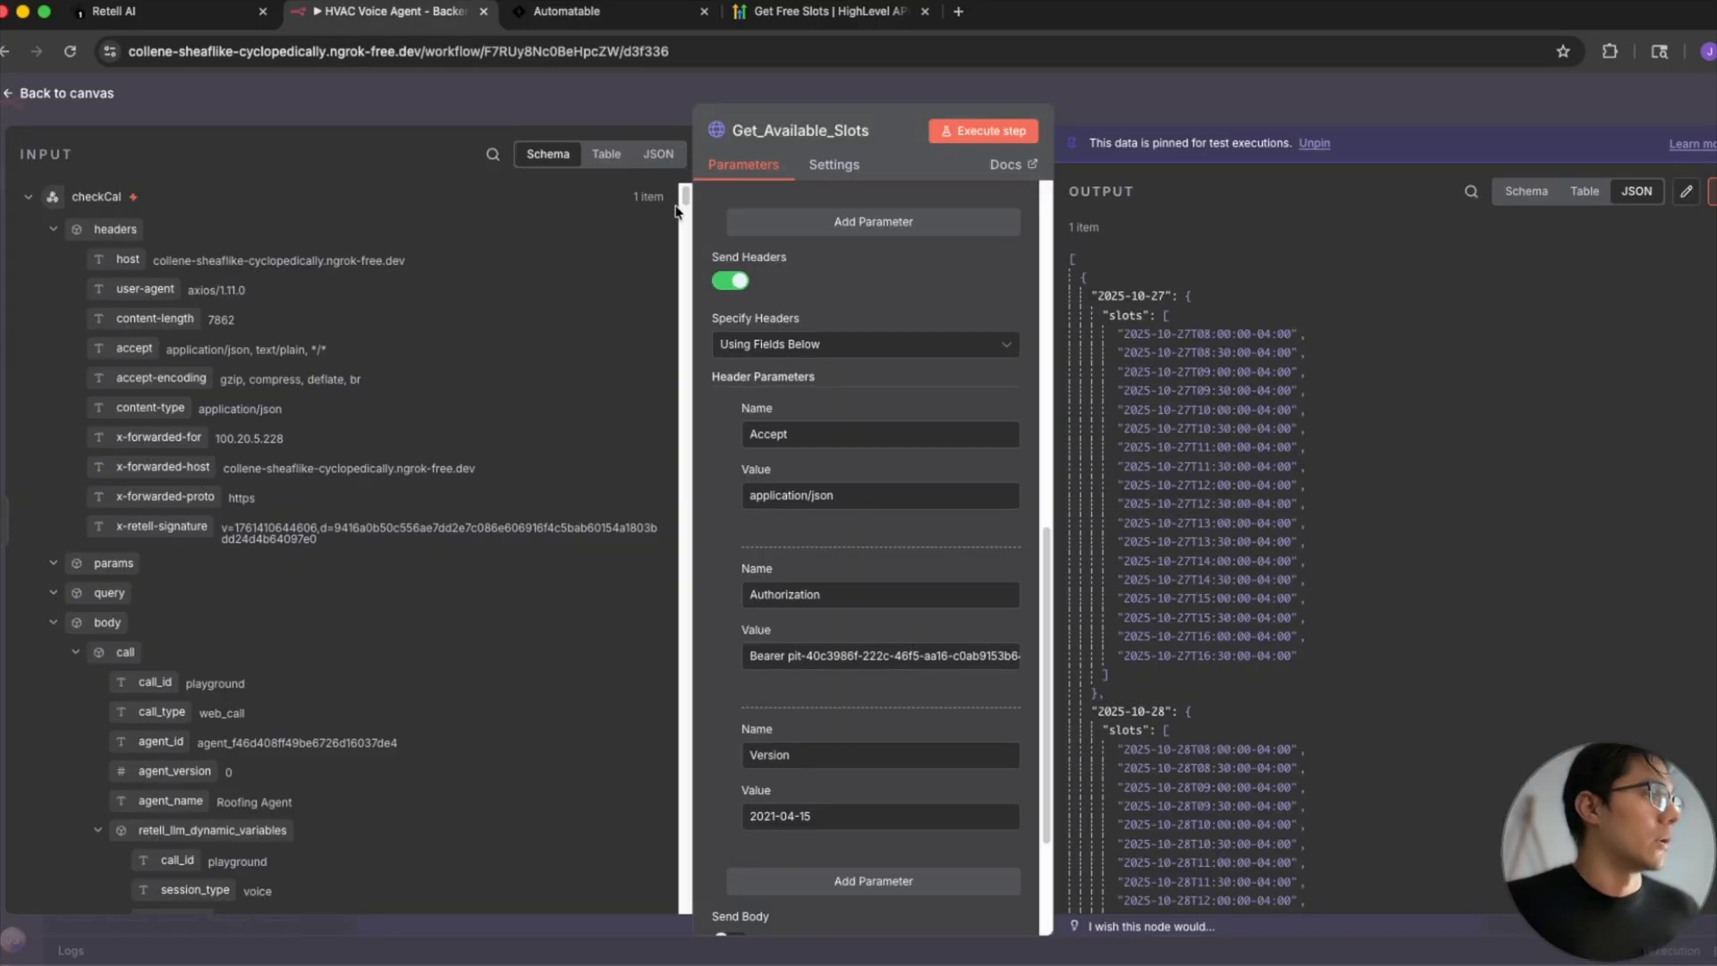
click(790, 658)
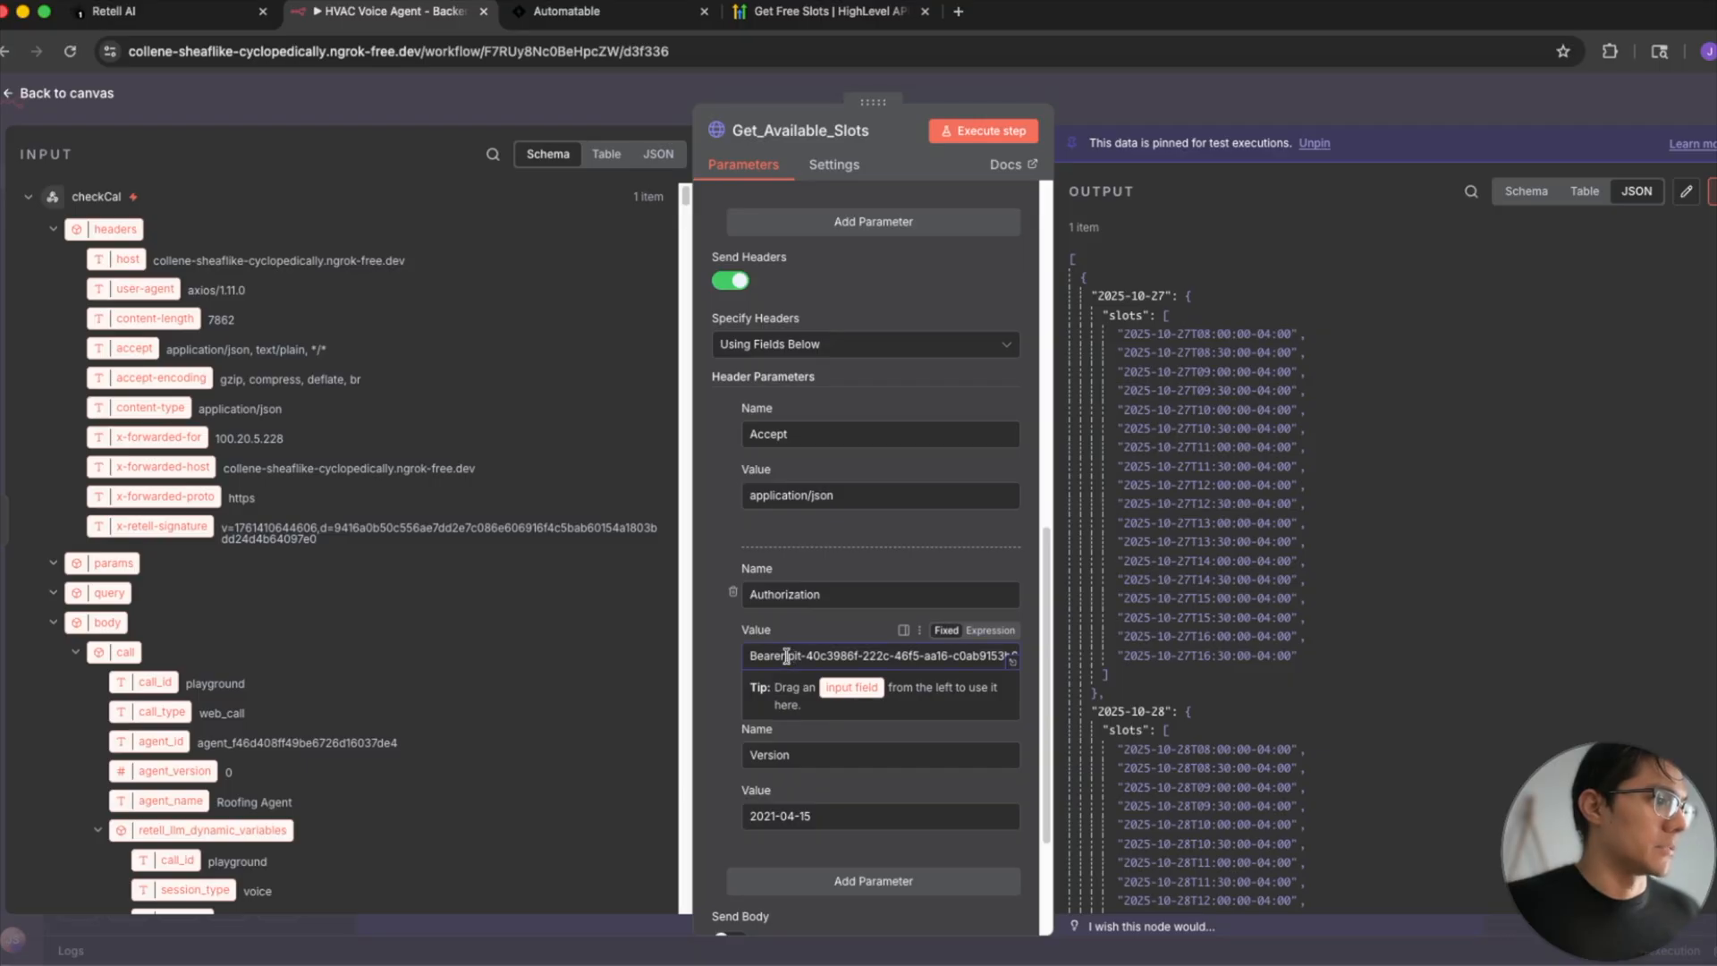
drag(786, 657, 945, 652)
click(723, 660)
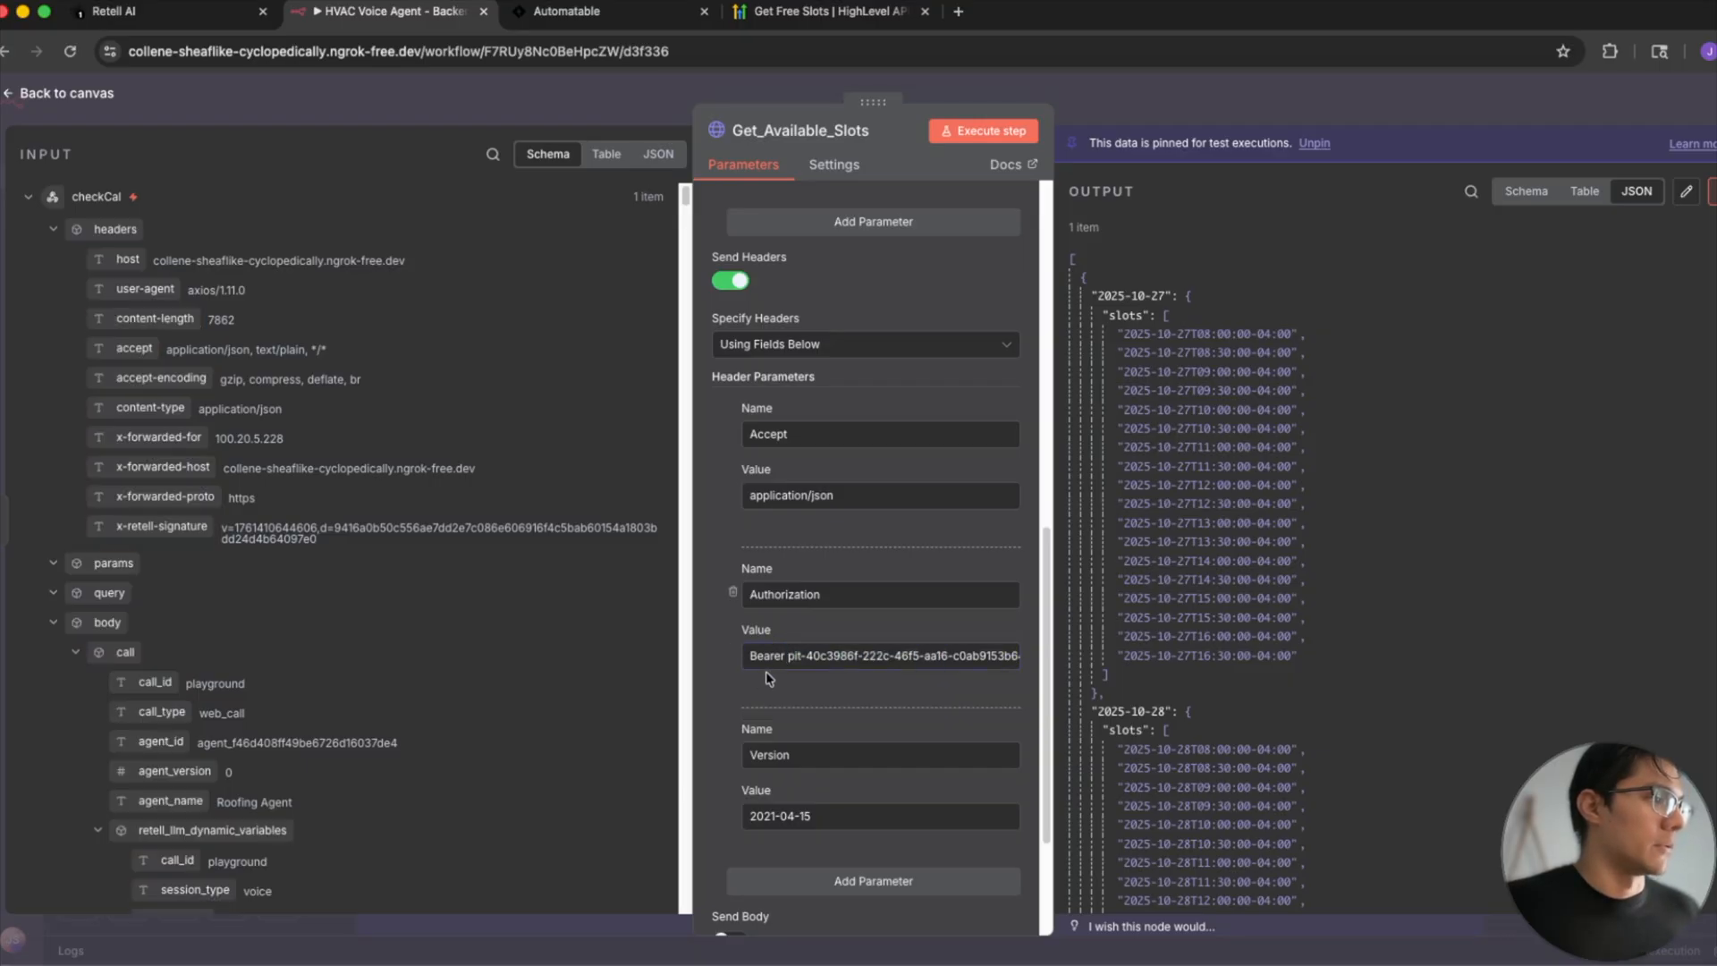
scroll(769, 677, down, 3)
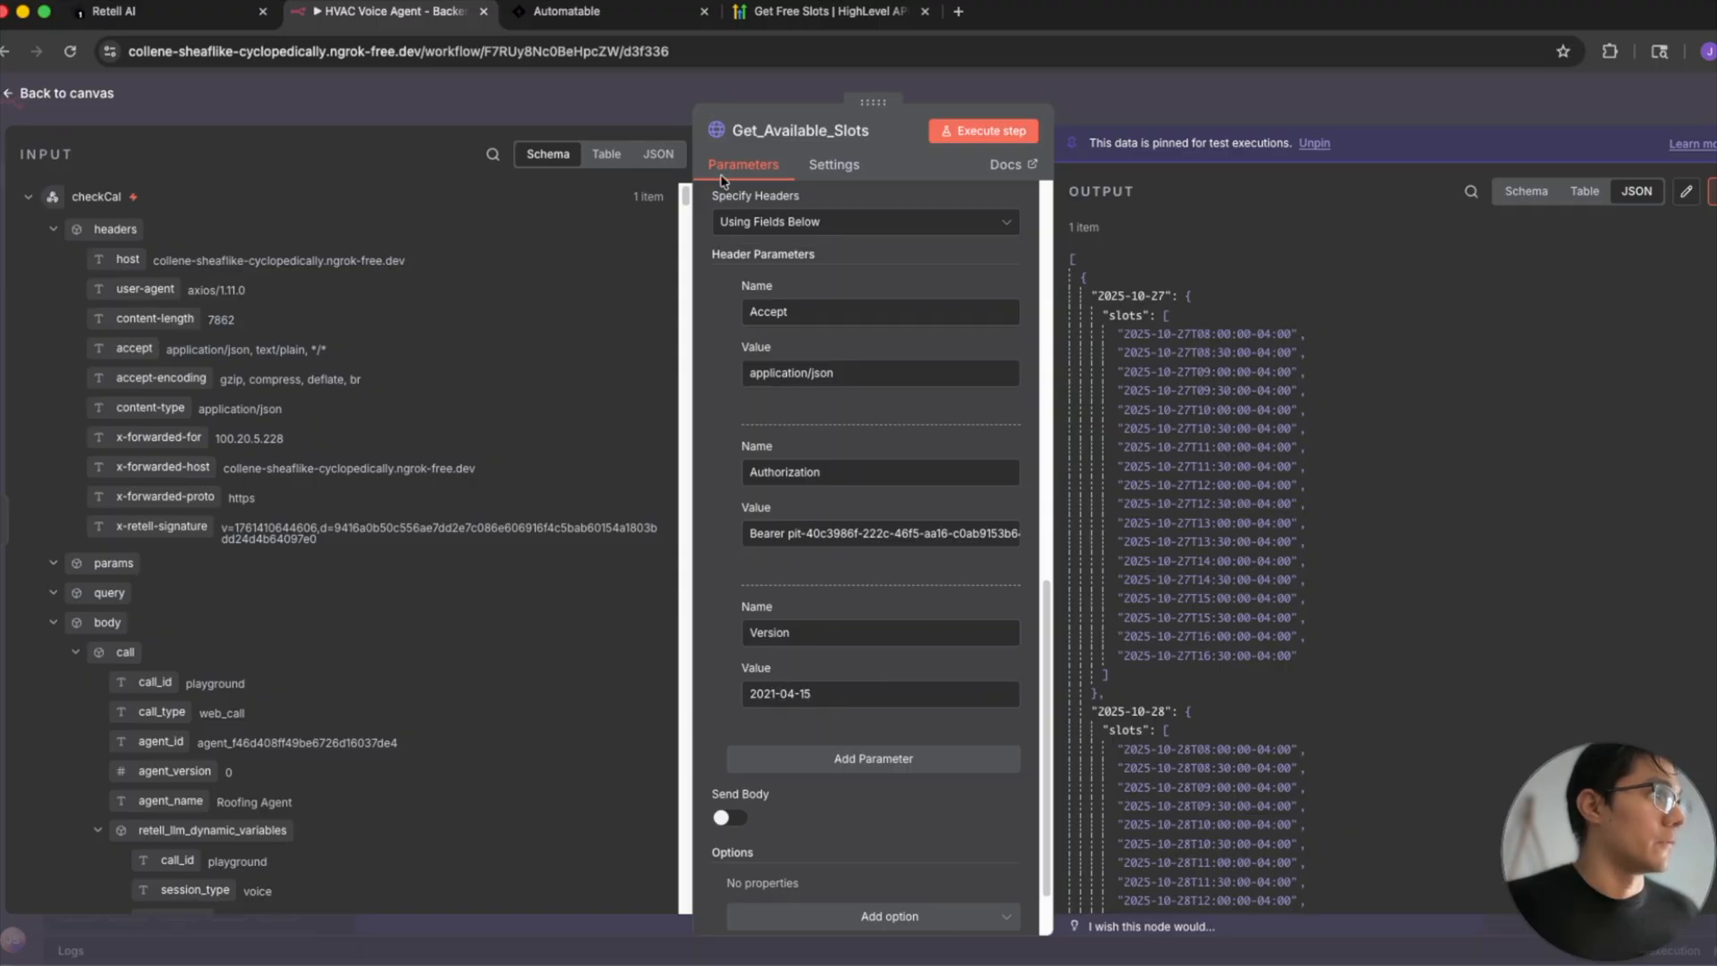
- Check the Get Free Slots documentation for its auth methods and the required Version header value
click(792, 13)
scroll(792, 391, down, 2)
scroll(792, 391, down, 1)
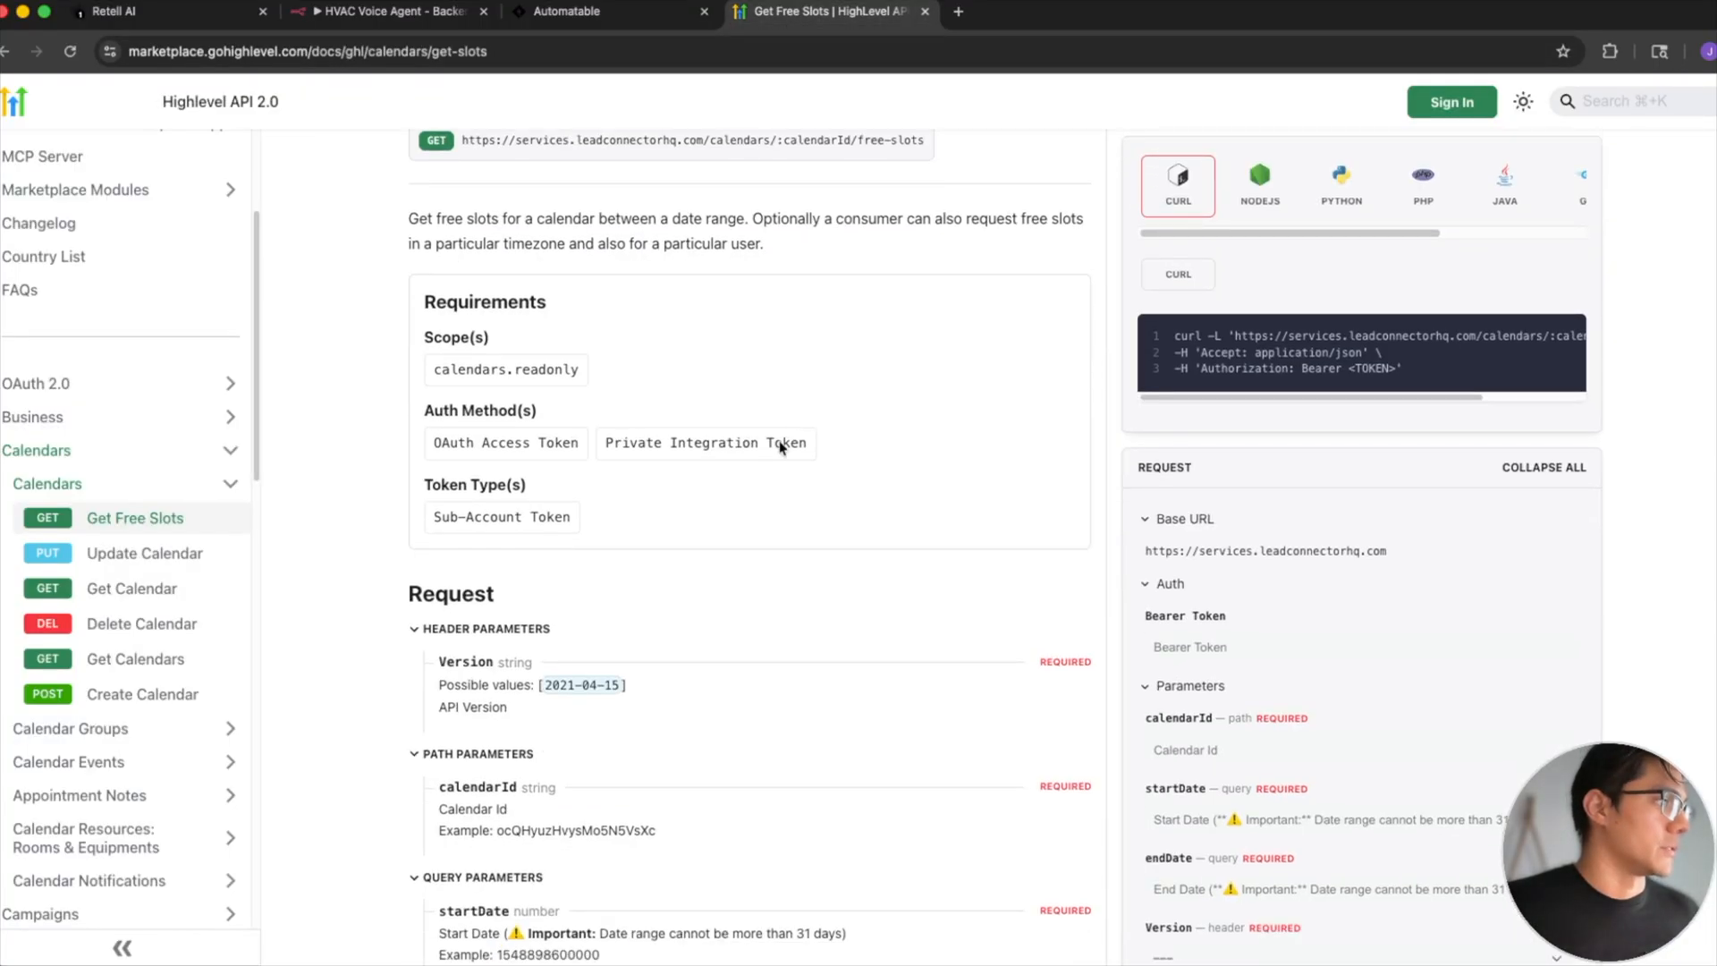
drag(673, 685, 533, 685)
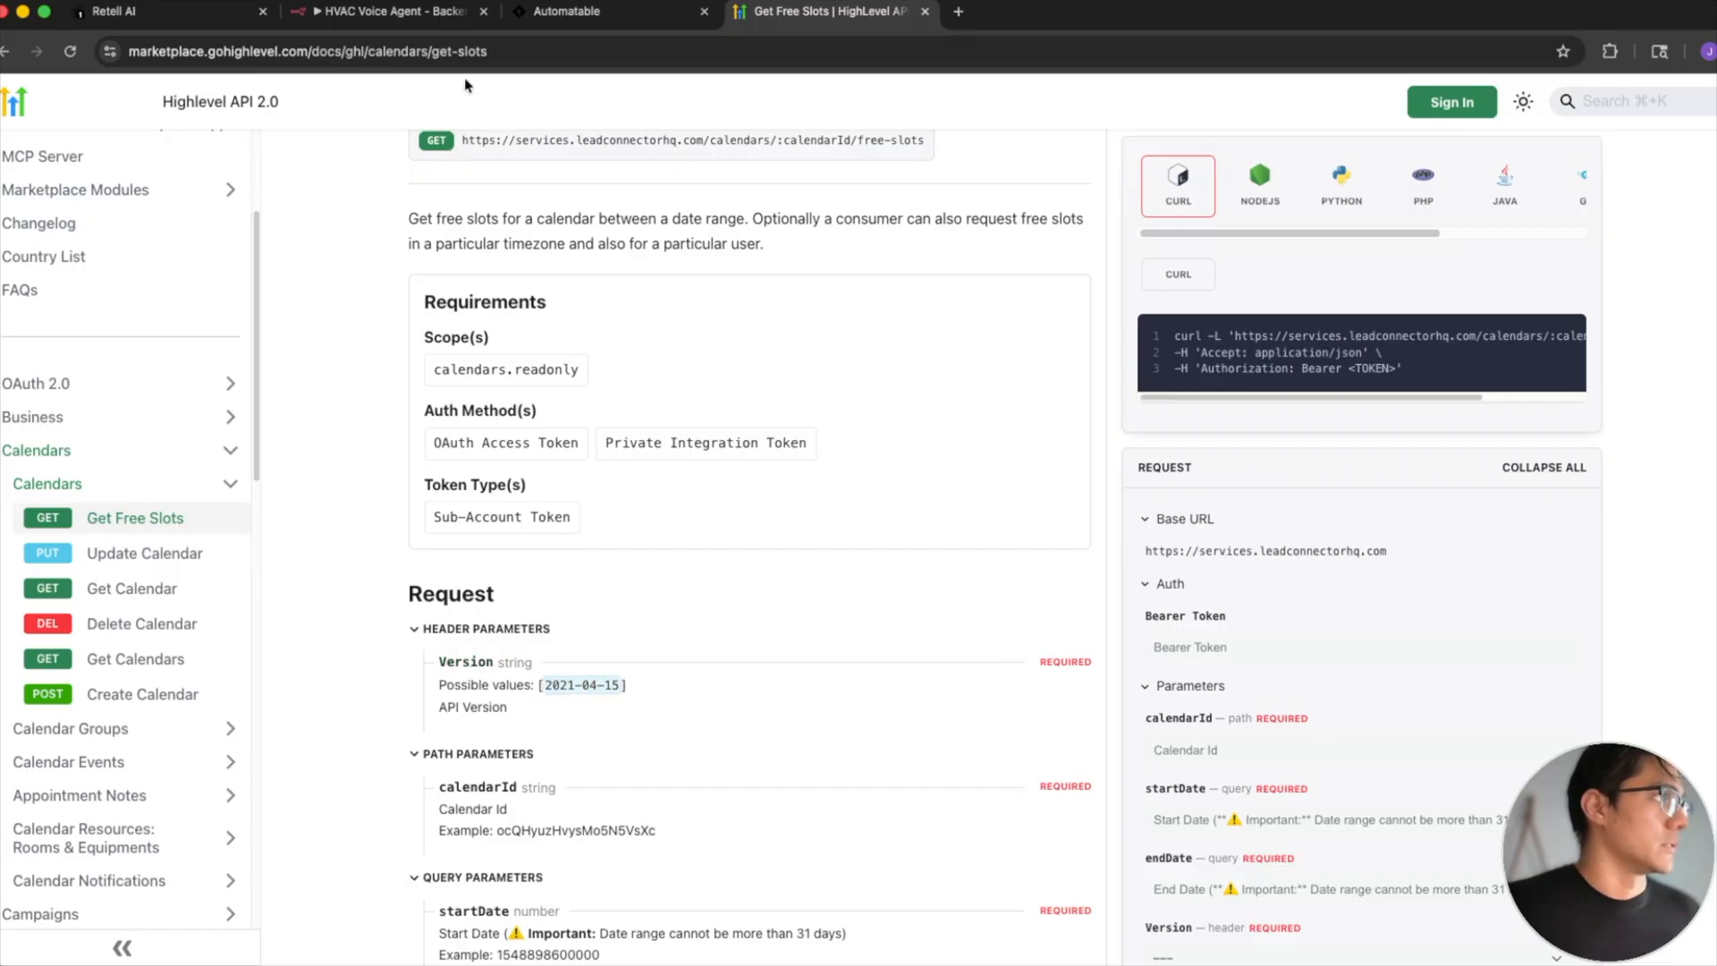
- Return to the n8n workflow canvas and look over the Master Appointment Setter section
click(394, 11)
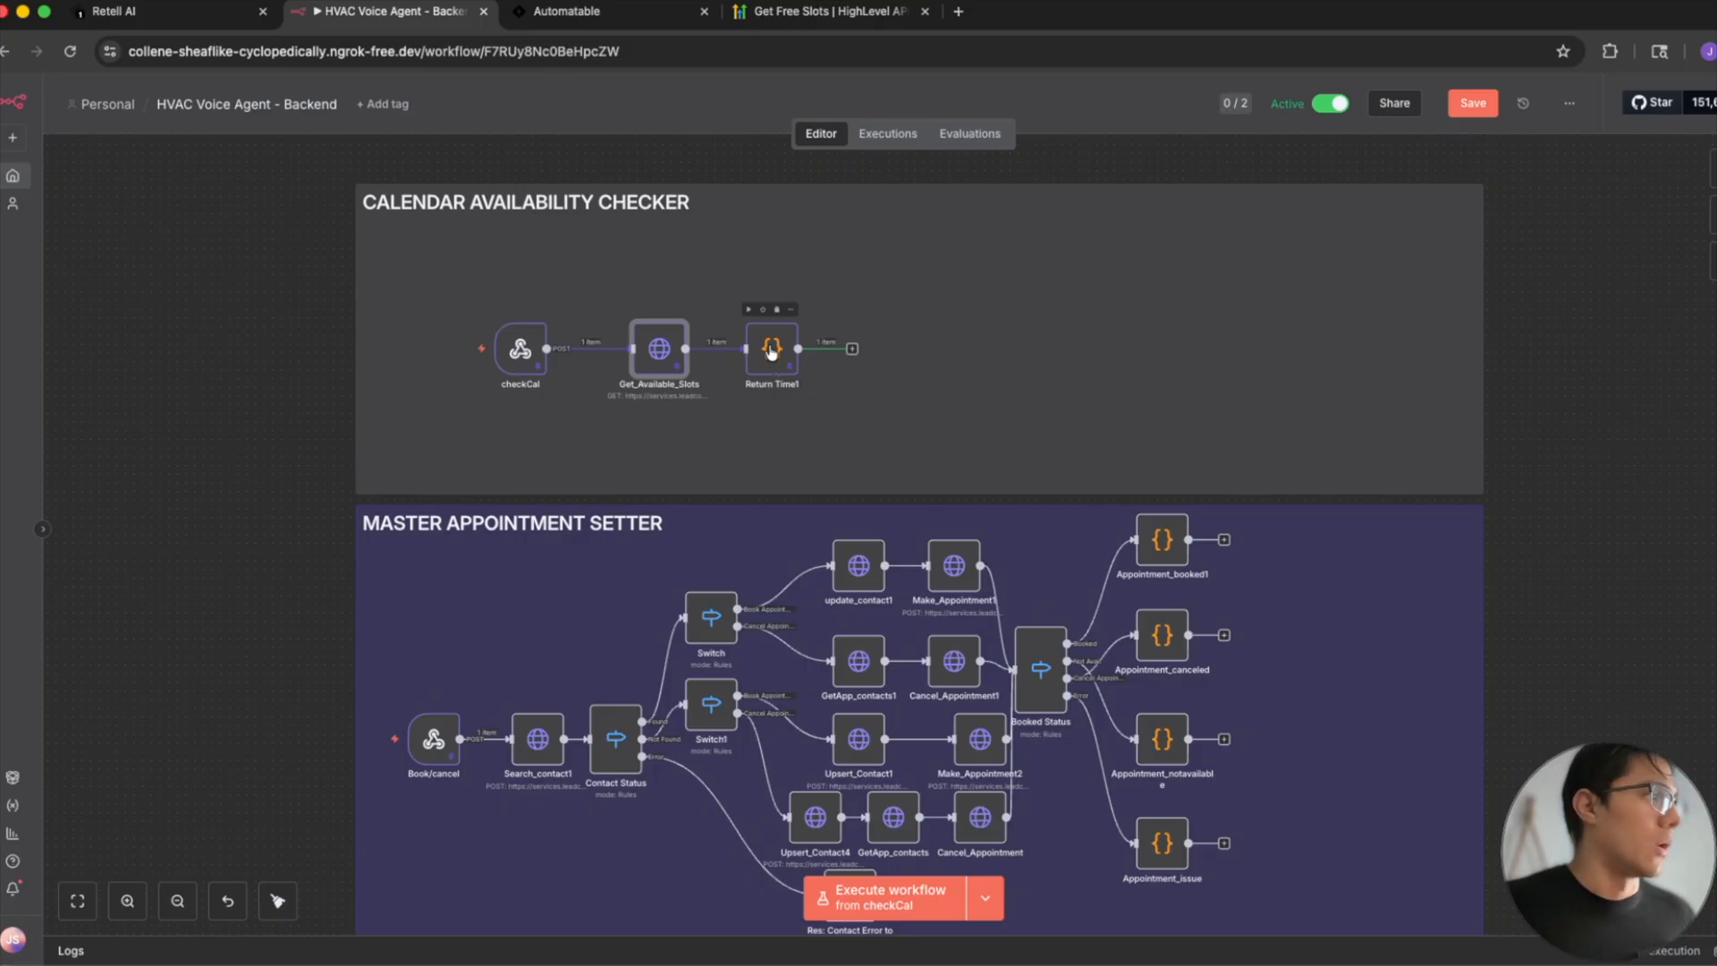
scroll(1043, 445, down, 5)
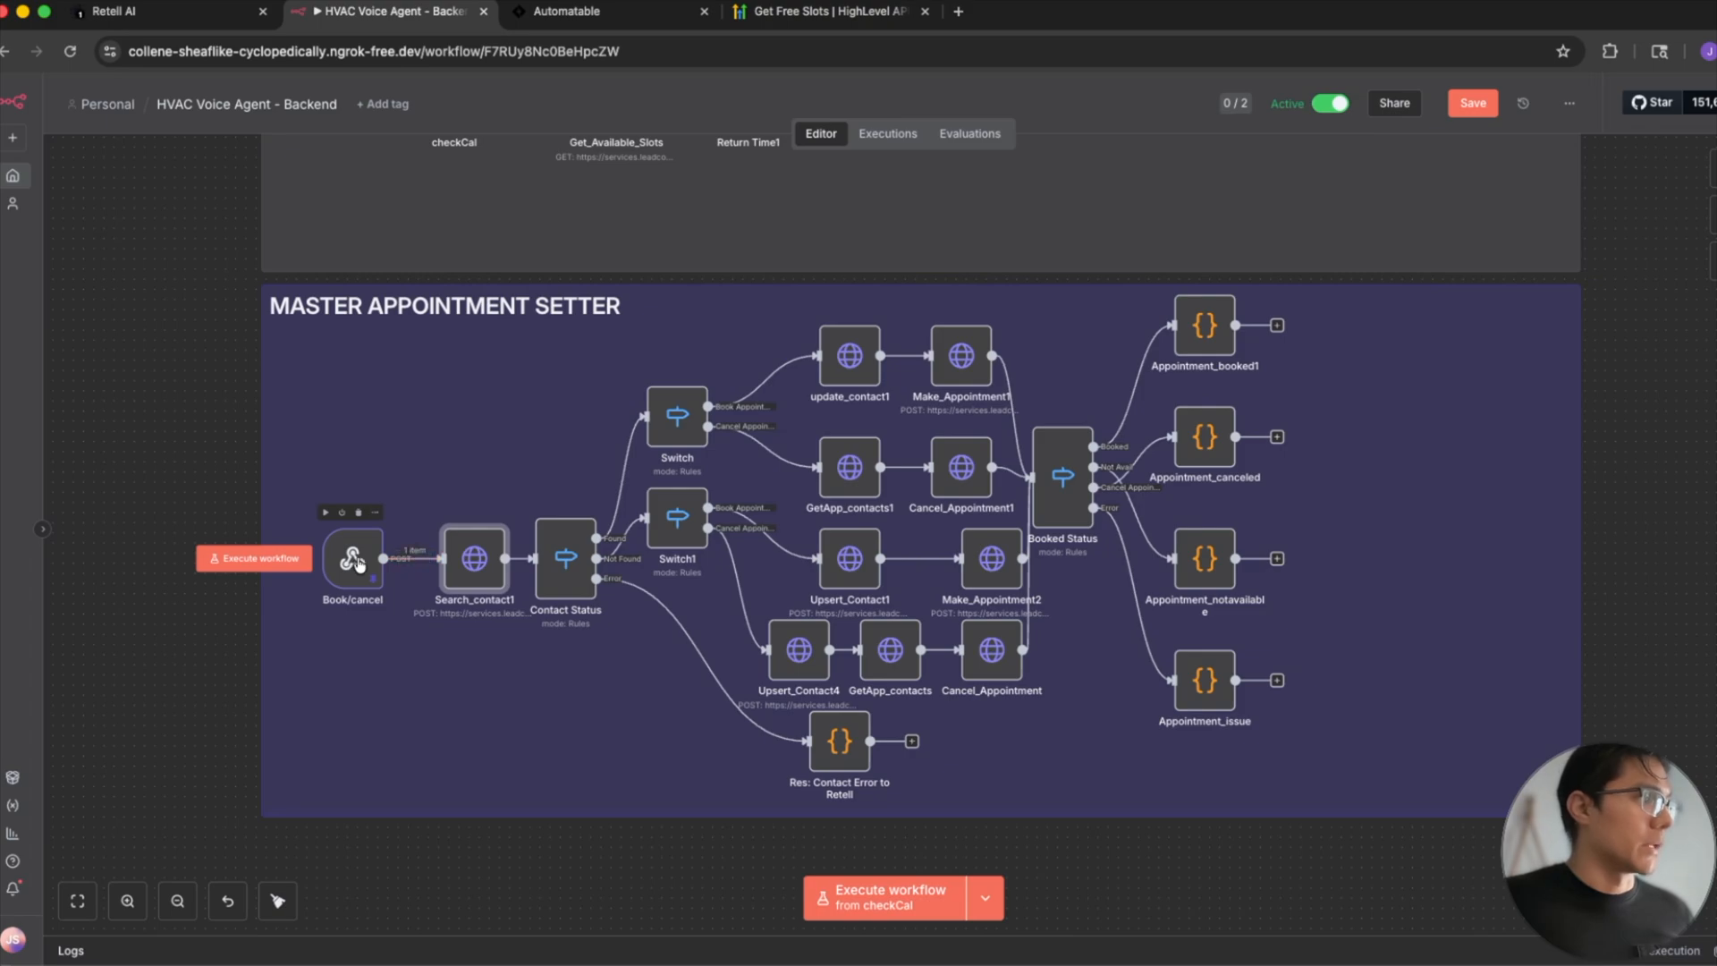
scroll(362, 647, up, 3)
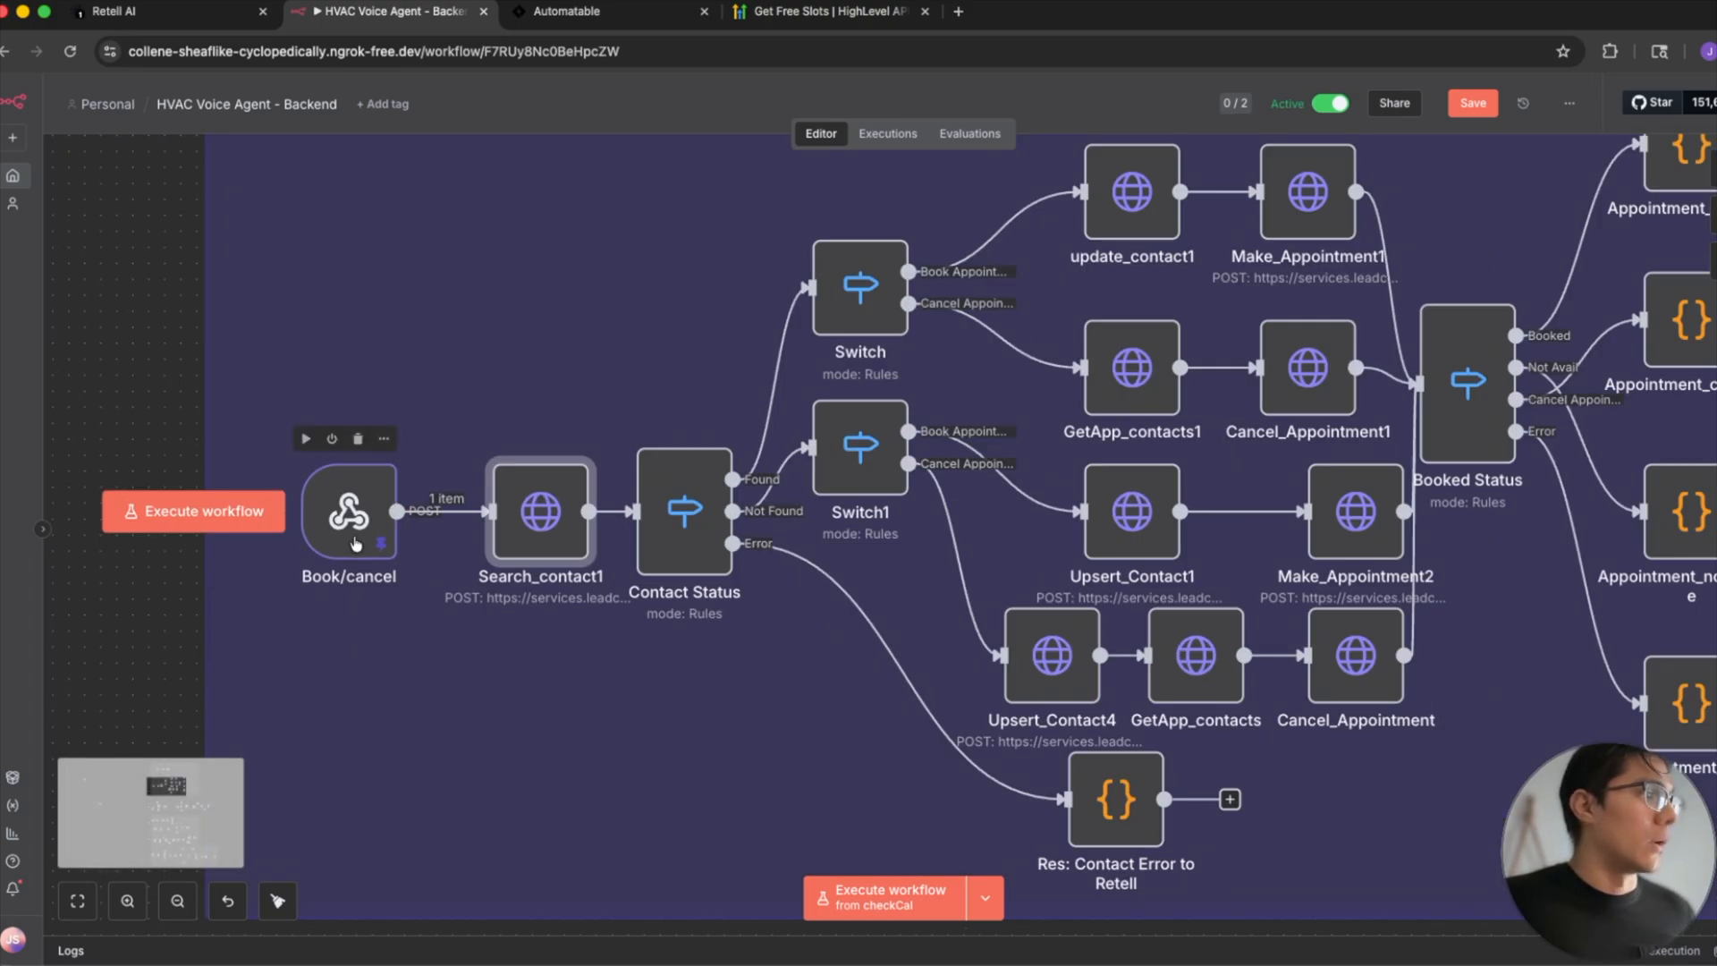
scroll(459, 556, down, 1)
scroll(379, 543, down, 1)
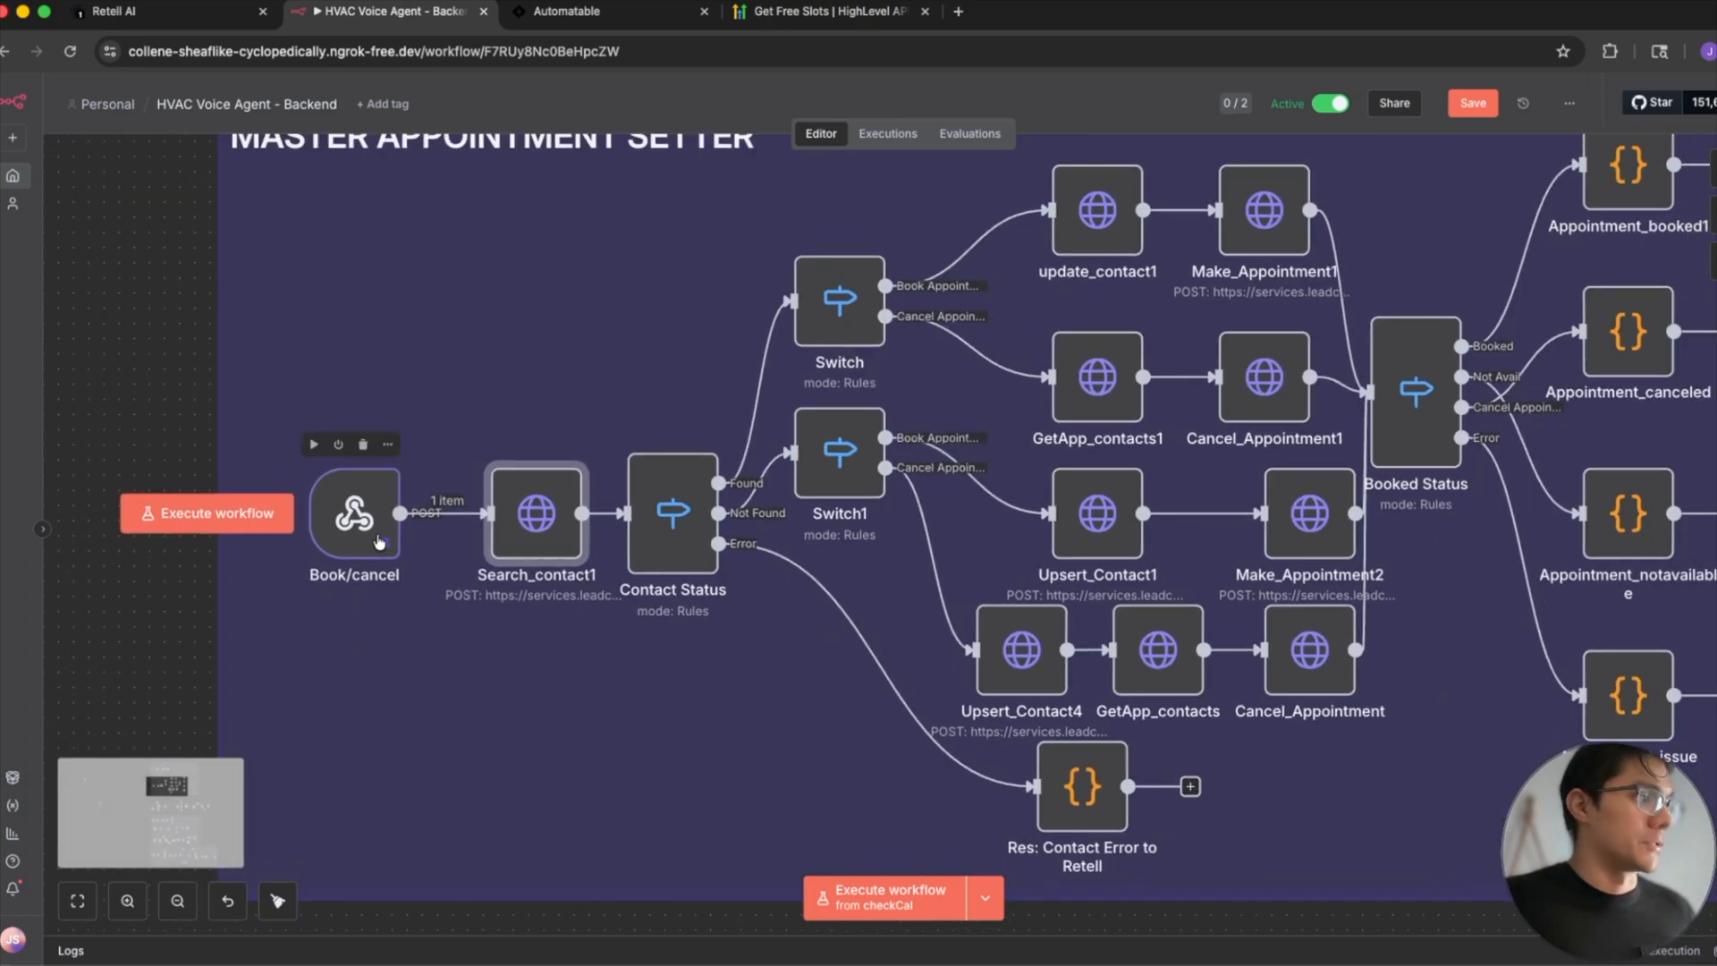
scroll(379, 543, up, 5)
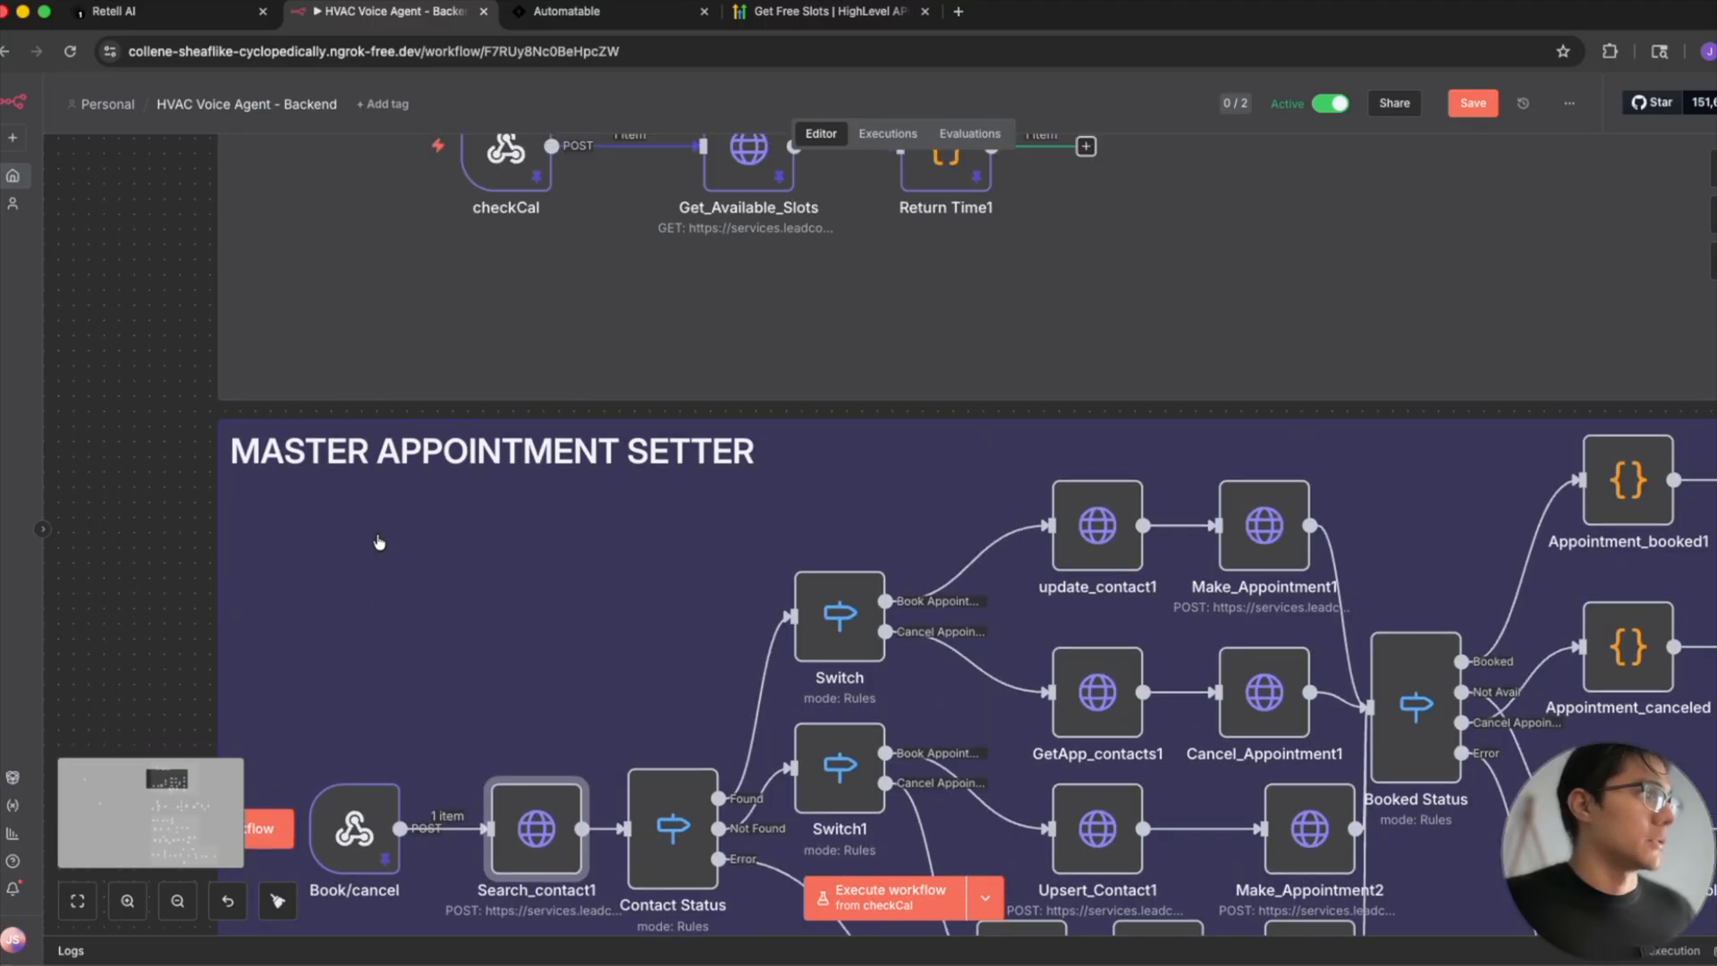
scroll(379, 542, down, 3)
- Show the Book/cancel webhook's production URL and compare it with the cancel_event function's API endpoint in Retell AI
double_click(354, 657)
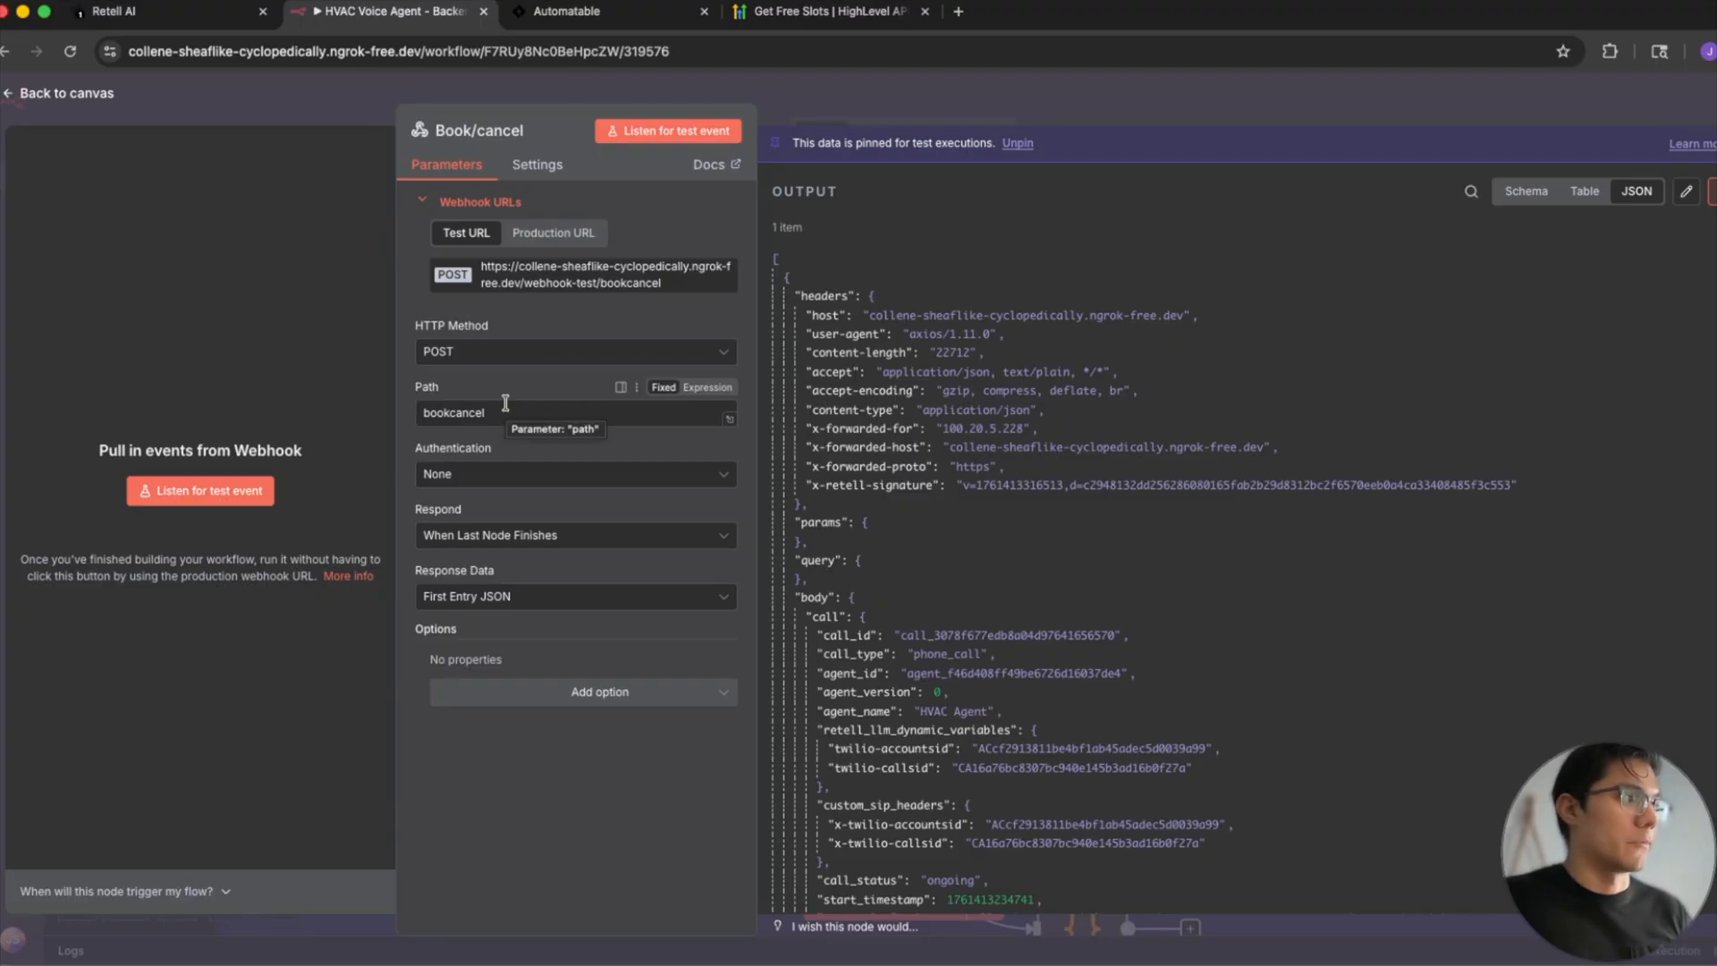
click(562, 234)
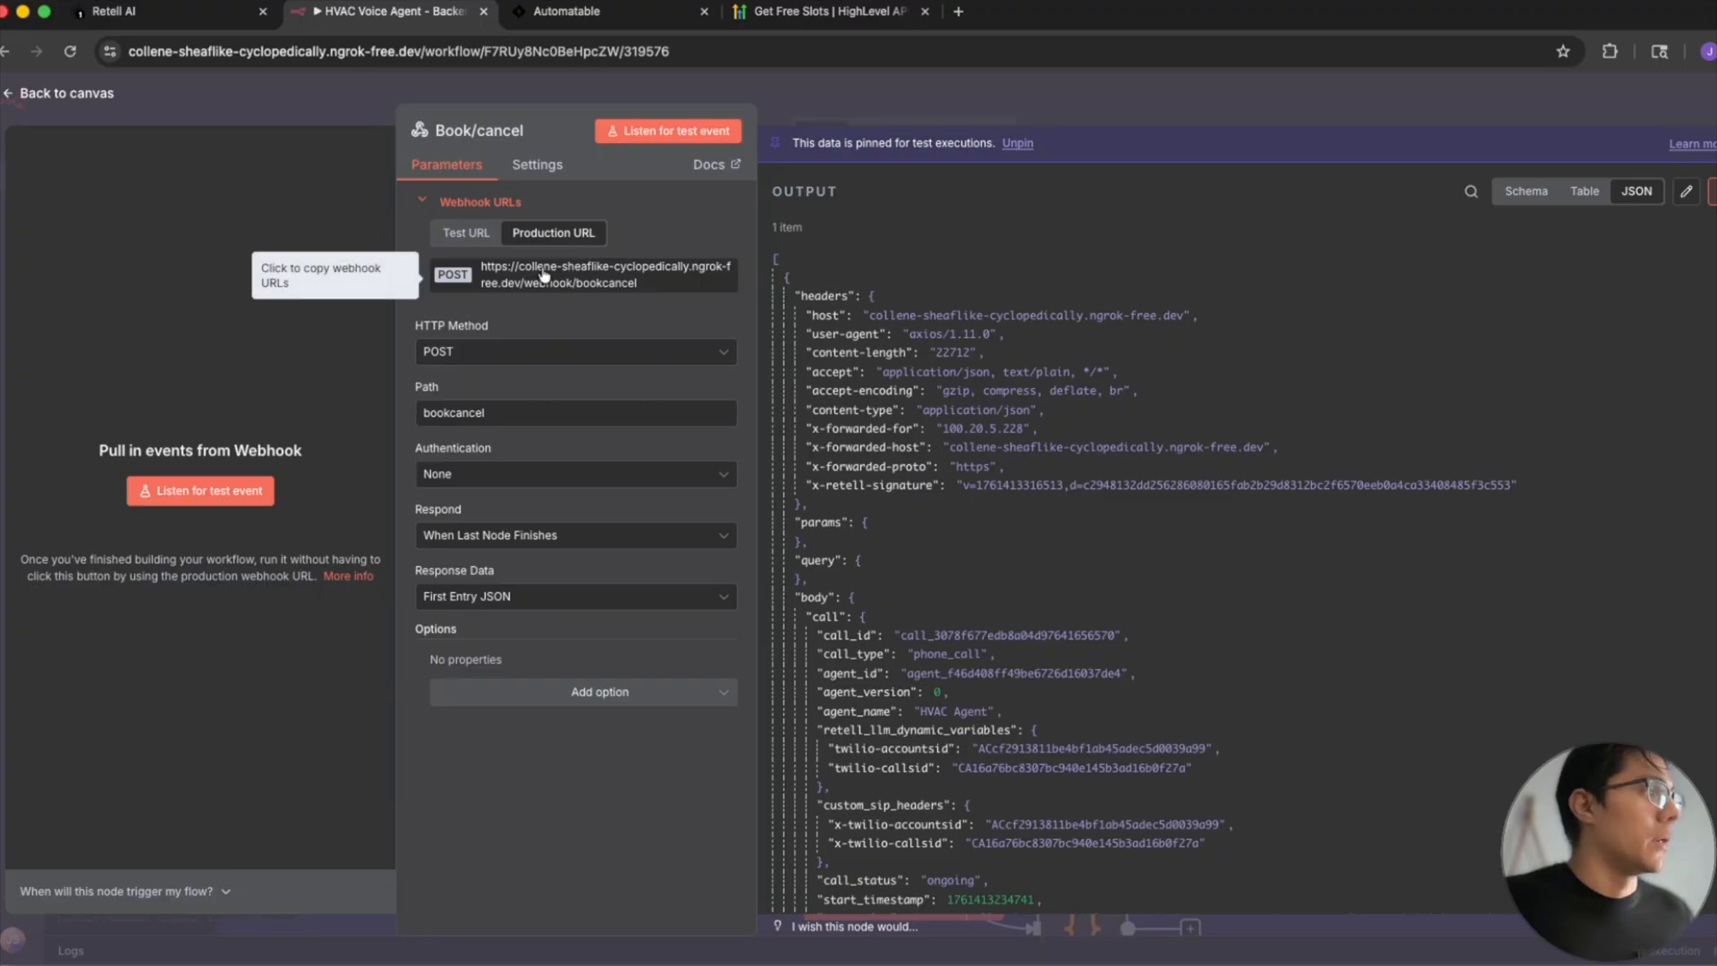
click(187, 14)
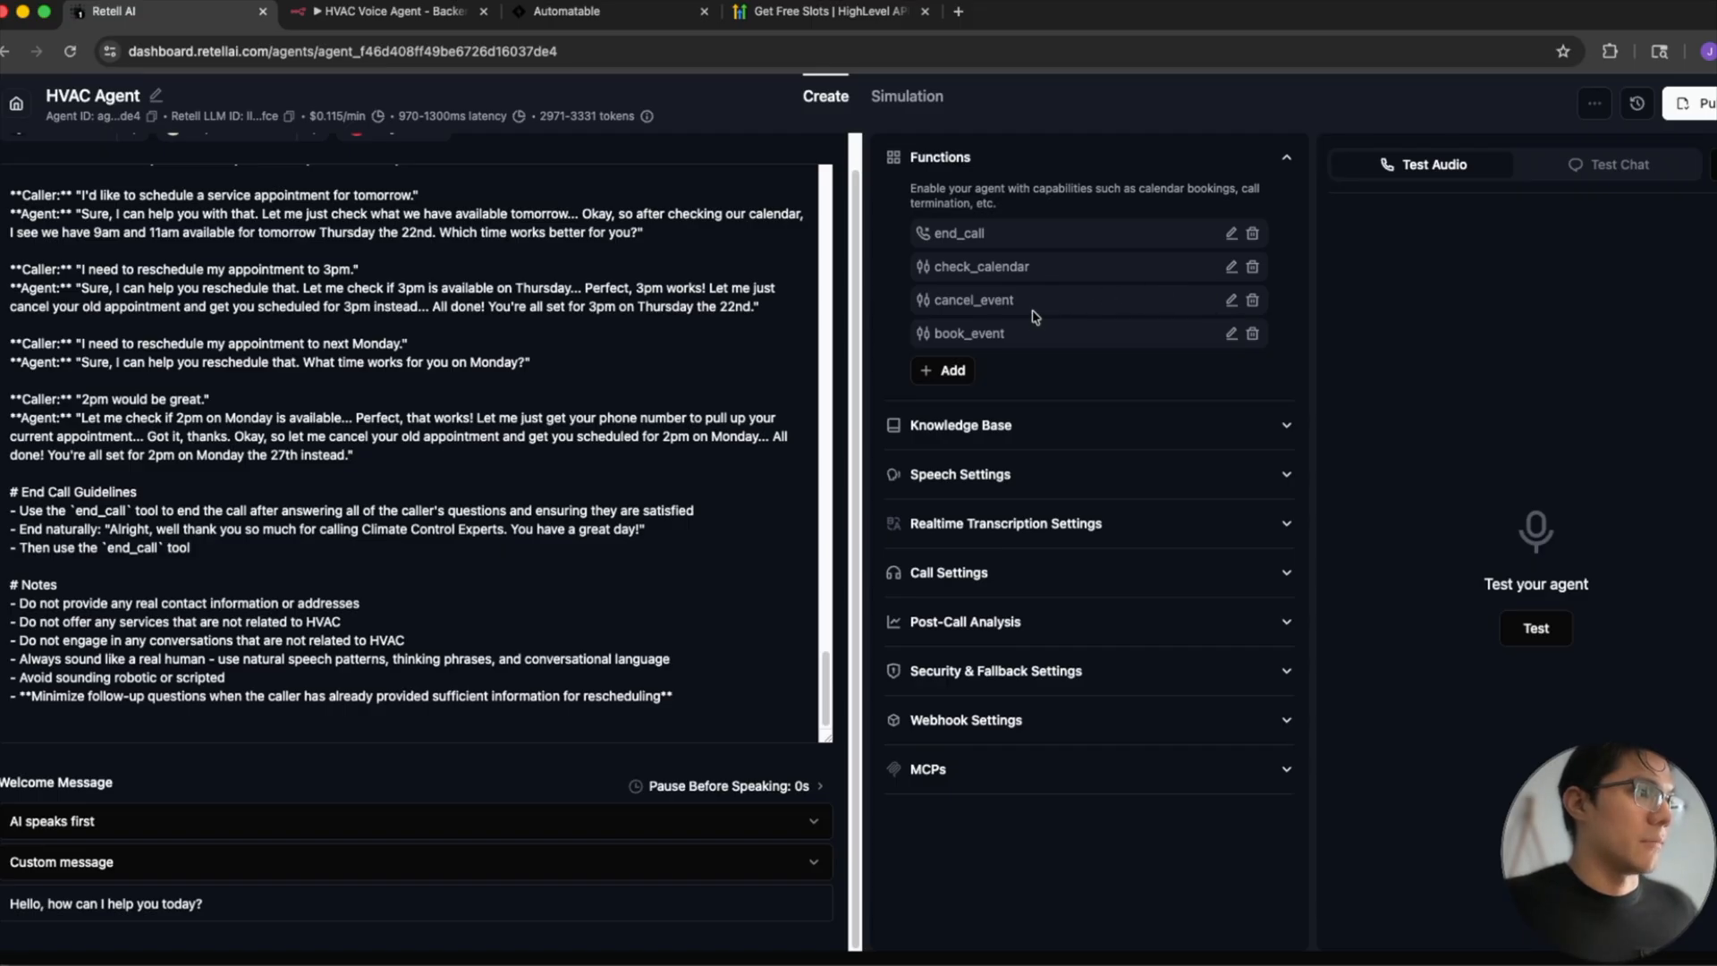
click(1232, 300)
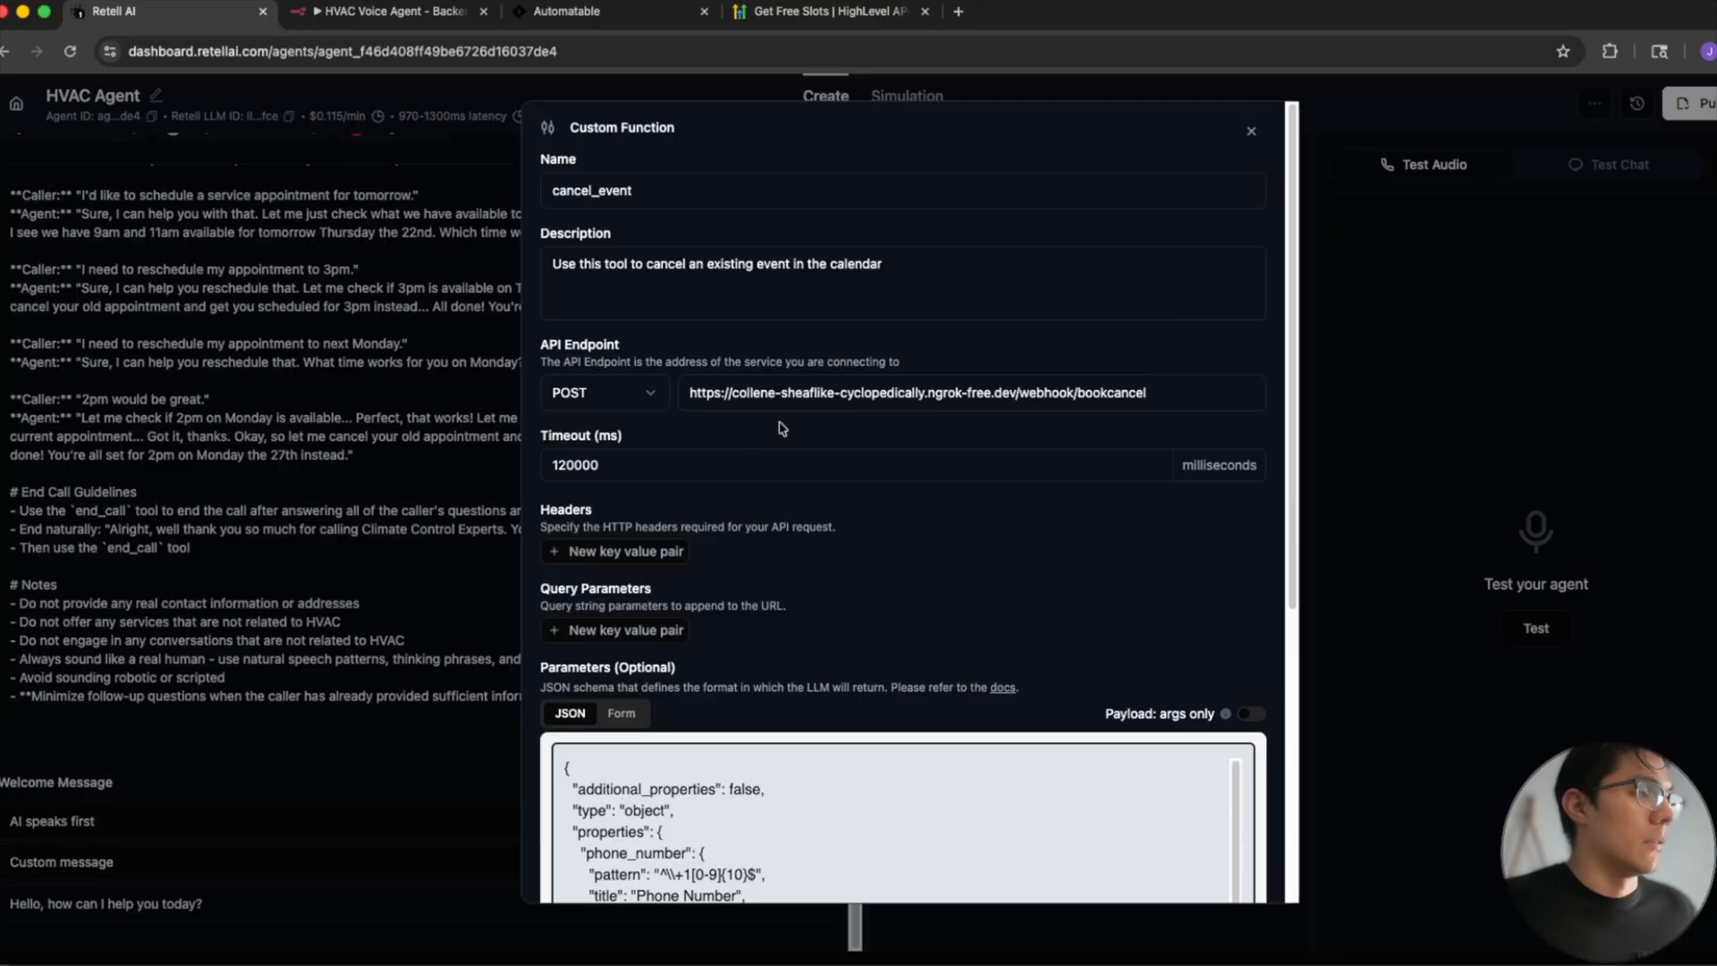
click(1251, 132)
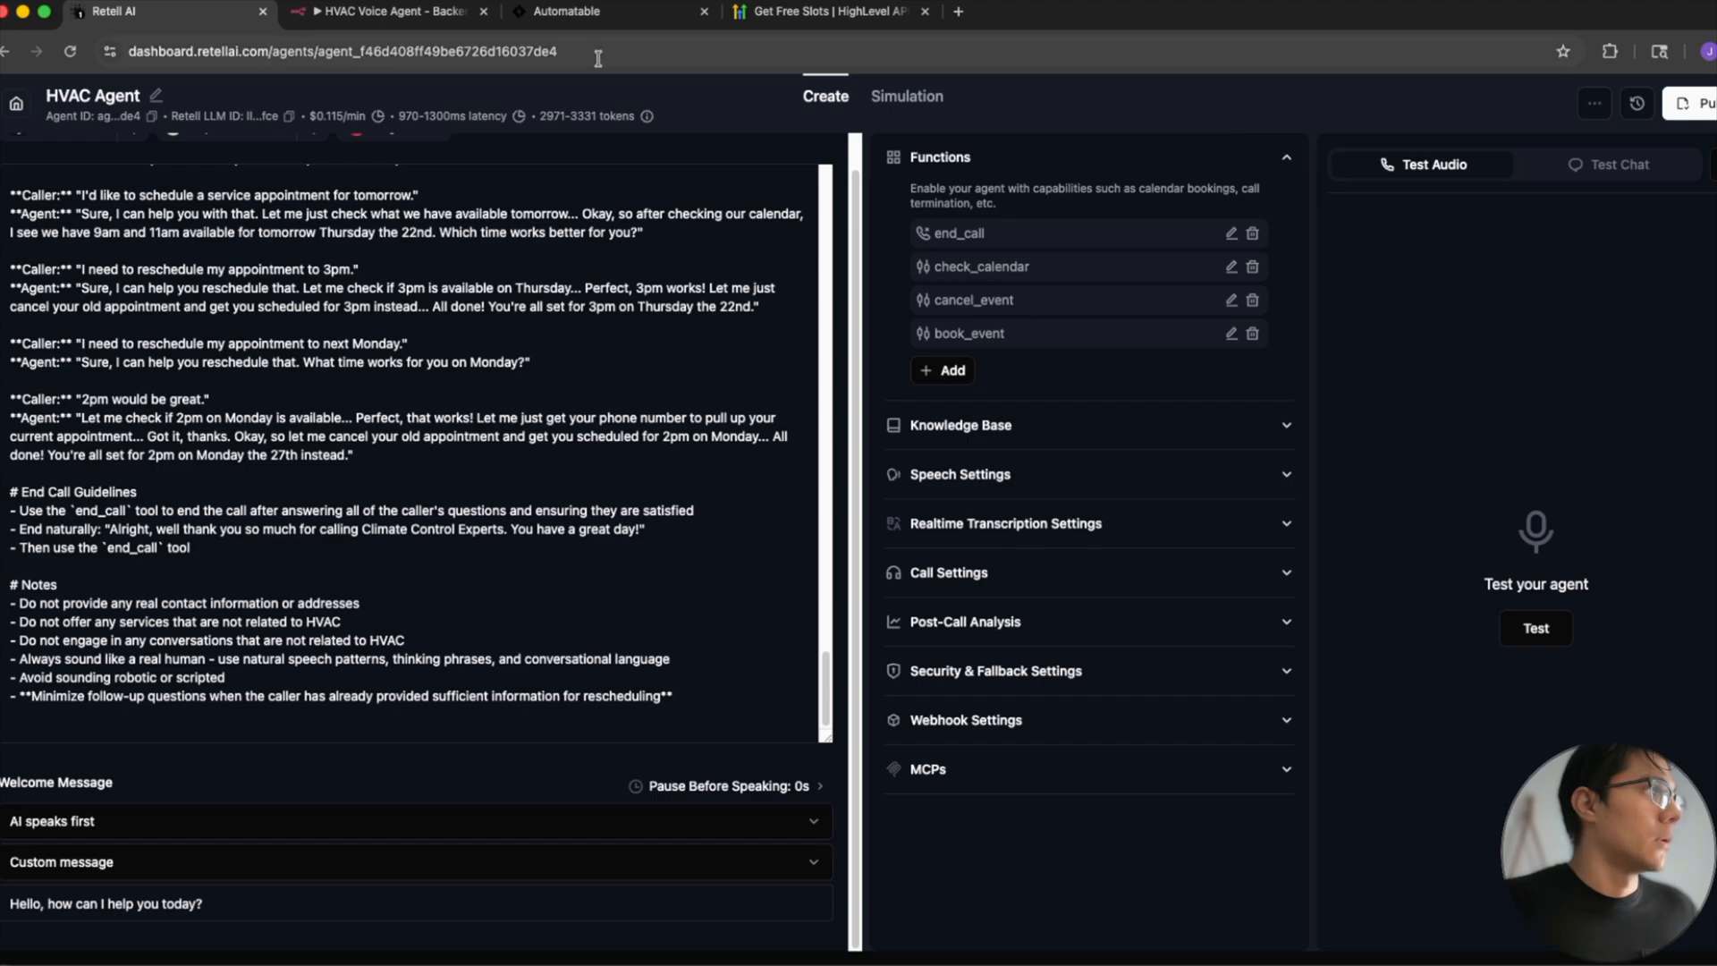
- Return to the n8n canvas and align the Book/cancel node level with the Search_contact1 node
click(393, 11)
click(846, 102)
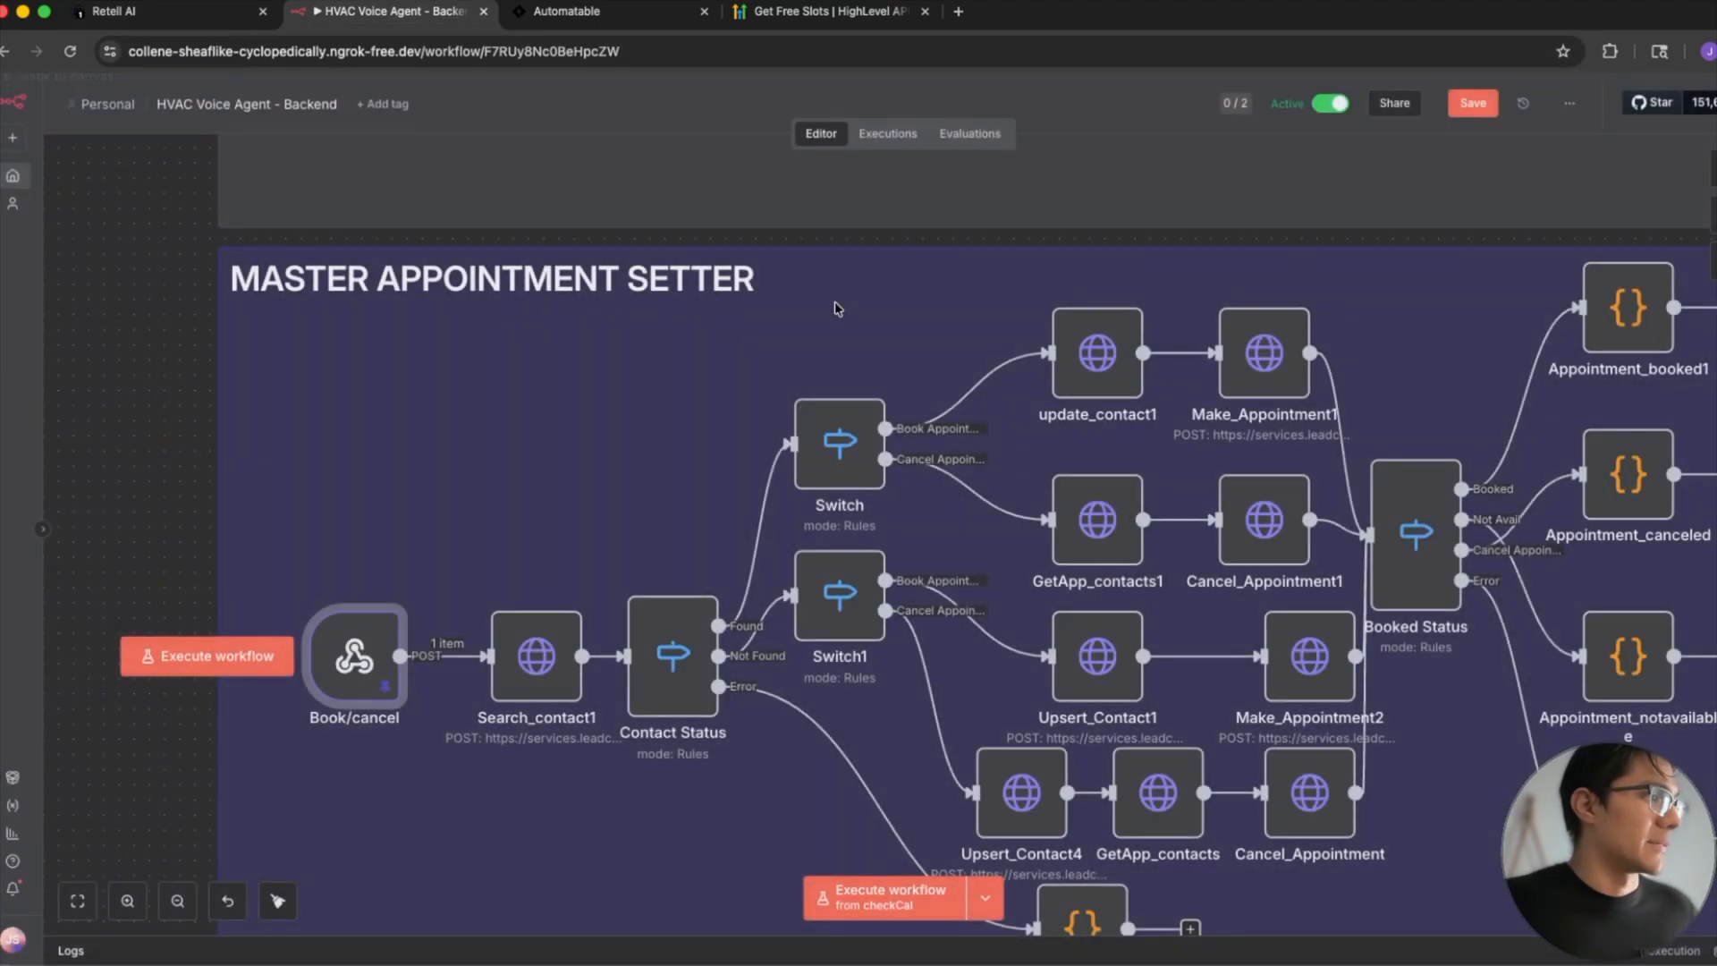
scroll(545, 671, down, 2)
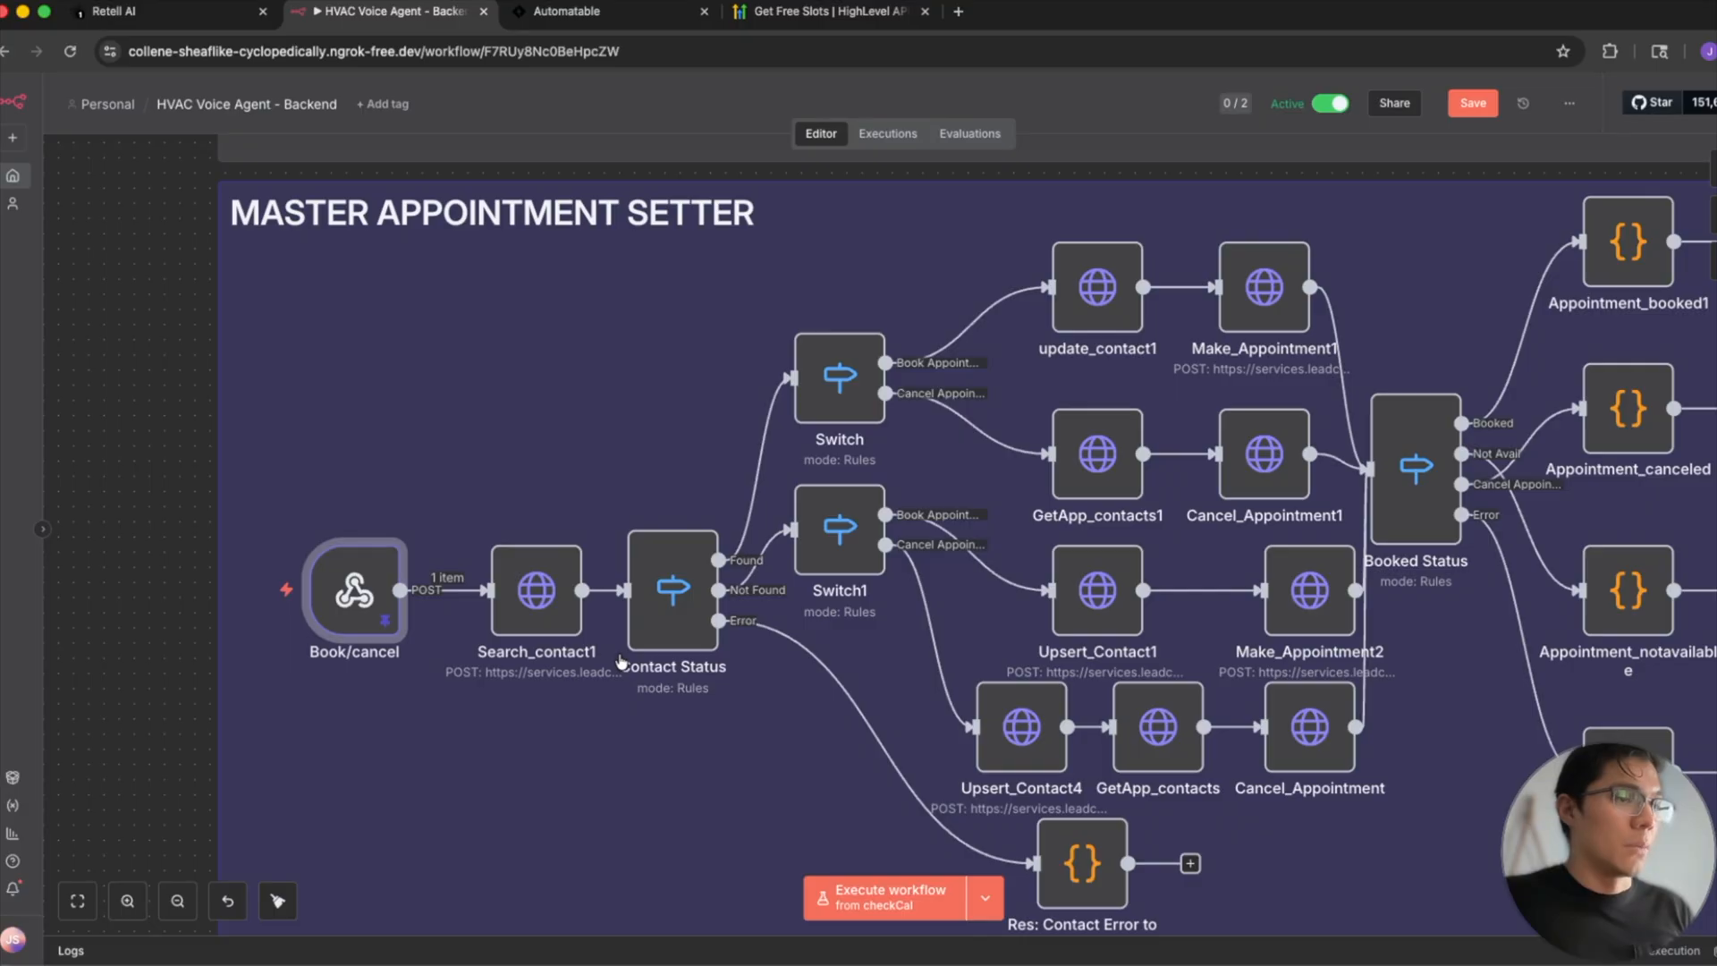
scroll(658, 695, up, 3)
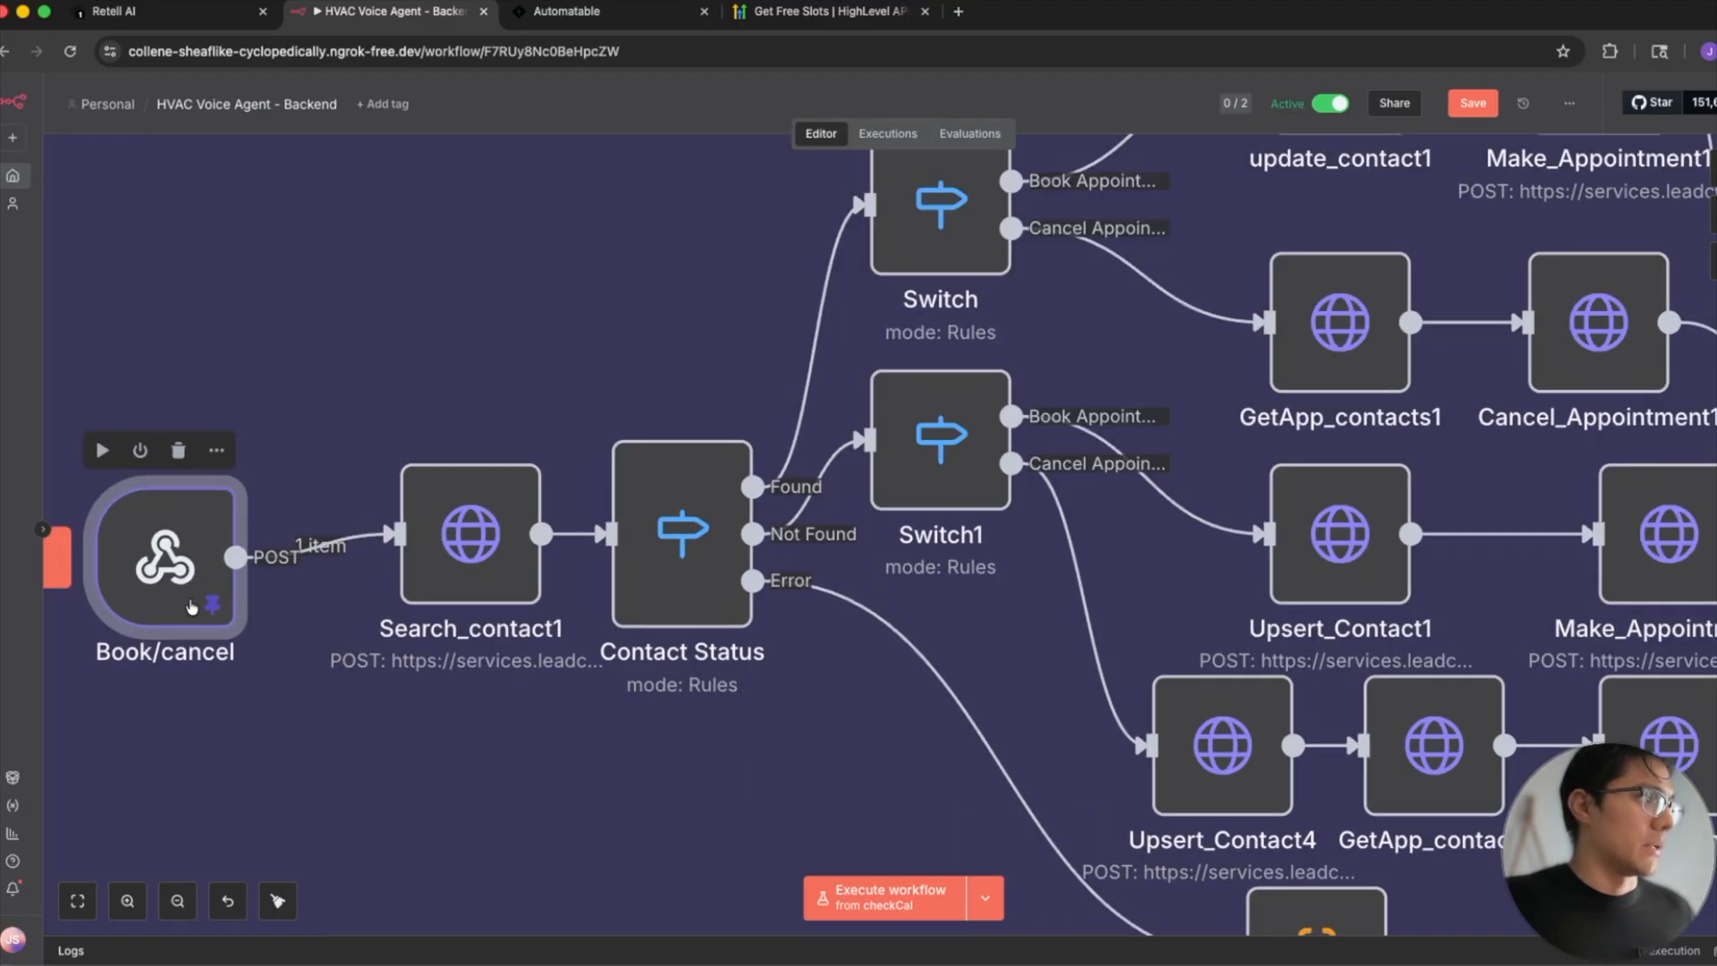
drag(168, 603, 168, 580)
- Examine how the Contact Status node routes to the booking and cancellation branches of Switch and Switch1
mouse_move(807, 457)
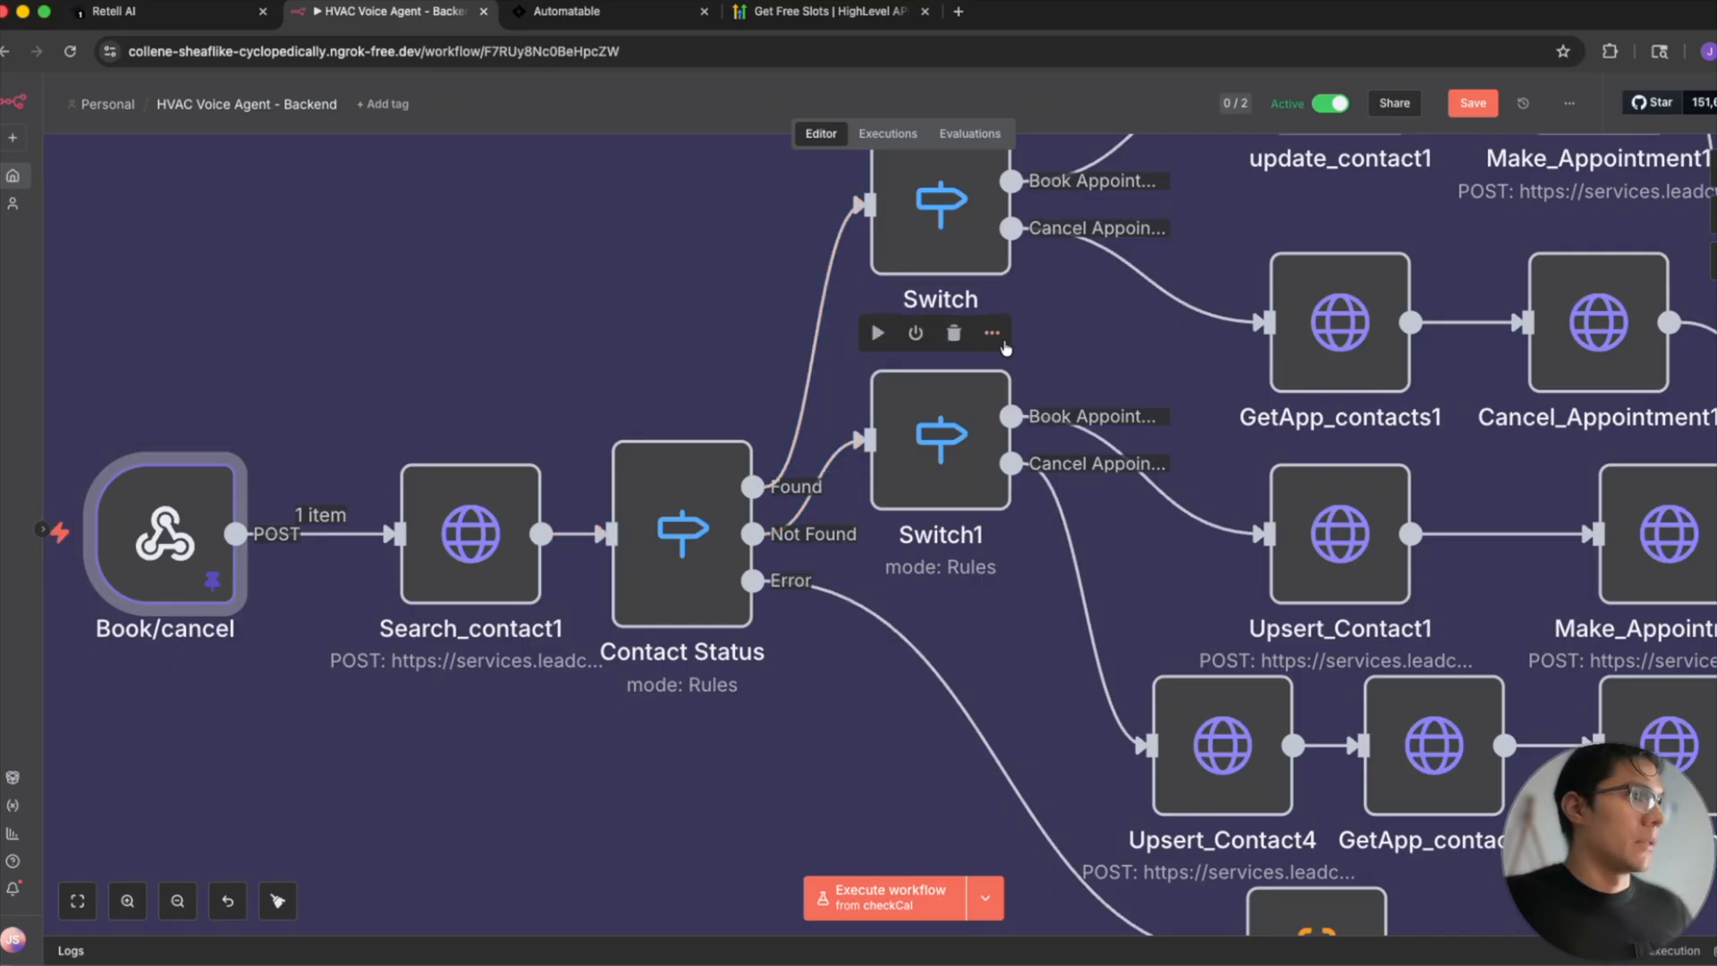
scroll(1005, 347, up, 1)
scroll(1005, 347, up, 3)
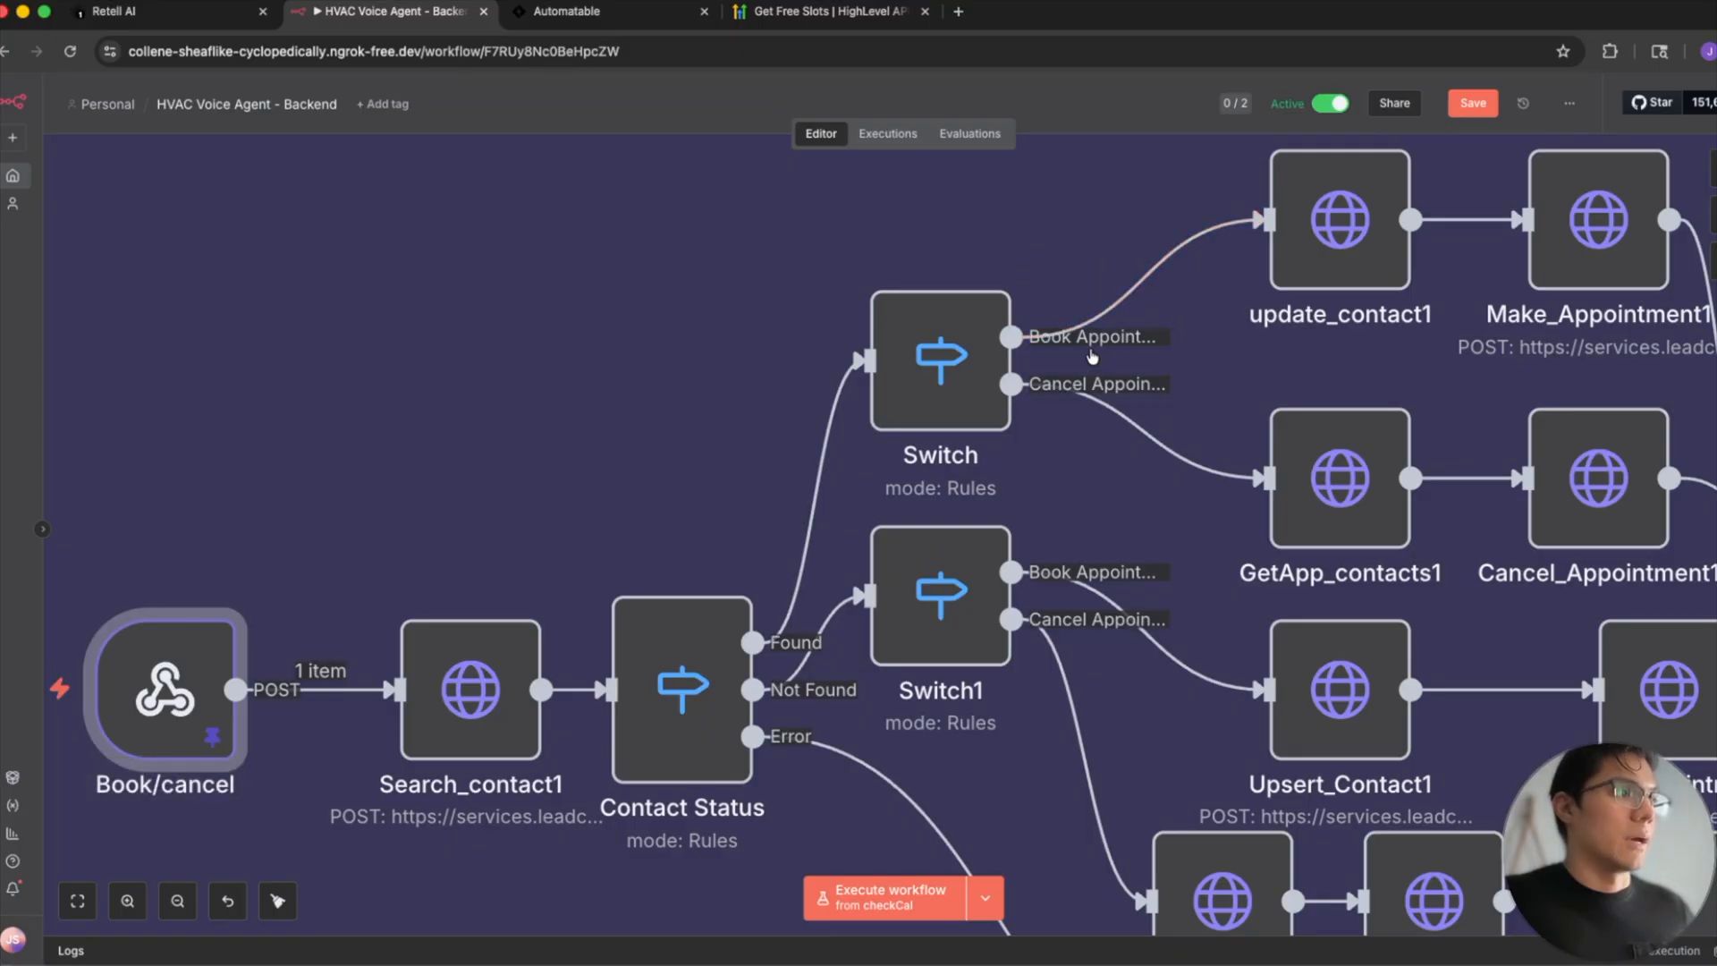
scroll(1107, 411, down, 2)
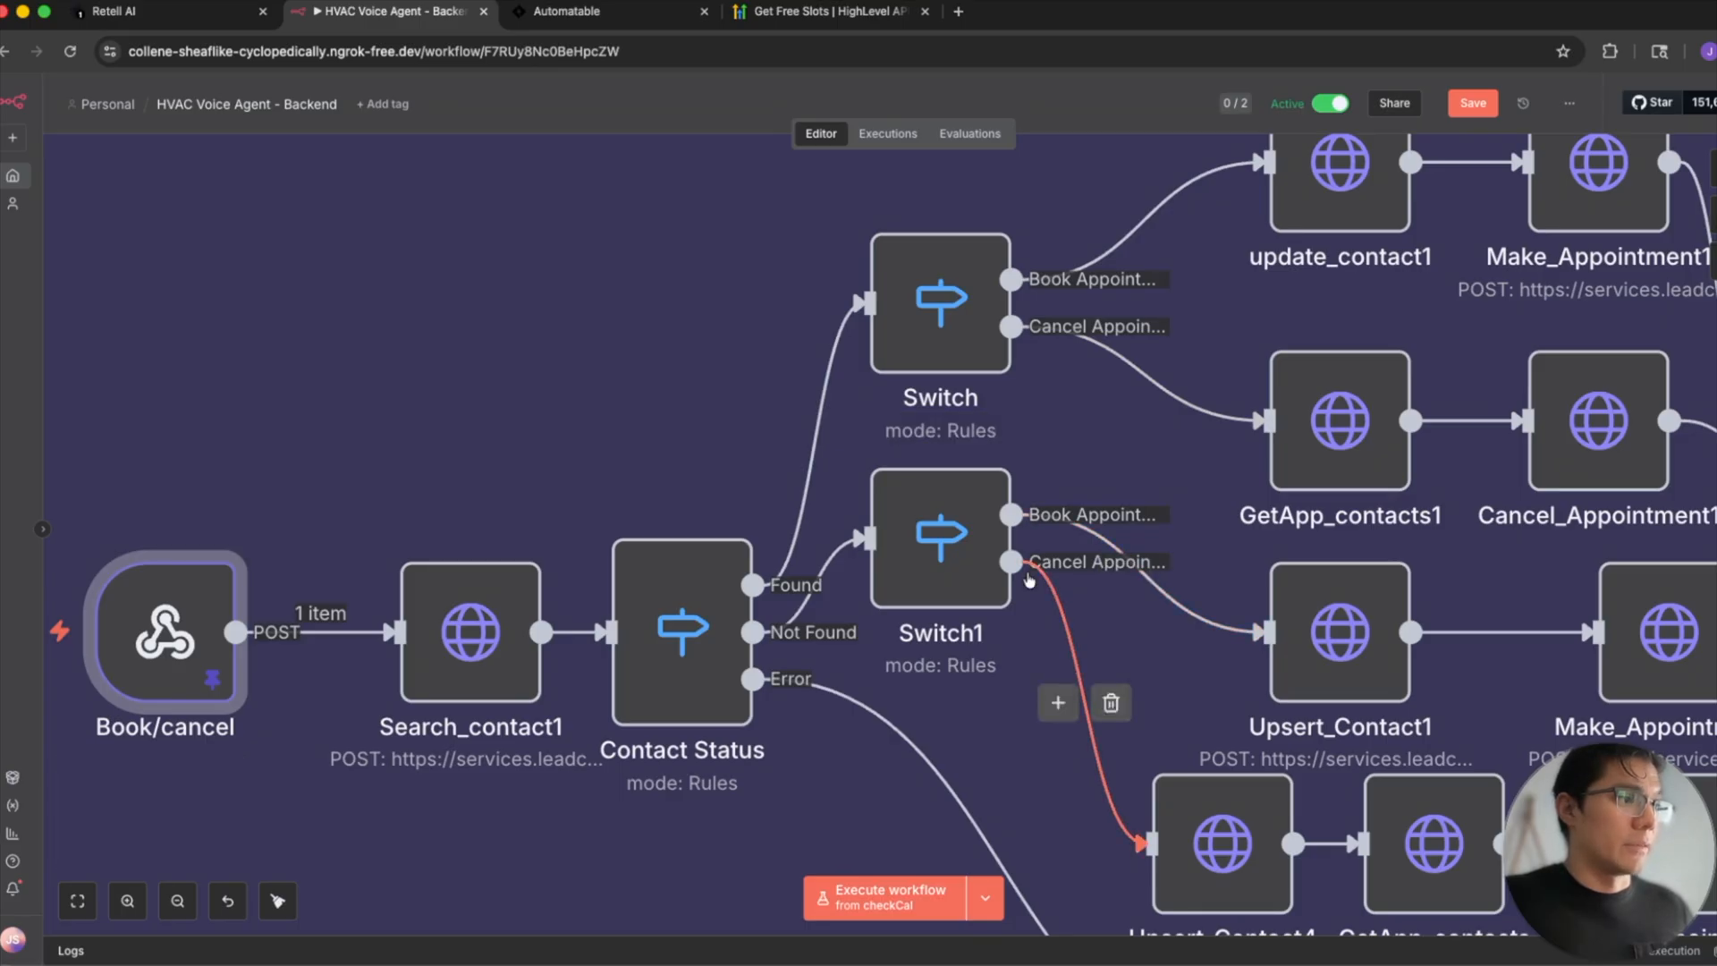
scroll(1163, 644, down, 4)
mouse_move(1249, 702)
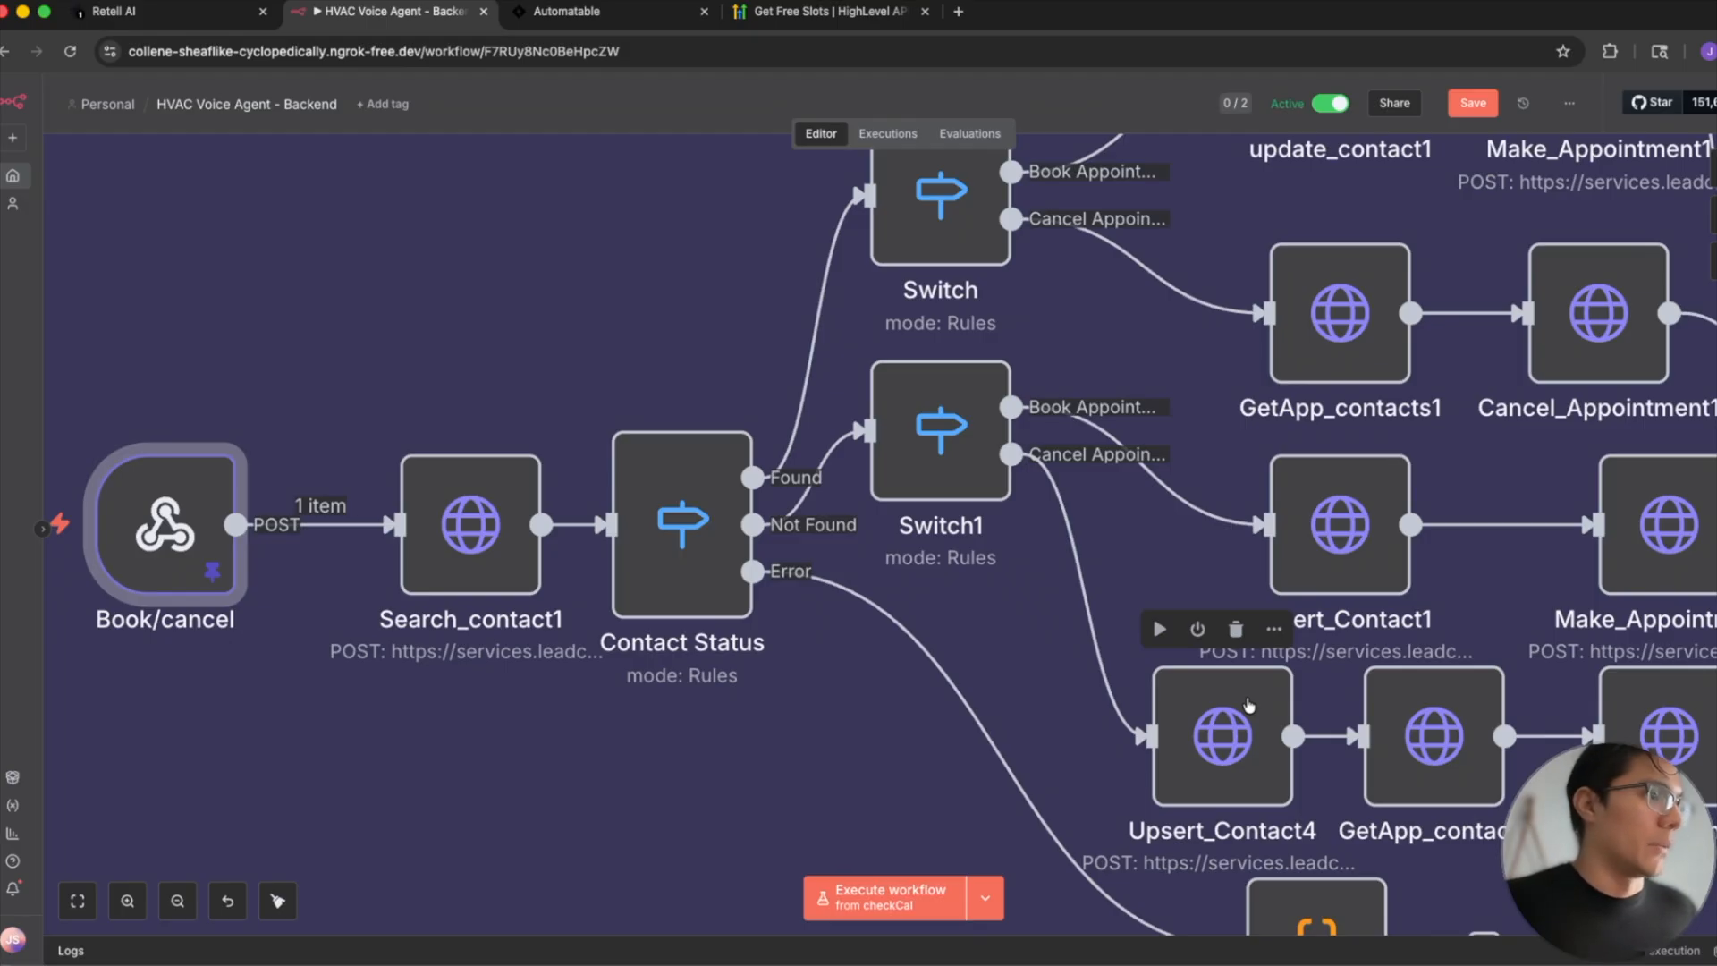
scroll(404, 472, down, 5)
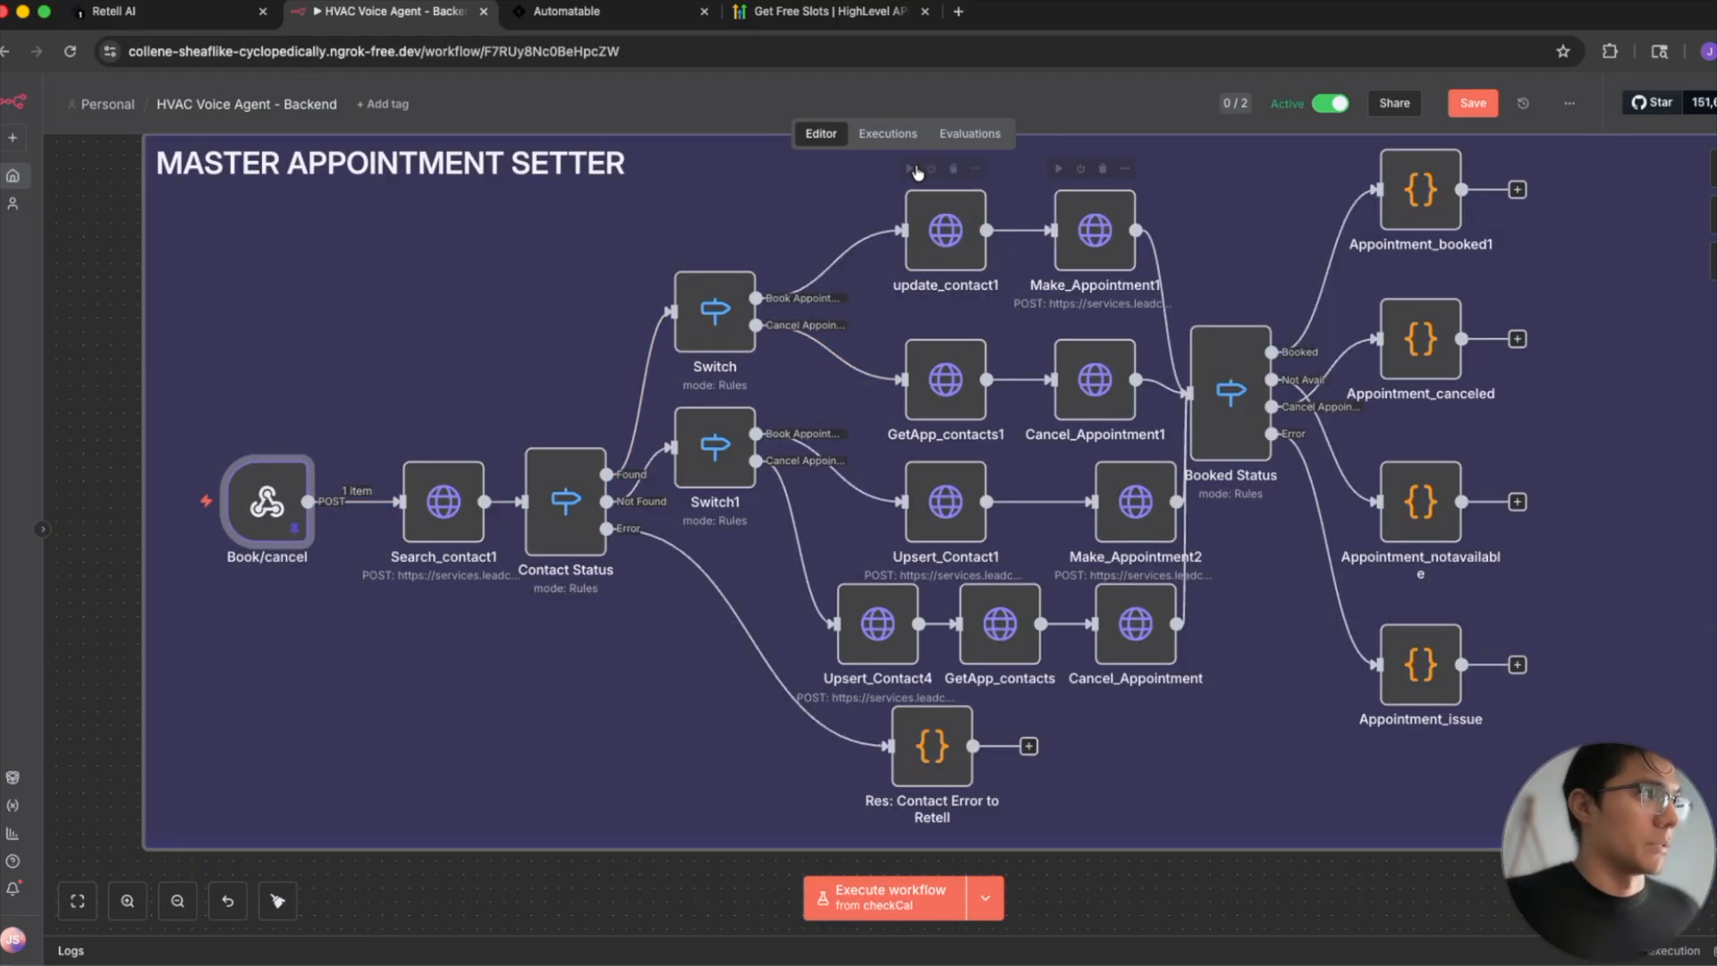
- Switch to the HighLevel API documentation, review the Get Free Slots request parameters, and return to the n8n workflow
click(831, 11)
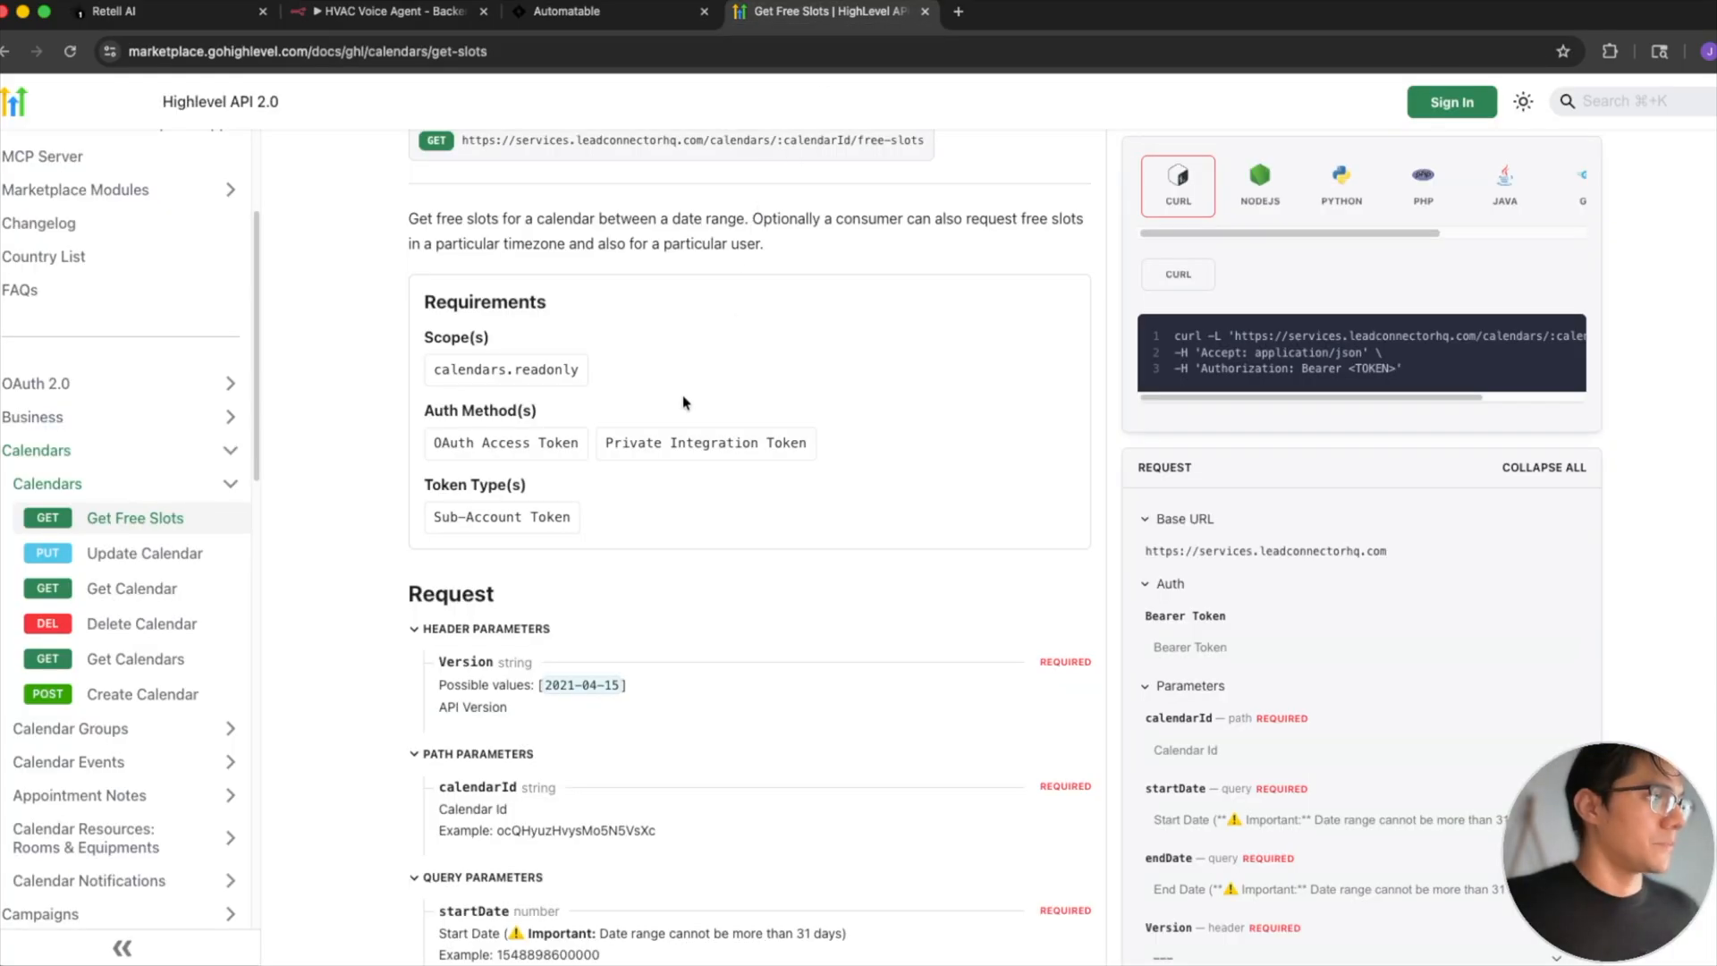
scroll(684, 402, down, 4)
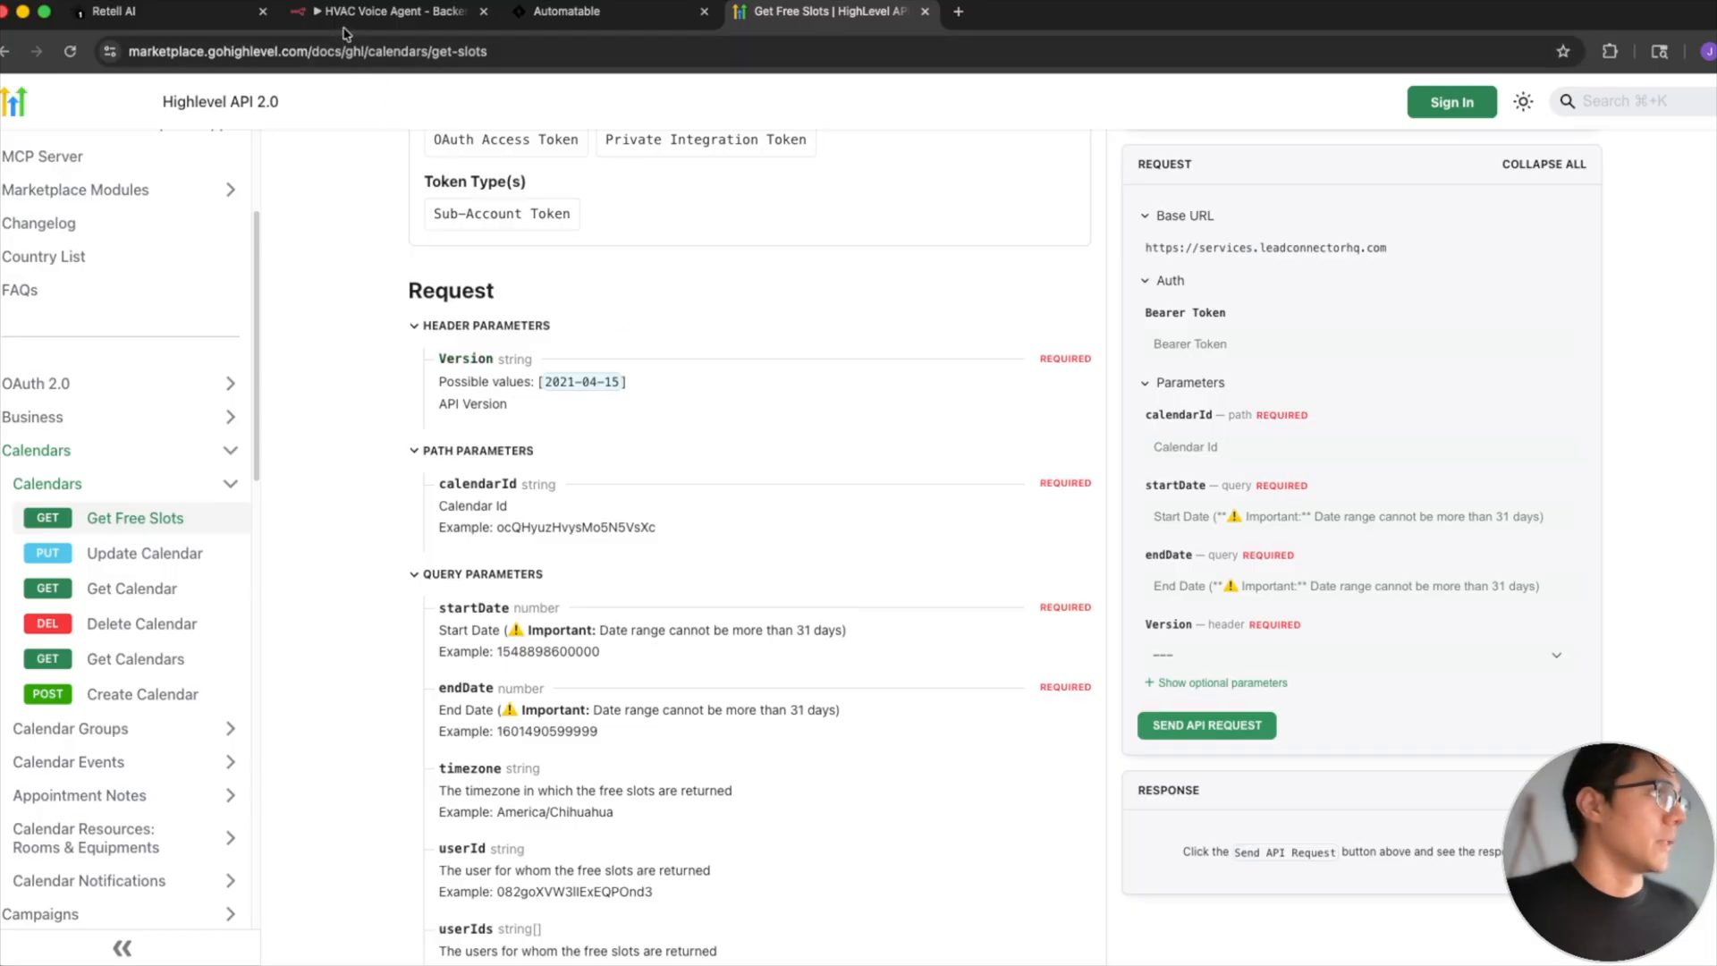
click(376, 11)
- Examine the Master Appointment Setter's booking and cancellation branches from Switch and Switch1, including the contact update and upsert nodes
scroll(939, 336, down, 3)
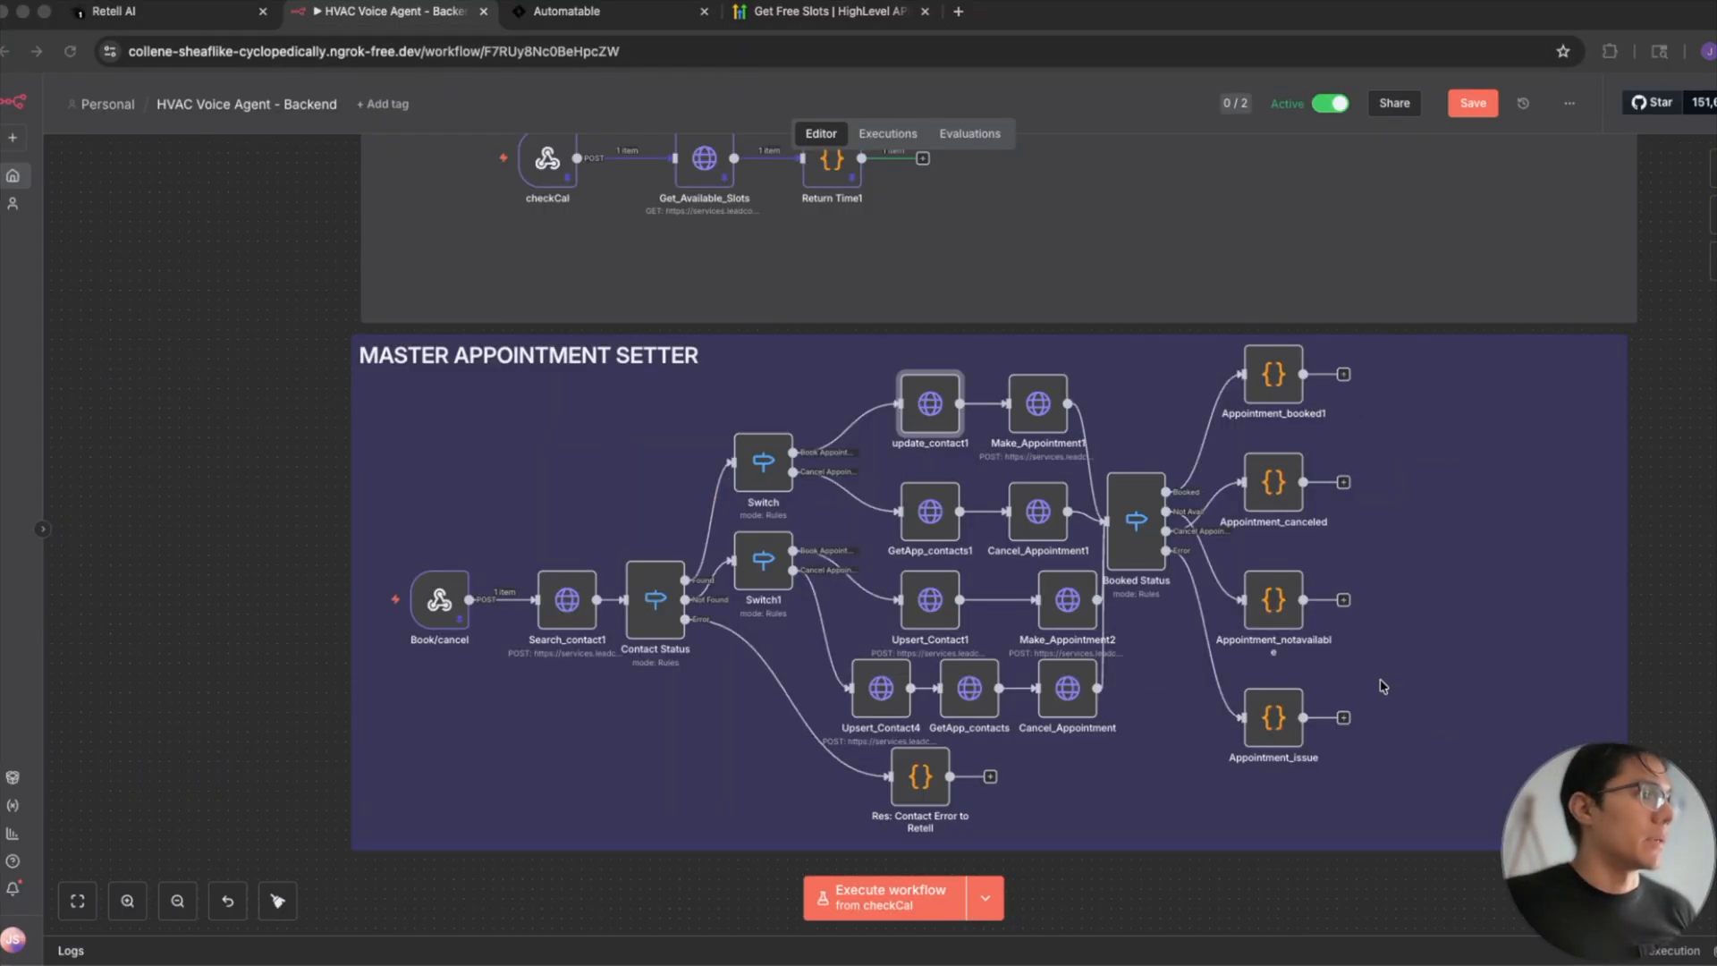
scroll(921, 546, up, 3)
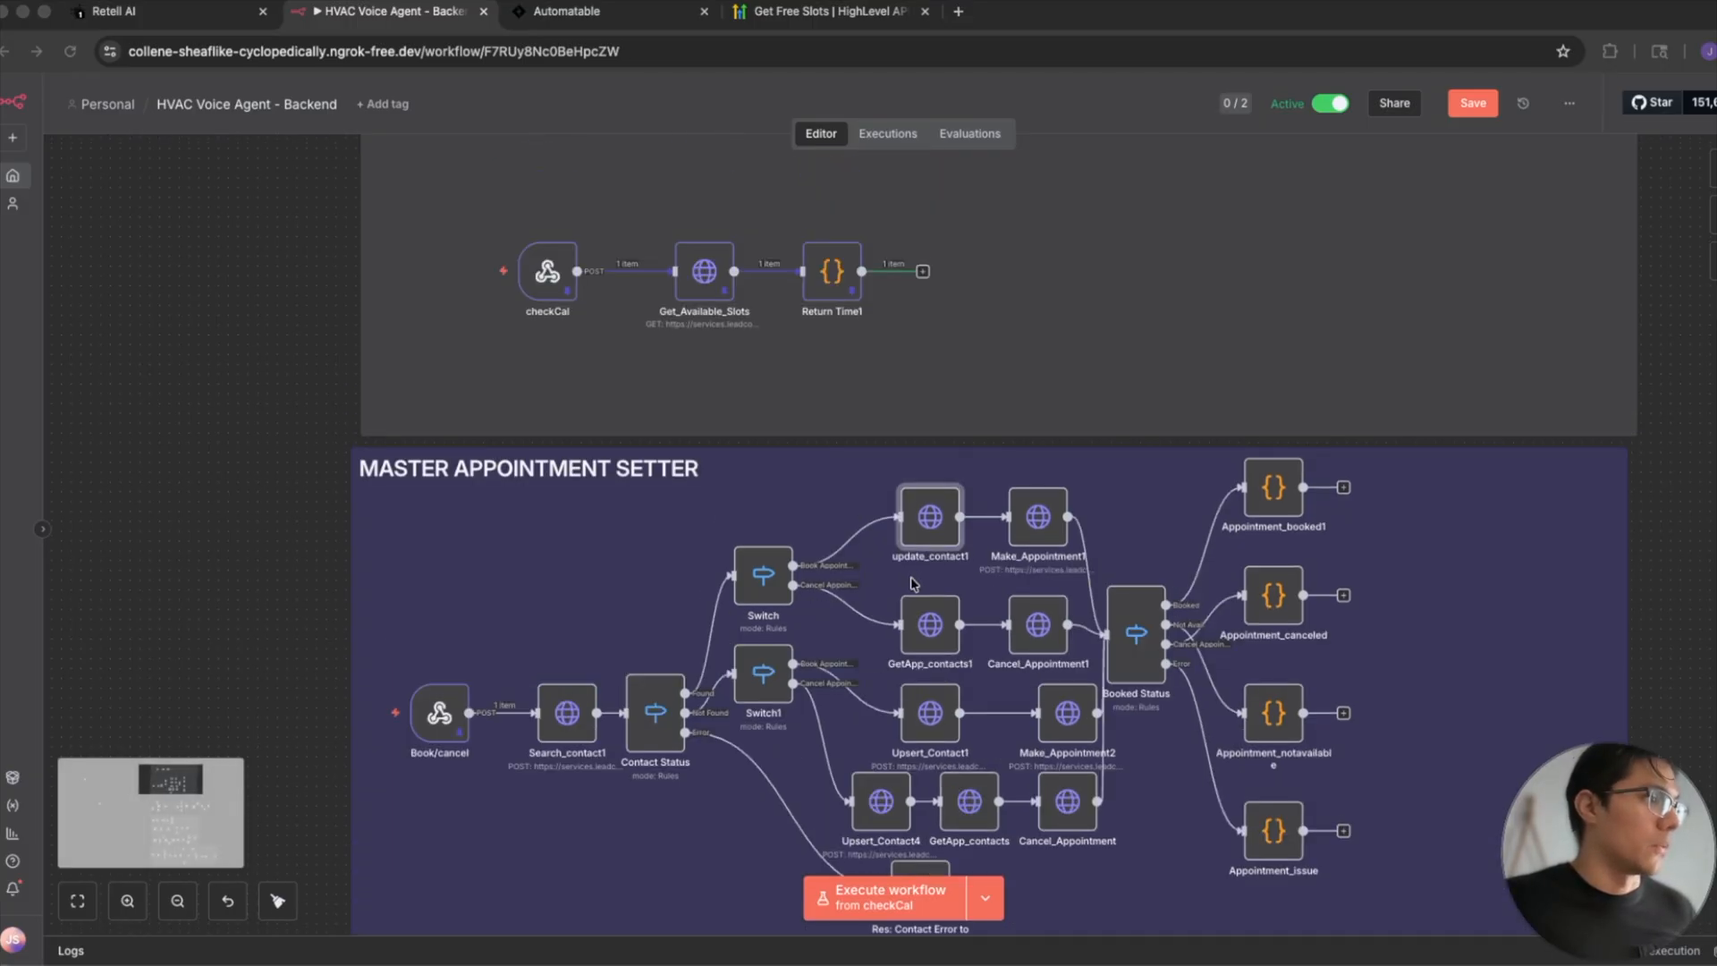
scroll(805, 592, up, 2)
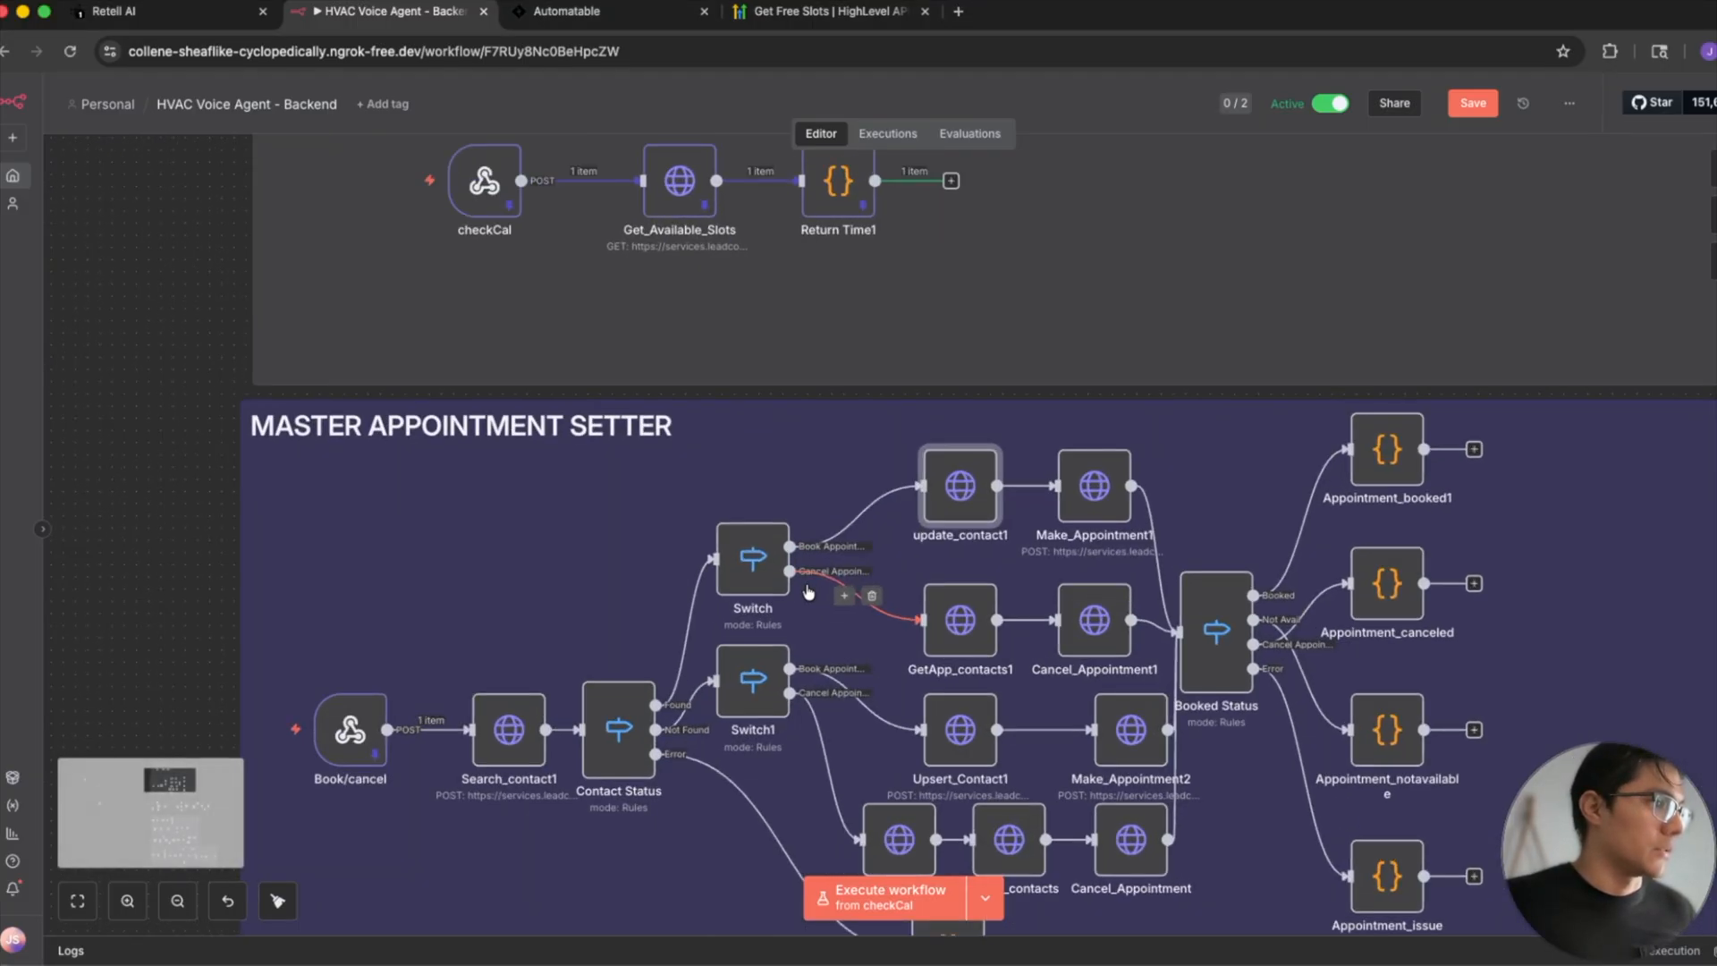
scroll(808, 592, up, 2)
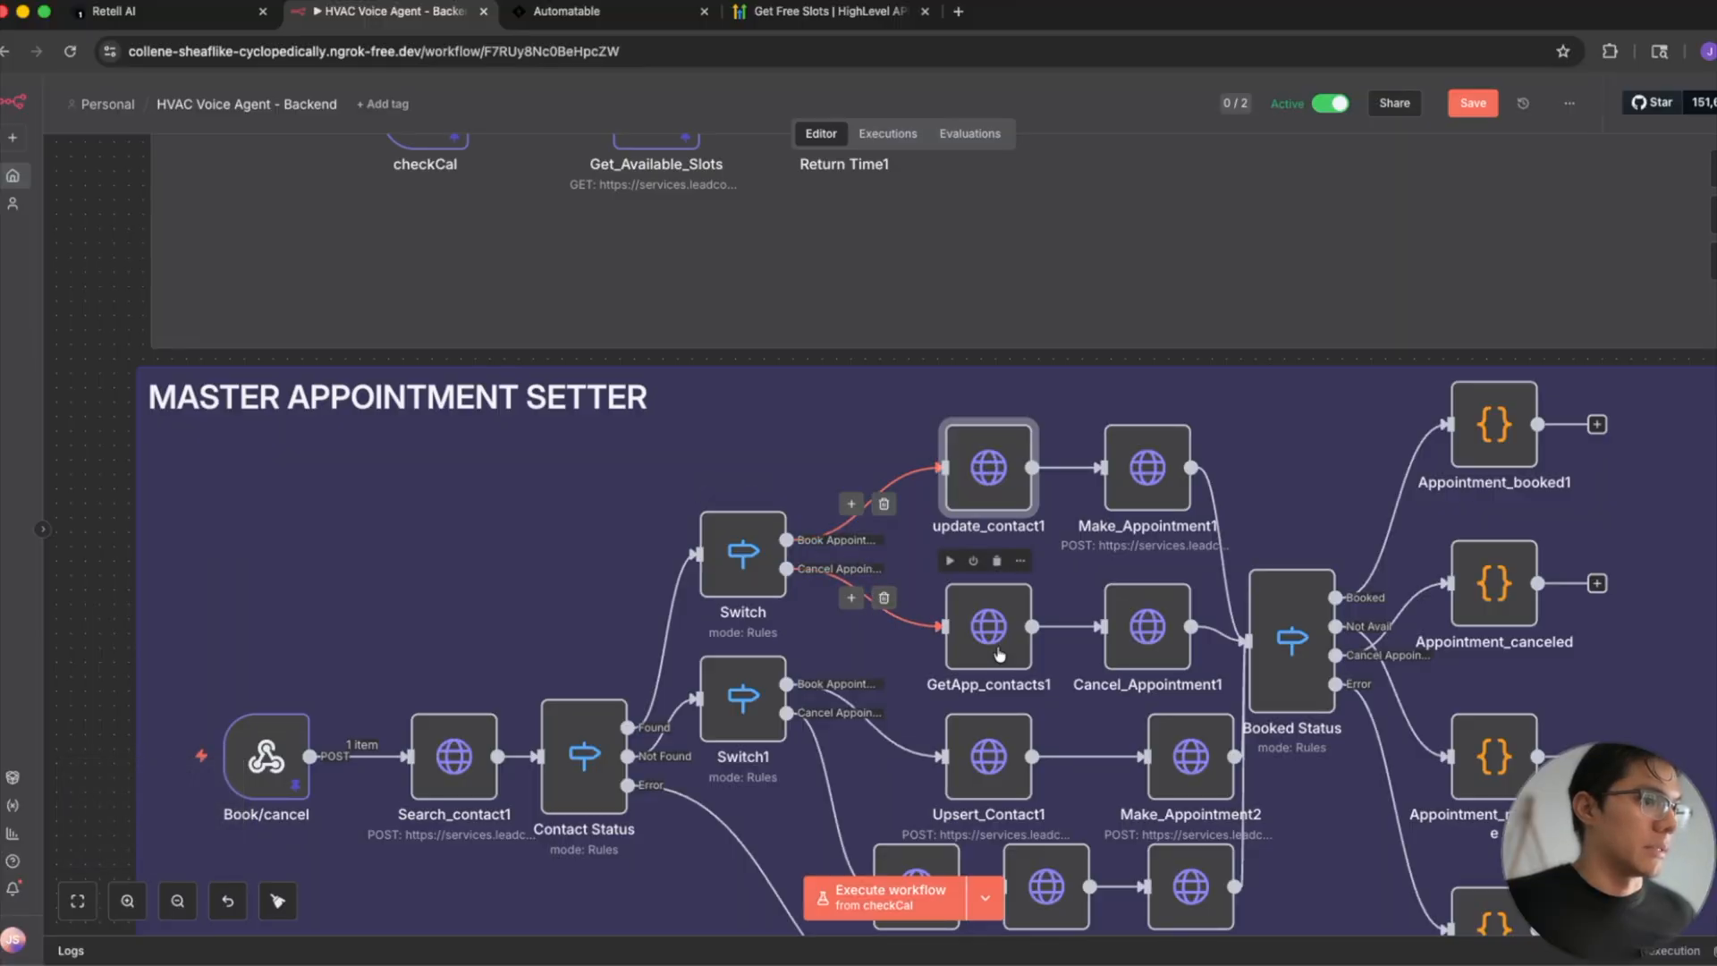
scroll(998, 656, down, 4)
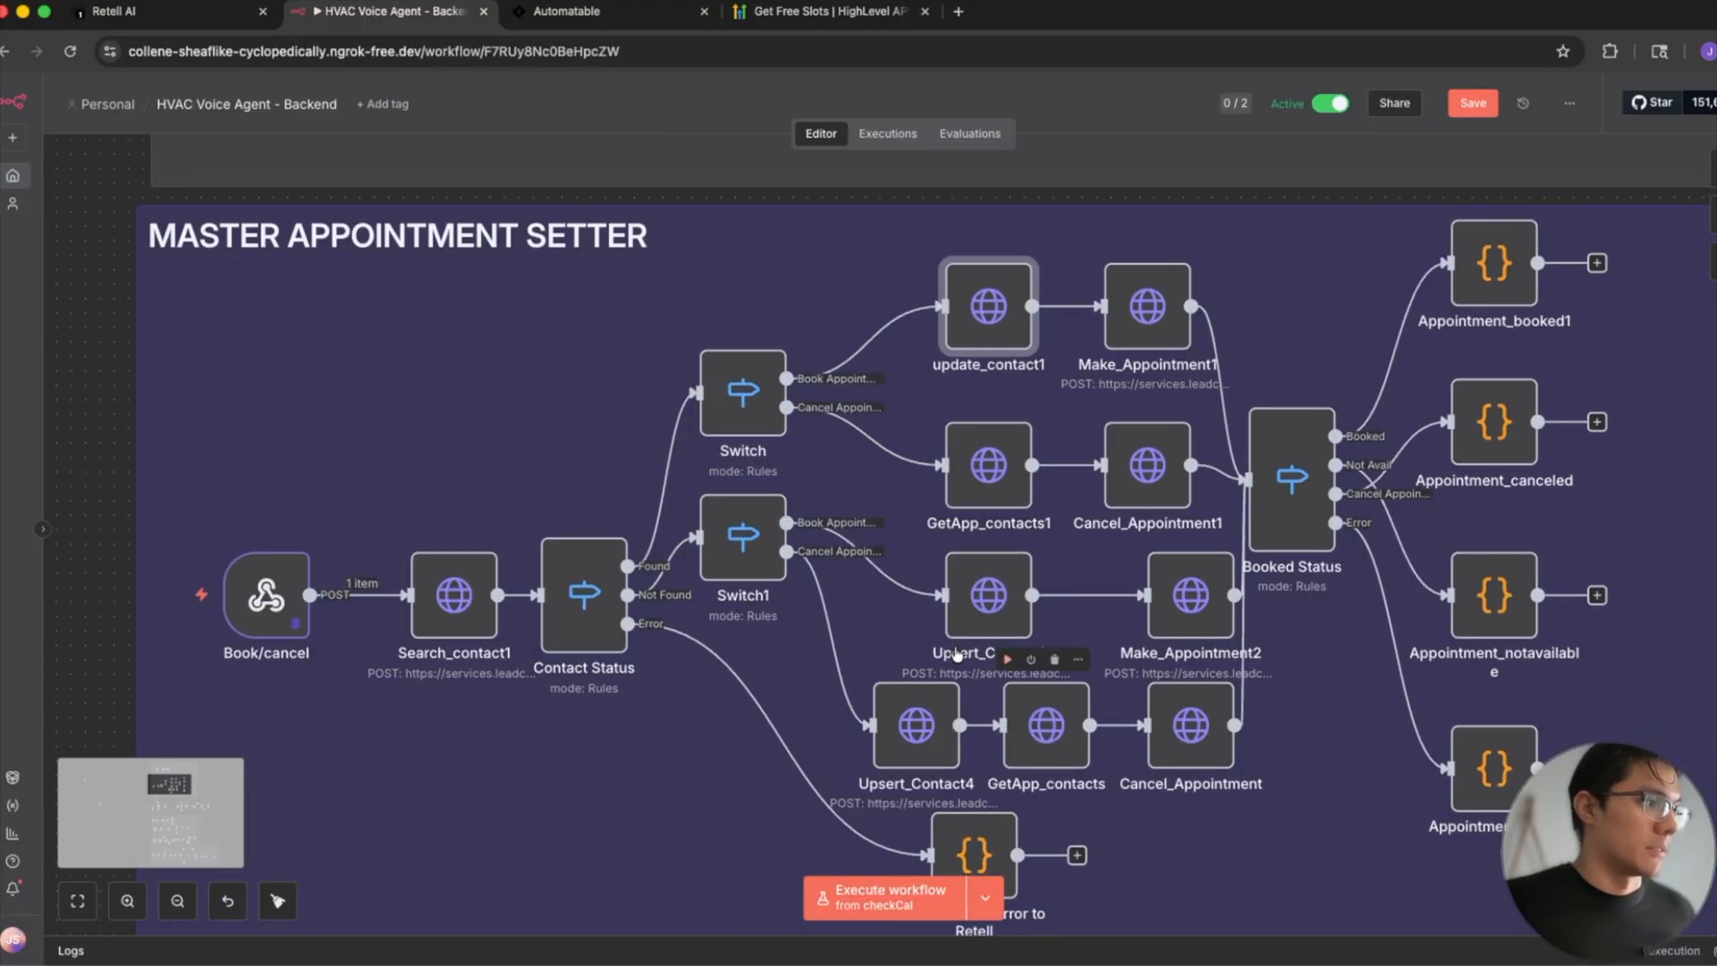
scroll(651, 615, up, 4)
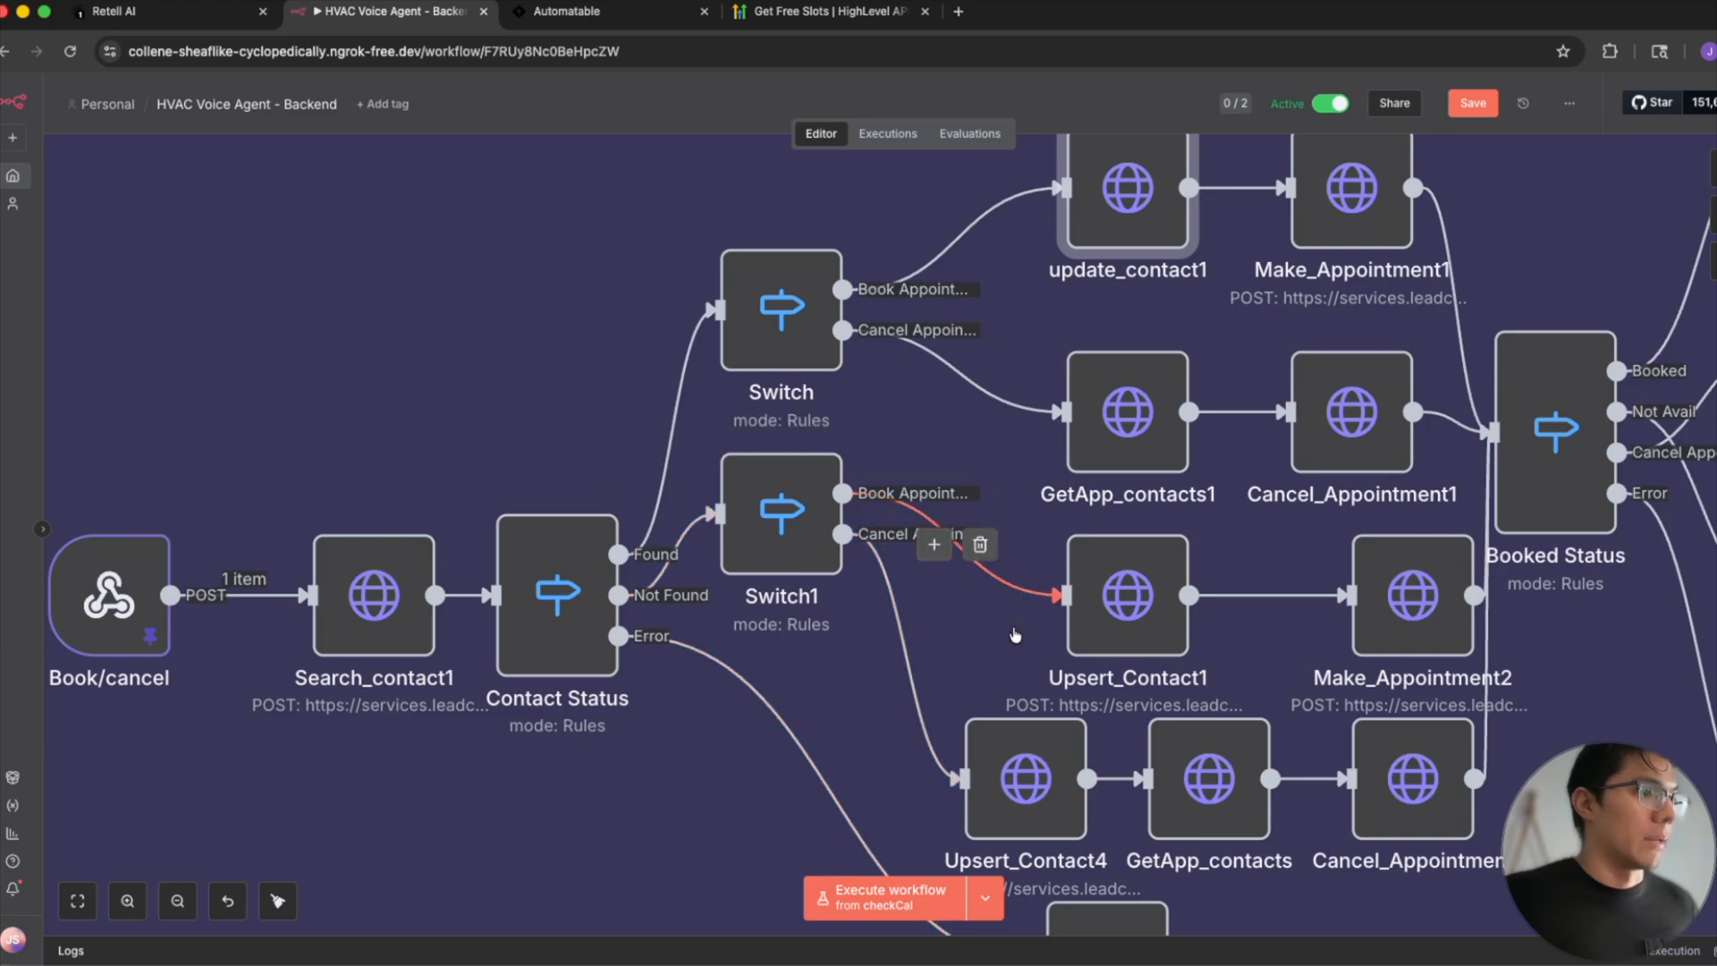
scroll(1015, 635, down, 3)
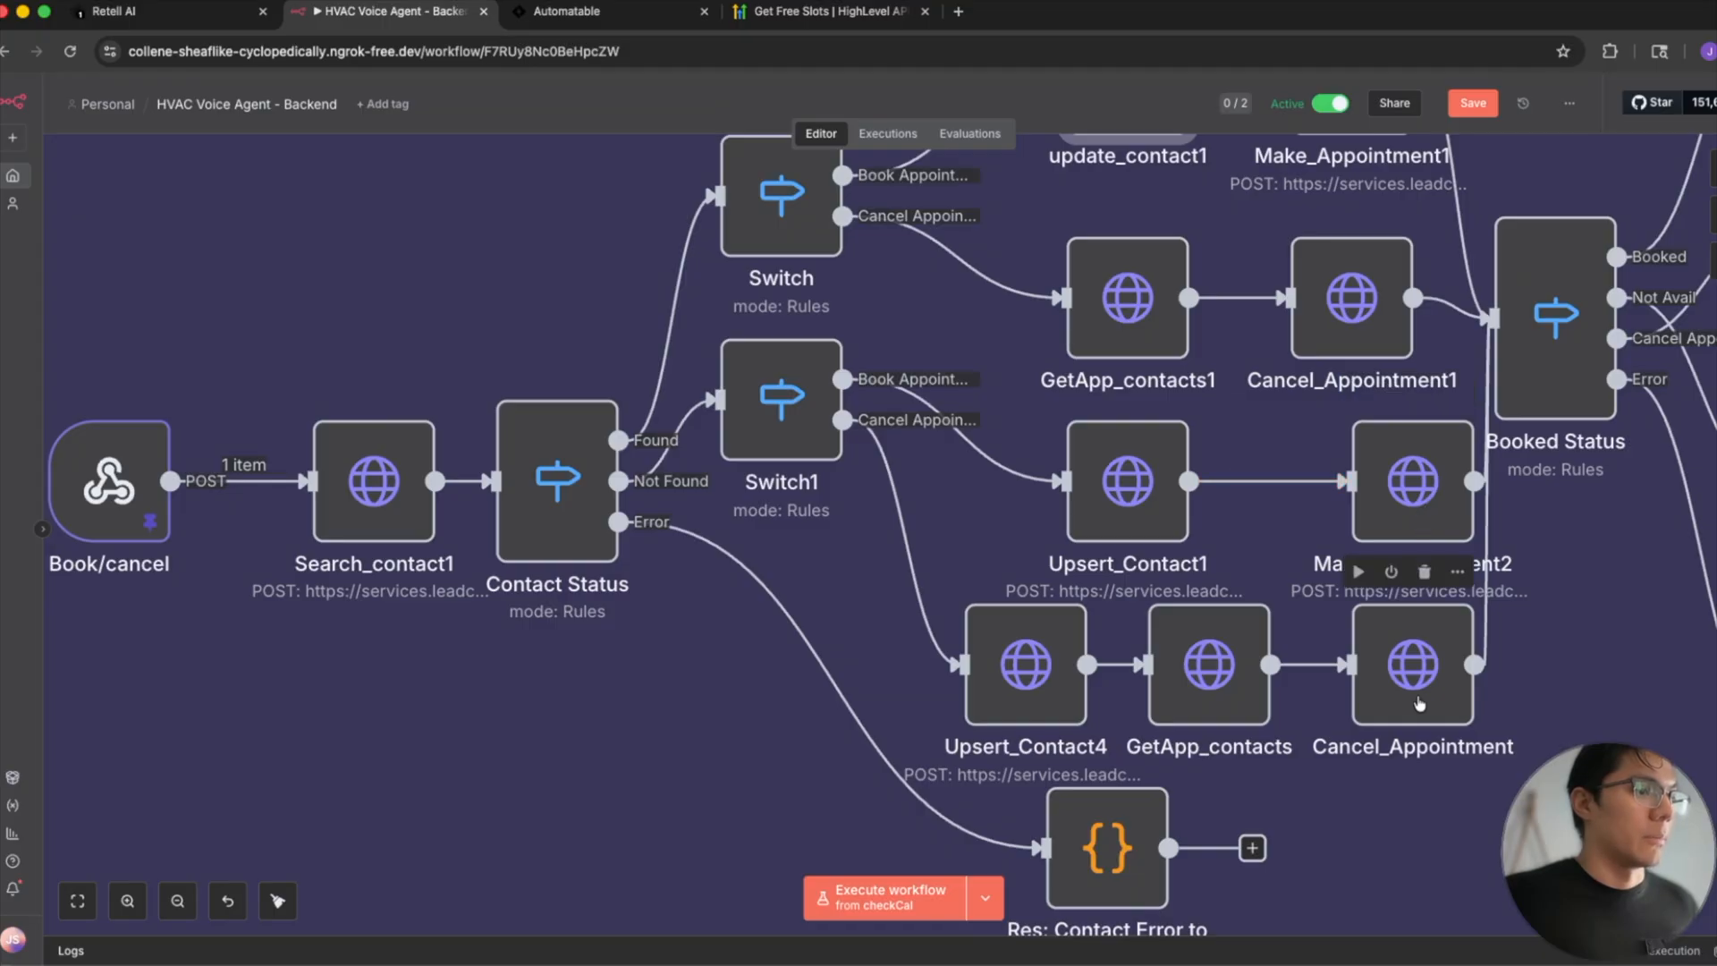
scroll(1418, 689, down, 5)
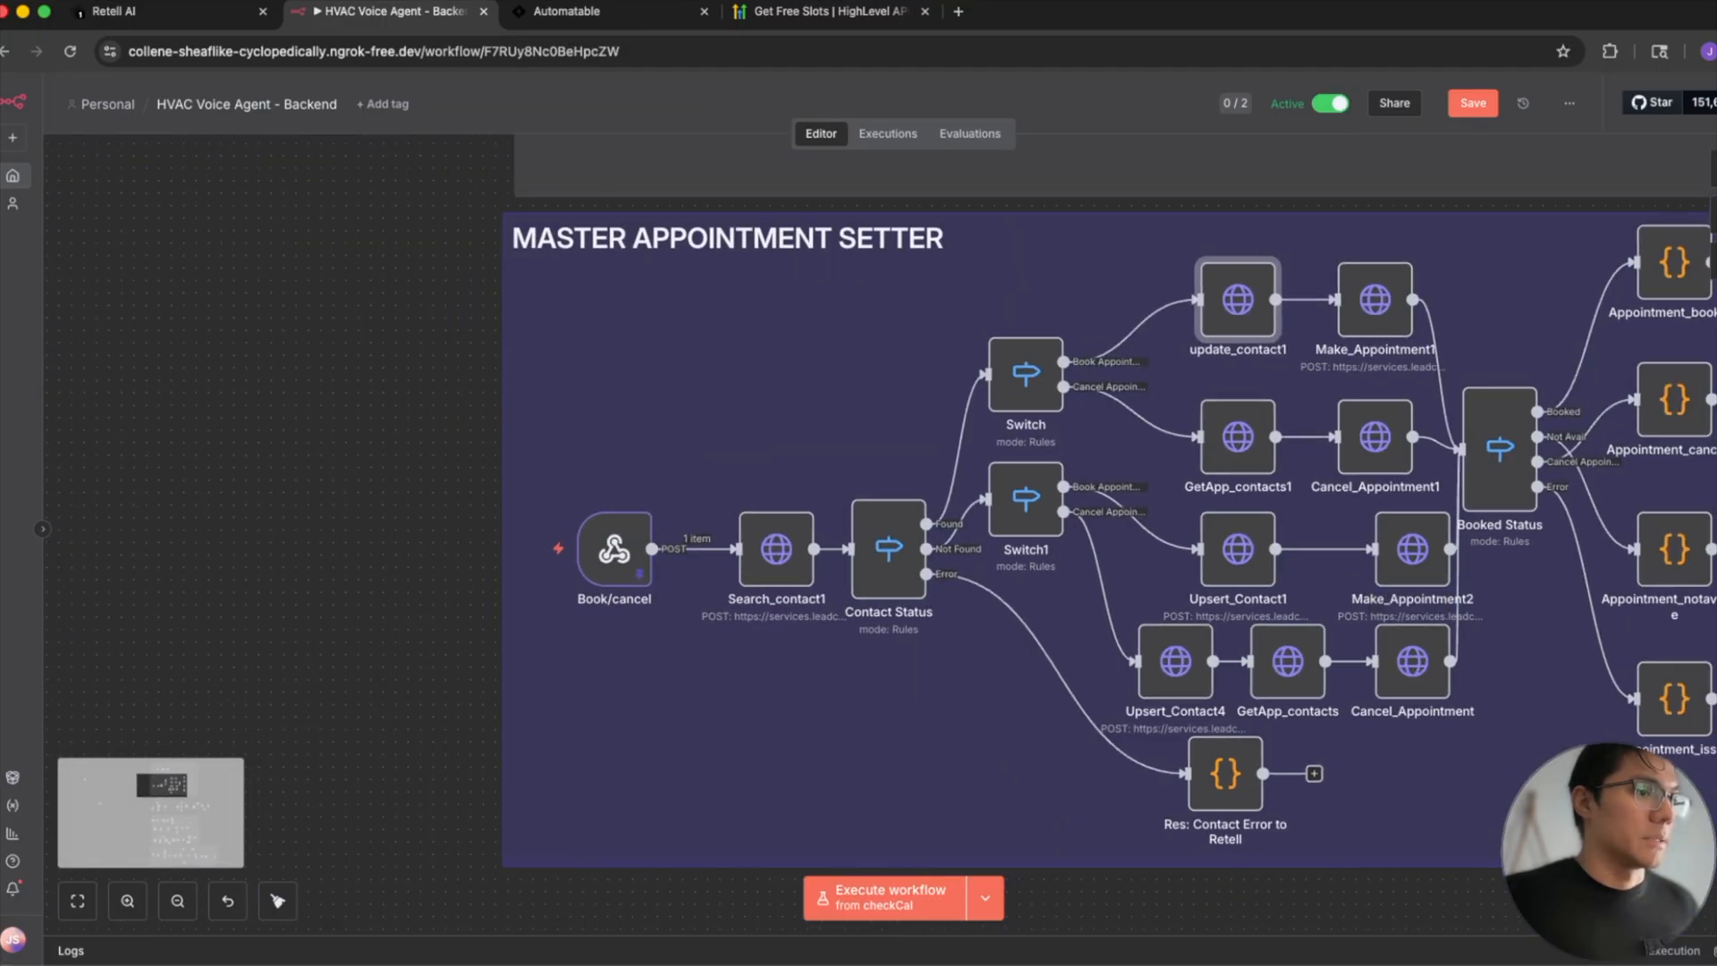
- Examine how the Booked Status node routes to the booked, canceled, not available and issue response nodes
scroll(1028, 760, right, 5)
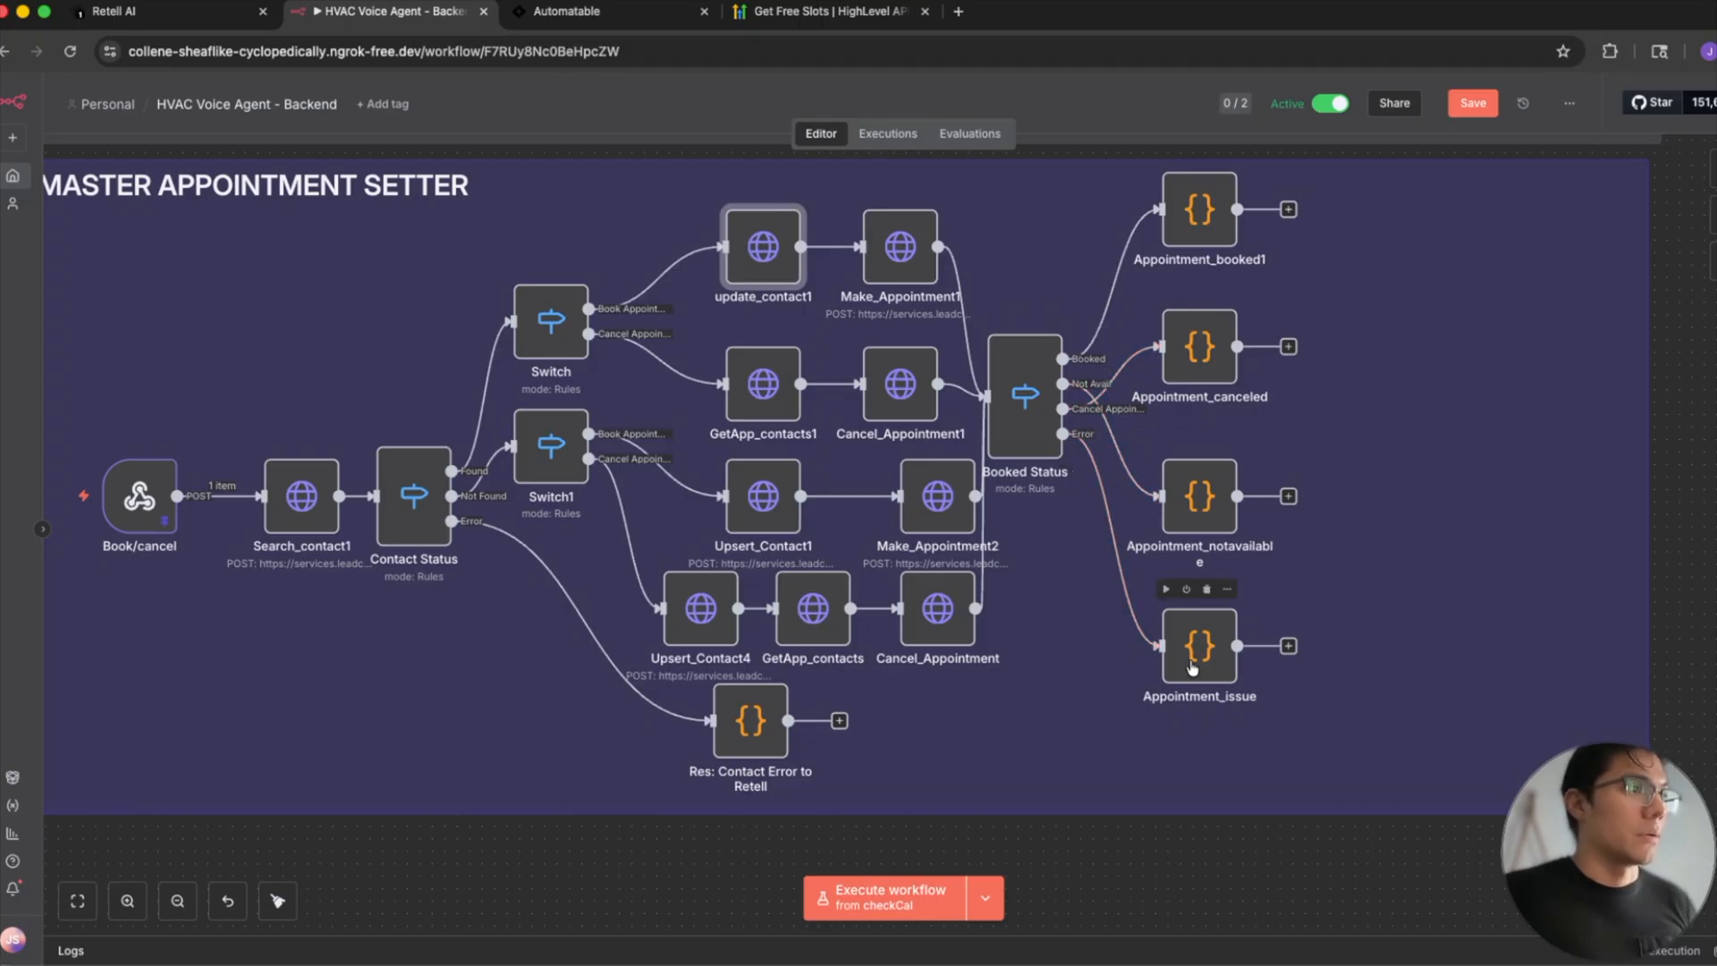
scroll(1192, 668, up, 1)
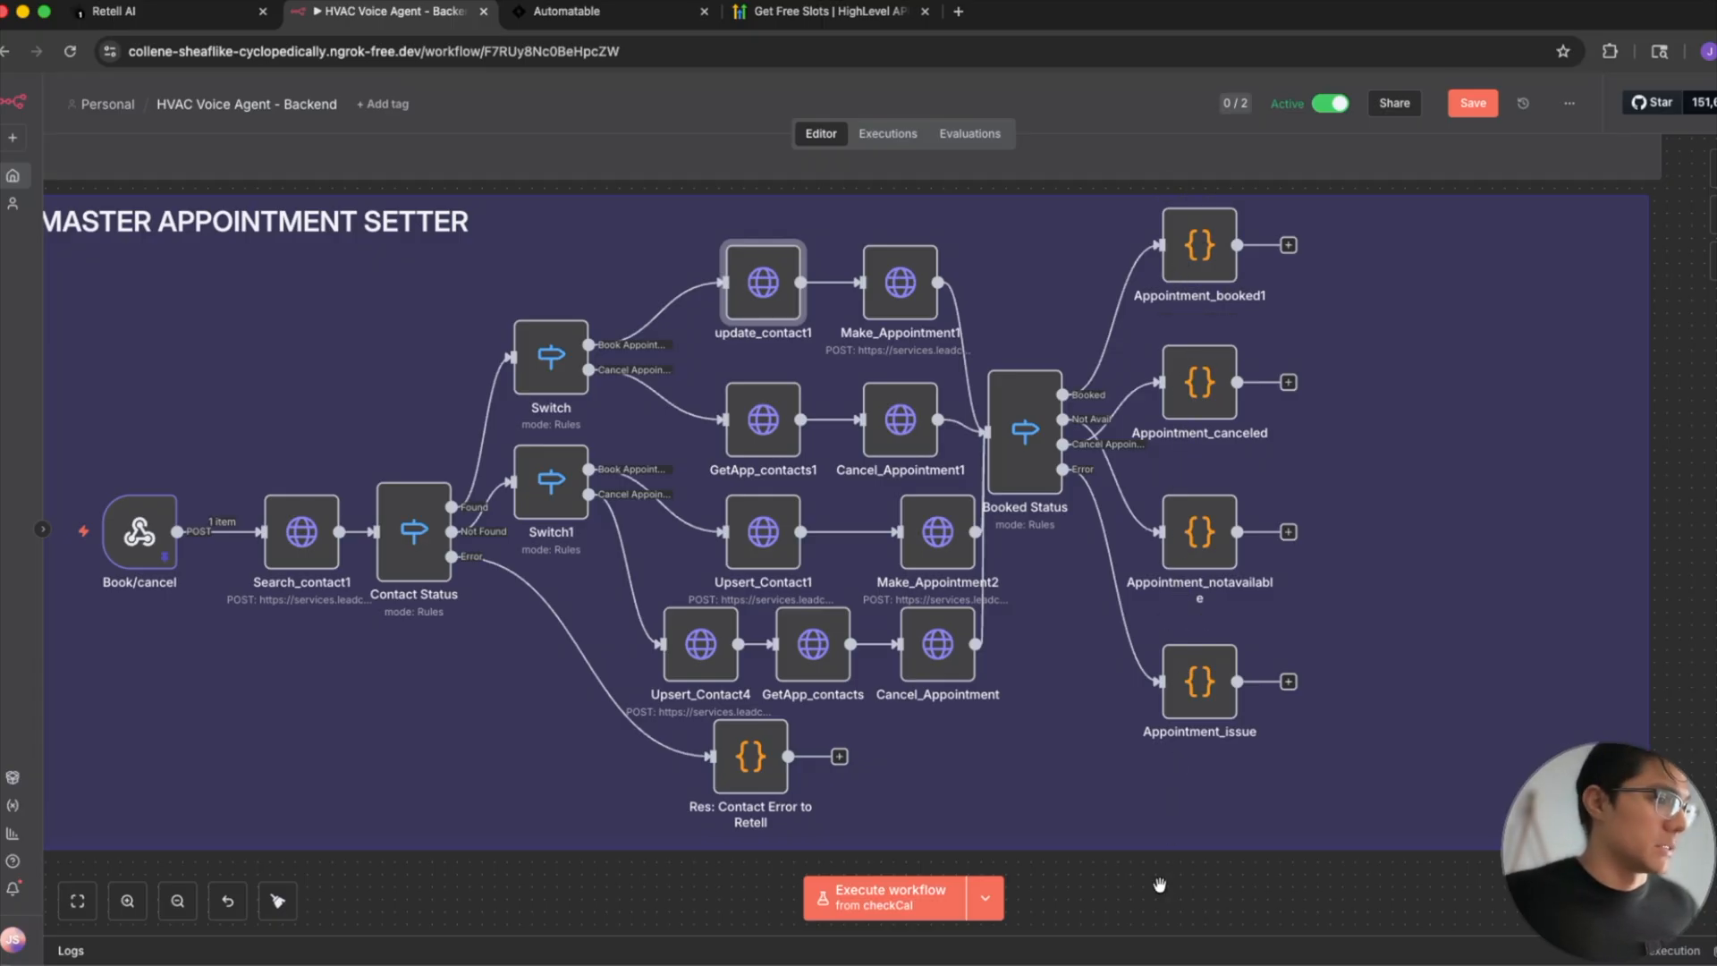
scroll(1355, 895, left, 2)
drag(1355, 895, 1395, 863)
scroll(266, 327, down, 1)
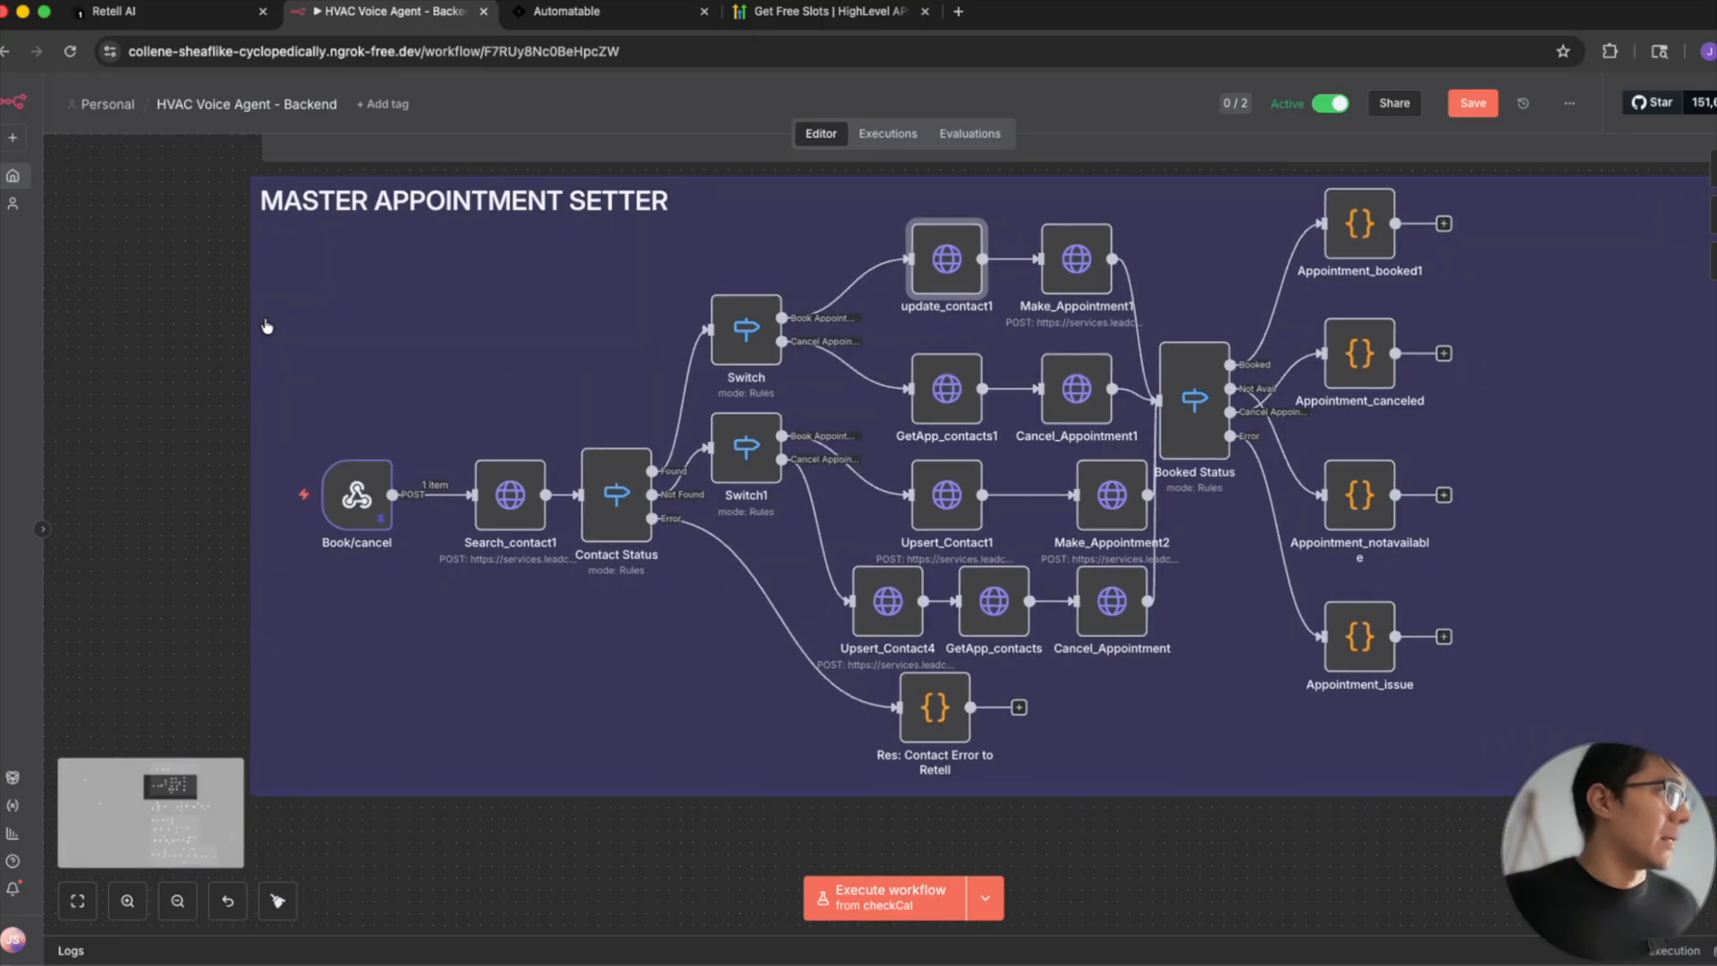
- Open the checkCal webhook node in the calendar checker section, review its response settings, and return to the canvas
drag(164, 319, 165, 602)
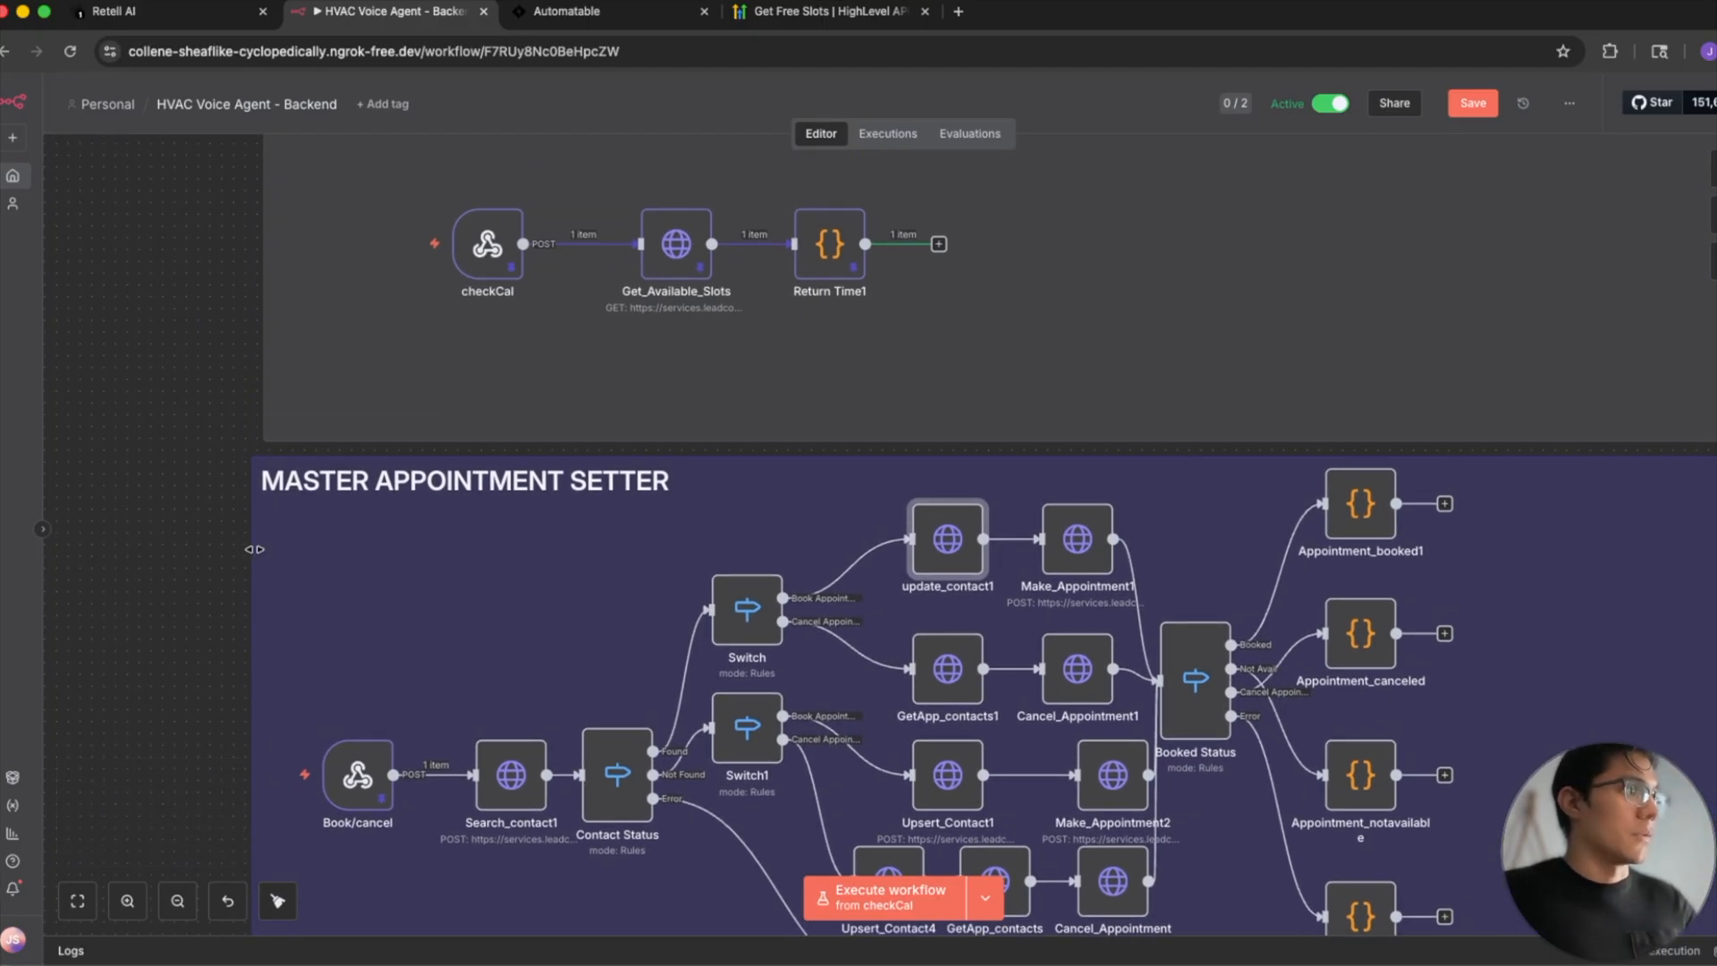
double_click(482, 259)
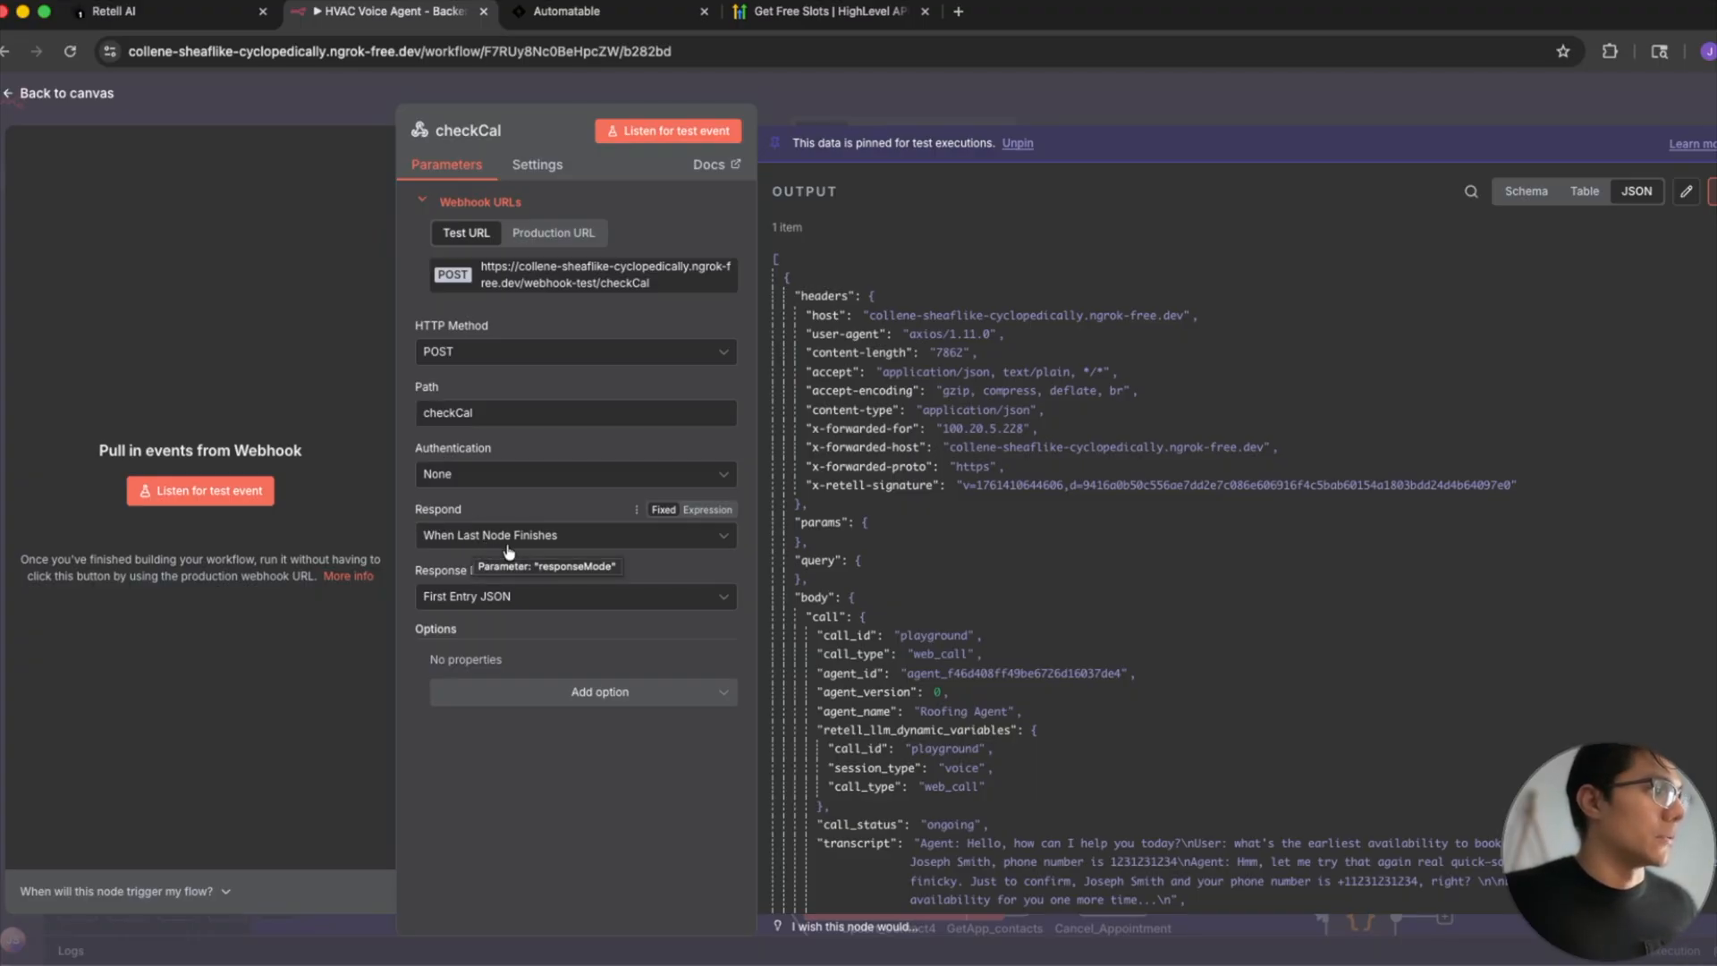
drag(416, 685, 478, 538)
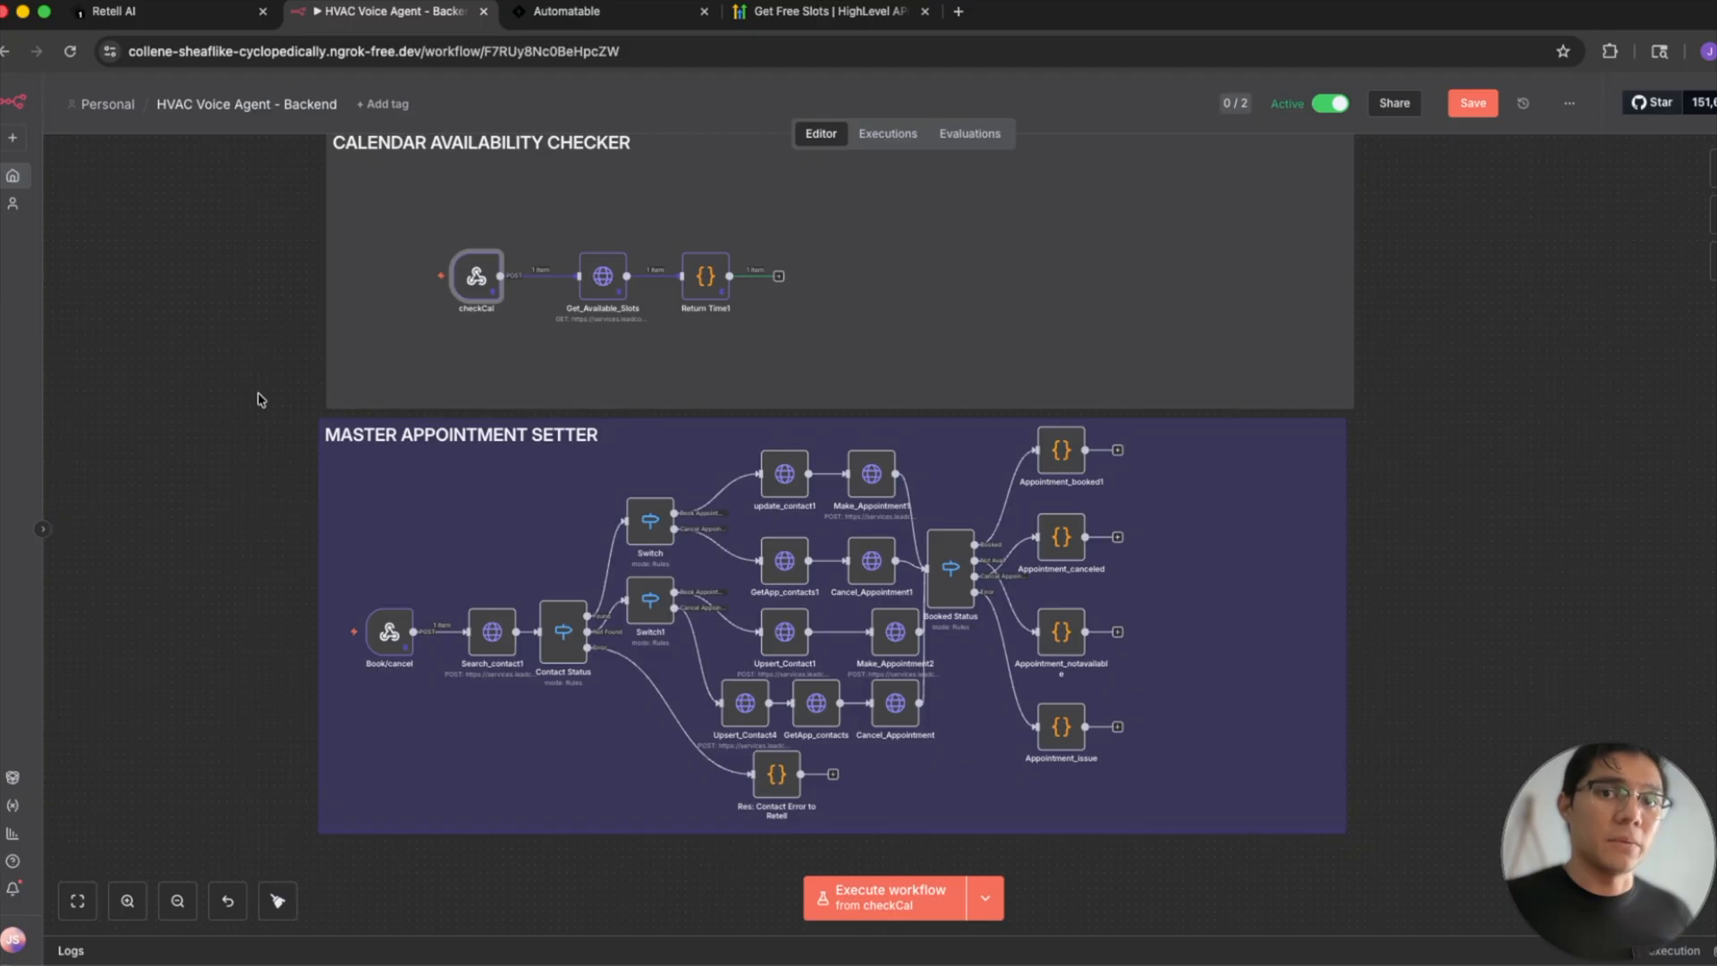
- Switch to the HighLevel API documentation, show the Contacts API endpoints, and return to the n8n workflow canvas
click(818, 11)
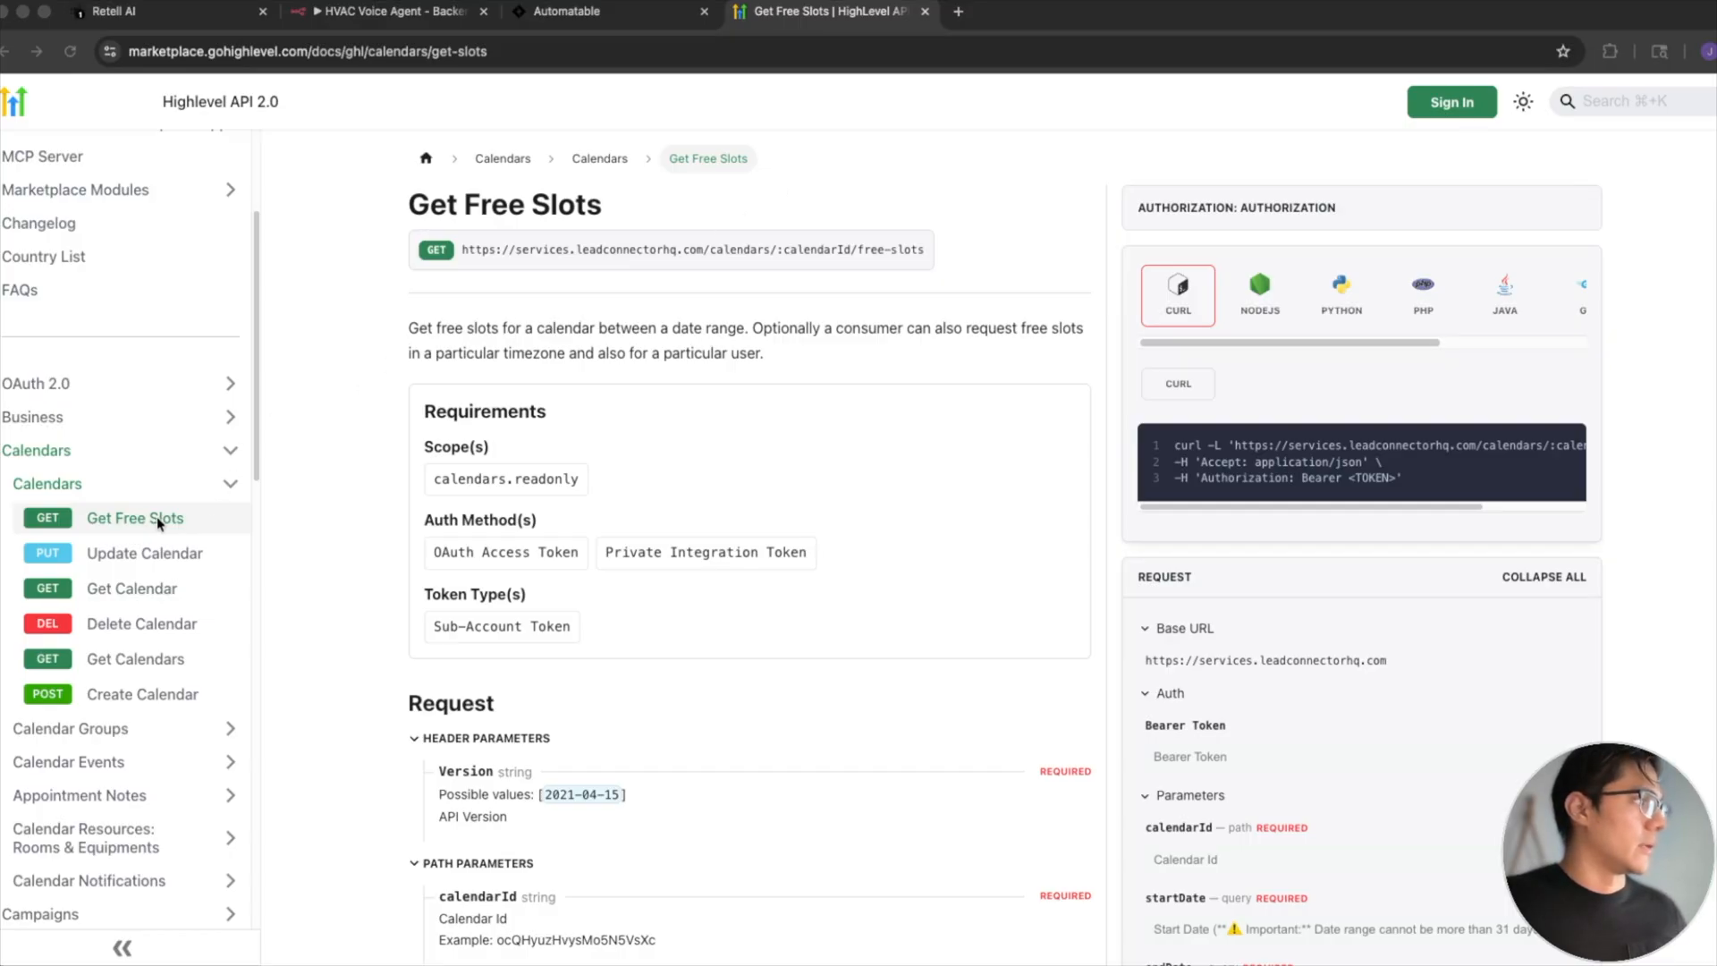
scroll(157, 516, down, 3)
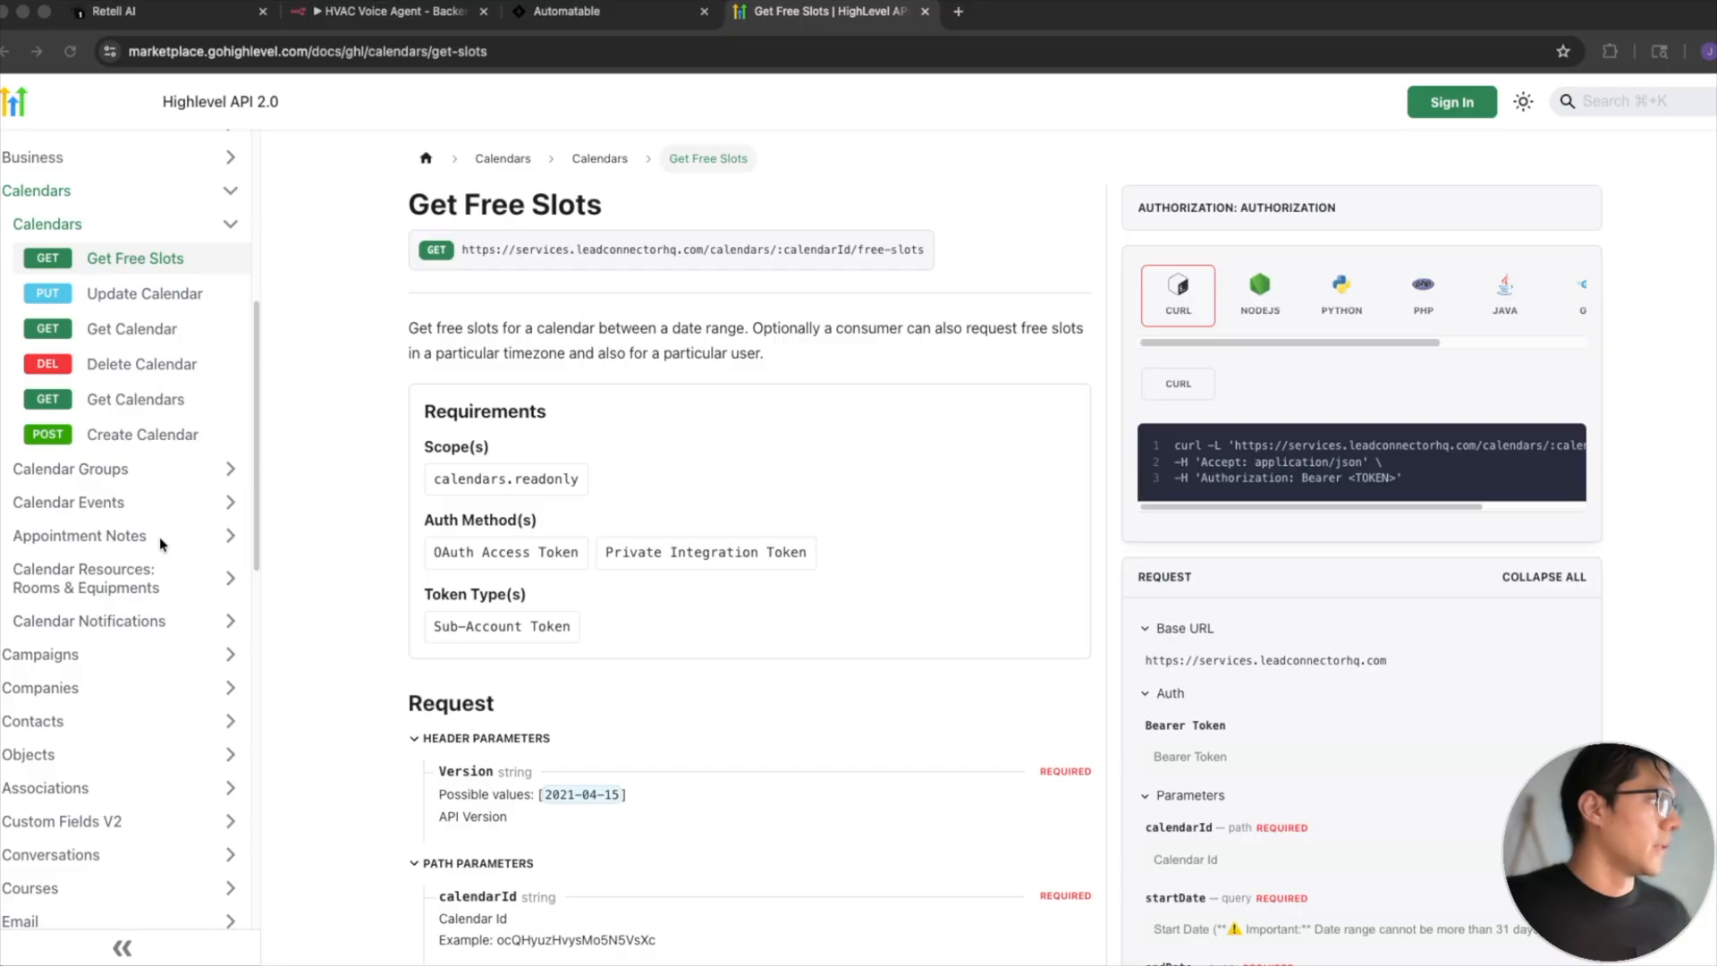
click(127, 690)
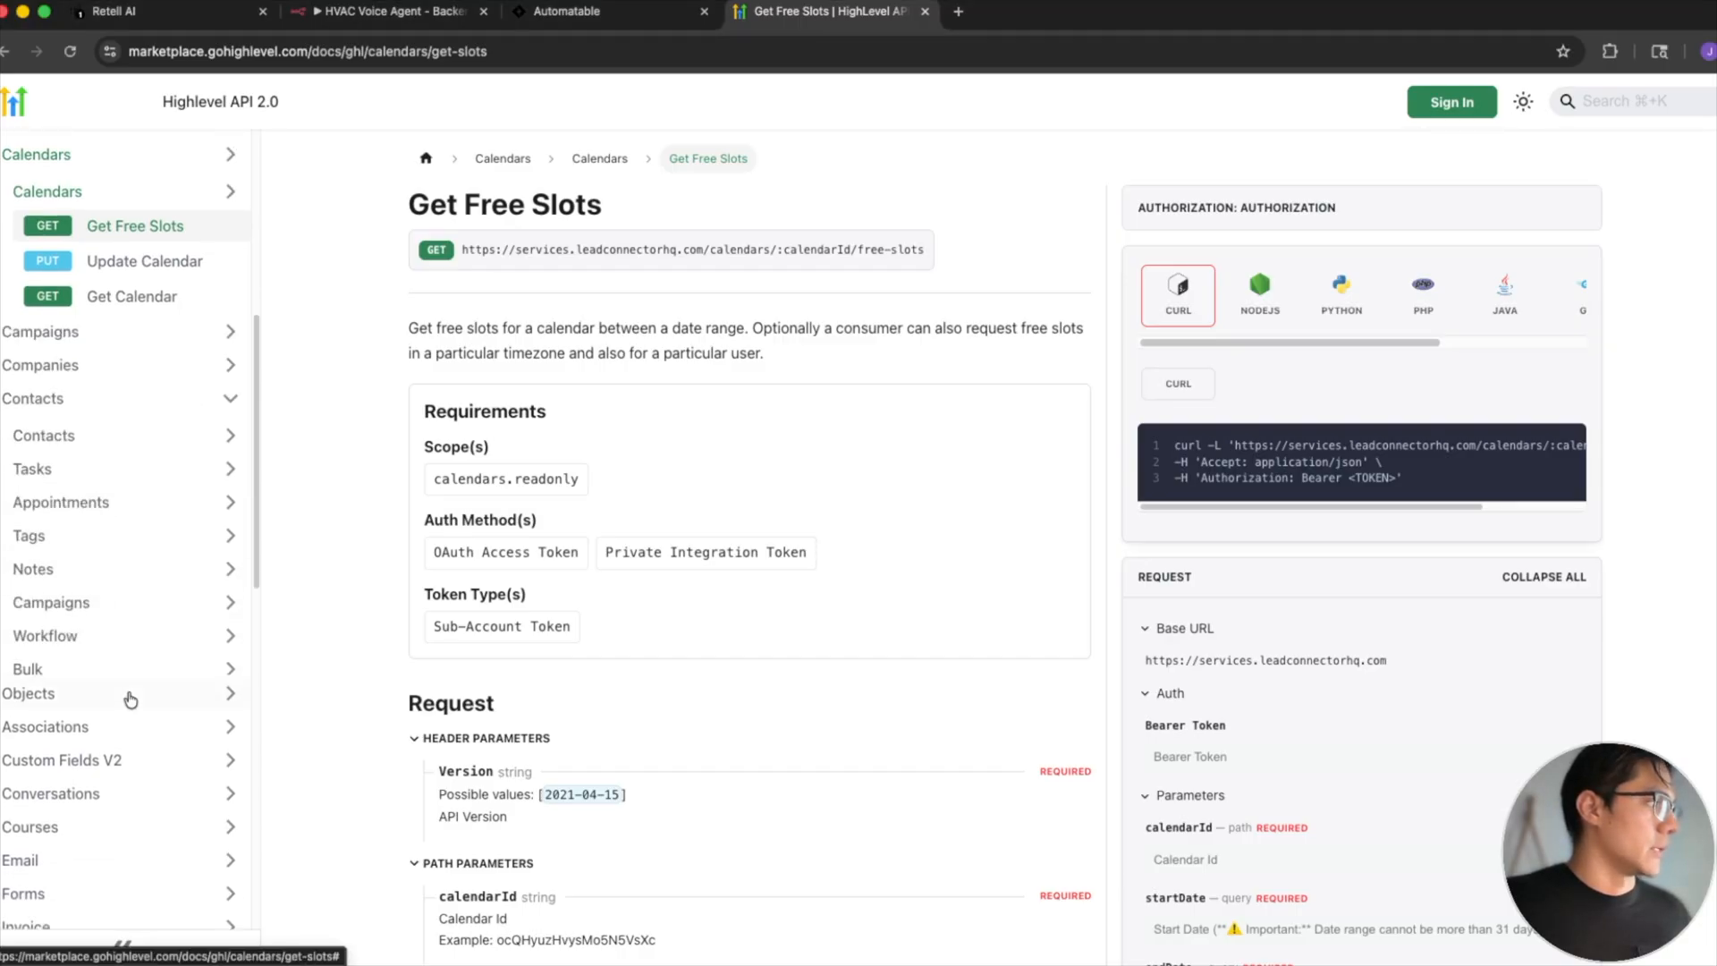
click(110, 293)
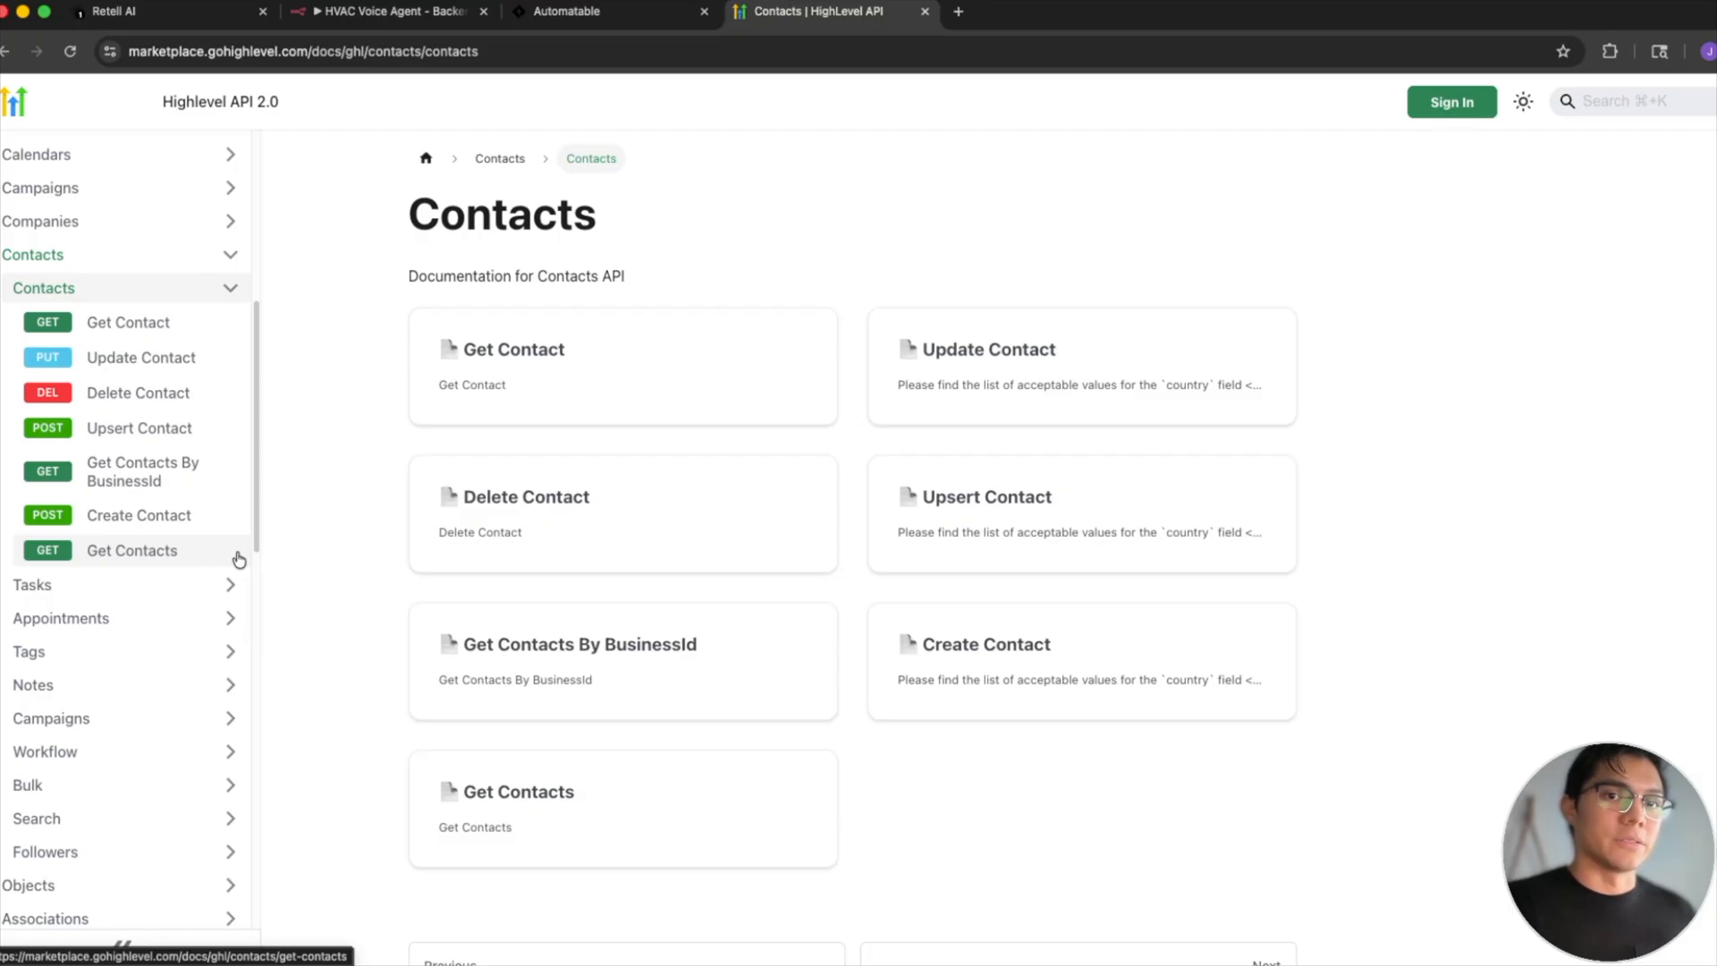
click(376, 12)
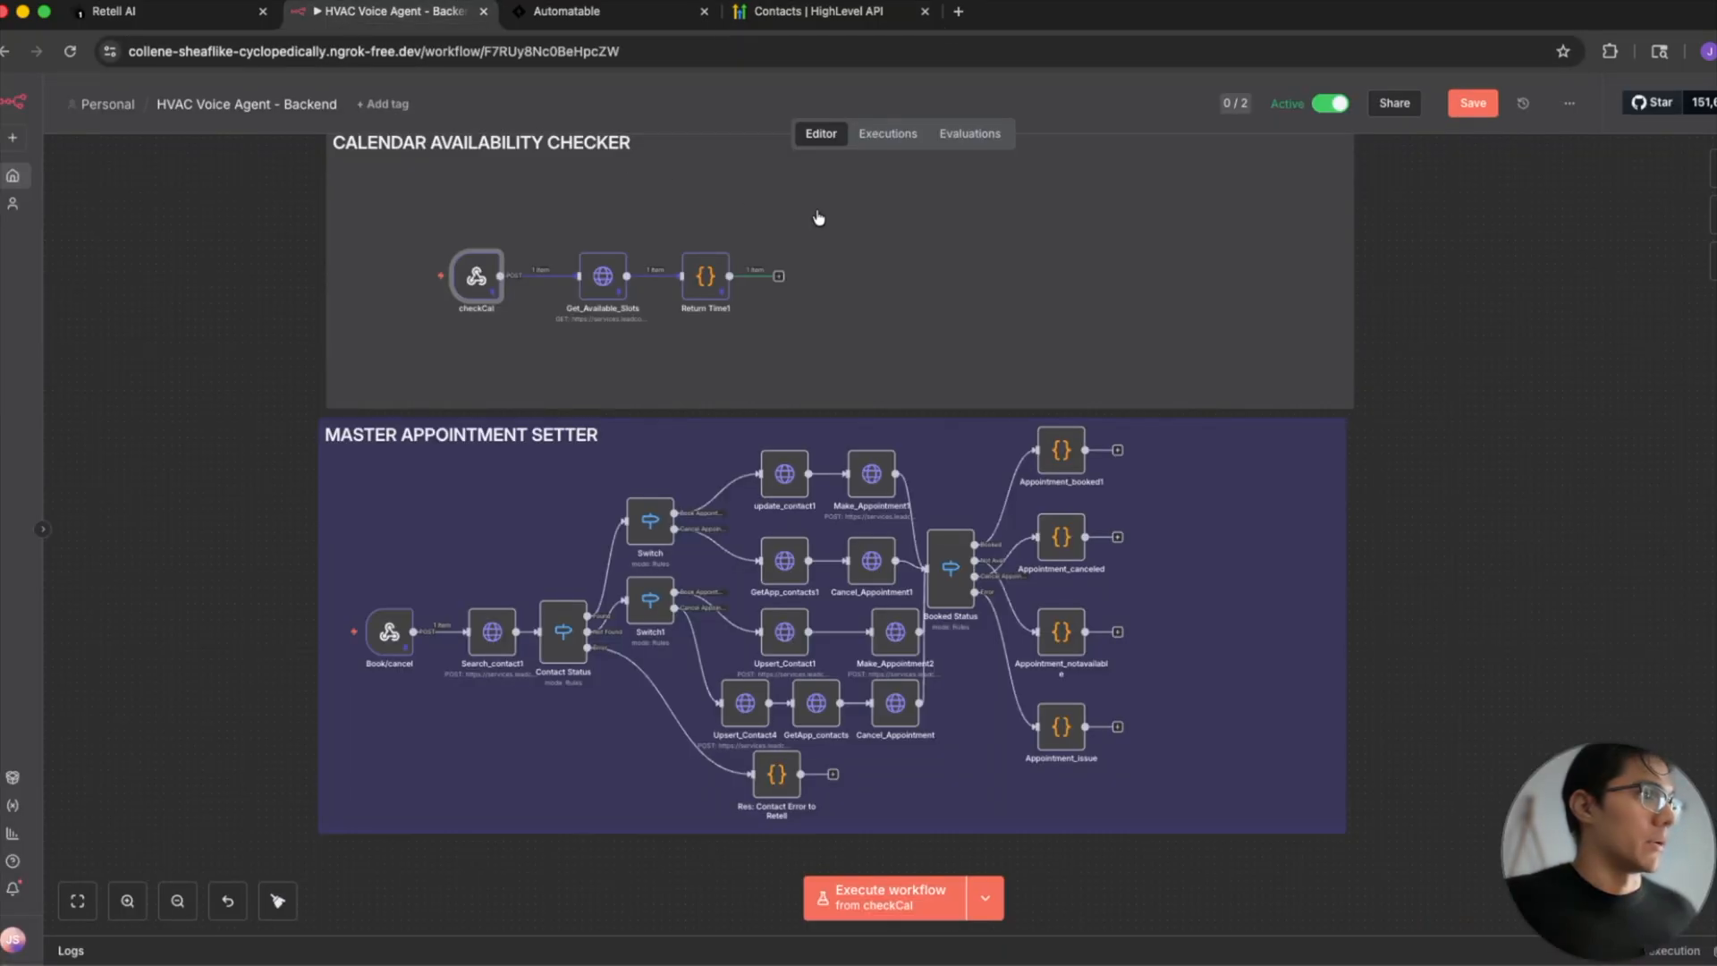